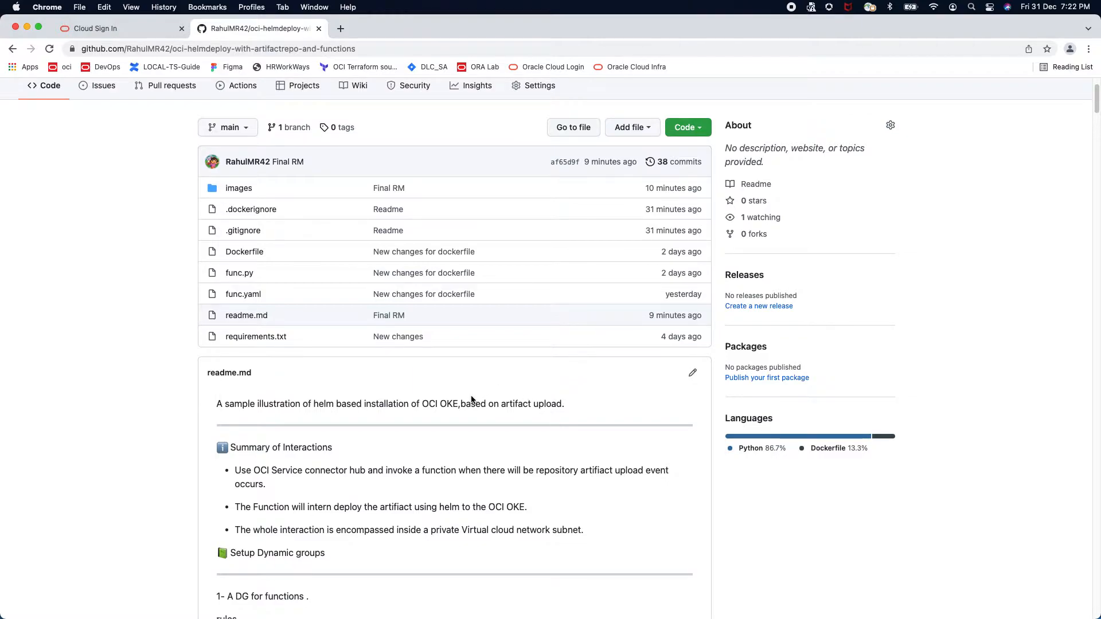
# Continue the Oracle Cloud sign-in with the prefilled cloud account name and start a Cloud Shell session in the console
pyautogui.scroll(-1, 473, 399)
pyautogui.scroll(-5, 473, 400)
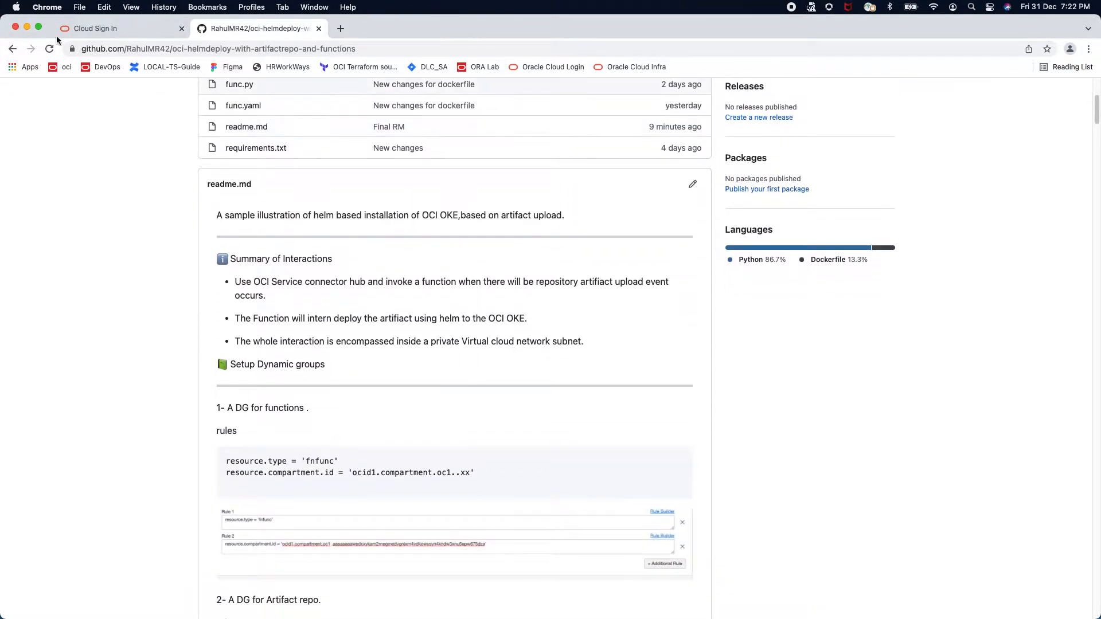
pyautogui.click(92, 37)
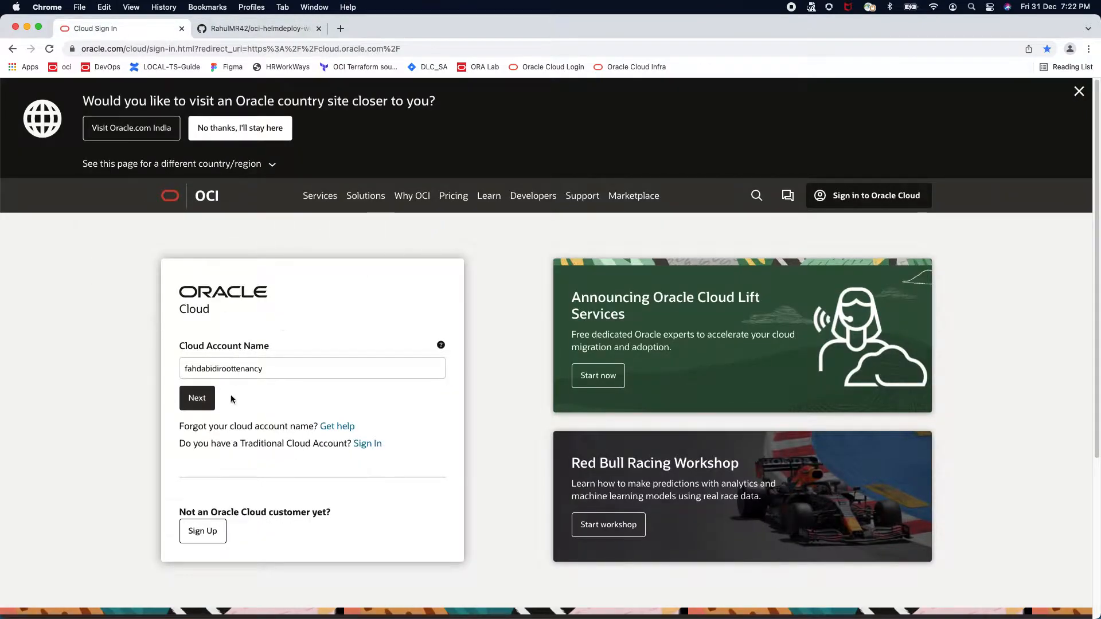
pyautogui.click(197, 399)
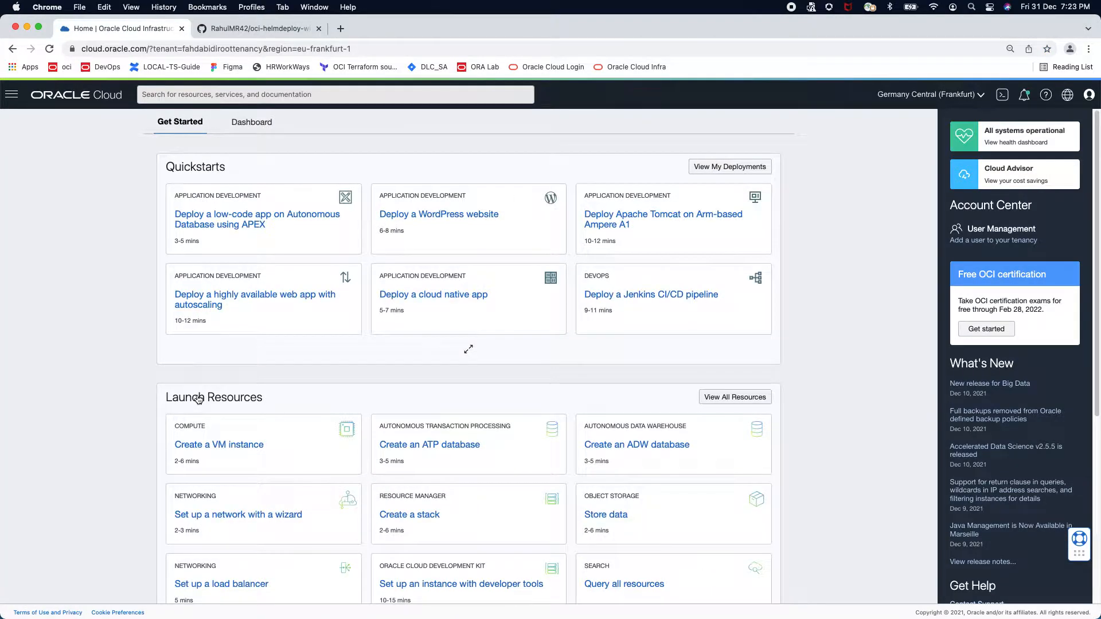
pyautogui.click(1002, 96)
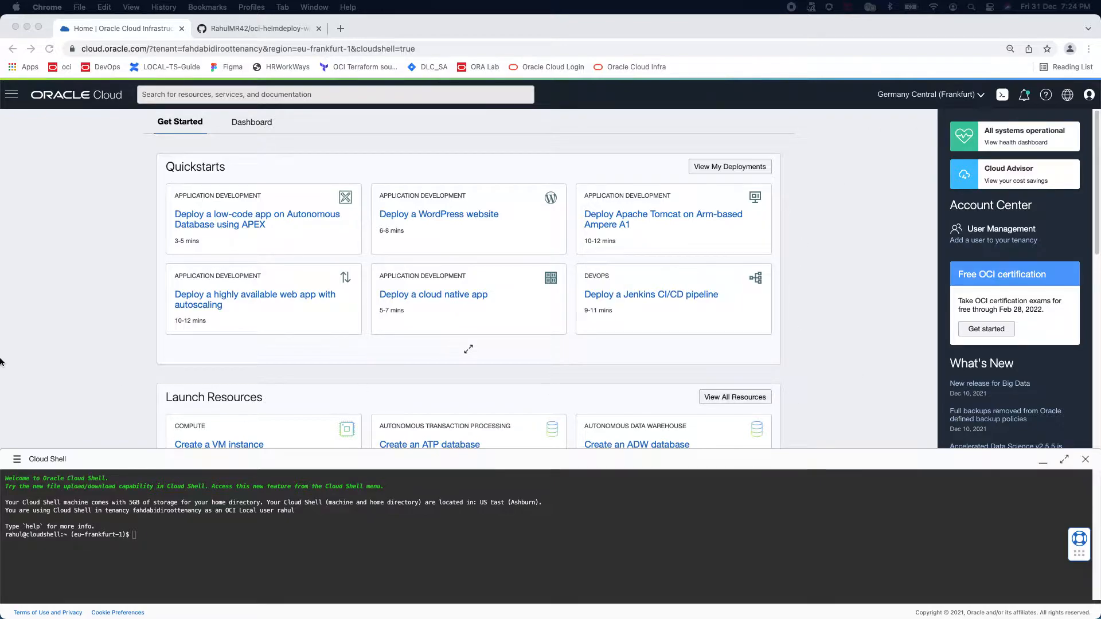
# Find the Dynamic Groups service and review the matching rules of mr-devops-private-dg-functions without saving changes
pyautogui.click(284, 94)
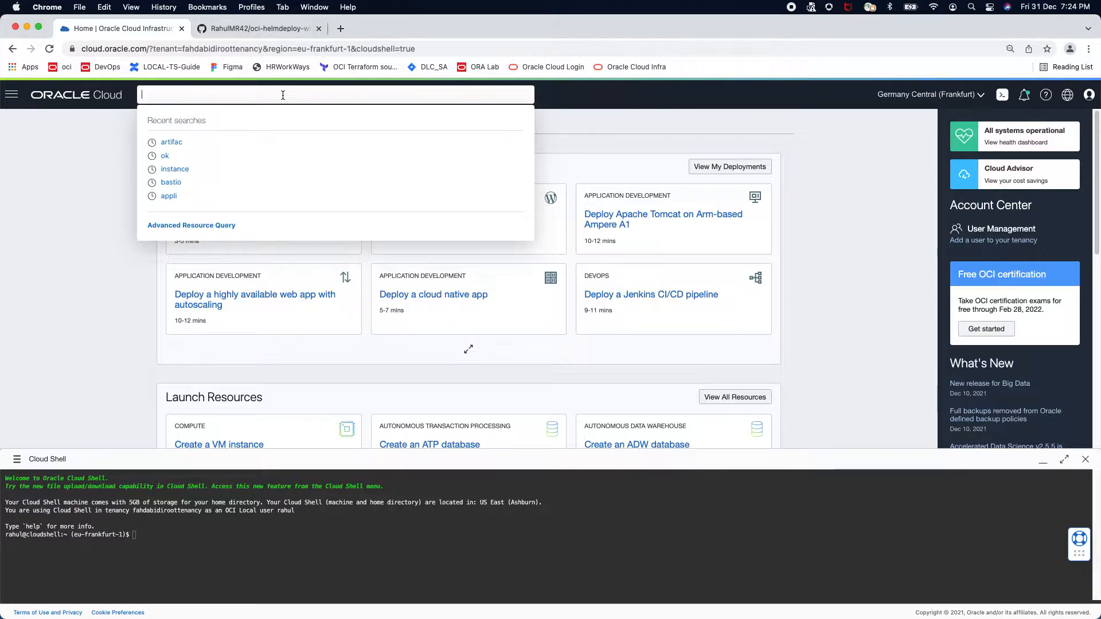
pyautogui.write('dyna')
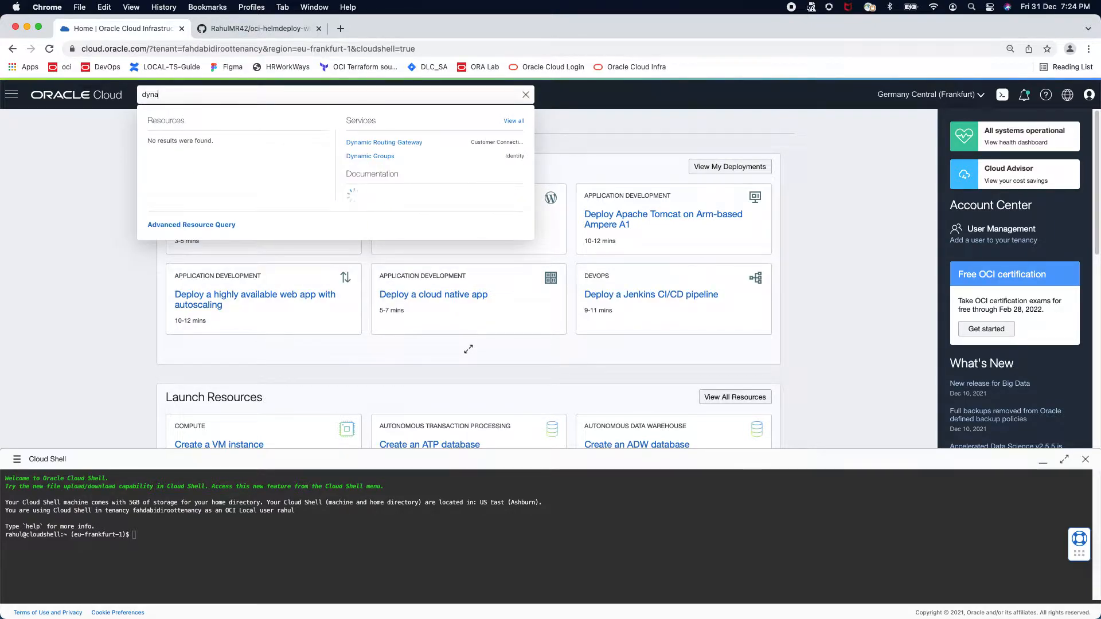
pyautogui.click(357, 157)
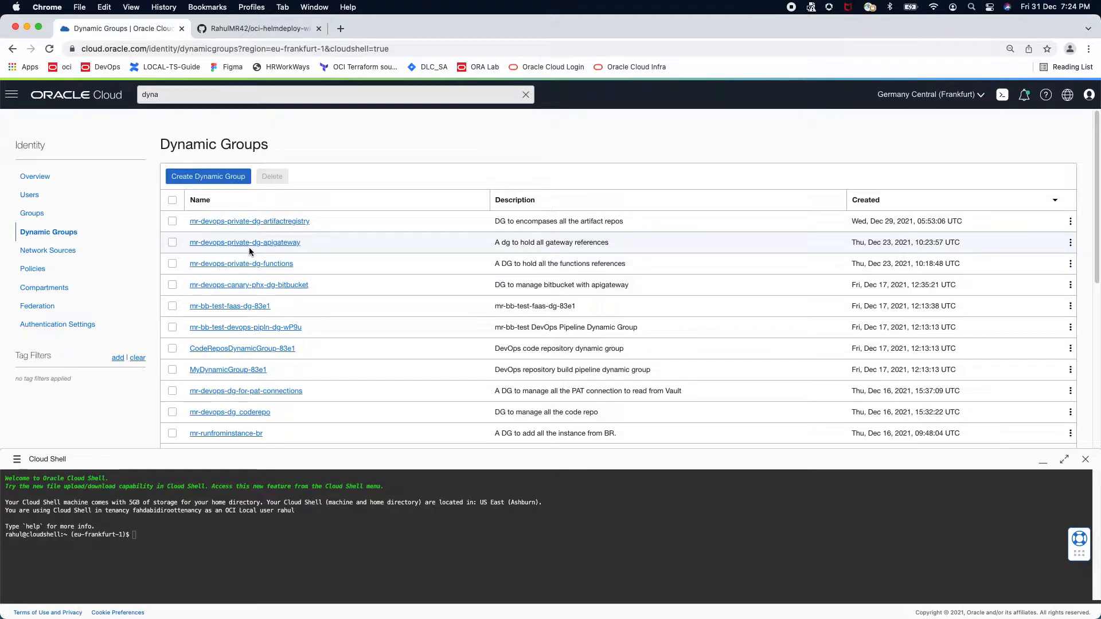
pyautogui.click(266, 265)
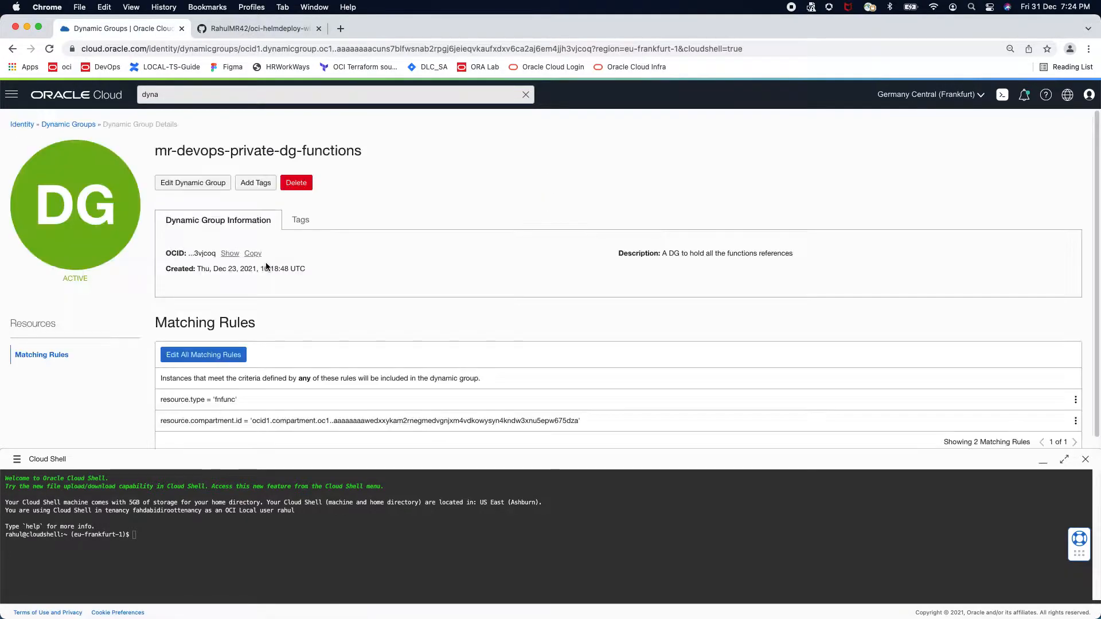
pyautogui.scroll(-1, 307, 296)
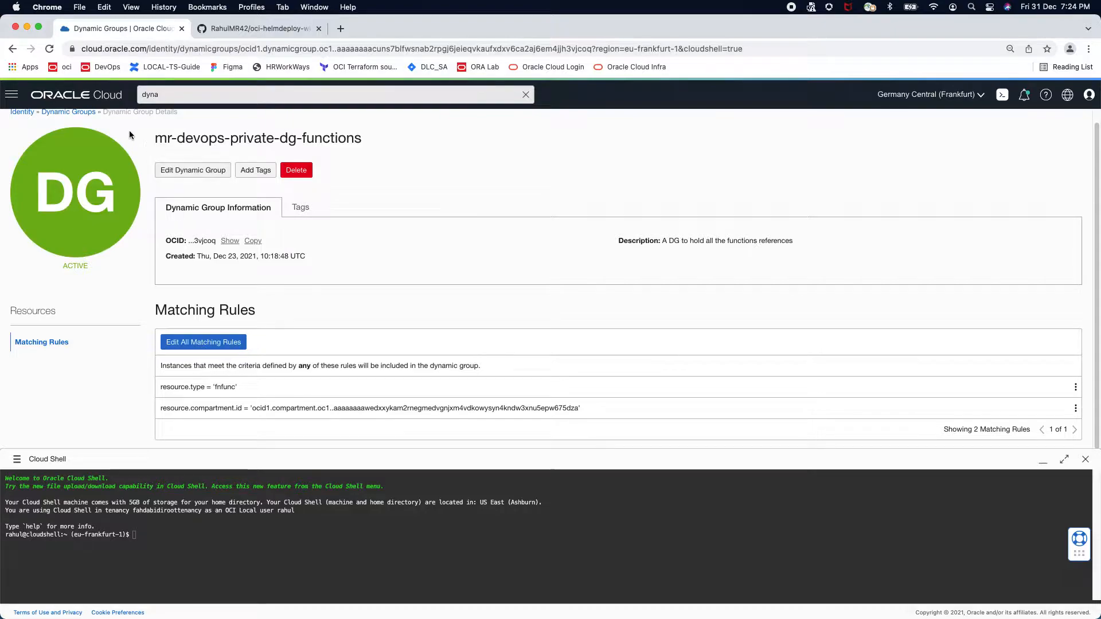
pyautogui.click(198, 342)
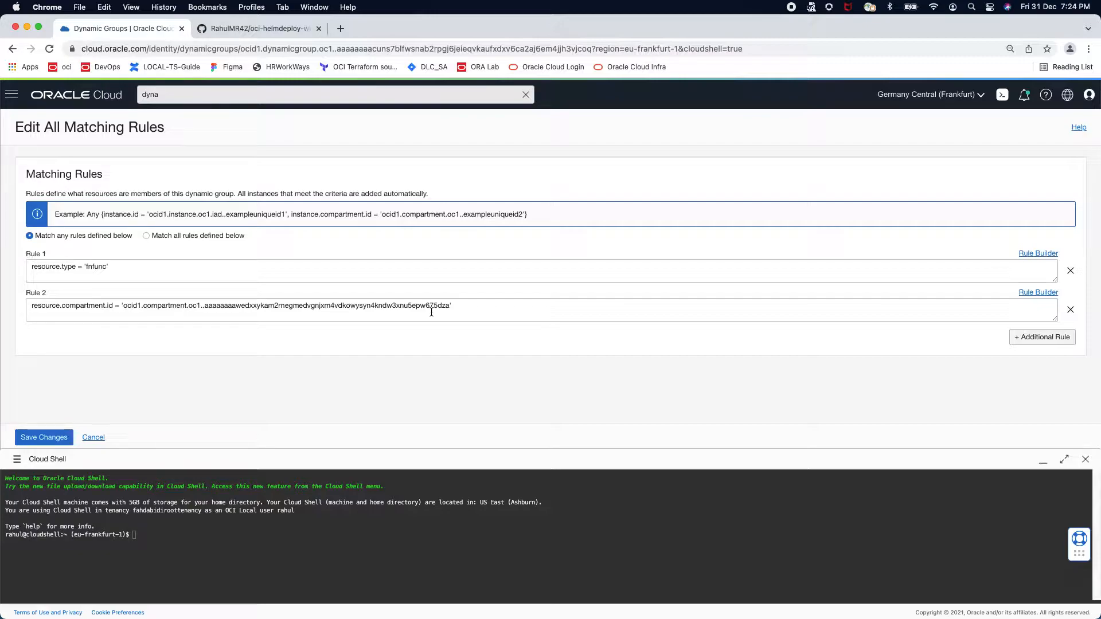
pyautogui.click(94, 437)
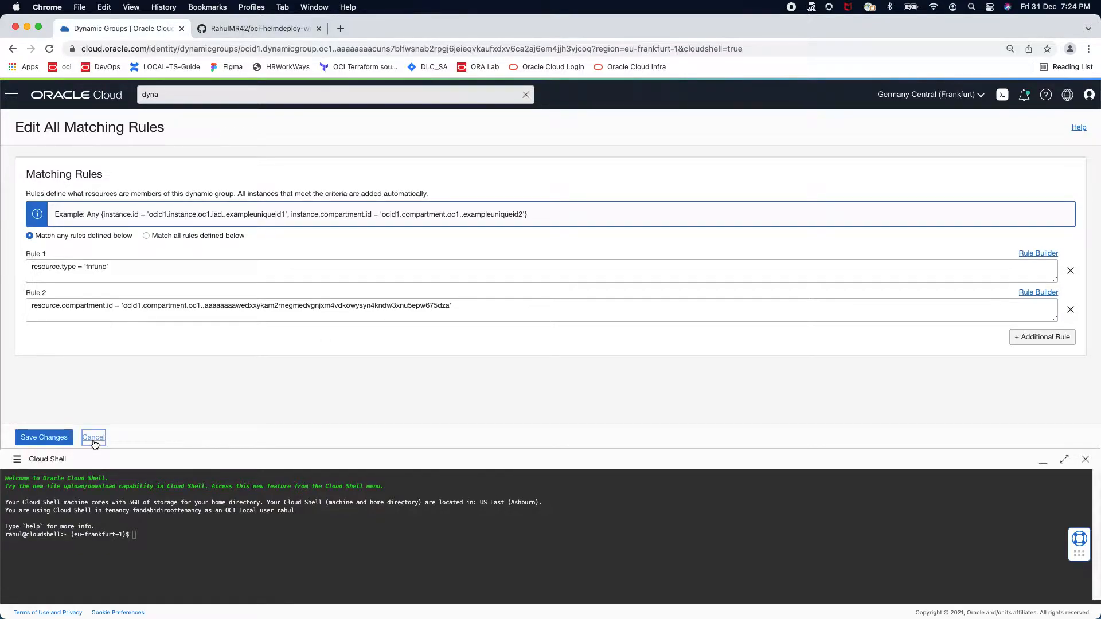
# Return to the dynamic groups list and review the matching rule of mr-devops-private-dg-artifactregistry without saving changes
pyautogui.click(68, 112)
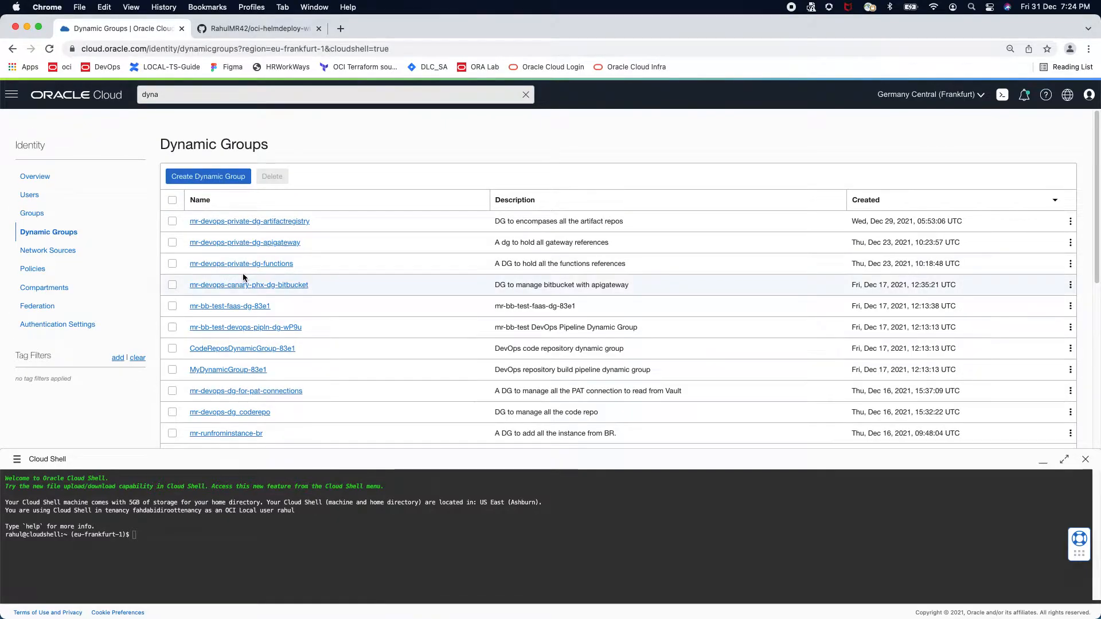
pyautogui.click(290, 222)
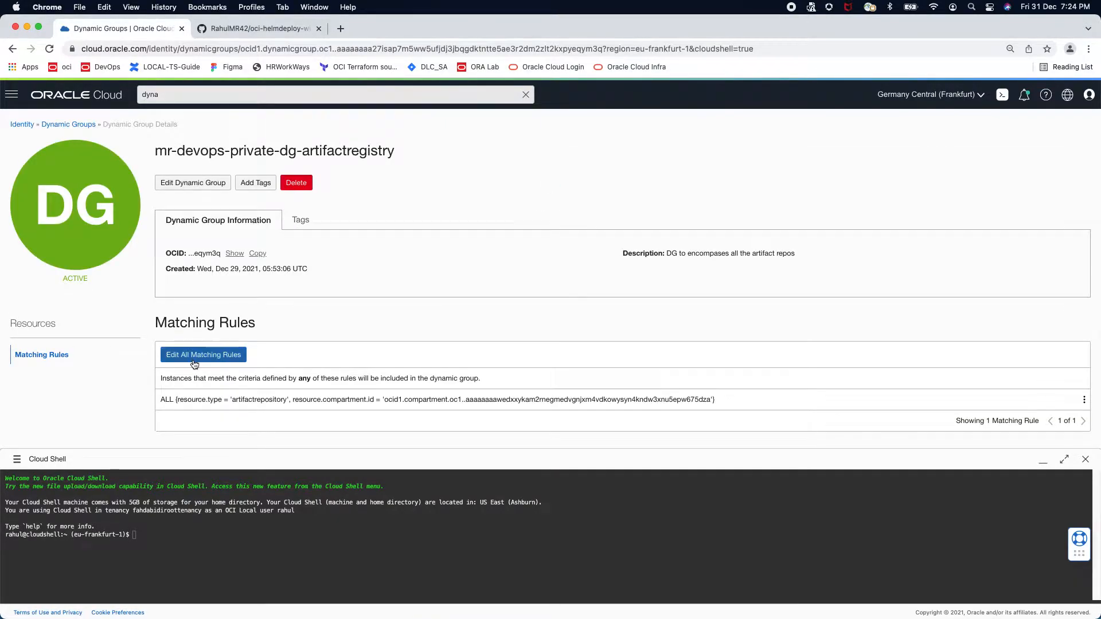
pyautogui.click(184, 354)
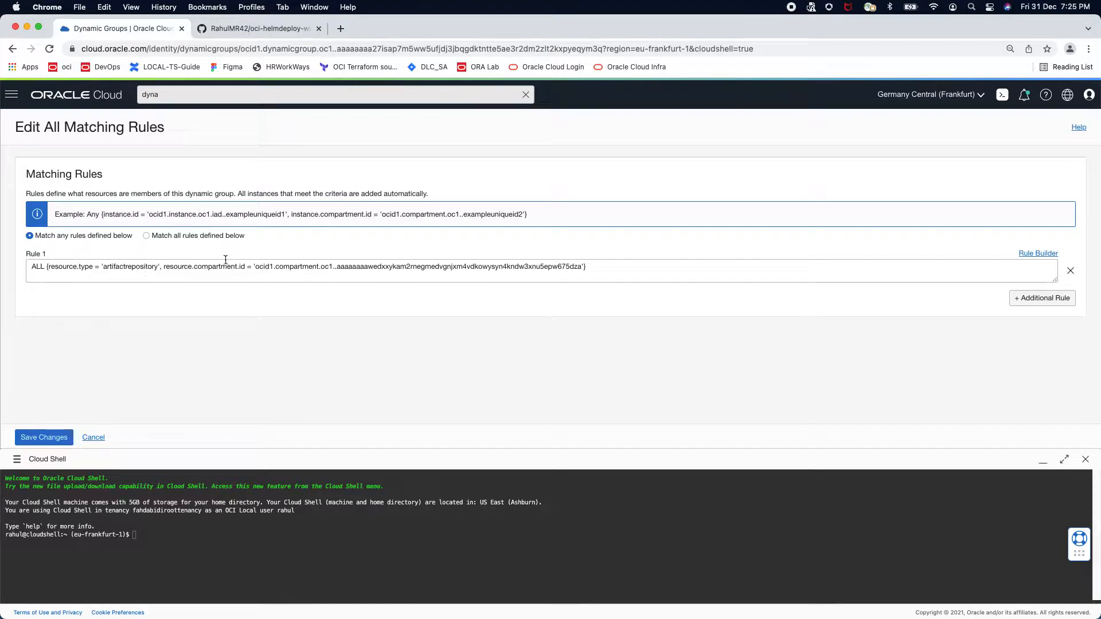
pyautogui.click(93, 437)
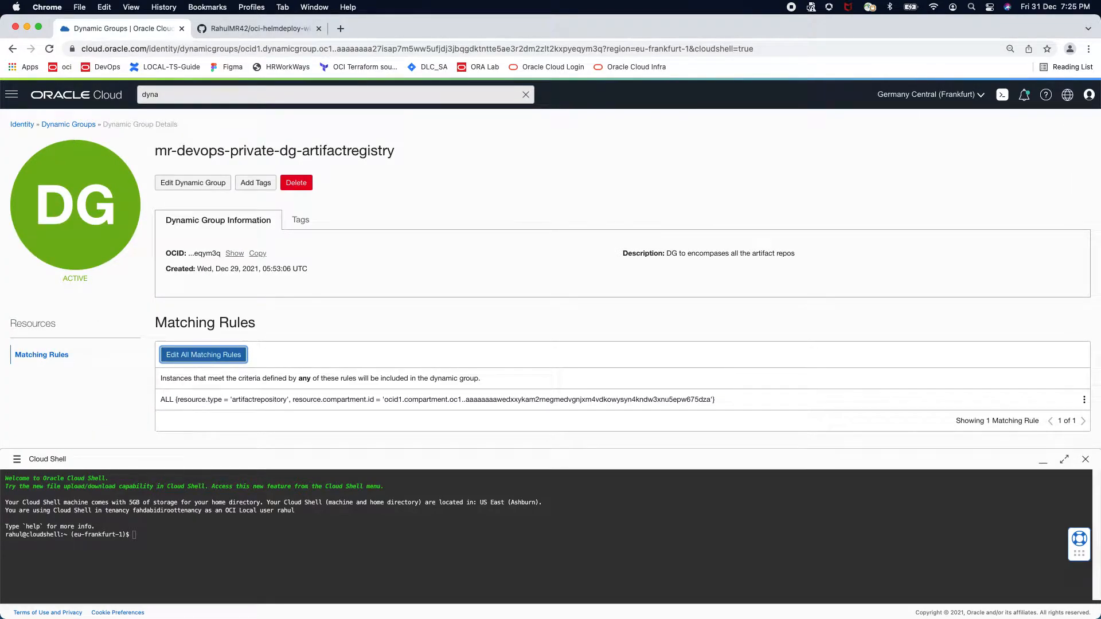
# Find the Identity Policies and review the statements of mr-devops-private-policy-for-function-toaccess-oke and mr-devops-private-policy-for-function-read-artifact
pyautogui.click(179, 99)
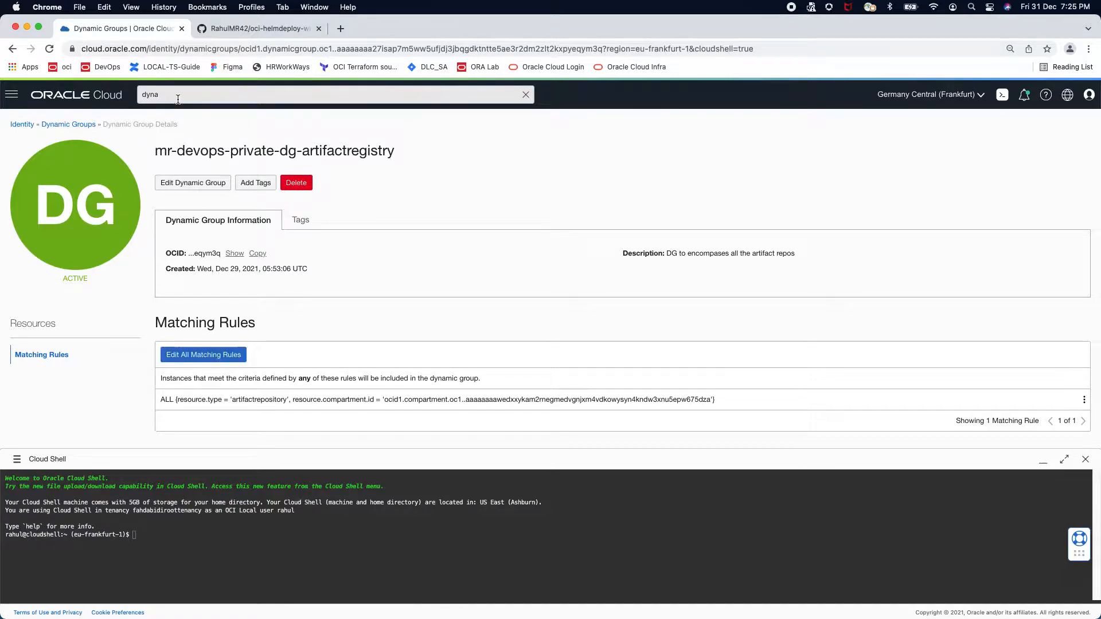
pyautogui.doubleClick(179, 99)
pyautogui.write('poli')
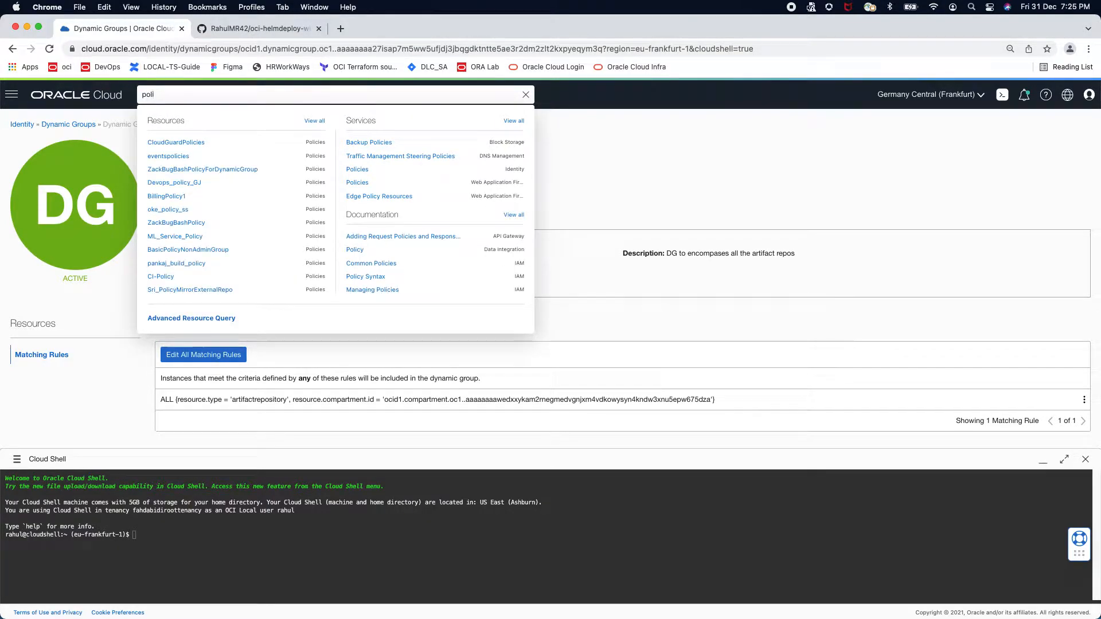
pyautogui.click(365, 171)
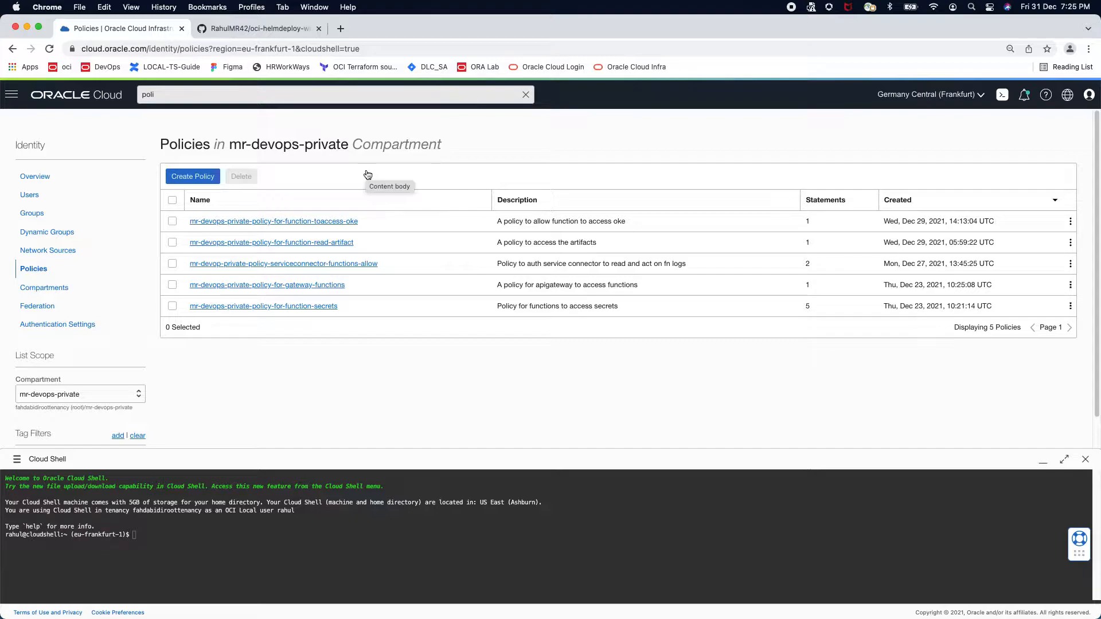
pyautogui.click(321, 222)
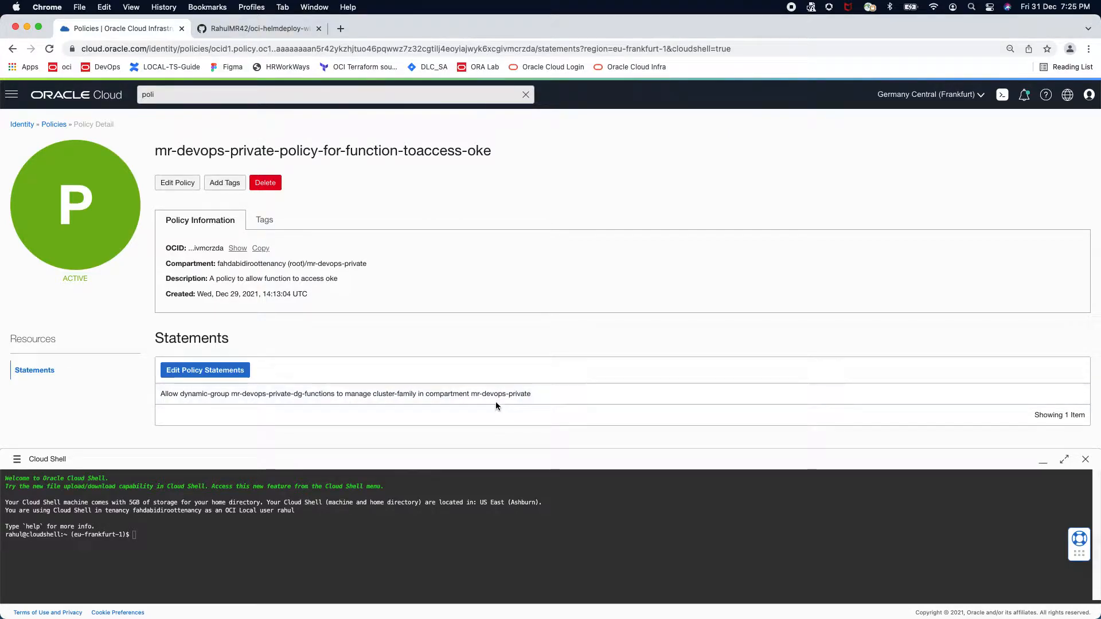
pyautogui.click(54, 125)
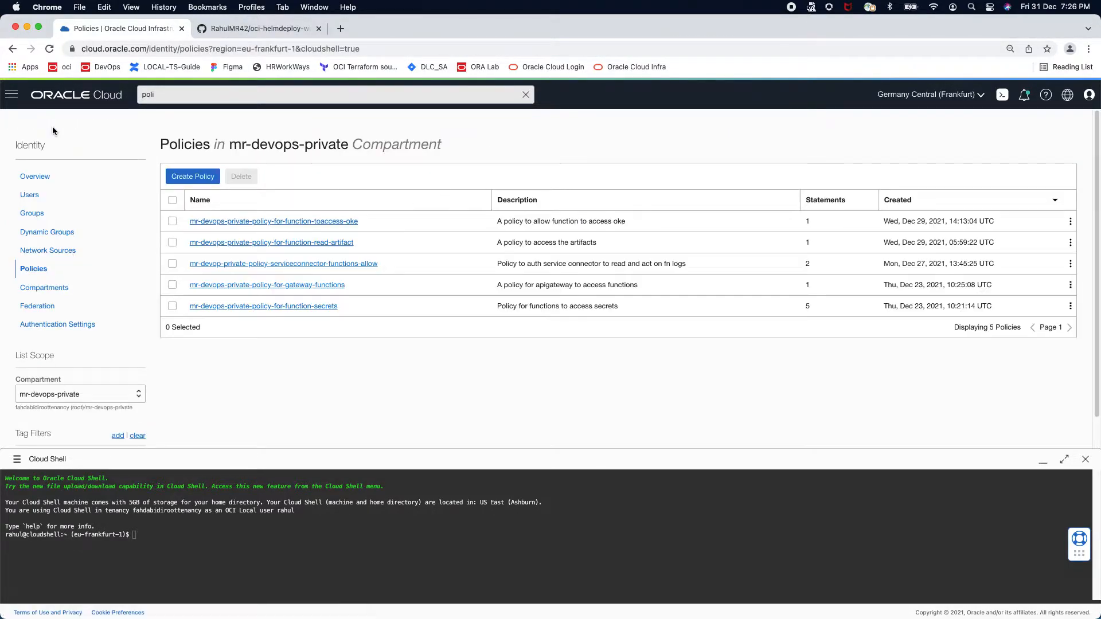
pyautogui.click(326, 244)
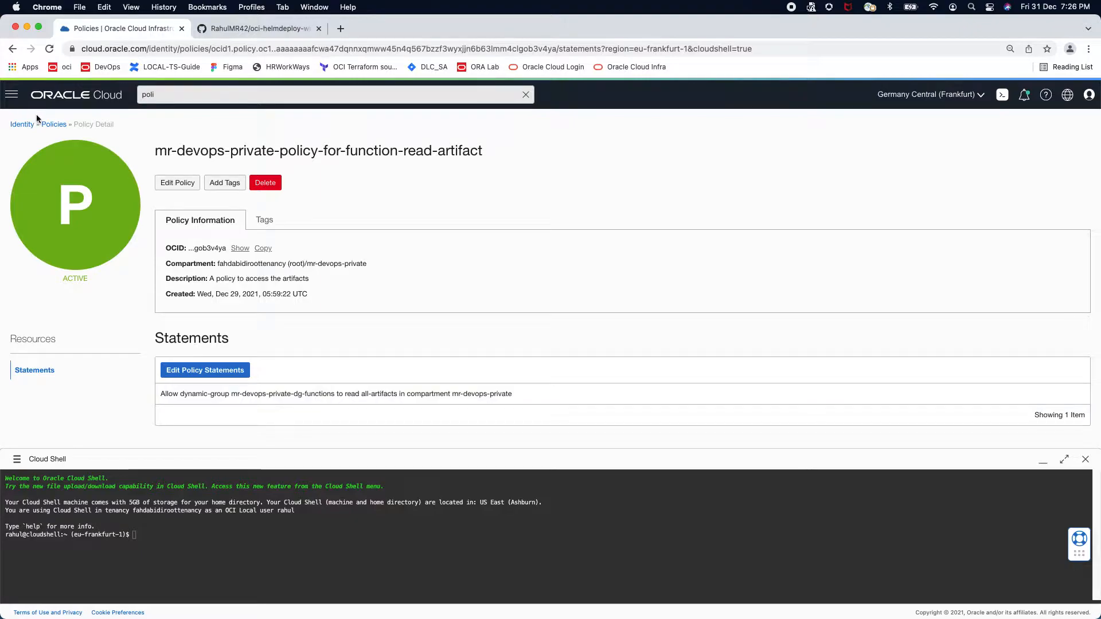
# Review the statements of the mr-devop-private-policy-serviceconnector-functions-allow policy in the statement editor, leaving without saving
pyautogui.click(52, 125)
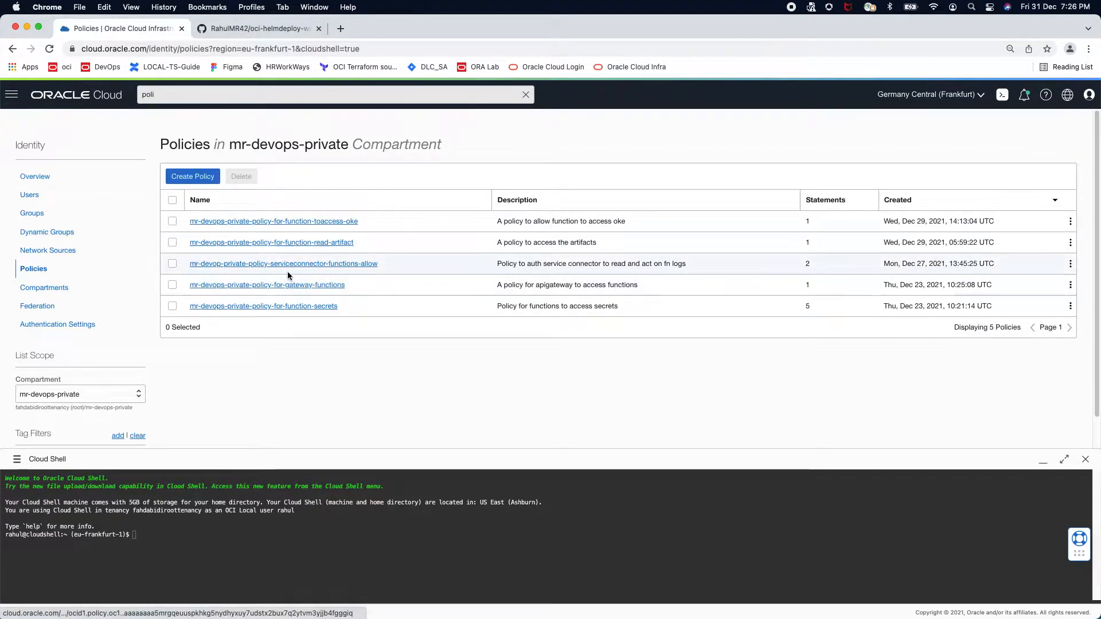
pyautogui.click(277, 263)
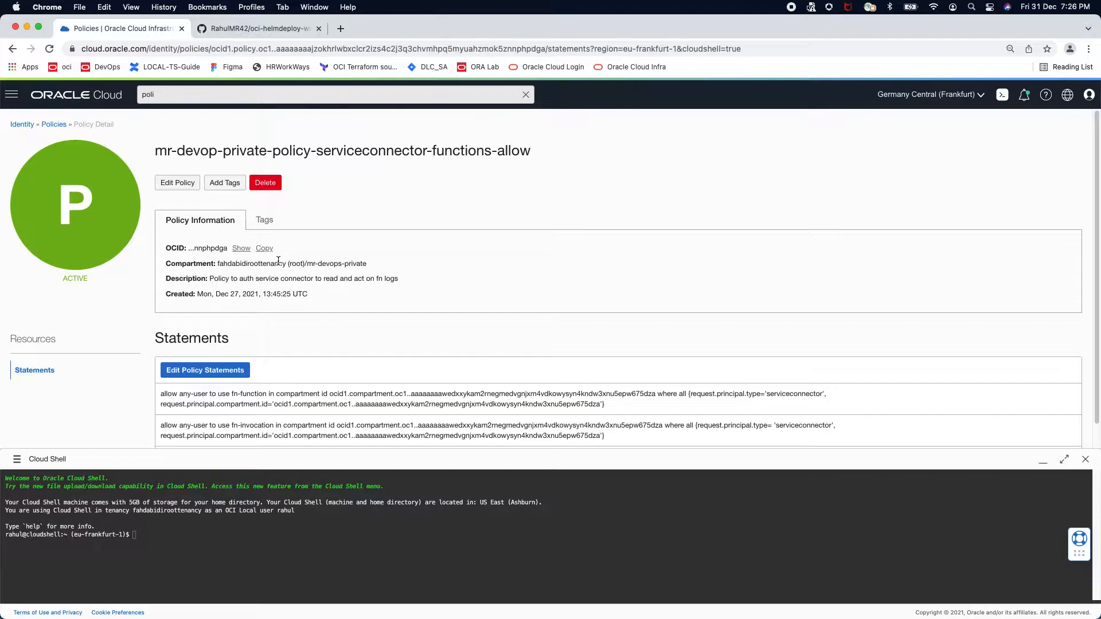
pyautogui.scroll(-2, 486, 293)
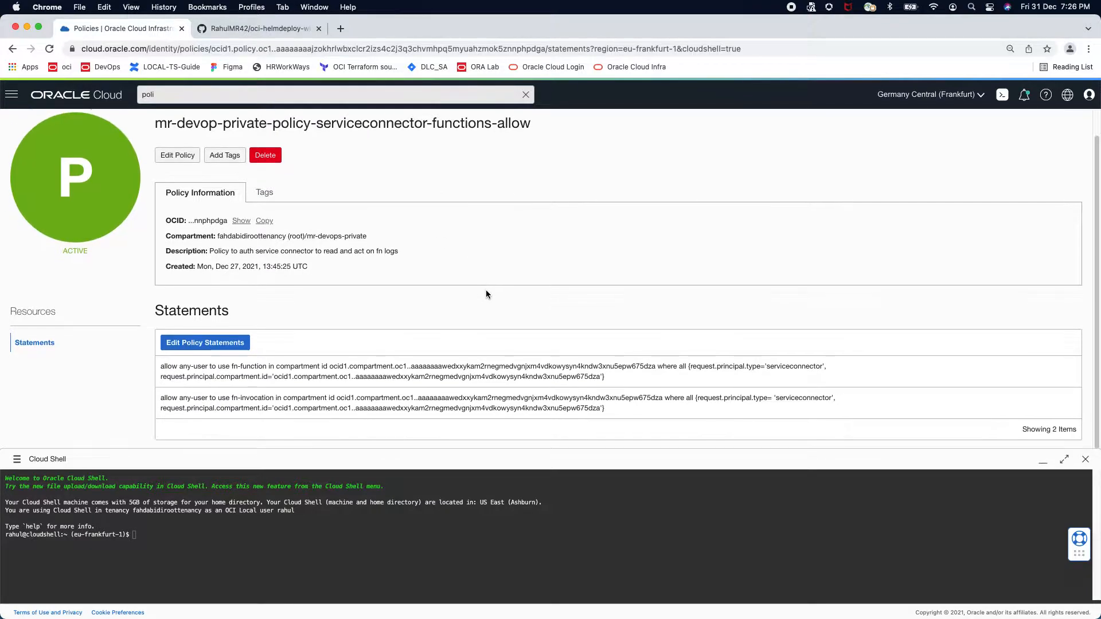
pyautogui.click(180, 346)
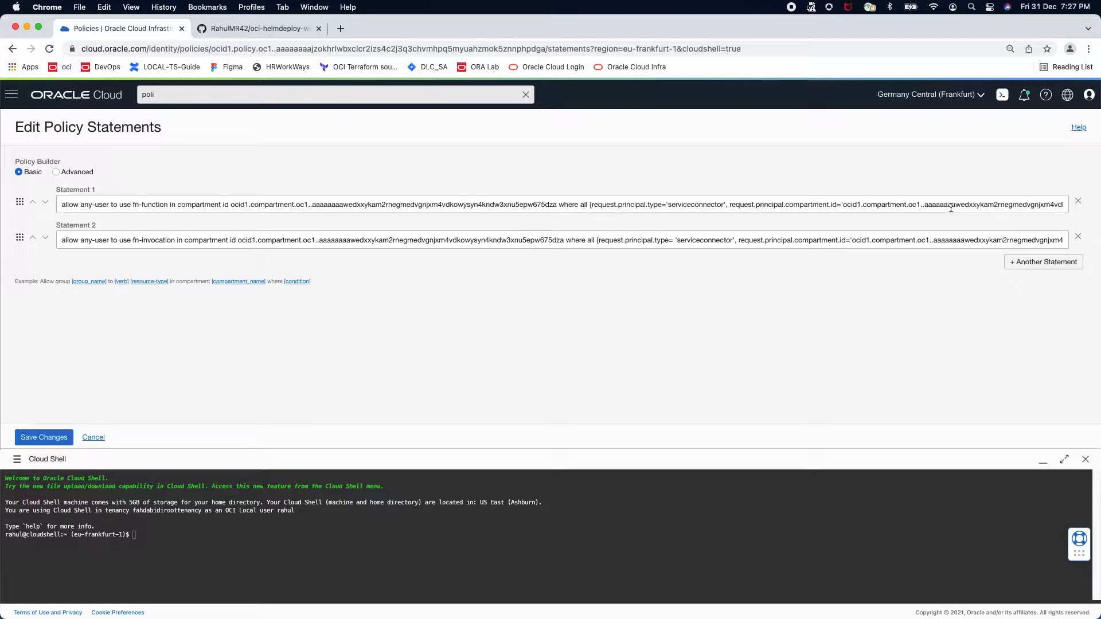
pyautogui.click(102, 437)
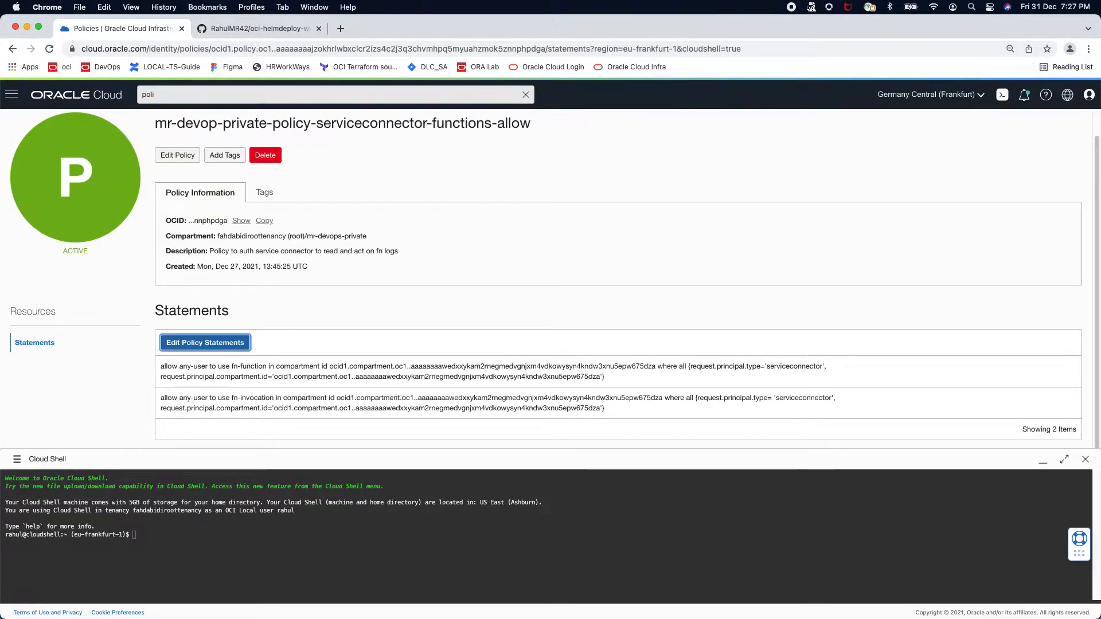
# Find the Artifact Registry service and view the details of the mr-devops-private-artifact-repo repository
pyautogui.click(143, 99)
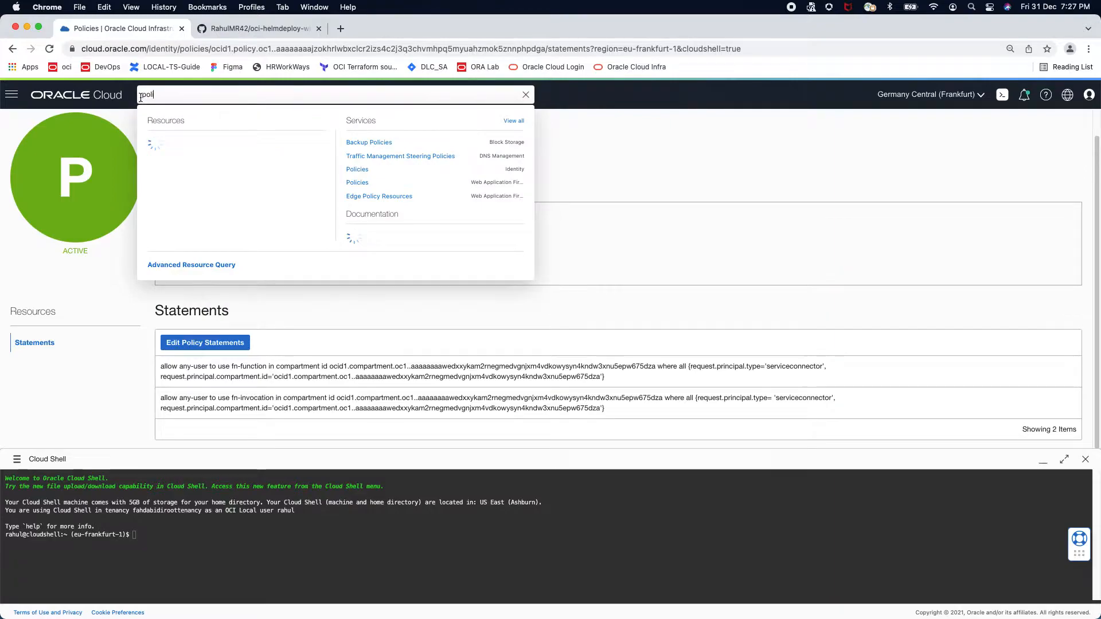
pyautogui.doubleClick(144, 96)
pyautogui.write('artif')
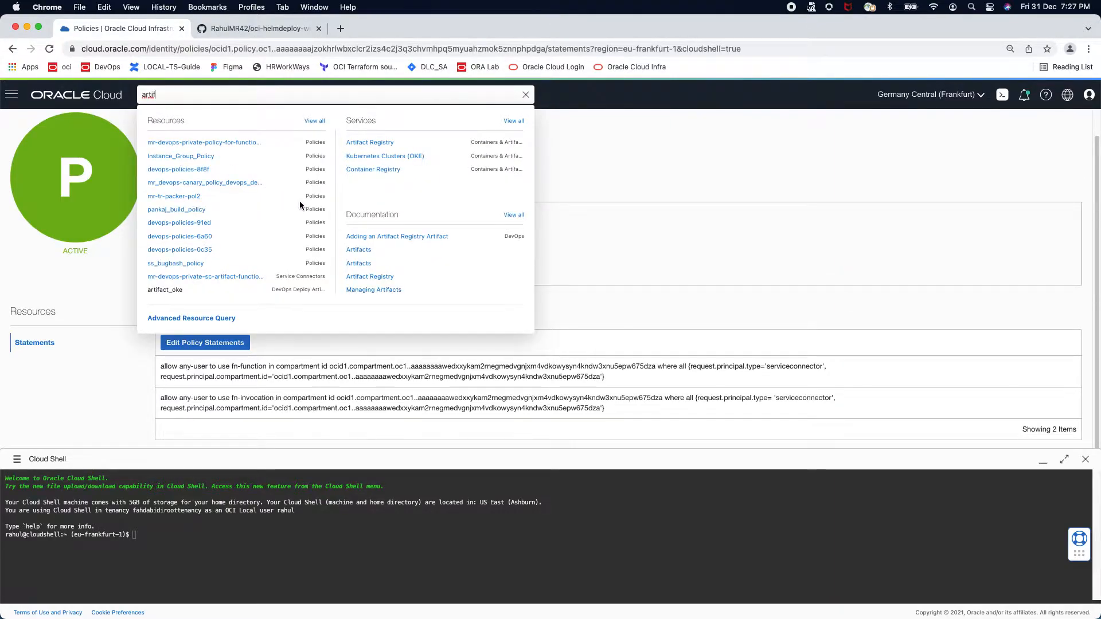
pyautogui.click(361, 142)
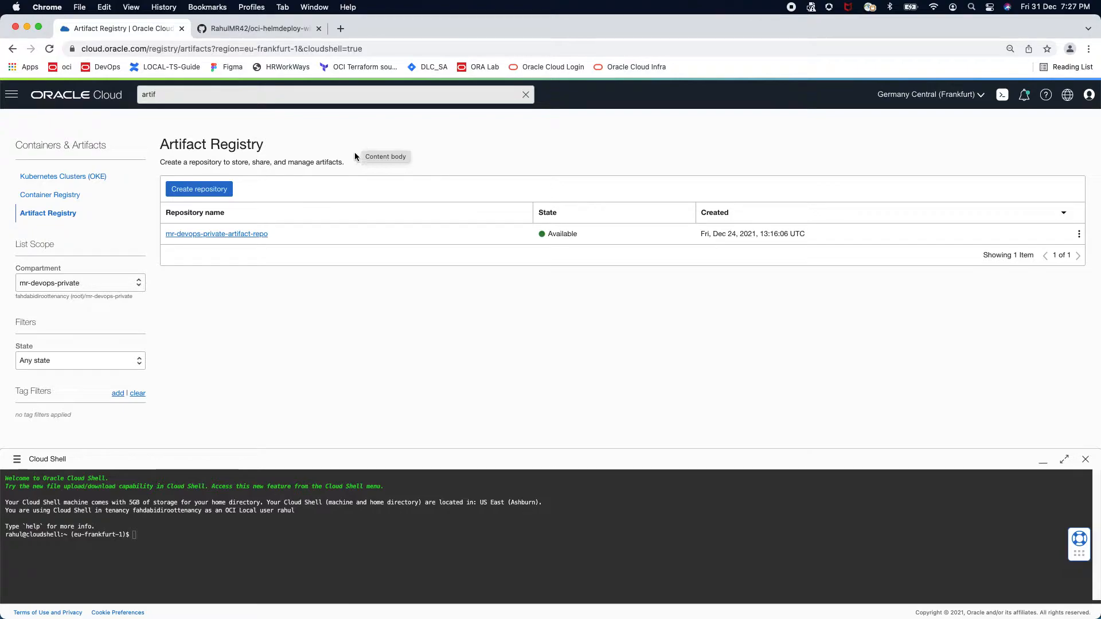
pyautogui.click(217, 235)
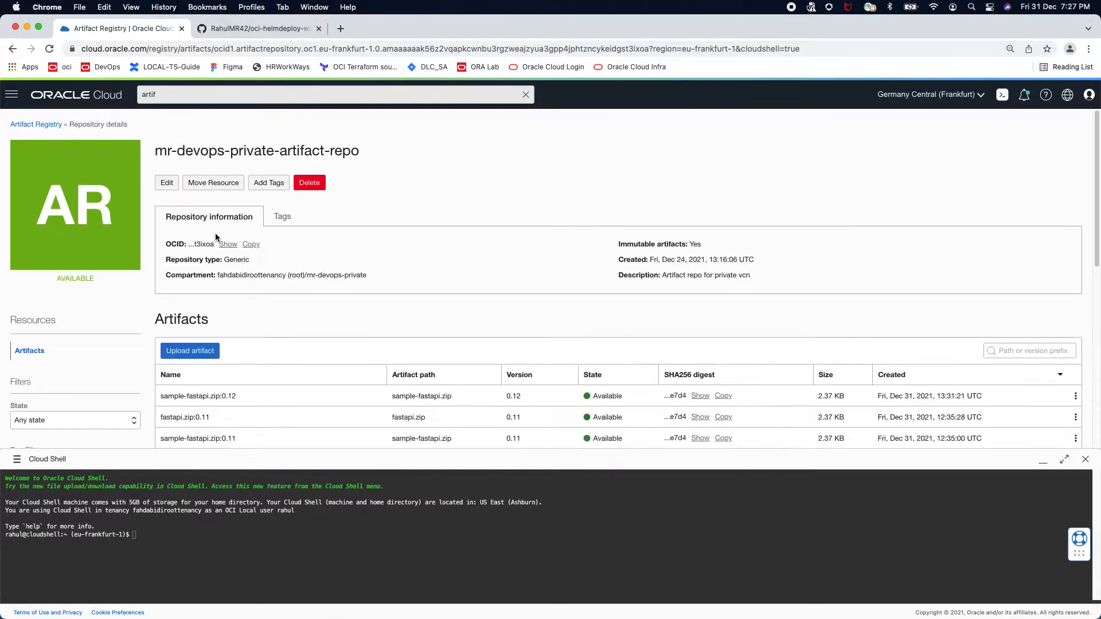
# Examine the settings for creating an artifact repository, including the immutable artifacts option, and leave without creating one
pyautogui.click(52, 125)
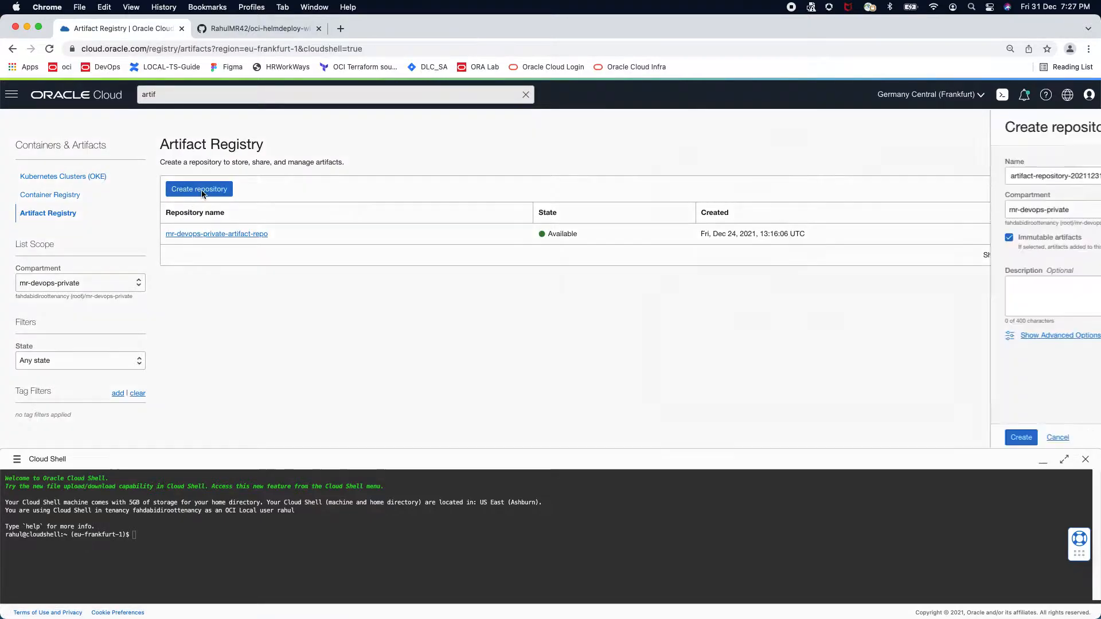
pyautogui.click(201, 190)
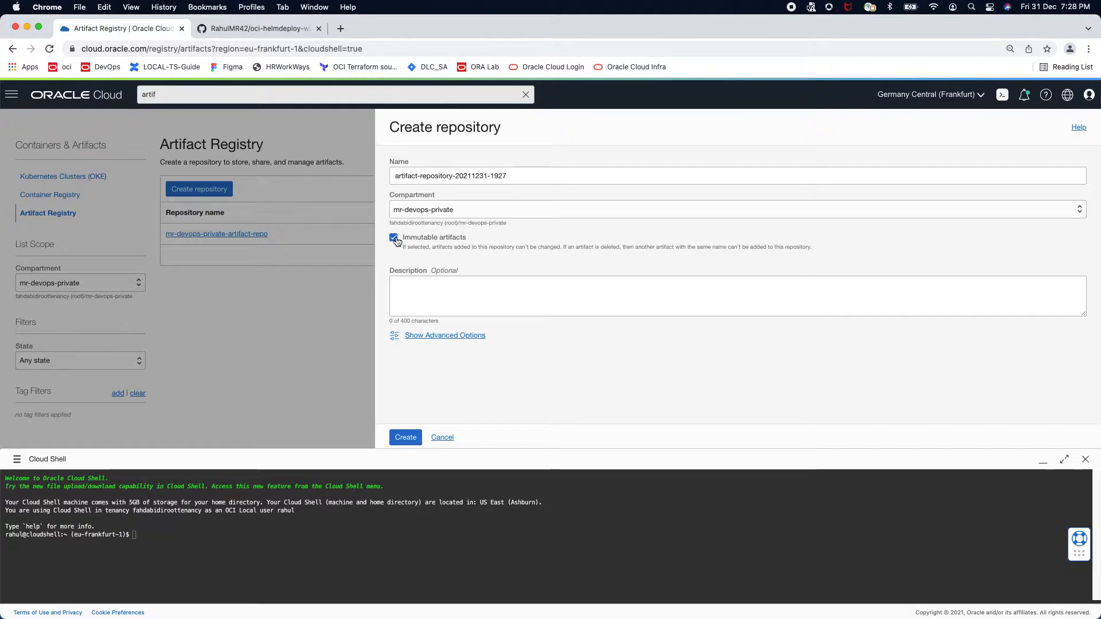
pyautogui.click(442, 437)
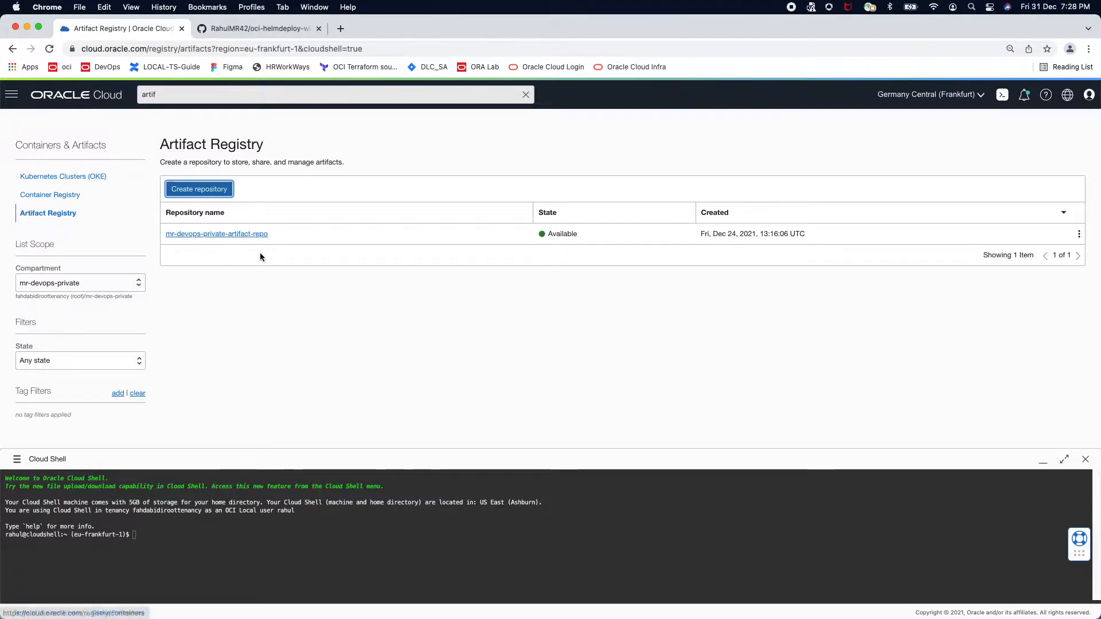
# Reopen the mr-devops-private-artifact-repo repository and reveal its full OCID
pyautogui.click(231, 234)
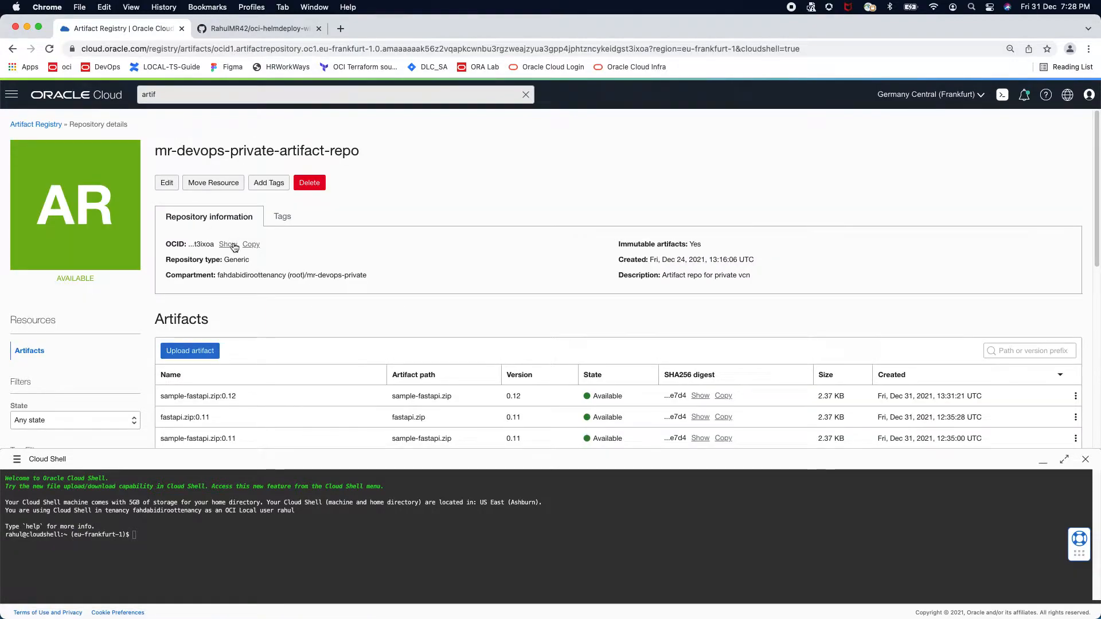
pyautogui.click(229, 245)
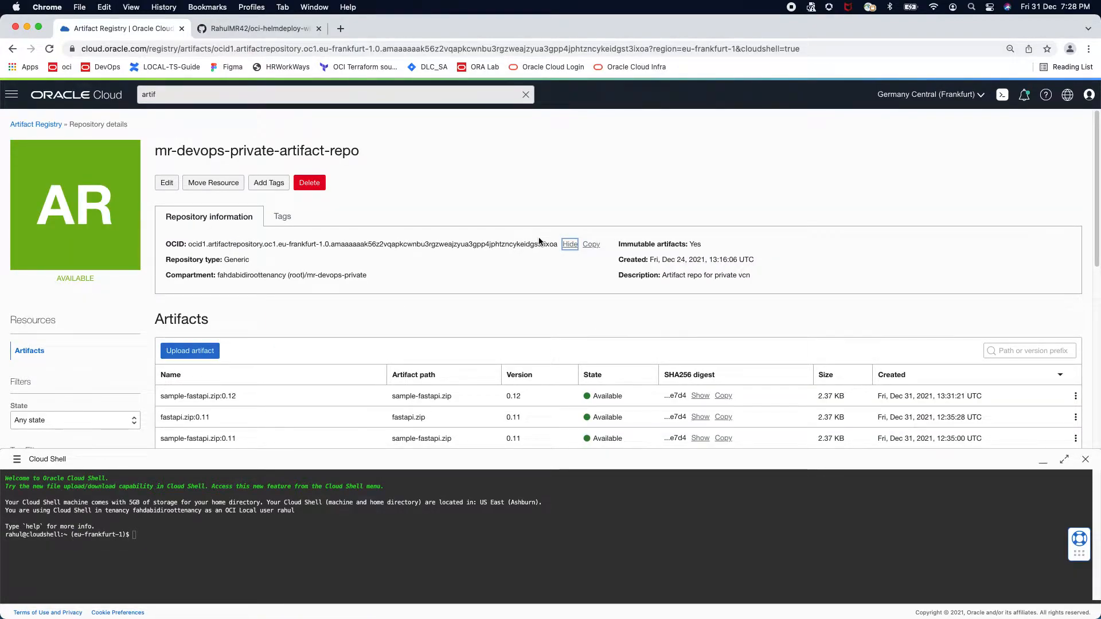
# Leave the repository details, find the Kubernetes Clusters (OKE) service by searching for "oke", and show its cluster list
pyautogui.click(25, 126)
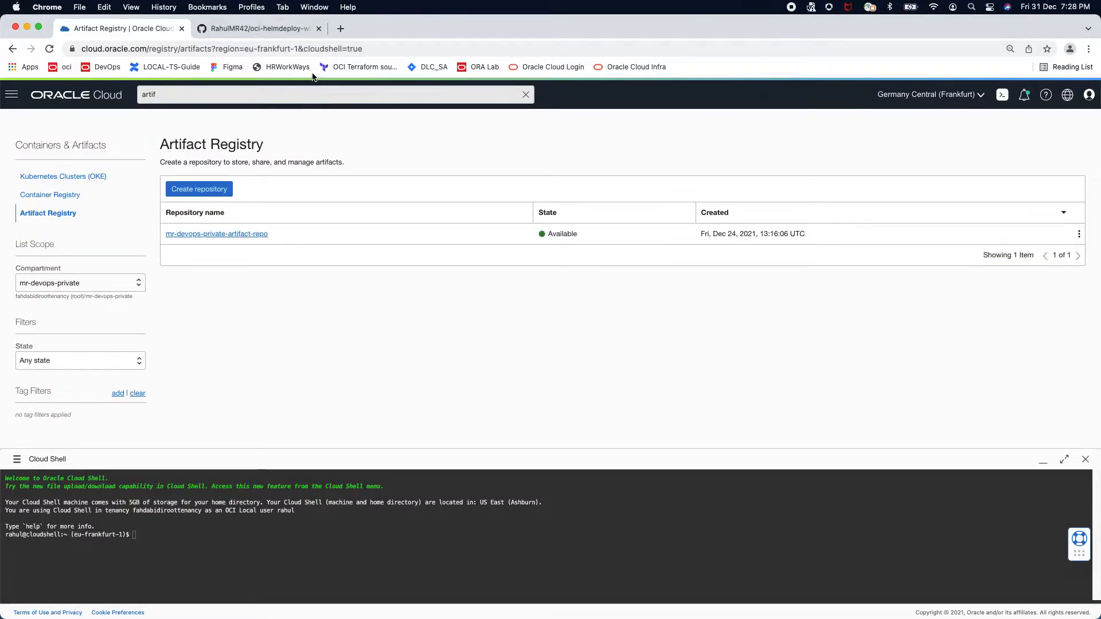
pyautogui.click(221, 96)
pyautogui.press('super+a')
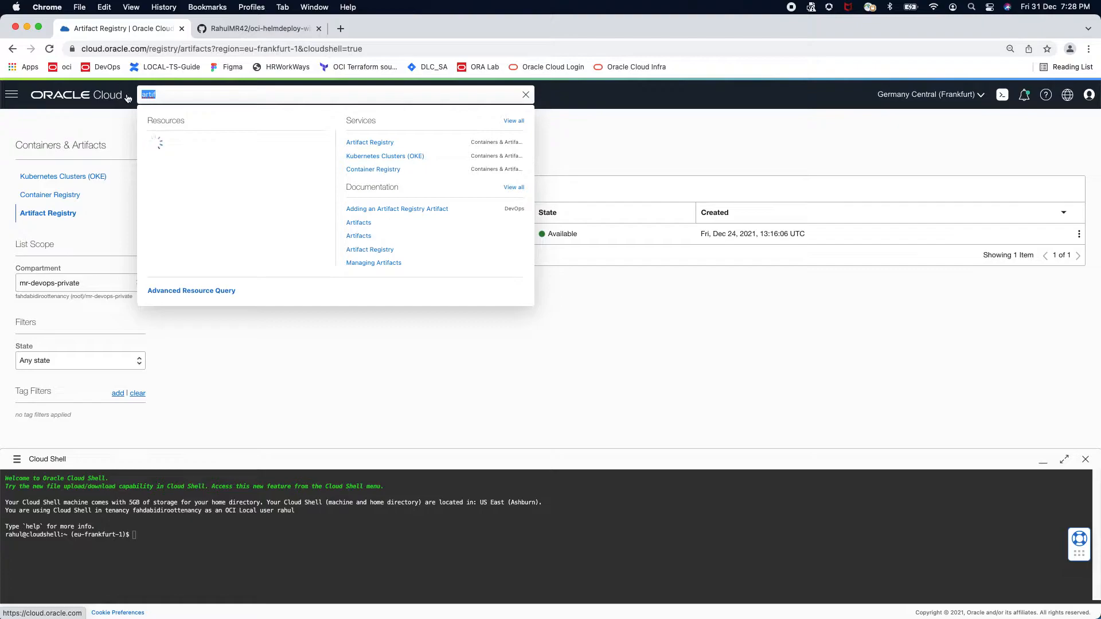
pyautogui.write('oke')
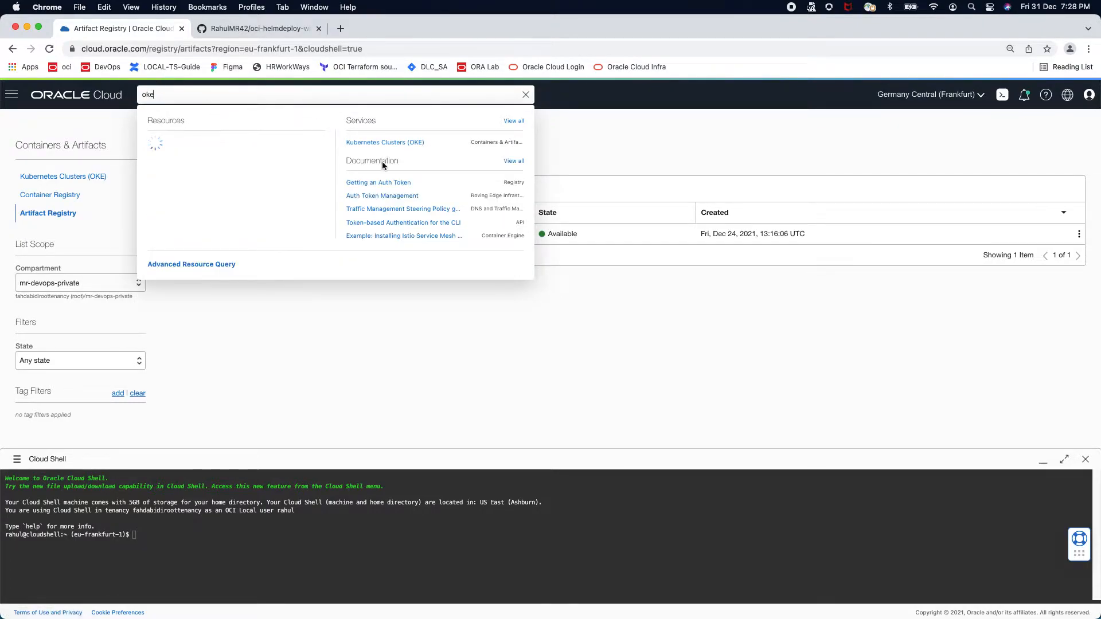
pyautogui.click(395, 142)
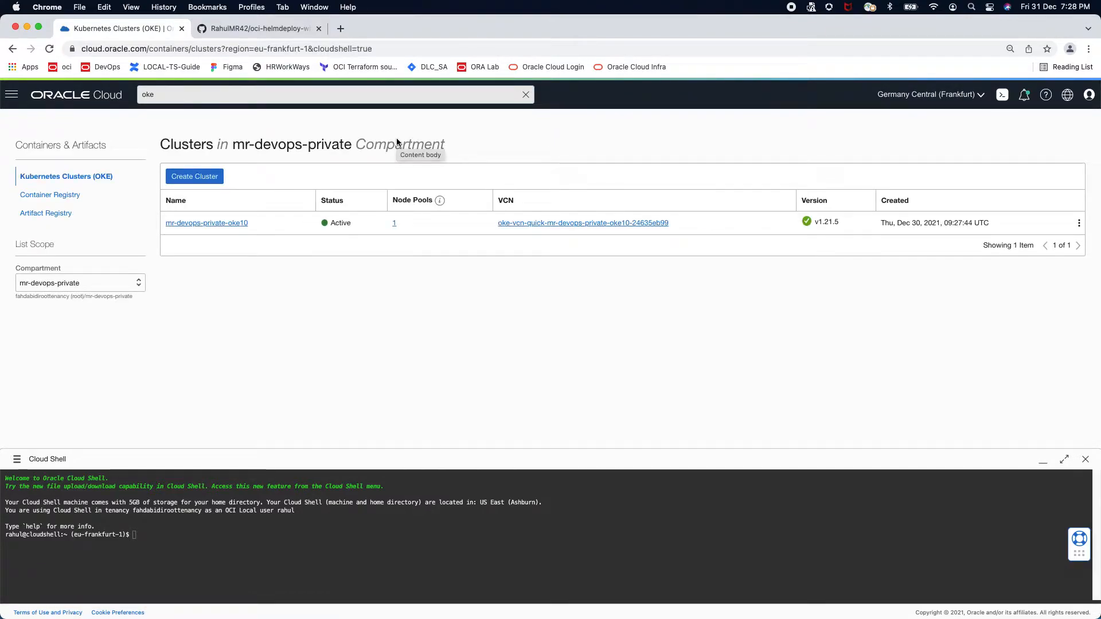
# Start creating a cluster and compare the resources offered by Quick Create and Custom Create, ending on Quick Create
pyautogui.click(181, 178)
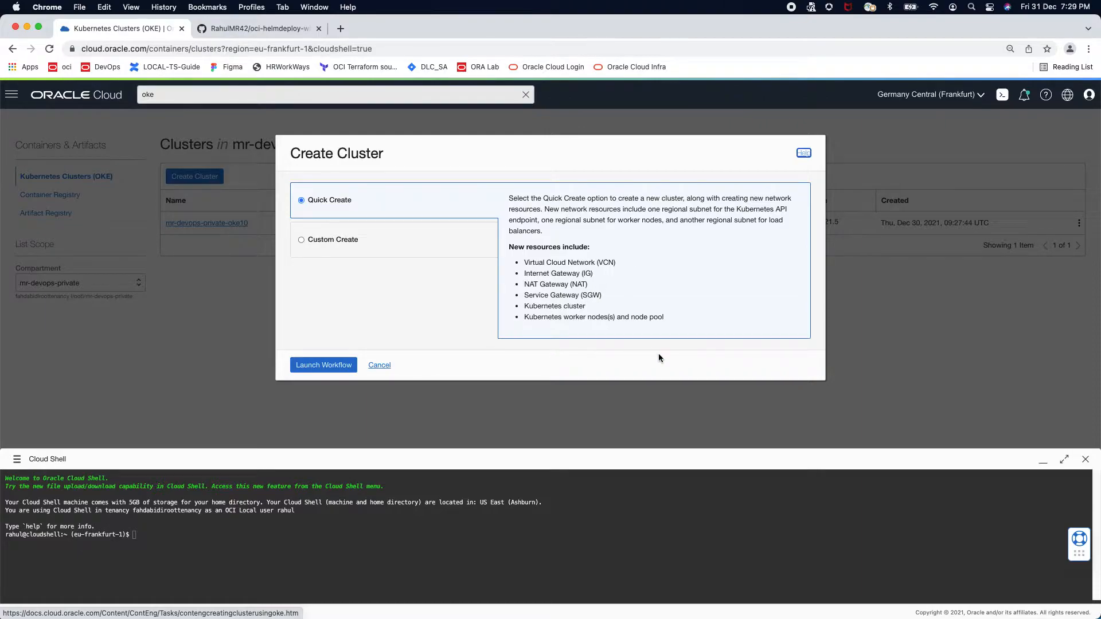
pyautogui.click(404, 247)
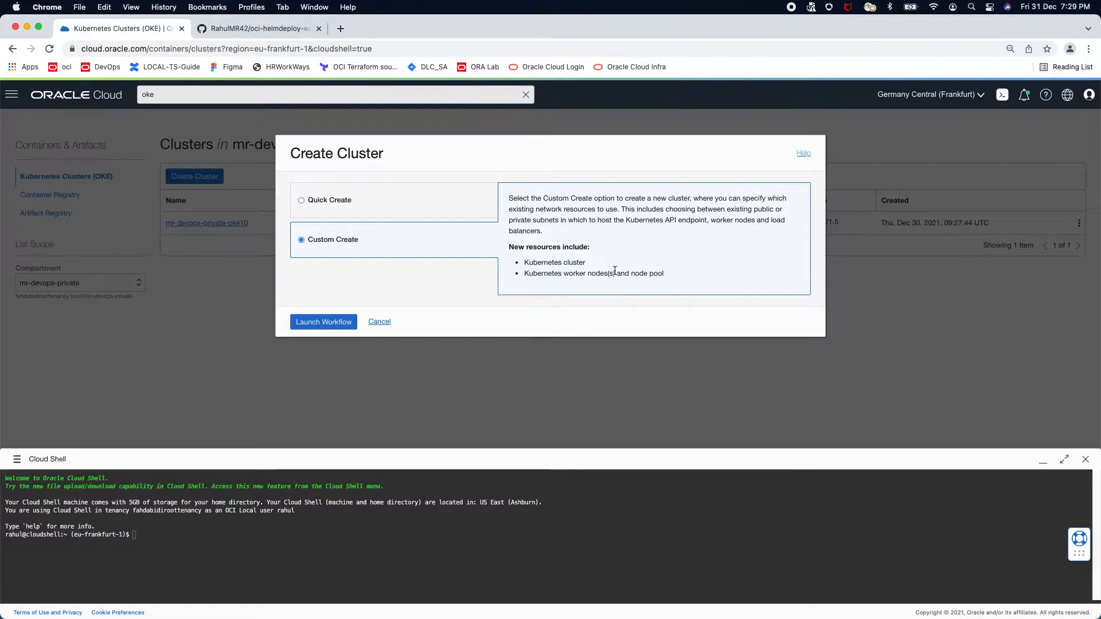
pyautogui.click(367, 201)
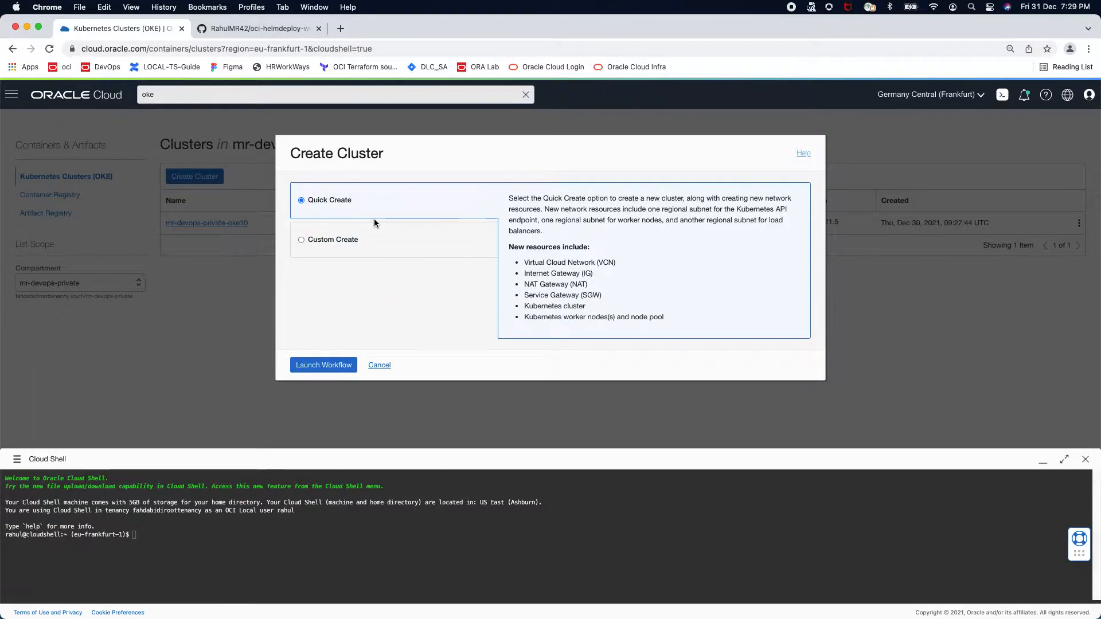
# Examine the Quick Create cluster settings with a private API endpoint, including worker shape and node count, and leave without creating a cluster
pyautogui.click(324, 366)
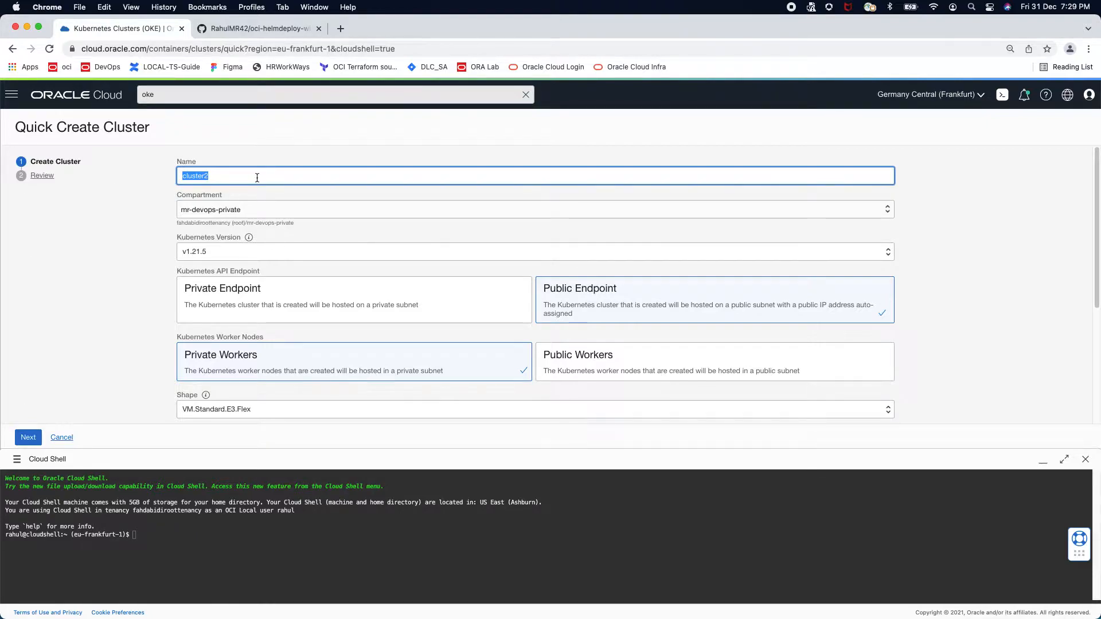
pyautogui.scroll(-3, 314, 250)
pyautogui.click(304, 240)
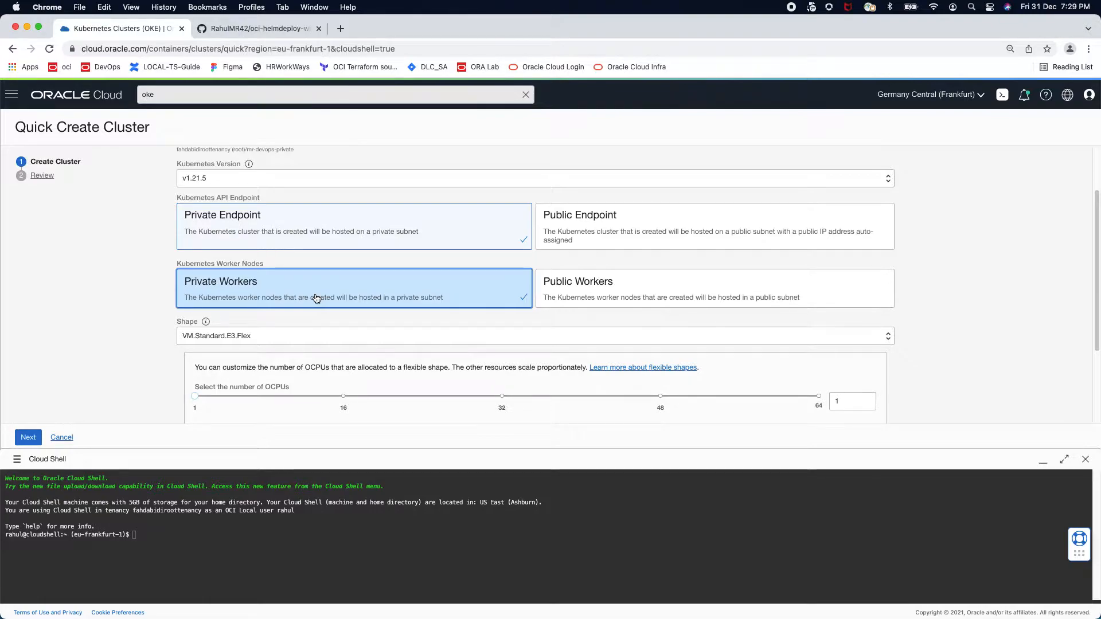
pyautogui.scroll(-5, 501, 310)
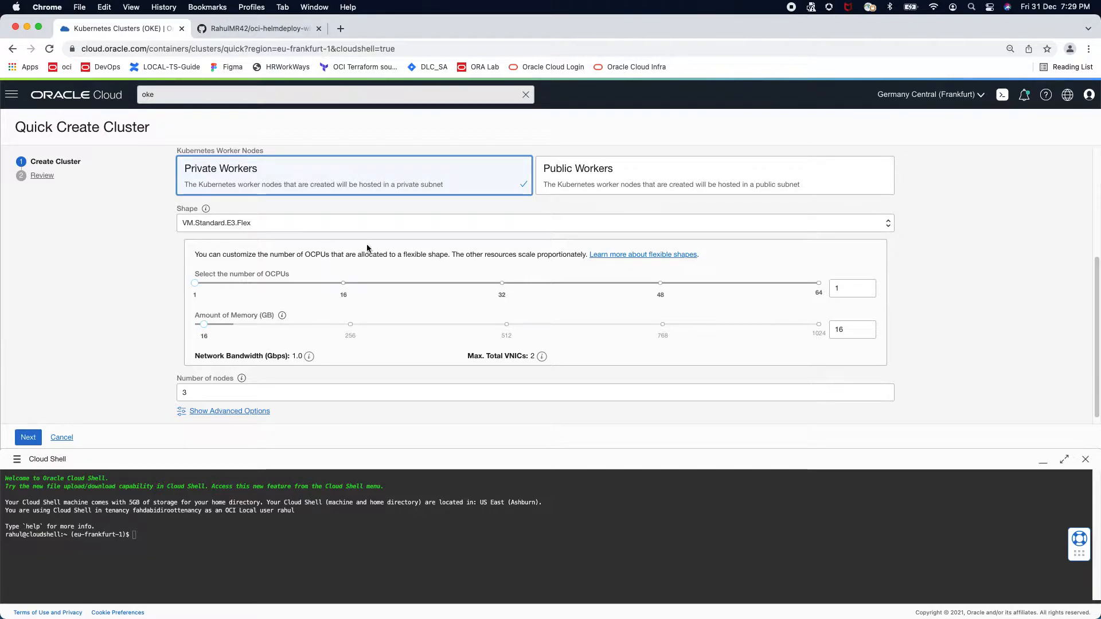
pyautogui.scroll(-1, 465, 285)
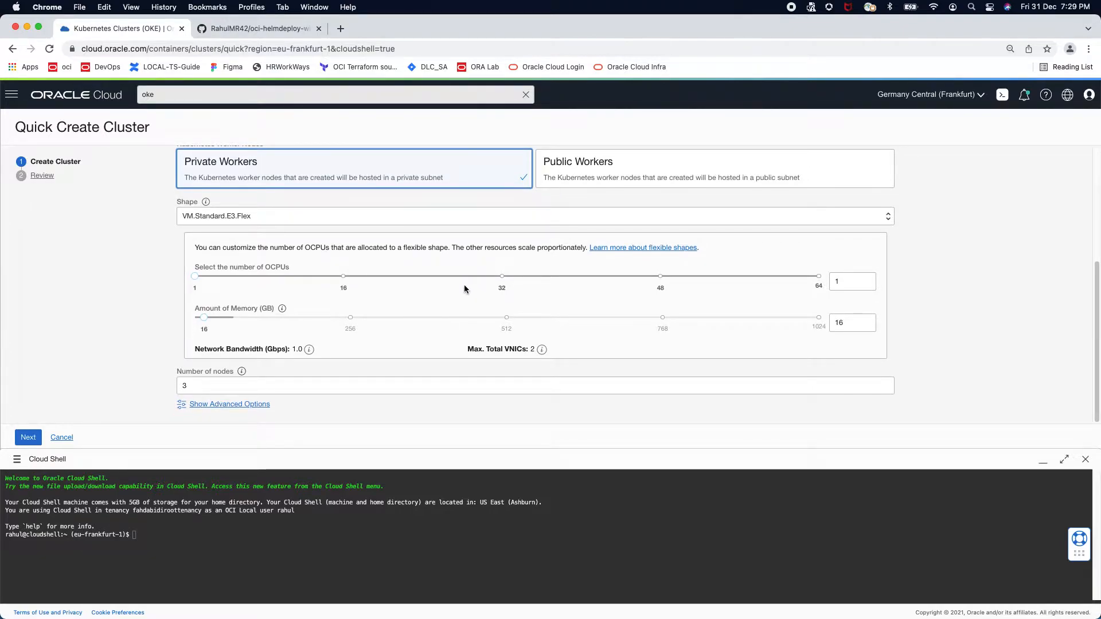
pyautogui.click(60, 437)
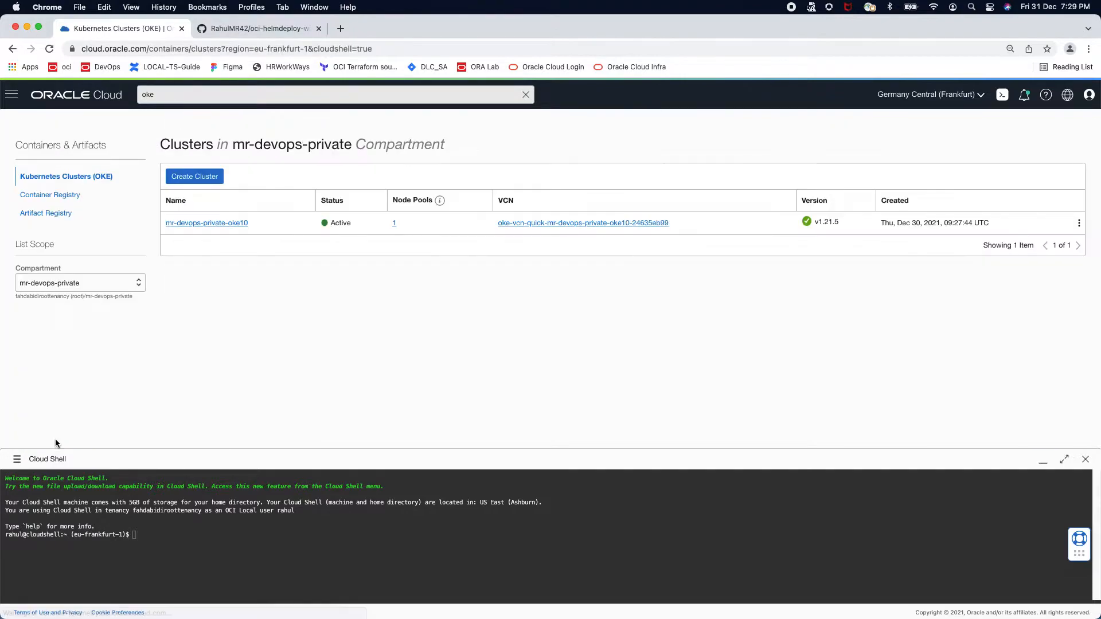
# View the details and network information of the mr-devops-private-oke10 cluster and list its node pools
pyautogui.click(203, 223)
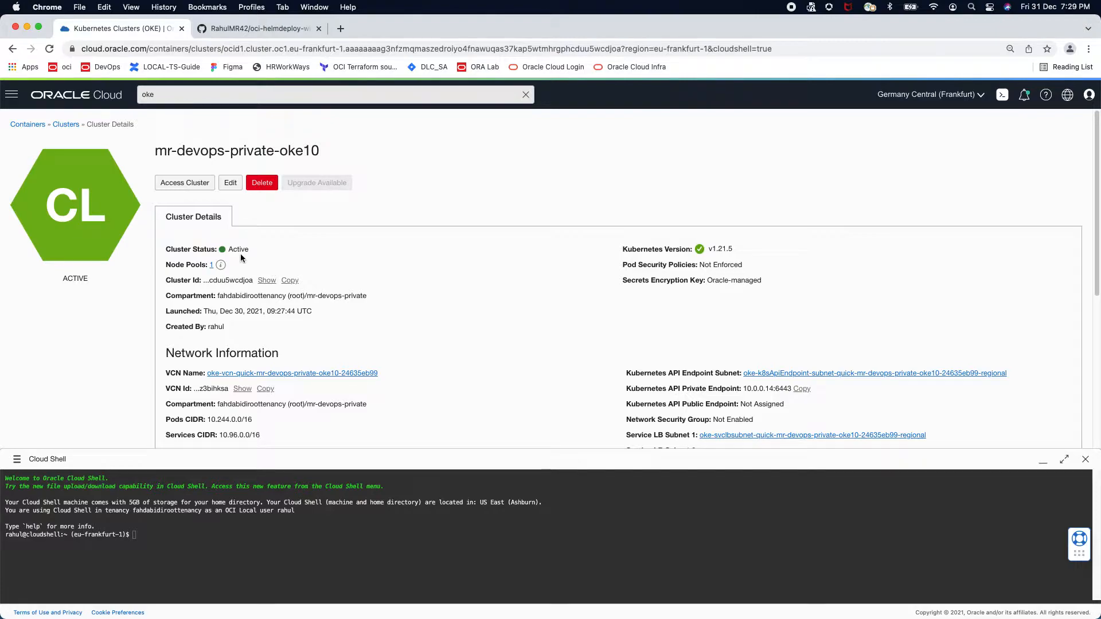
pyautogui.scroll(-5, 406, 327)
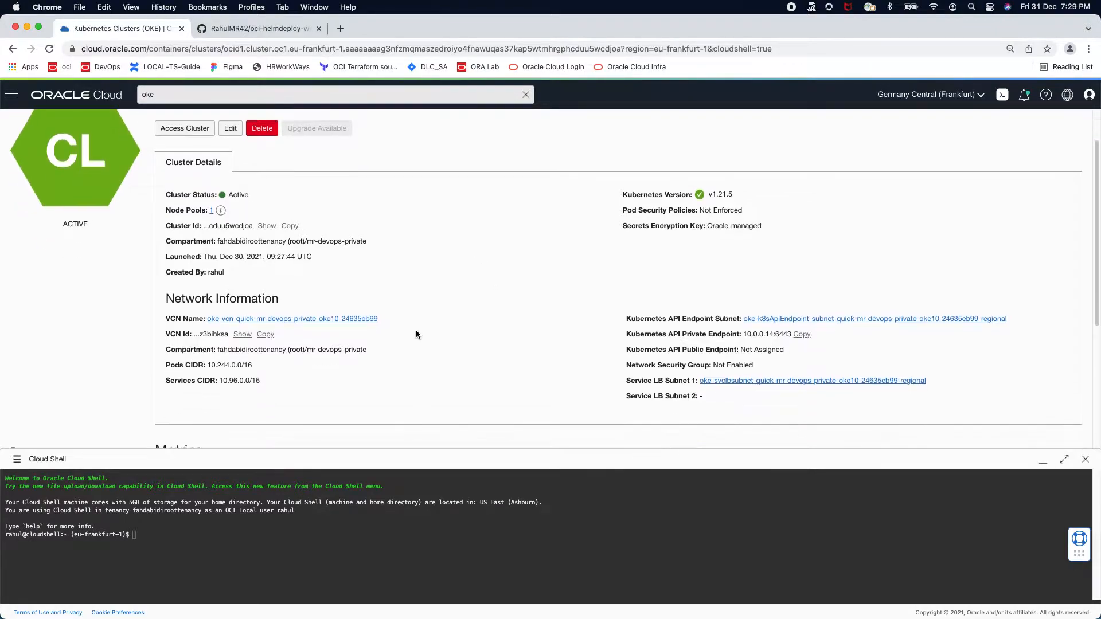
pyautogui.scroll(-3, 421, 332)
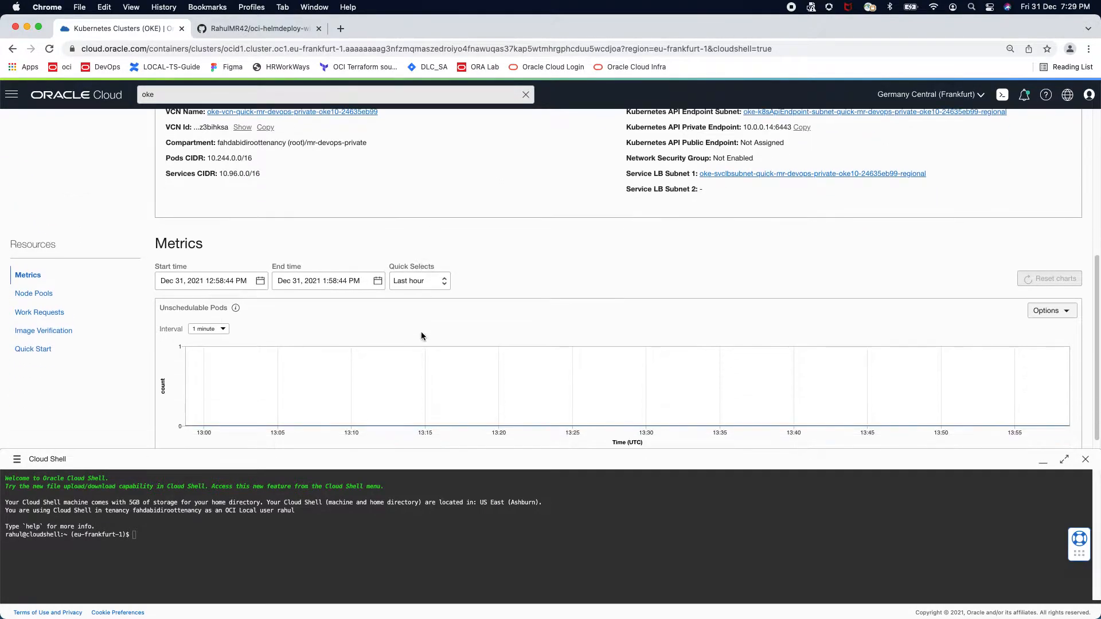
pyautogui.click(46, 296)
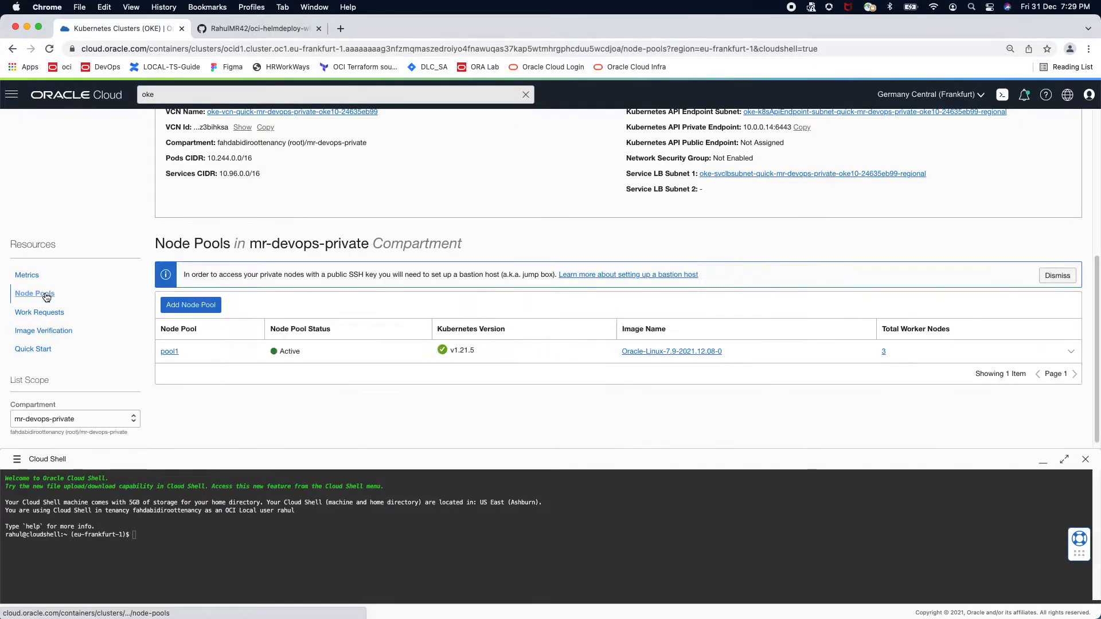
# Review the placement configurations and worker nodes of the pool1 node pool
pyautogui.click(168, 351)
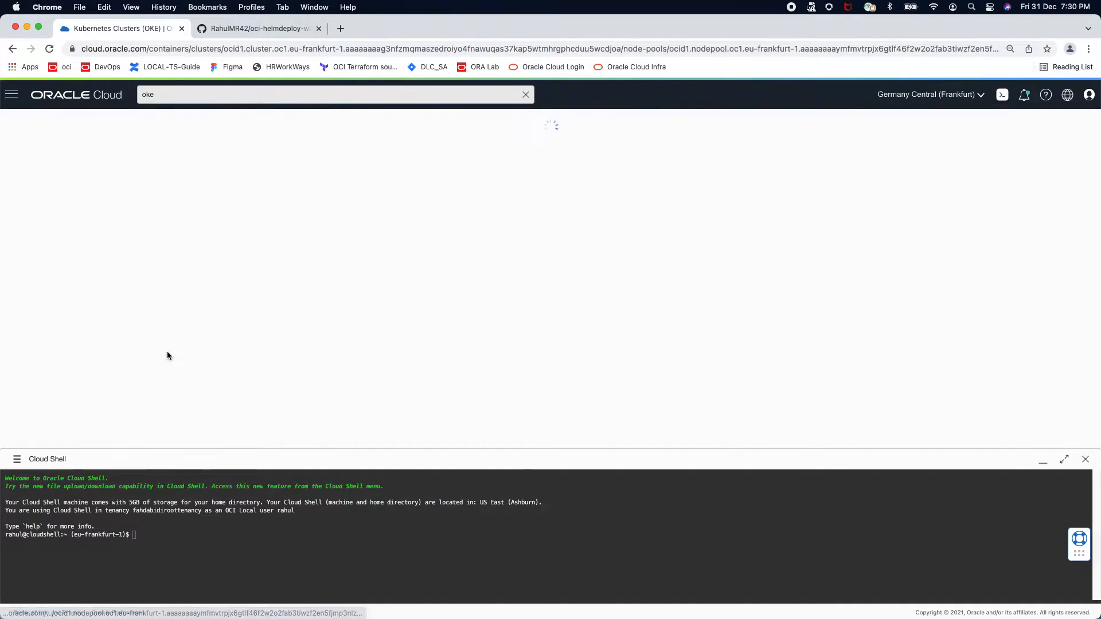
pyautogui.scroll(-5, 352, 333)
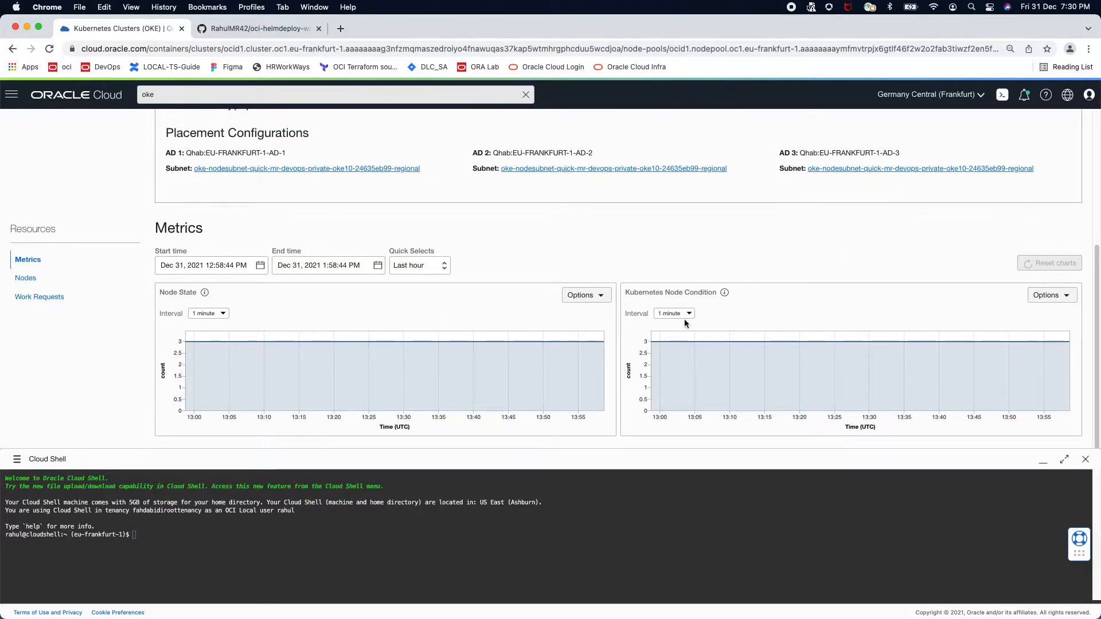
pyautogui.click(27, 278)
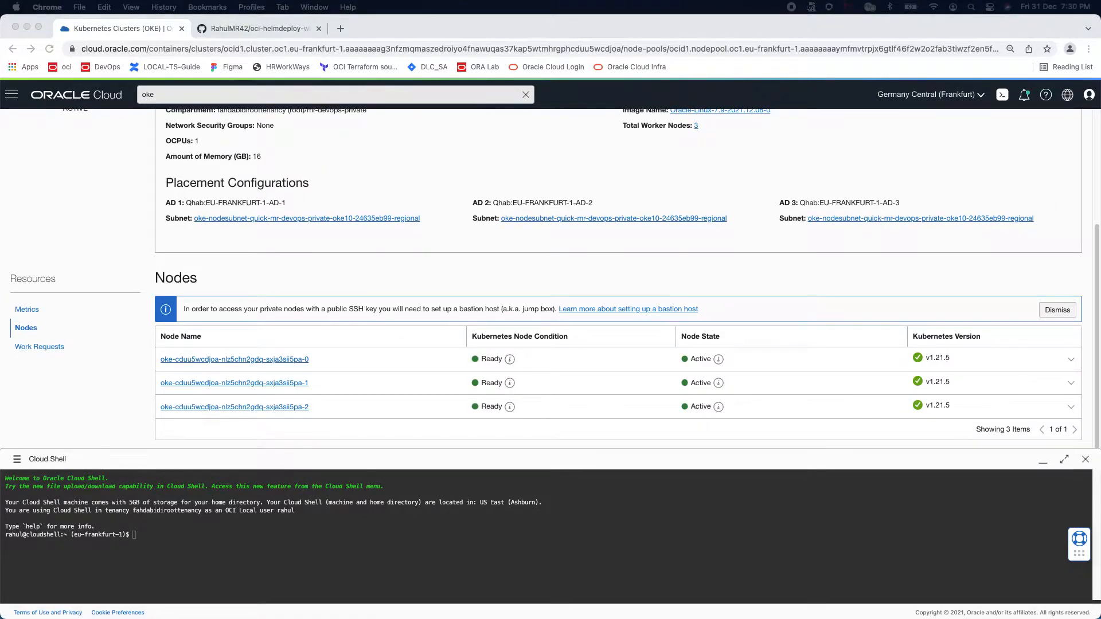
pyautogui.scroll(3, 236, 249)
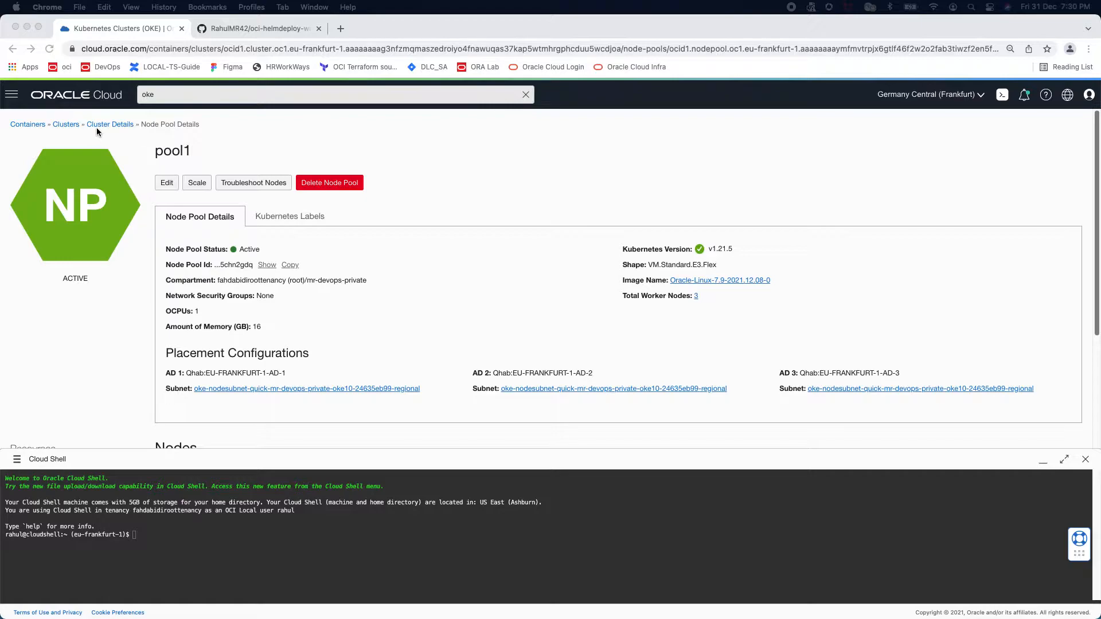
# Find Virtual Cloud Networks by searching for "virt" and view the subnets of the oke-vcn-quick-mr-devops-private-oke10 network
pyautogui.click(167, 100)
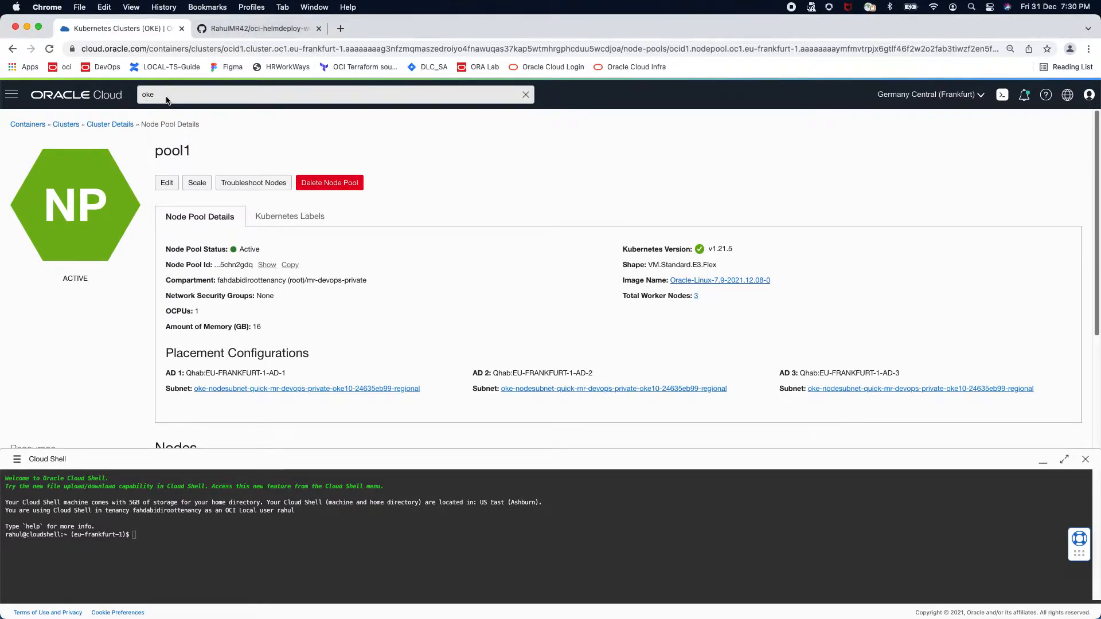
pyautogui.click(162, 98)
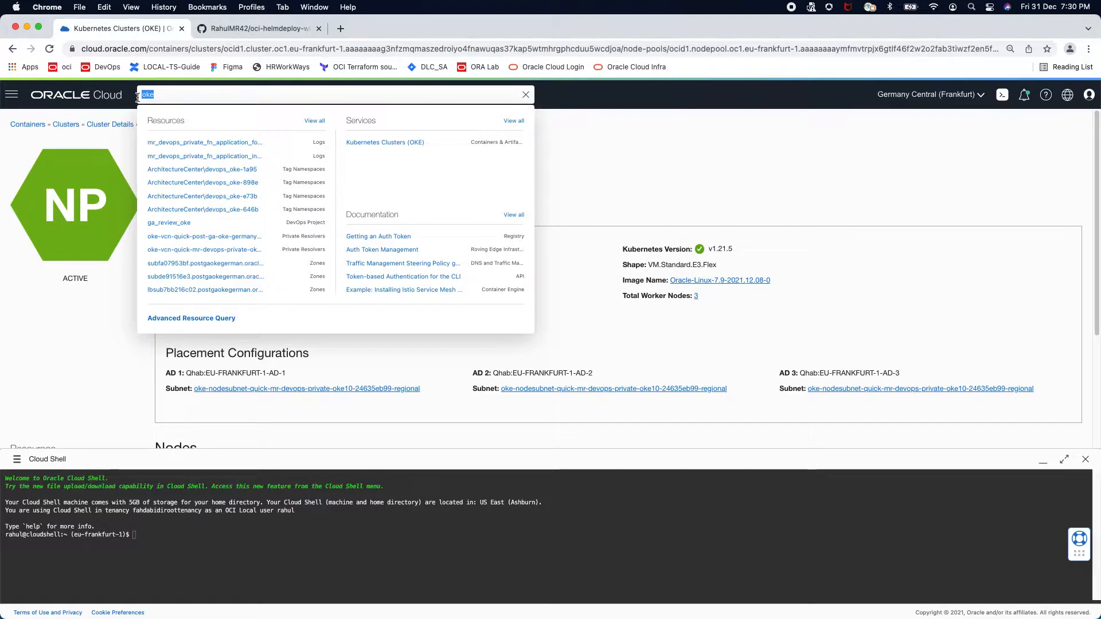
pyautogui.write('virt')
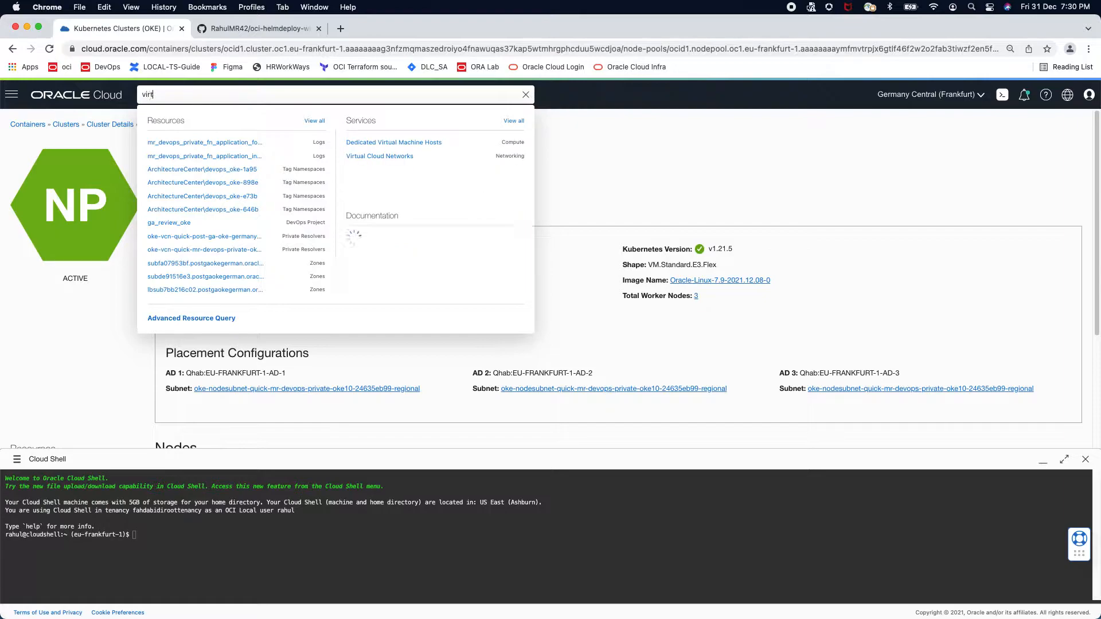
pyautogui.click(409, 157)
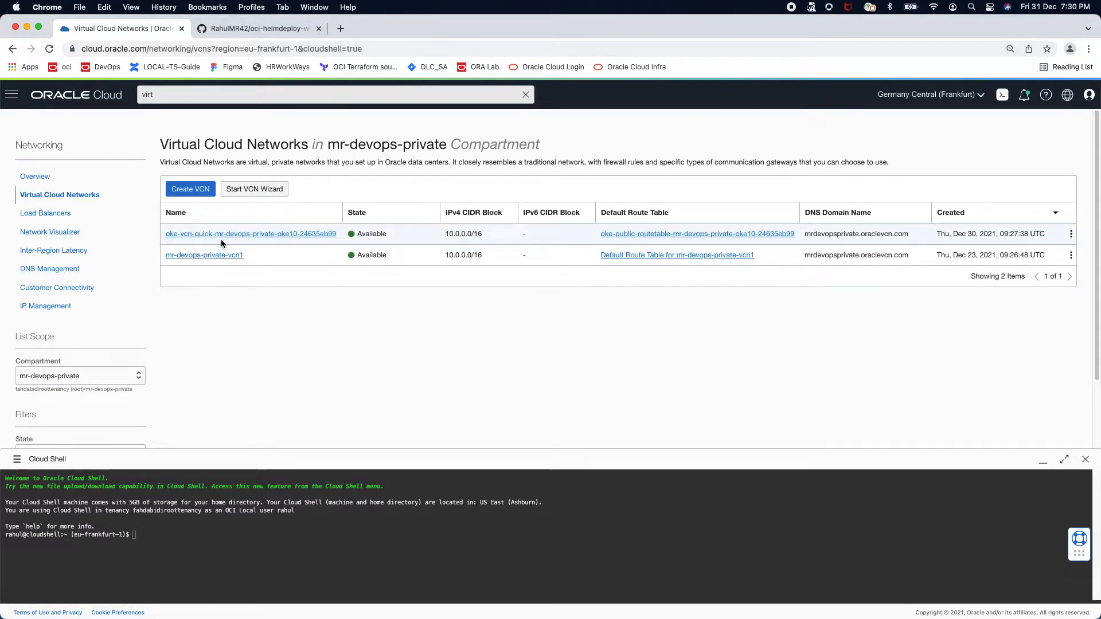
pyautogui.click(235, 235)
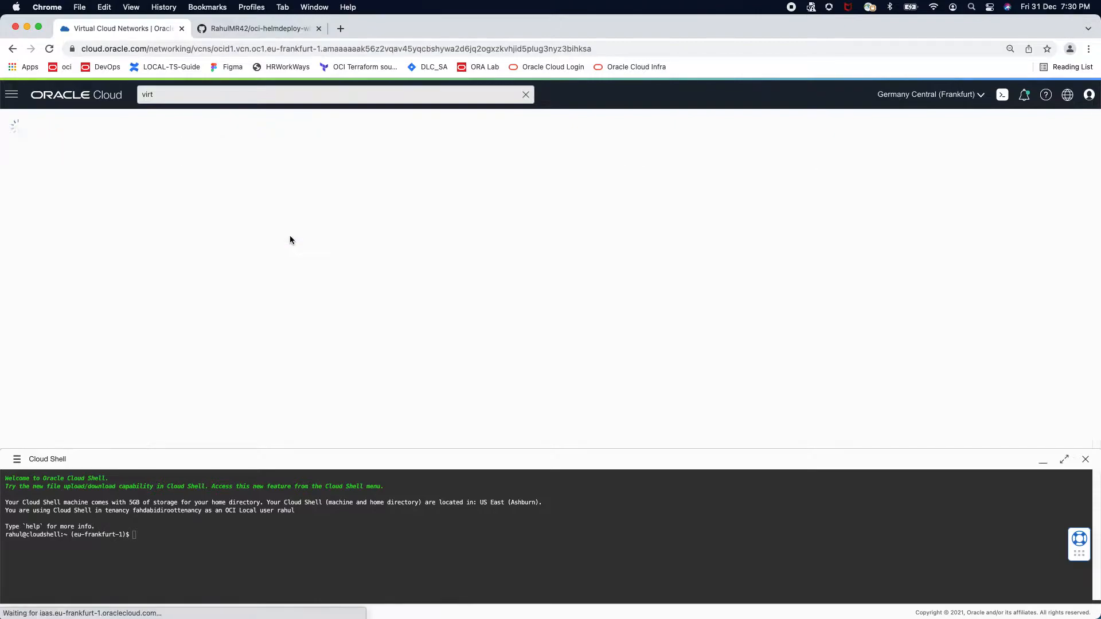
pyautogui.scroll(-3, 175, 354)
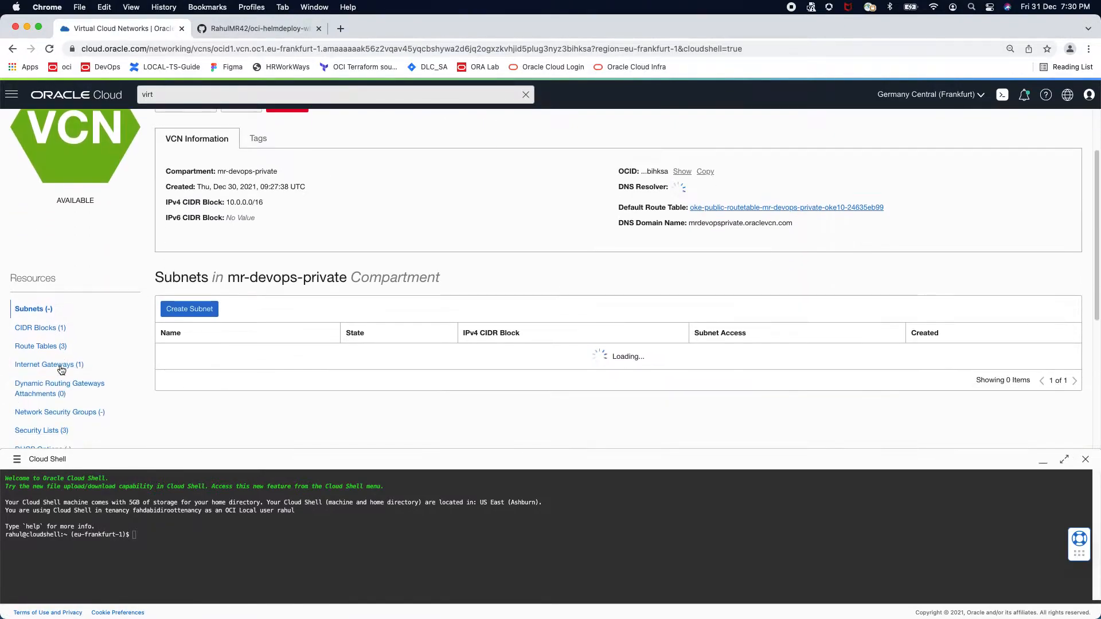
pyautogui.scroll(-1, 51, 382)
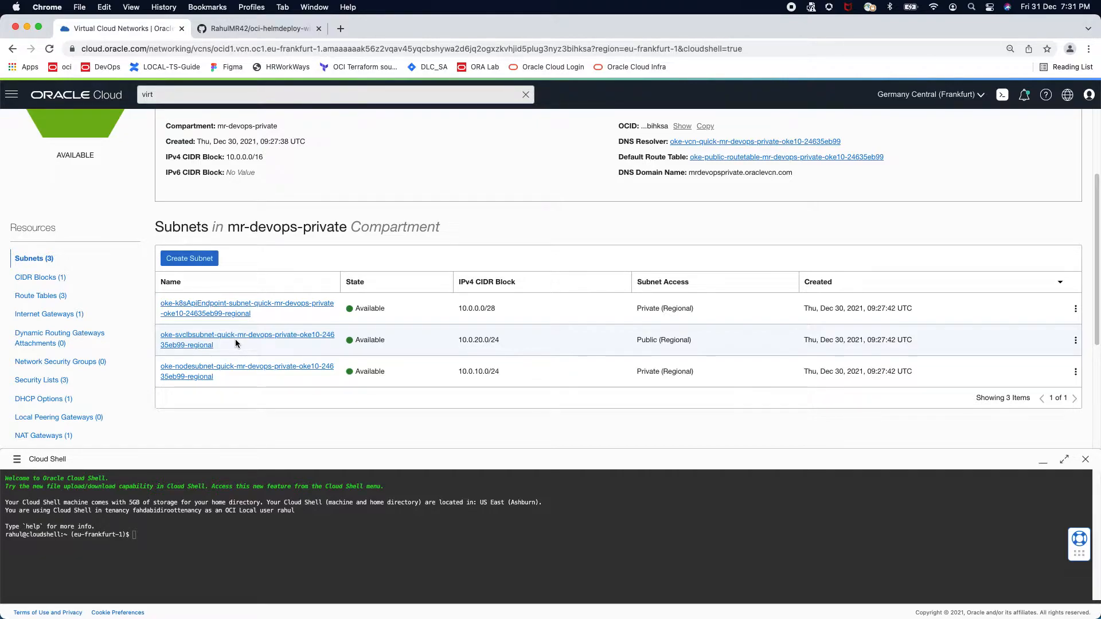
# Open the node subnet of the OKE network and review the ingress rules in its security list
pyautogui.click(256, 370)
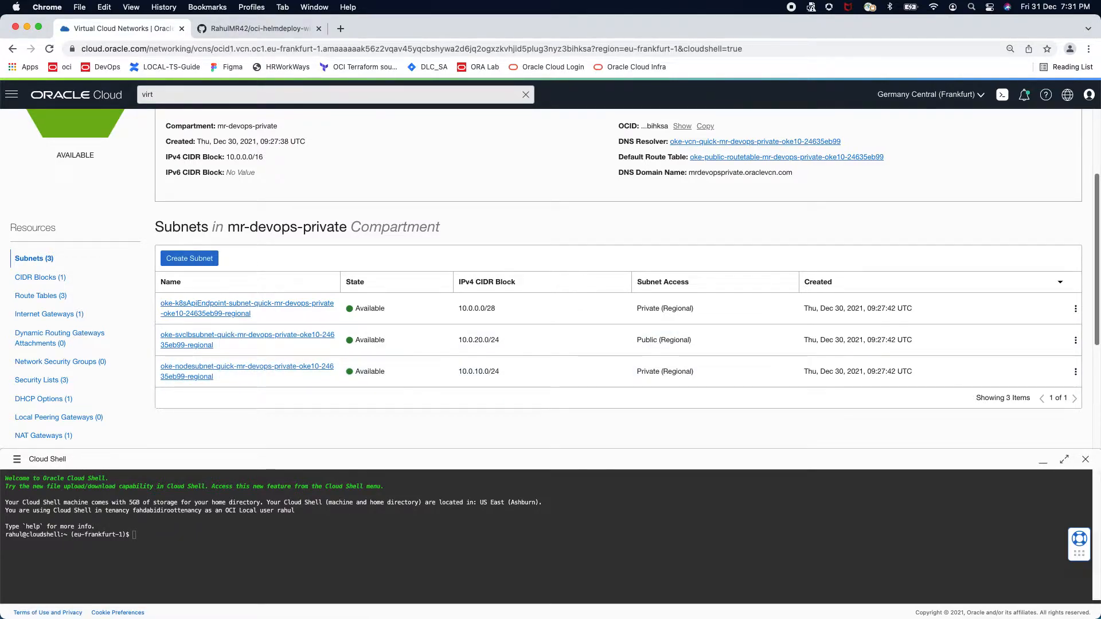
pyautogui.click(204, 381)
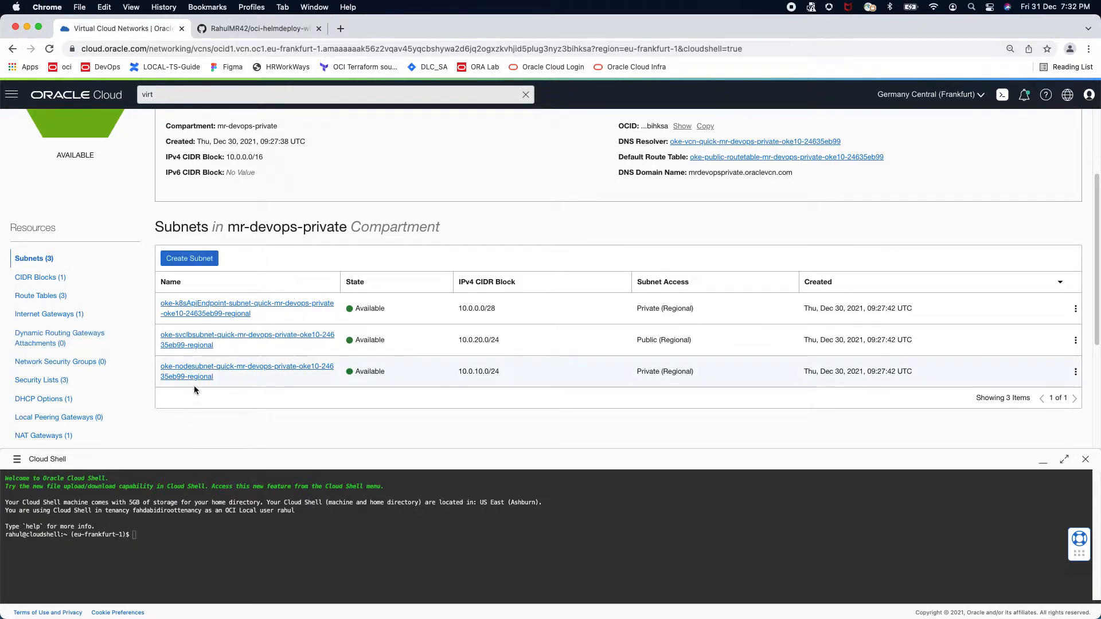
pyautogui.click(186, 368)
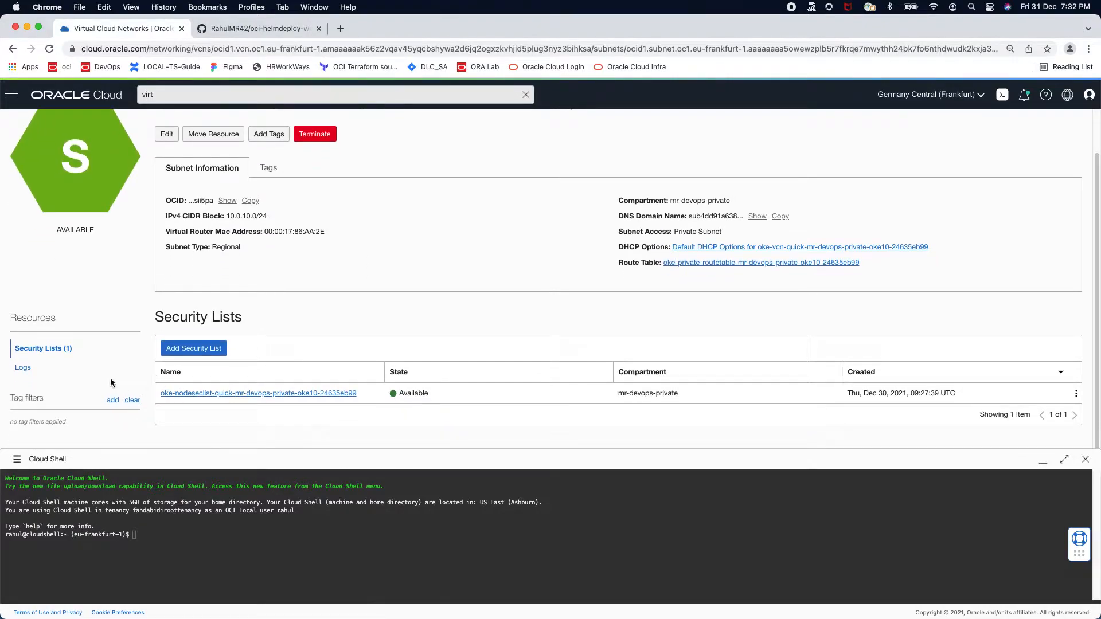
pyautogui.click(222, 394)
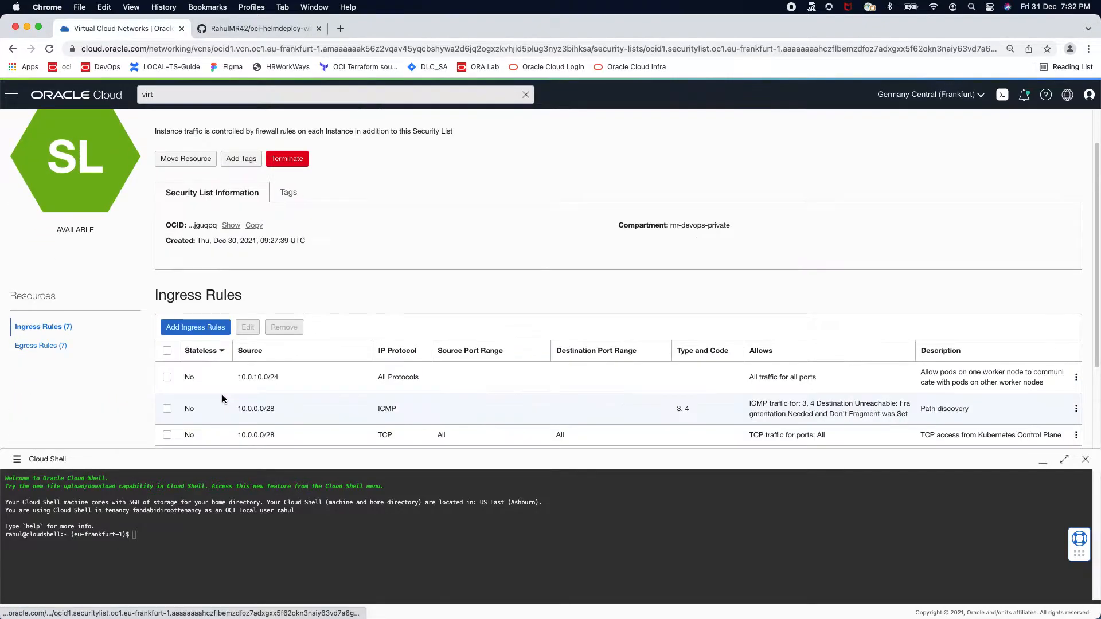
pyautogui.scroll(-5, 429, 331)
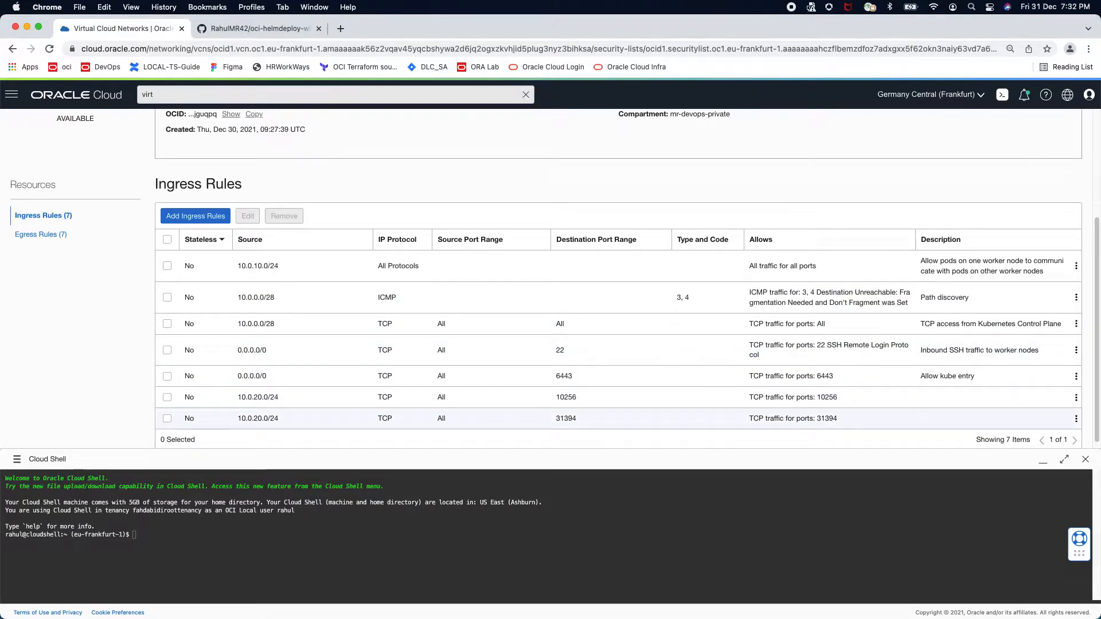
# Examine the settings of the ingress rule for port 6443, including the Stateless option, and close the rule without saving
pyautogui.click(168, 378)
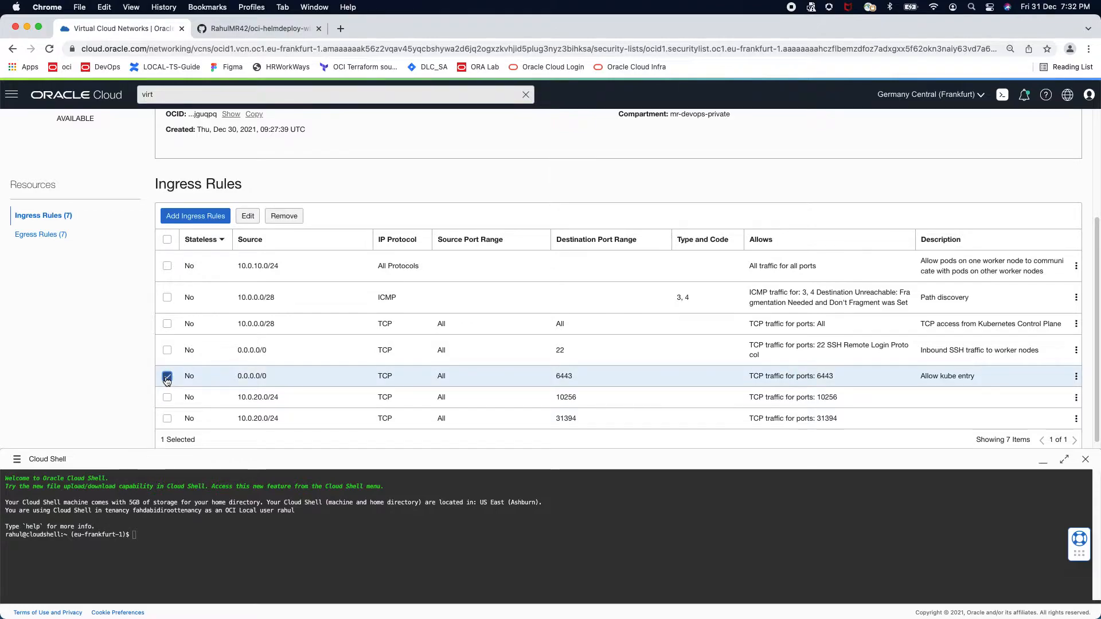
pyautogui.click(247, 216)
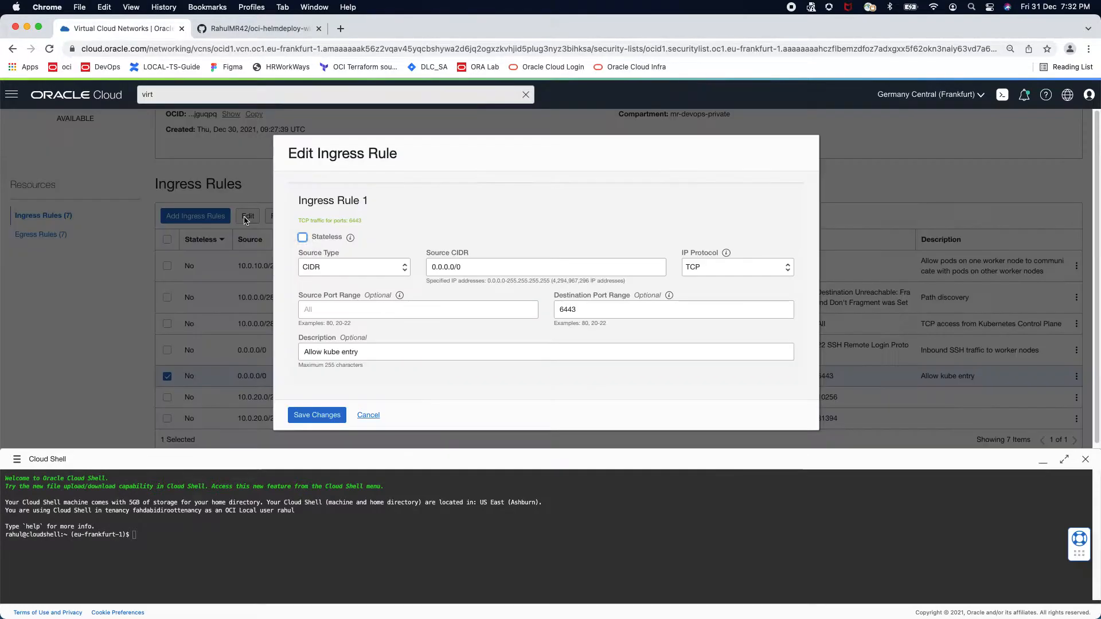
pyautogui.click(302, 237)
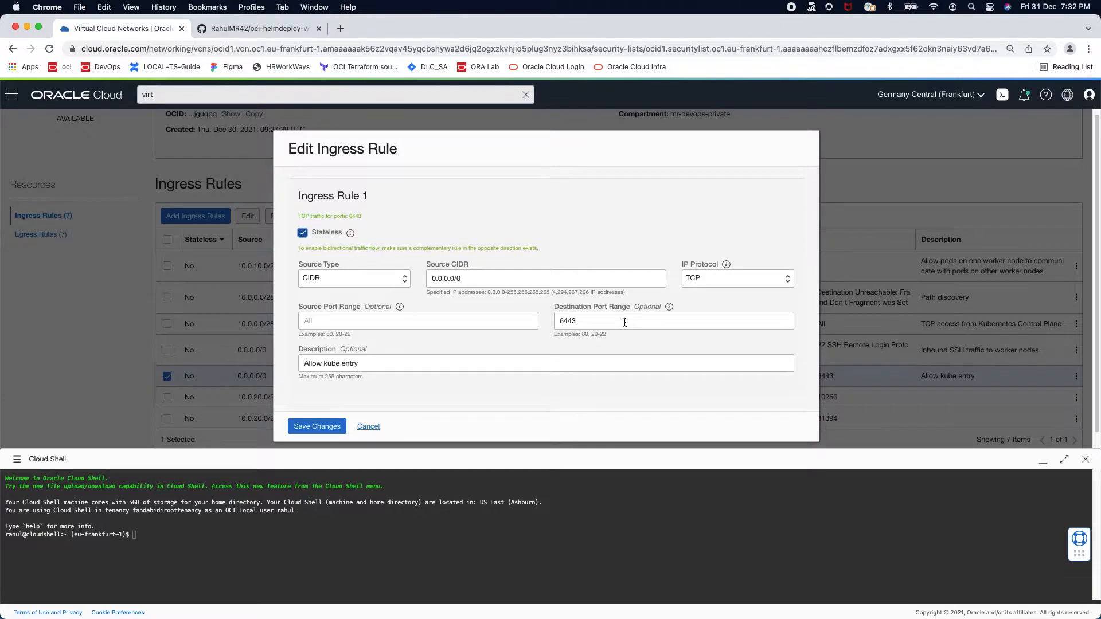
pyautogui.click(368, 427)
# Return to the OKE network, list its route tables and open the Routing-for-OKE-LB route table
pyautogui.scroll(5, 265, 308)
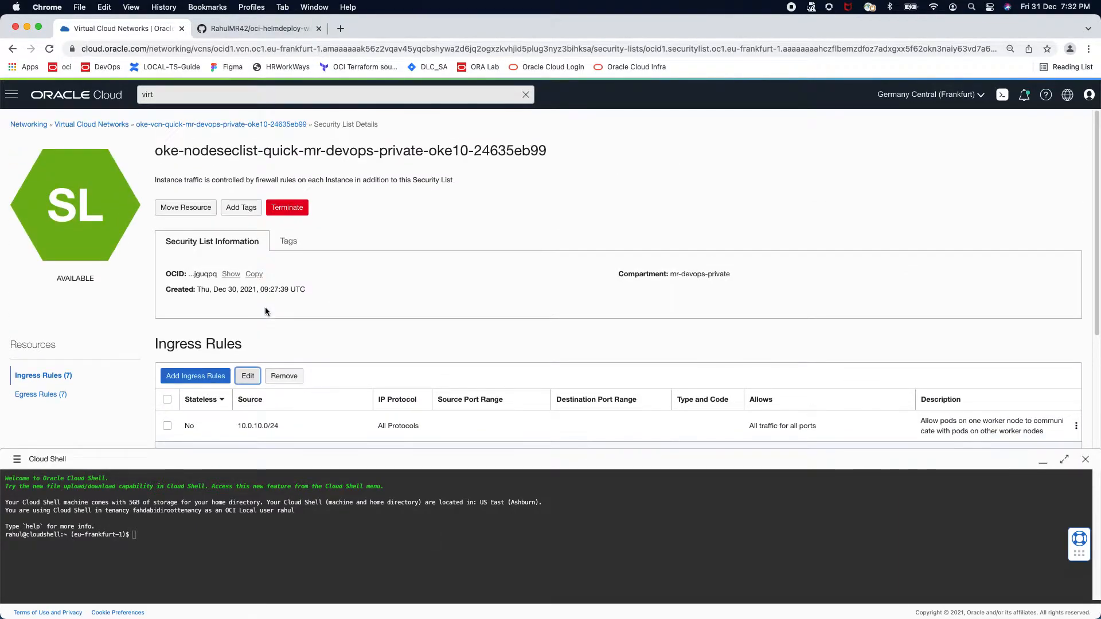
pyautogui.click(175, 125)
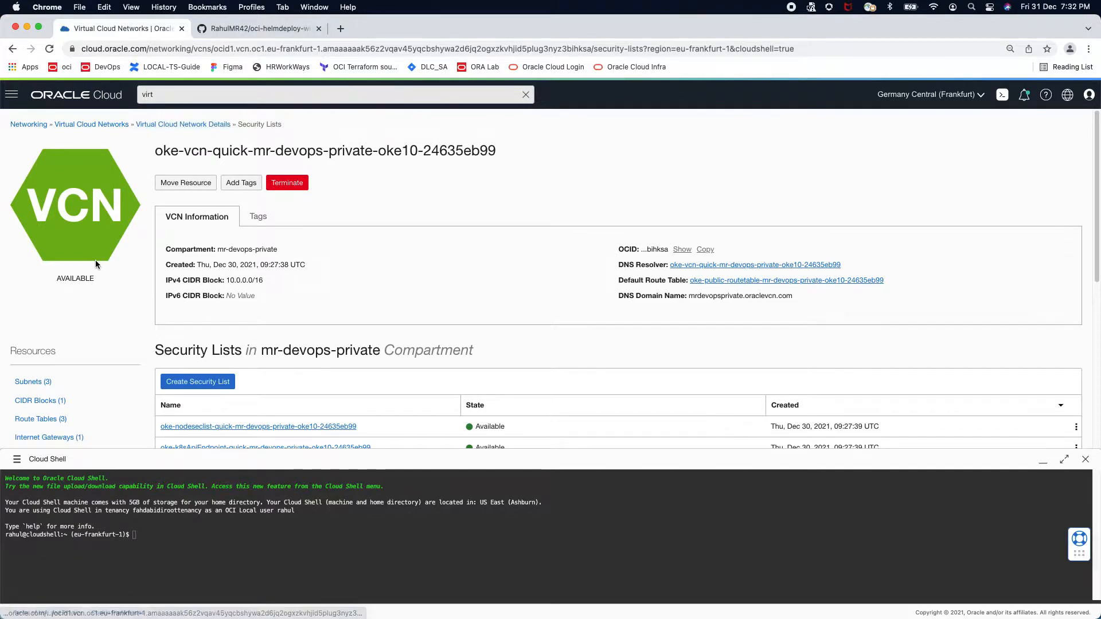
pyautogui.scroll(-1, 111, 363)
pyautogui.scroll(-2, 111, 365)
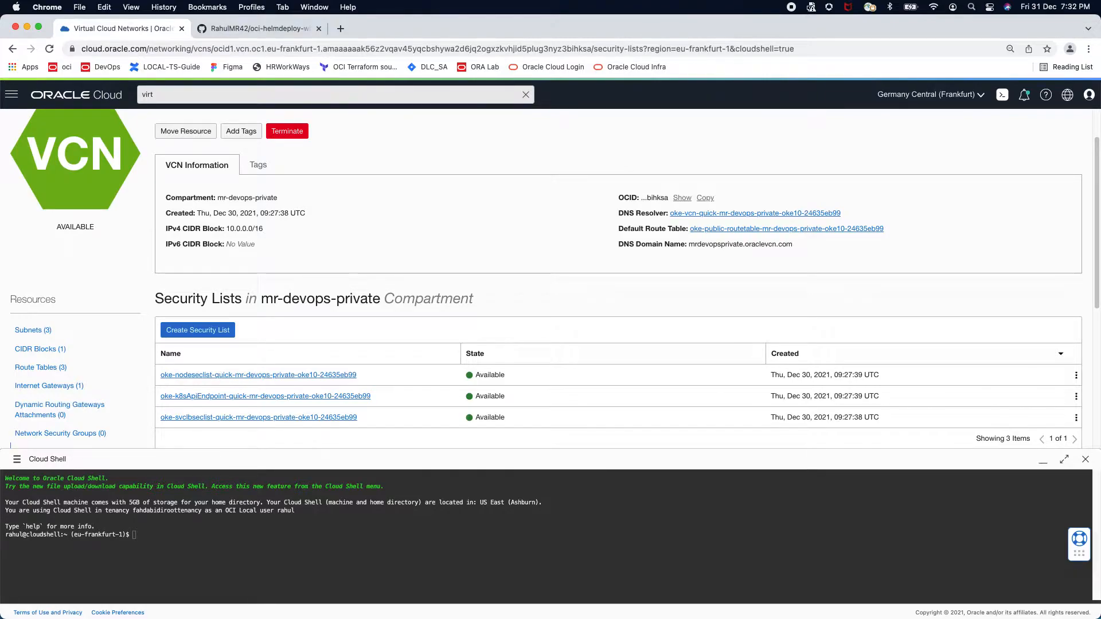
pyautogui.click(36, 367)
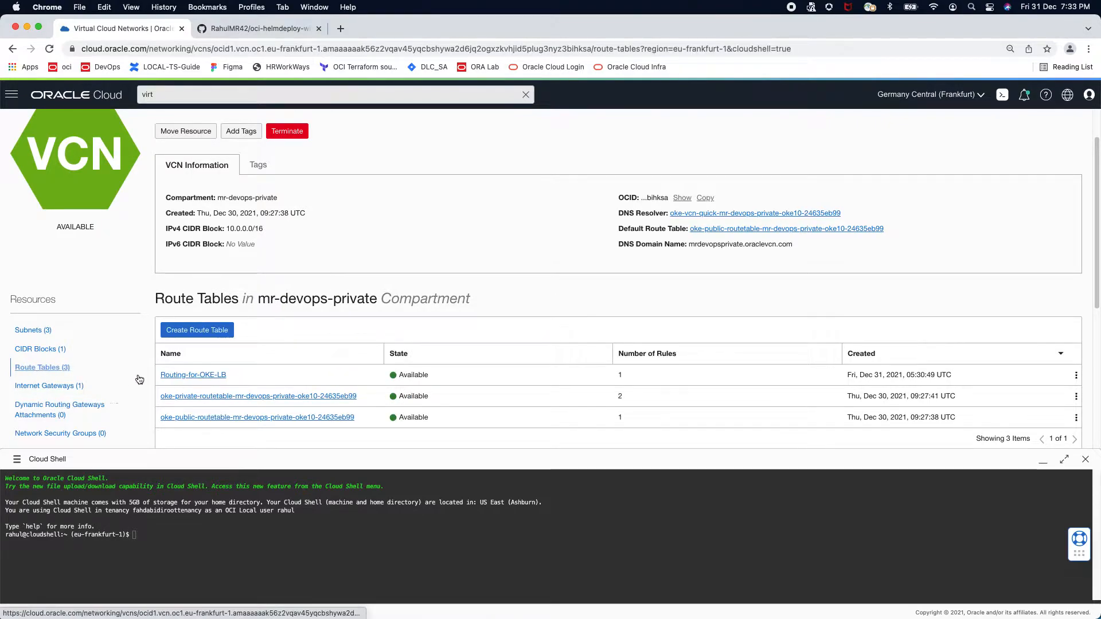
pyautogui.click(179, 377)
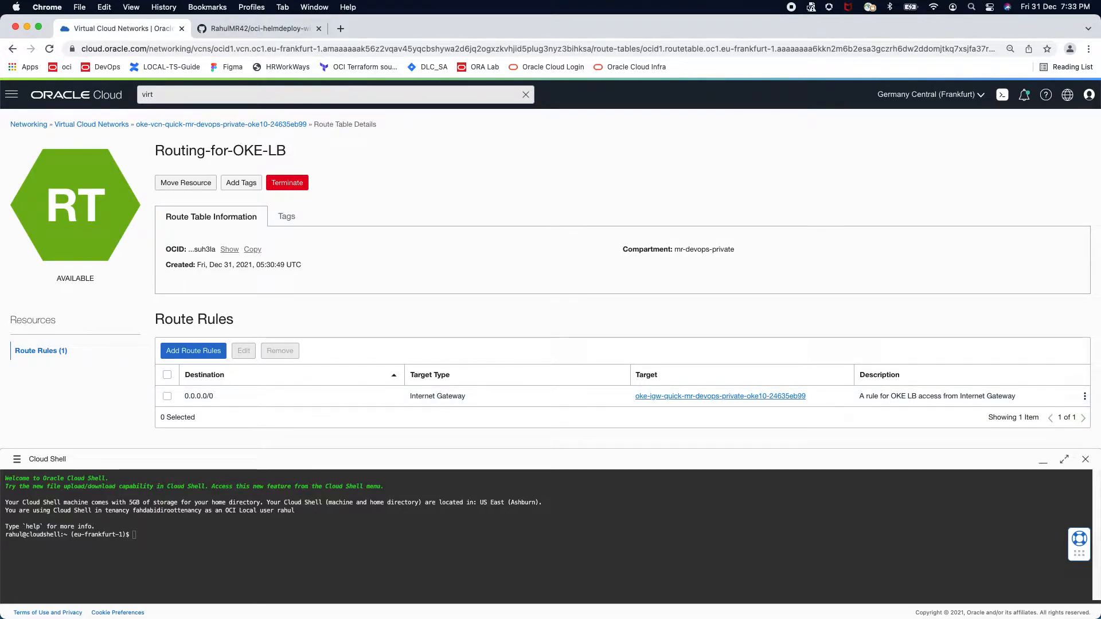
# Examine the target type options and settings of the 0.0.0.0/0 route rule and close it without saving
pyautogui.click(167, 397)
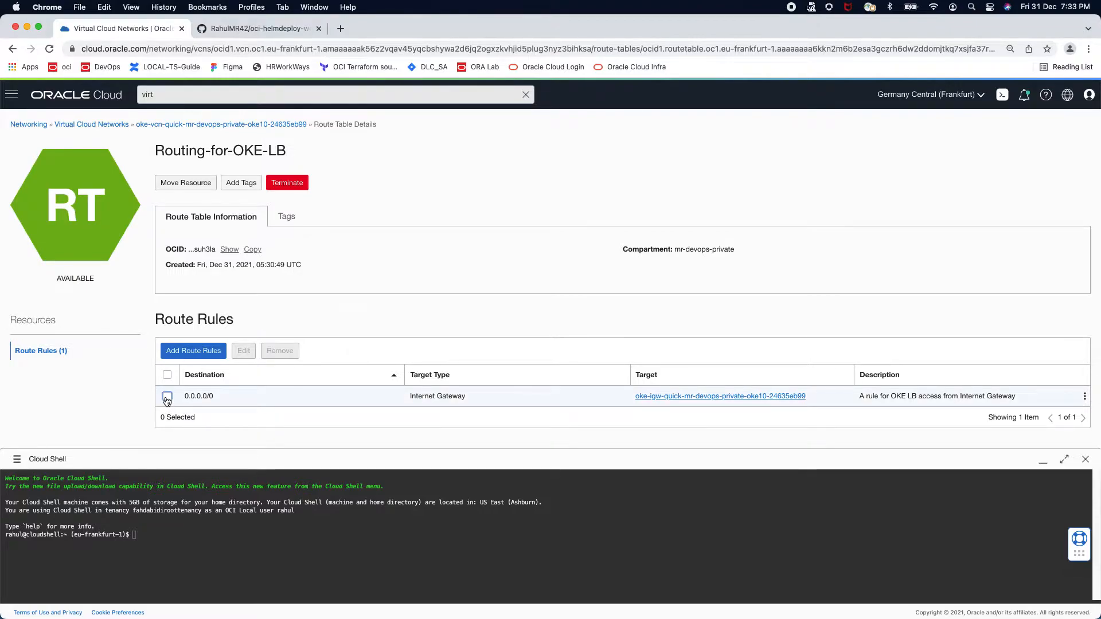
pyautogui.click(243, 351)
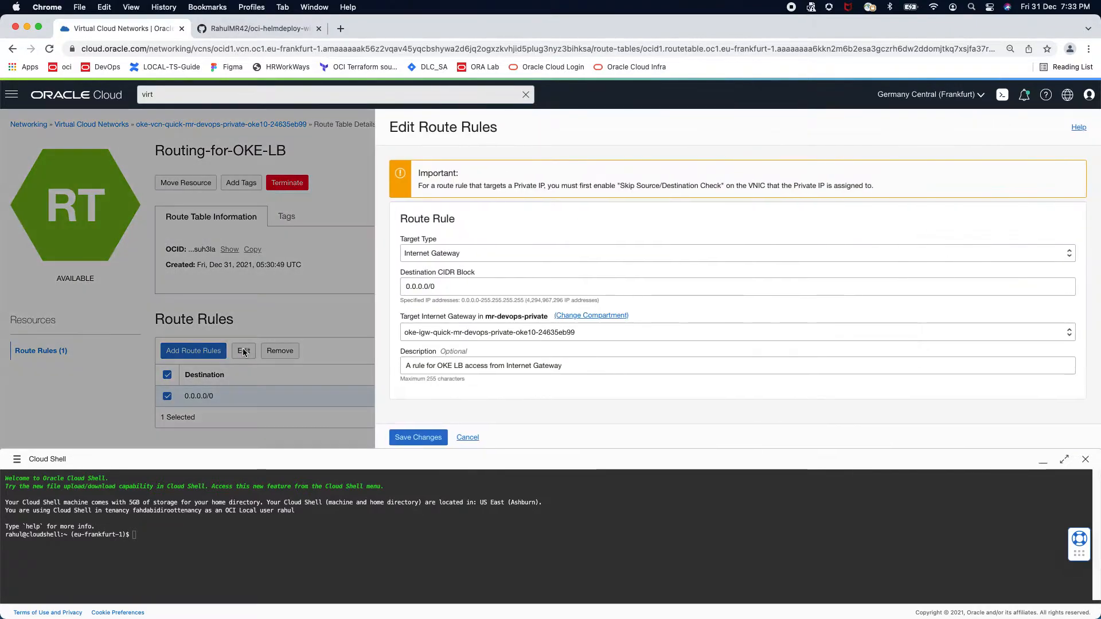
pyautogui.click(486, 253)
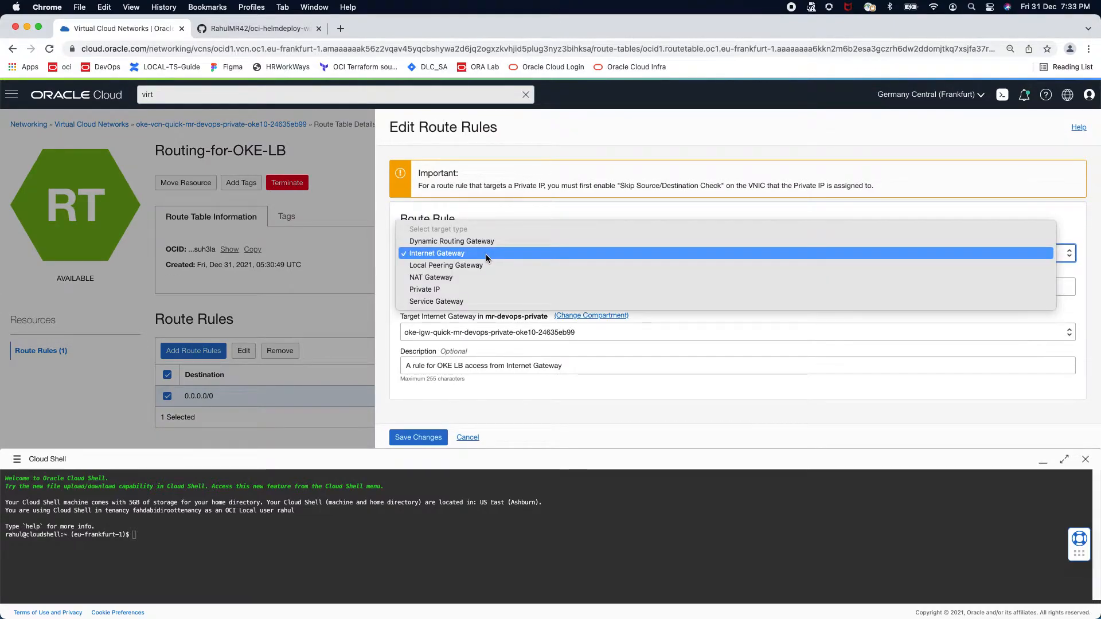
pyautogui.click(486, 254)
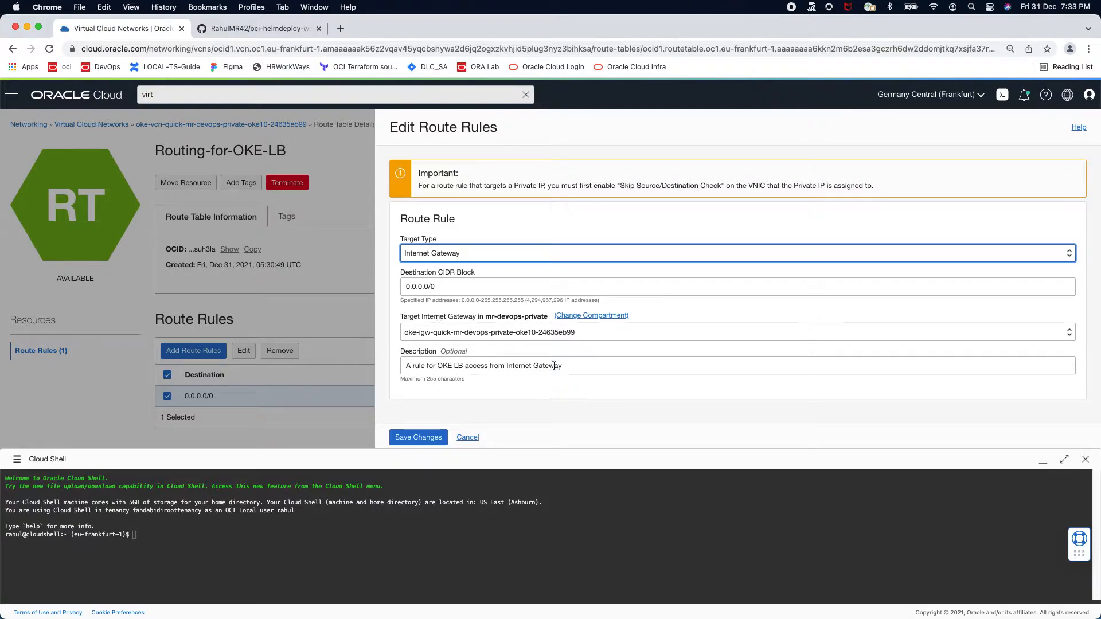
pyautogui.click(475, 439)
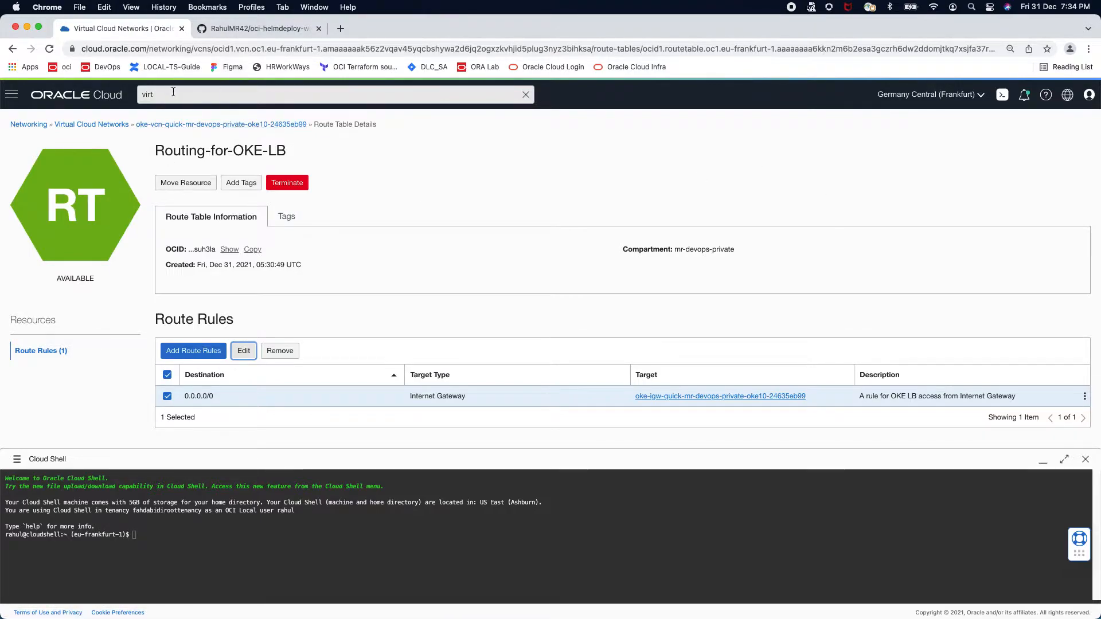
# Find the Functions applications by searching for "appli" and open their list
pyautogui.click(140, 92)
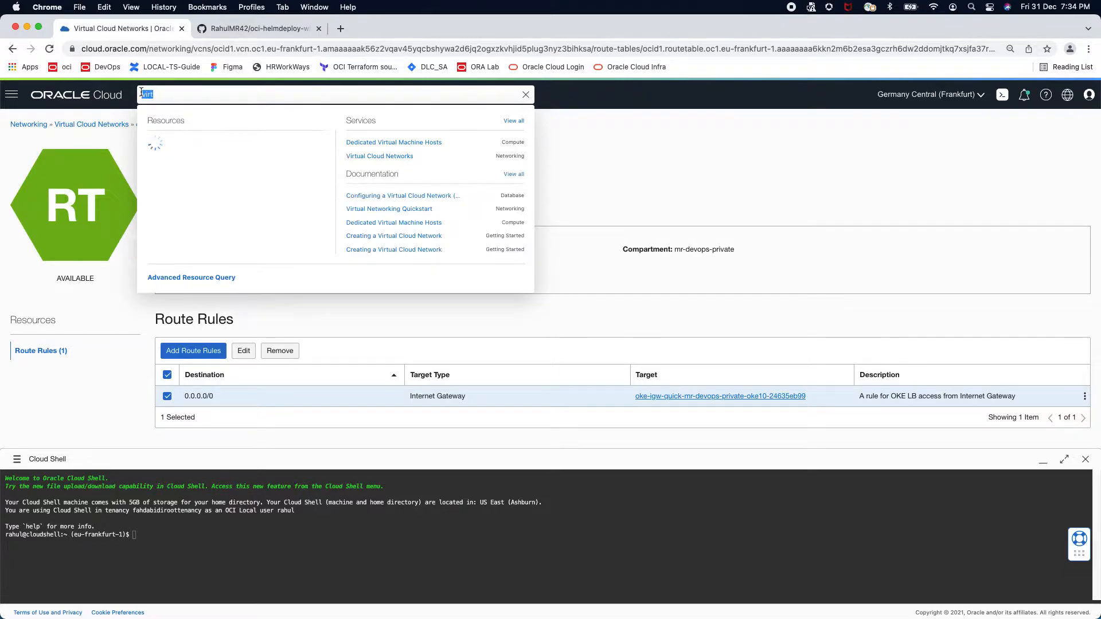
pyautogui.write('appli')
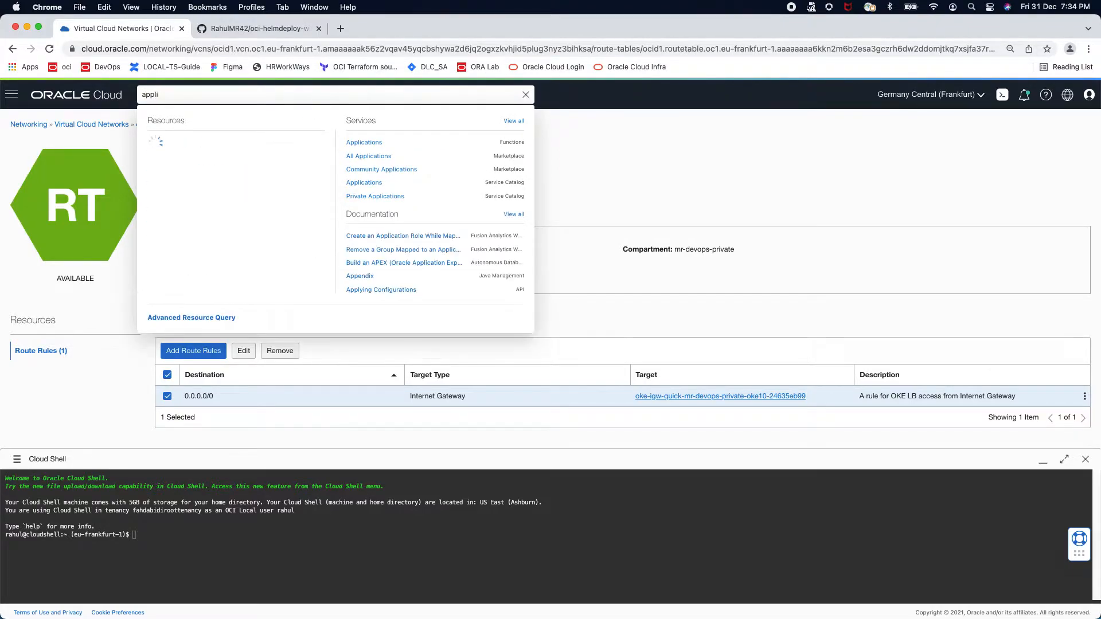
pyautogui.click(376, 142)
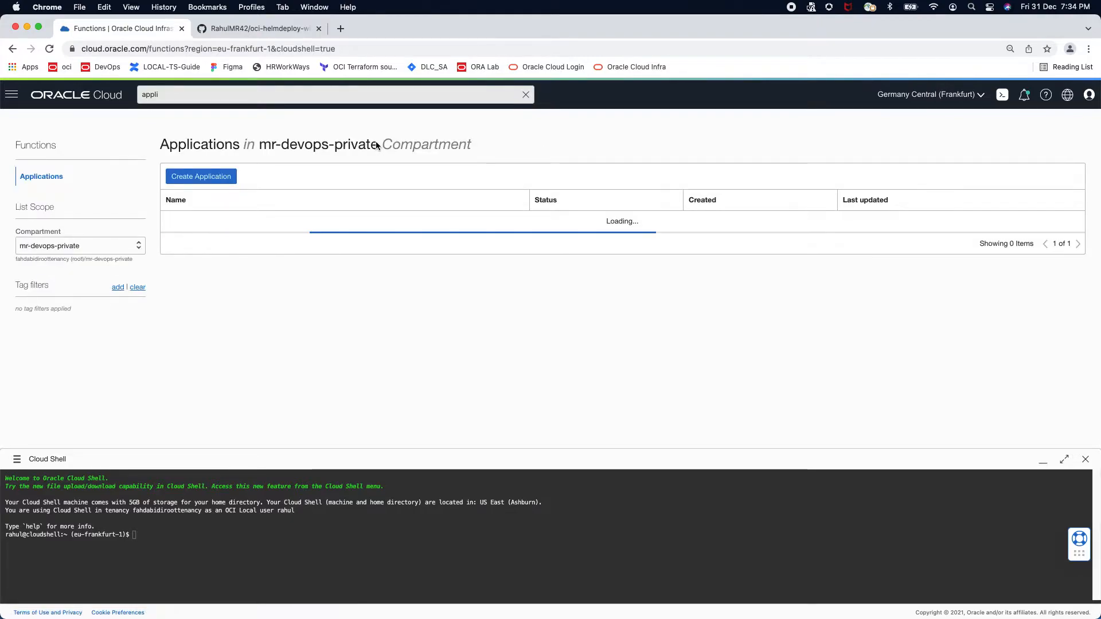
# Try configuring a new application with the oke-vcn-quick-mr-devops-private-oke10 network and its private node subnet, and cancel the creation
pyautogui.click(196, 179)
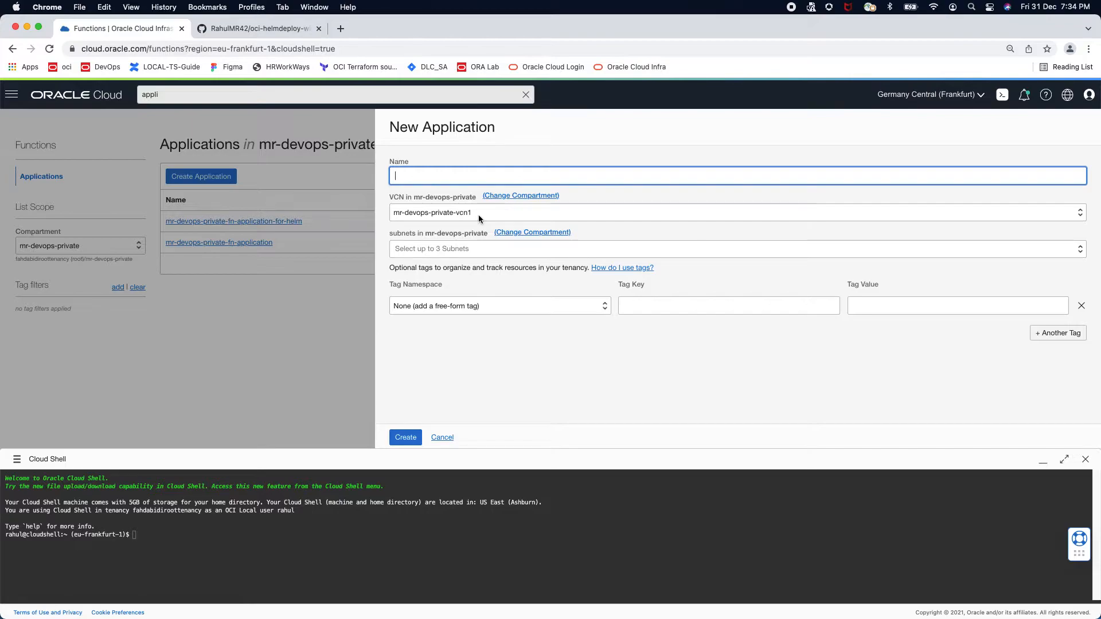
pyautogui.click(479, 216)
pyautogui.click(478, 238)
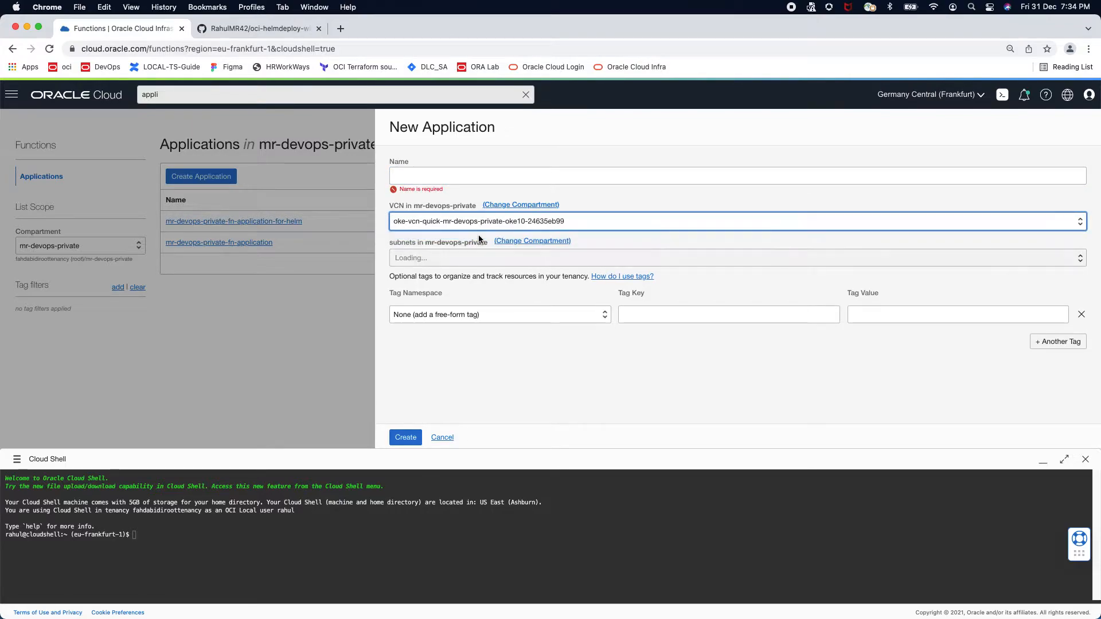
pyautogui.click(474, 263)
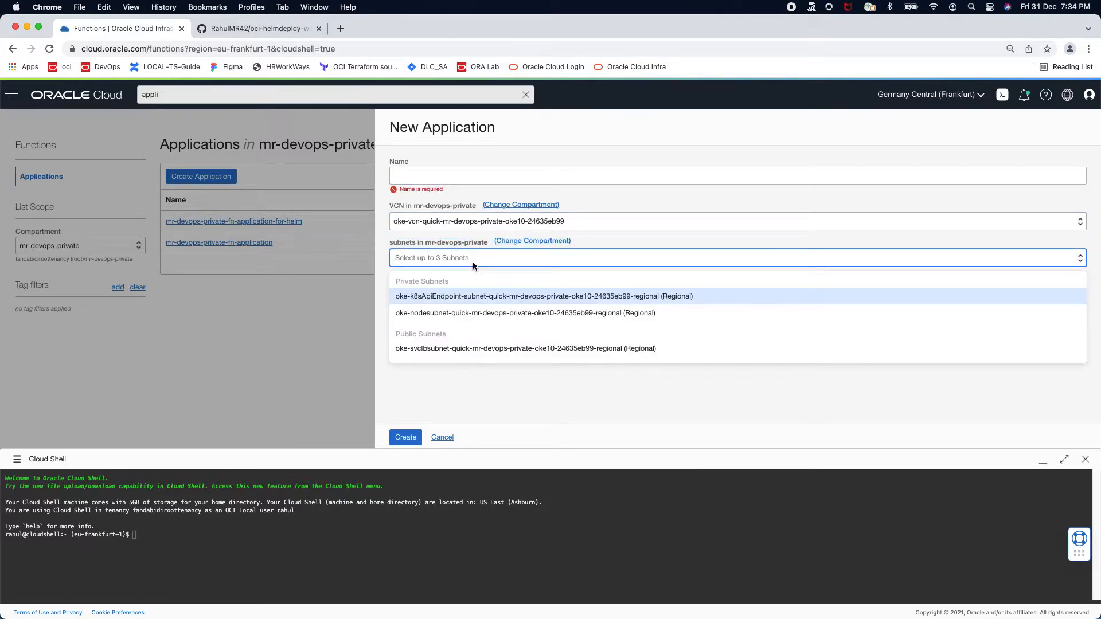
pyautogui.click(494, 313)
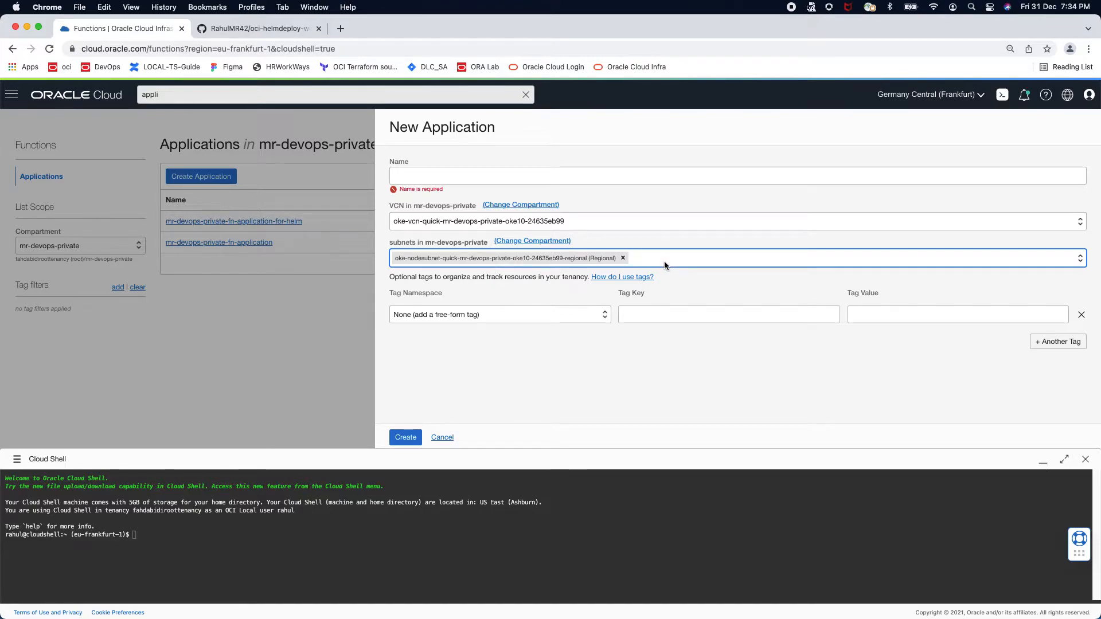
pyautogui.click(441, 438)
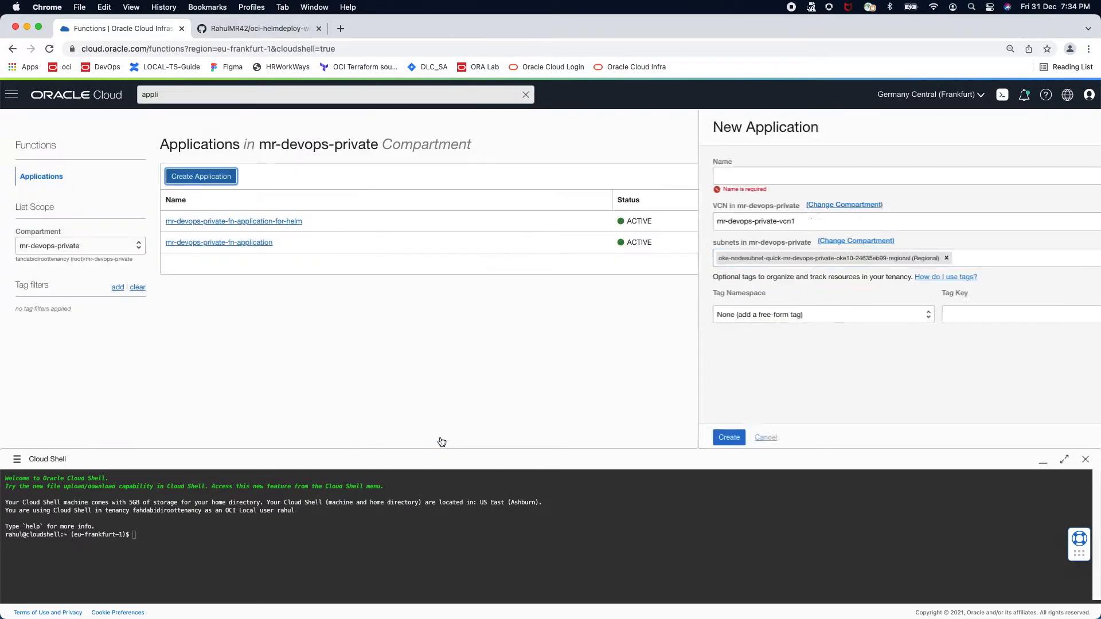
# Open the mr-devops-private-fn-application-for-helm application and review its general information, network information and functions
pyautogui.click(261, 222)
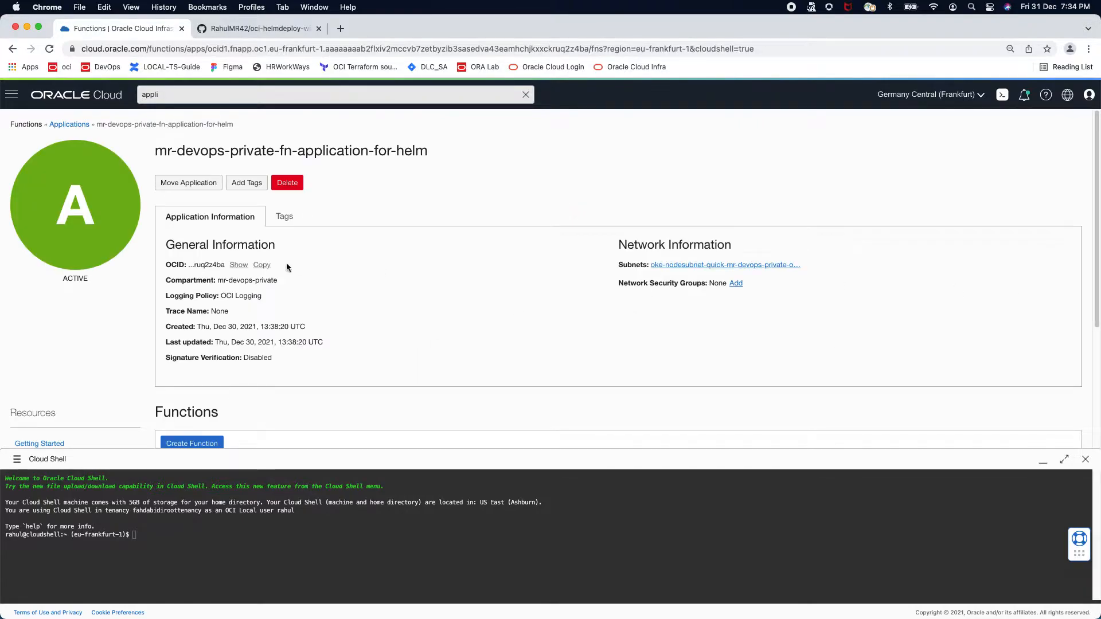
pyautogui.scroll(-1, 285, 279)
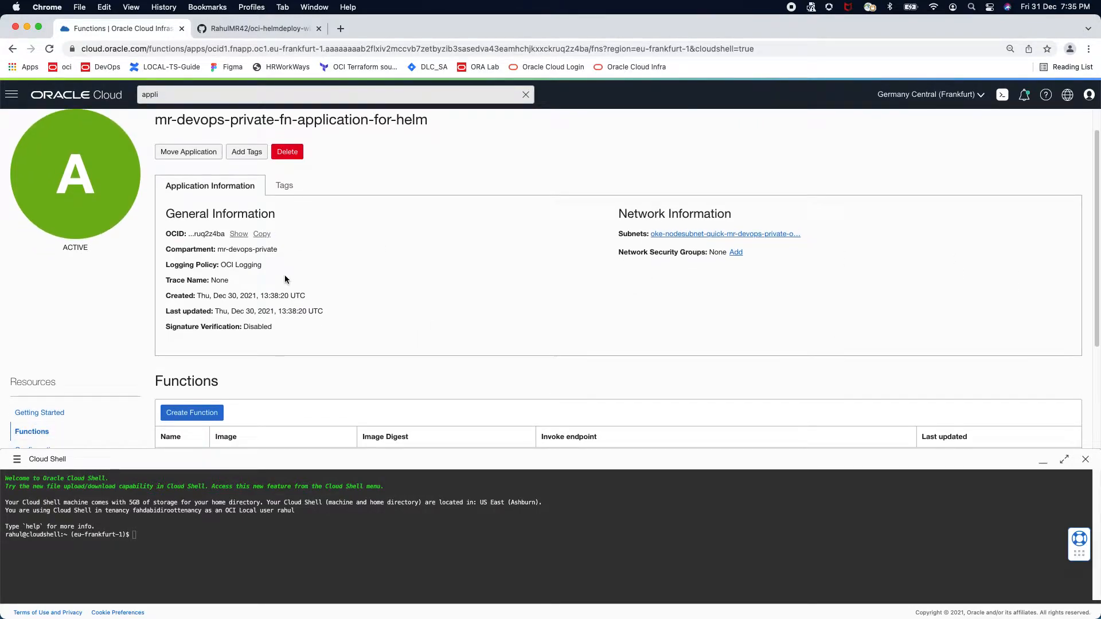
pyautogui.scroll(-1, 284, 279)
pyautogui.scroll(-1, 284, 279)
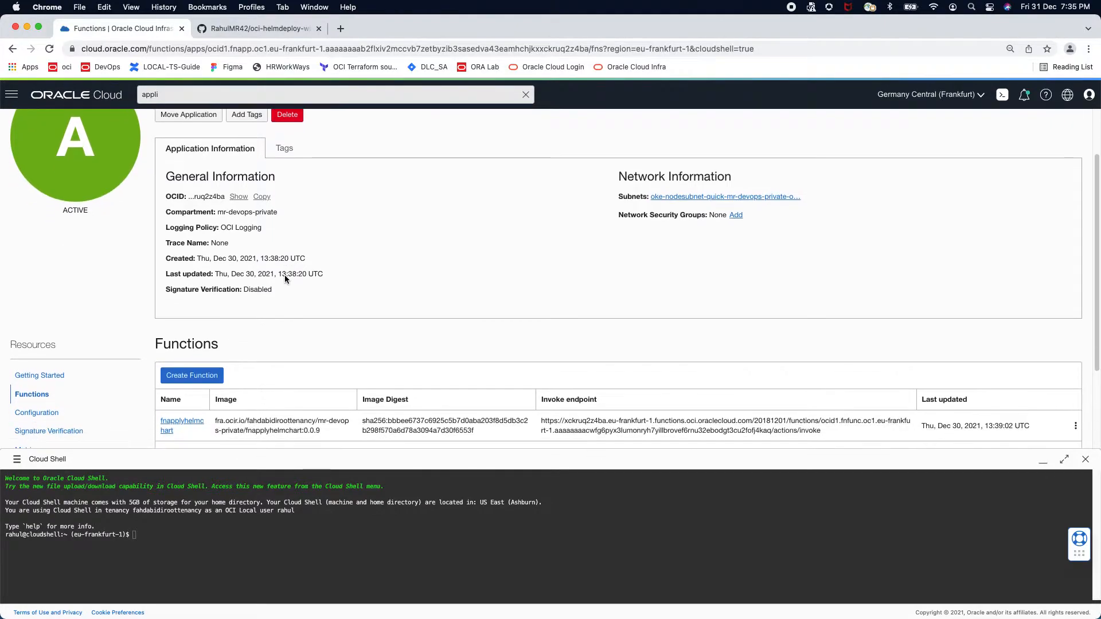
# View the application's Getting Started instructions, compare them with Local Setup and return to Cloud Shell Setup
pyautogui.click(46, 374)
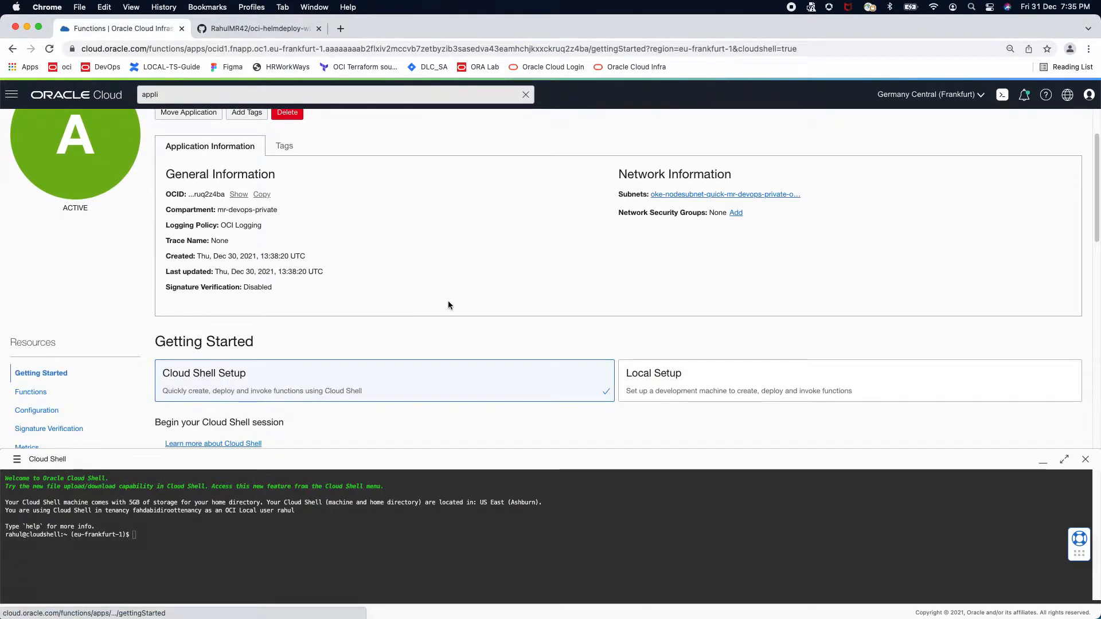
pyautogui.scroll(-8, 447, 301)
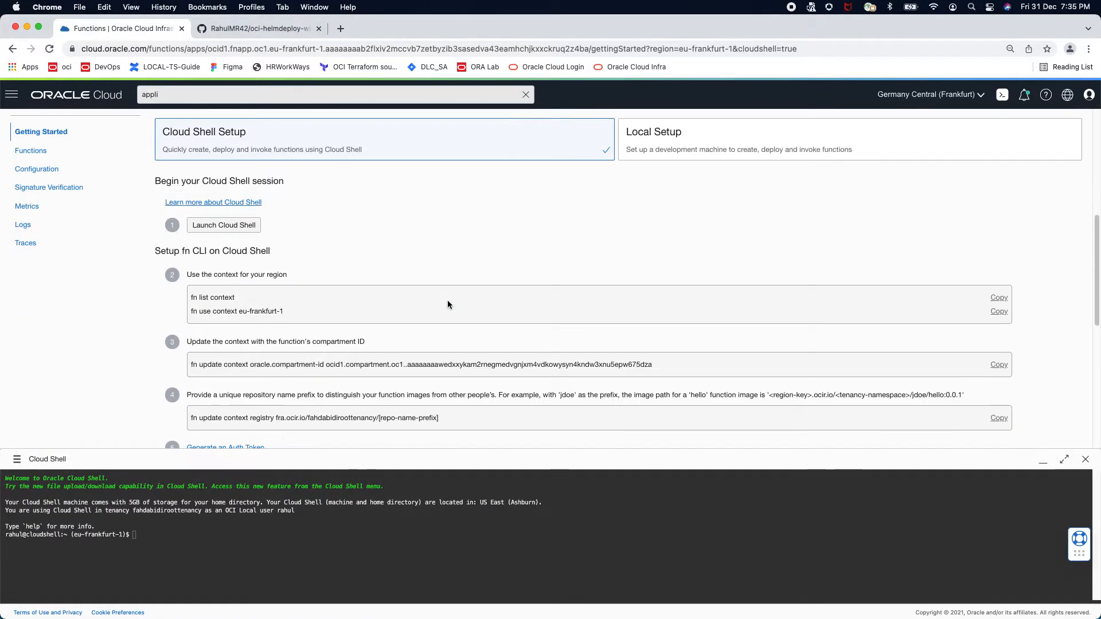
pyautogui.click(729, 148)
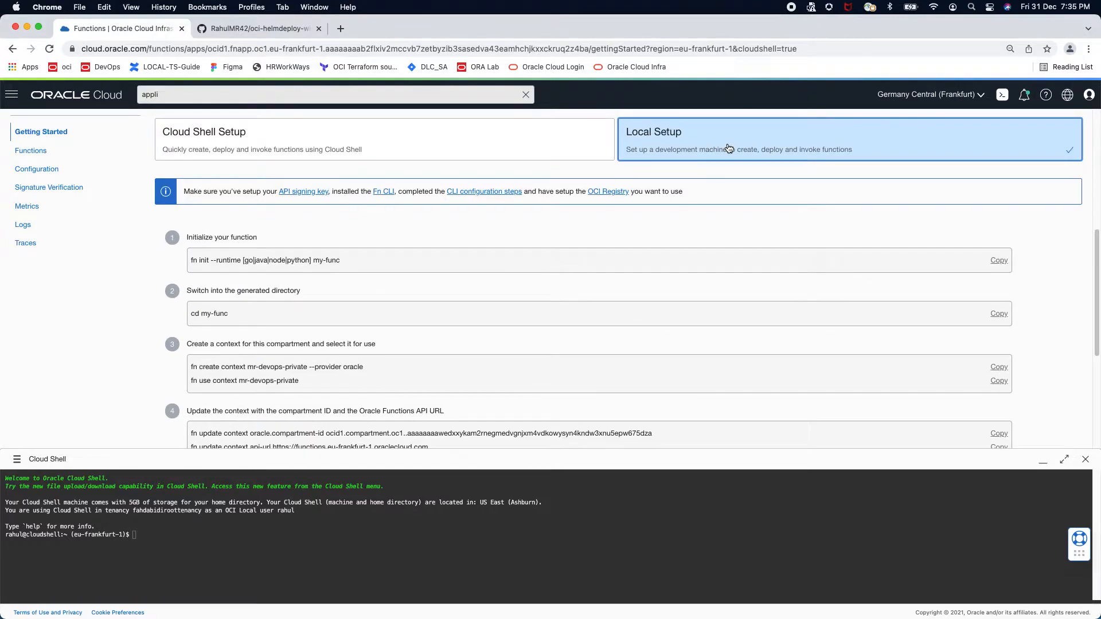
pyautogui.click(250, 139)
# In Cloud Shell, change to the helm_telesis directory, run fn list apps and highlight mr-devops-private-fn-application-for-helm
pyautogui.click(253, 535)
pyautogui.write('cd hel')
pyautogui.press('Tab')
pyautogui.press('Return')
pyautogui.write('fn list apps')
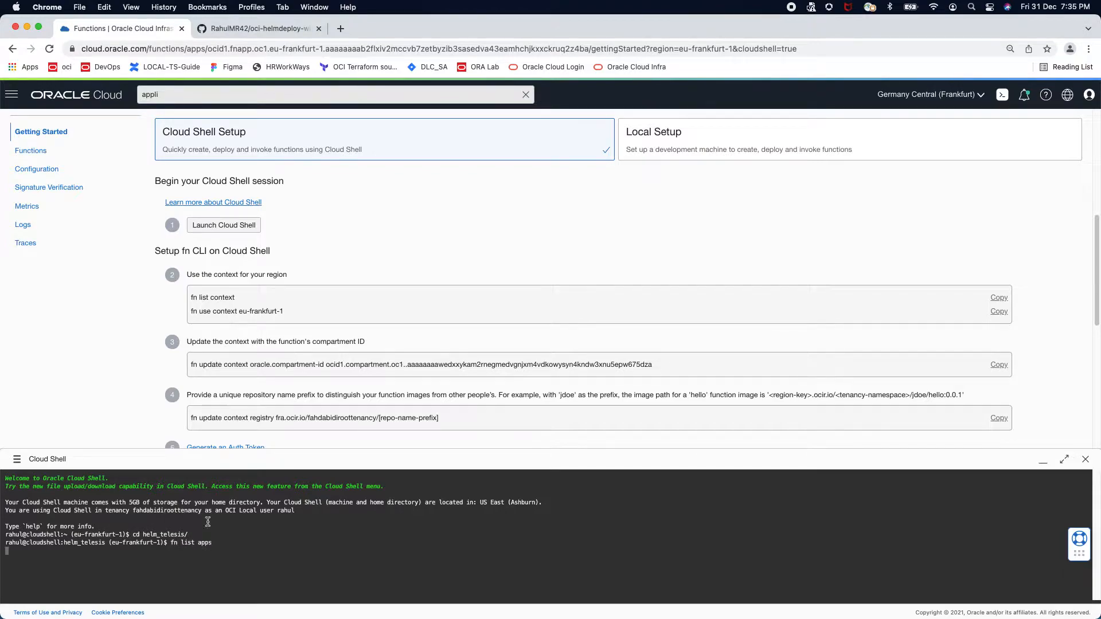
pyautogui.press('Return')
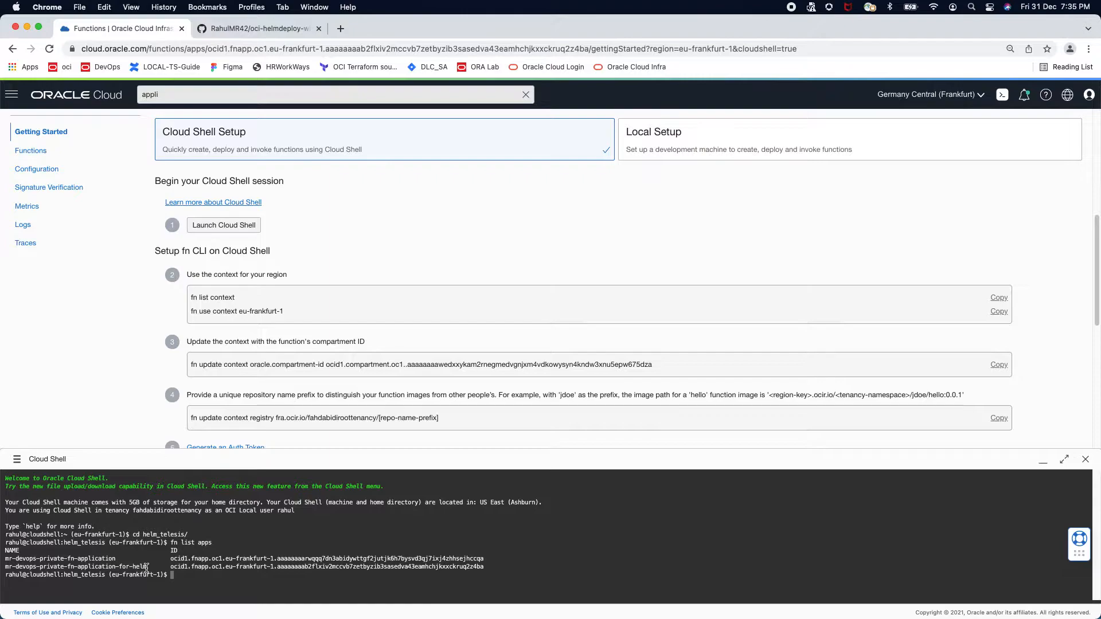
pyautogui.moveTo(147, 567); pyautogui.dragTo(2, 567)
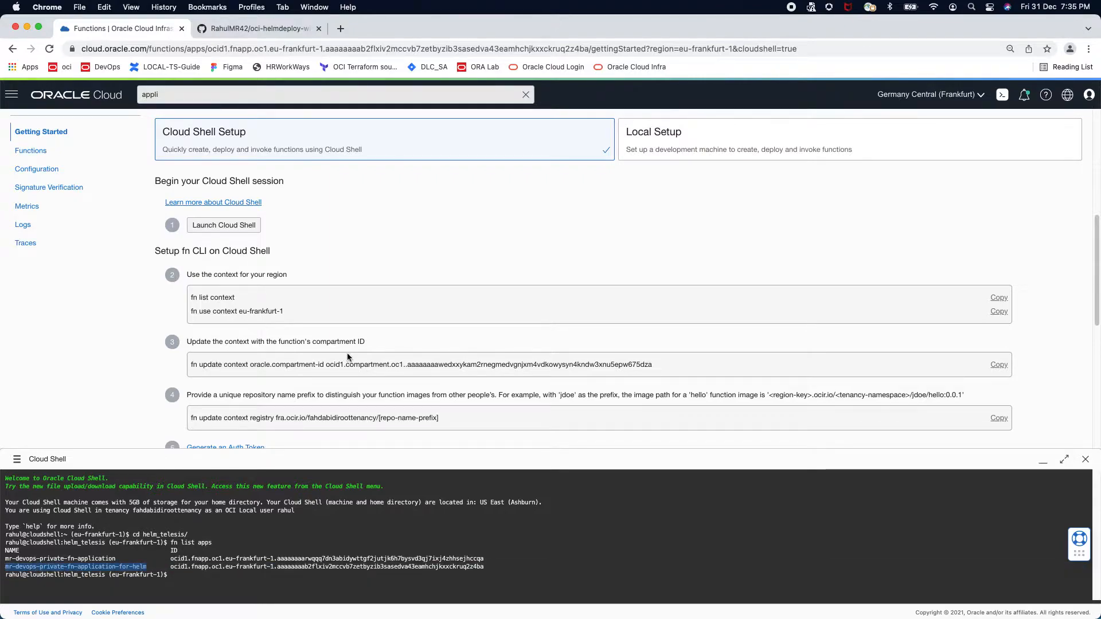
# Read the remaining fn CLI setup instructions for Cloud Shell and switch to the oci-helmdeploy-with-artifactrepo-and-functions repository on GitHub
pyautogui.scroll(-1, 510, 300)
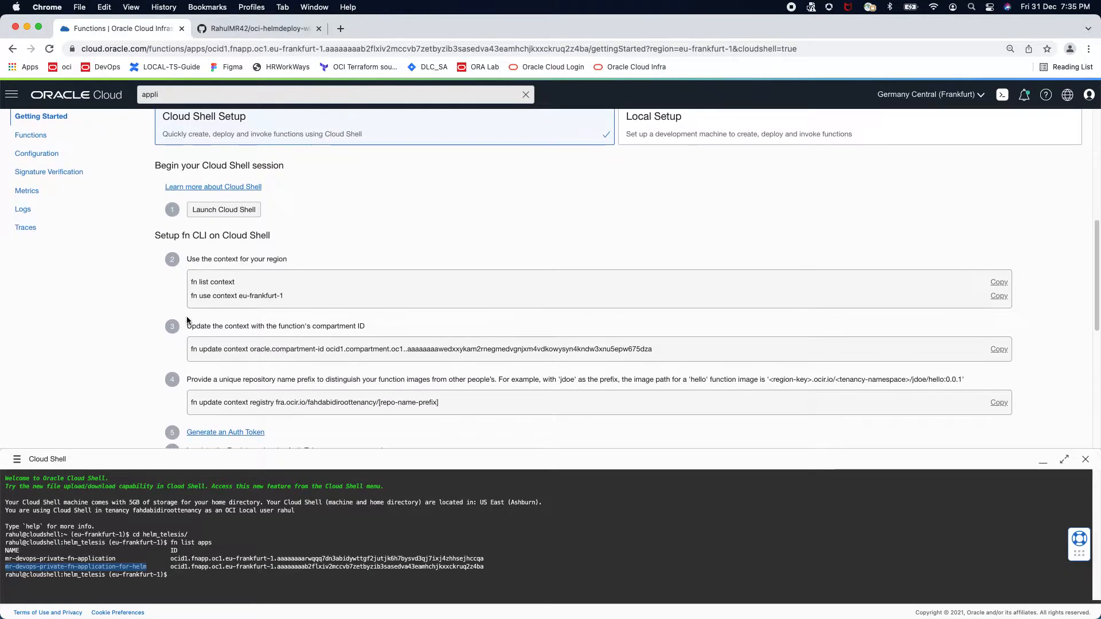
pyautogui.scroll(-3, 244, 371)
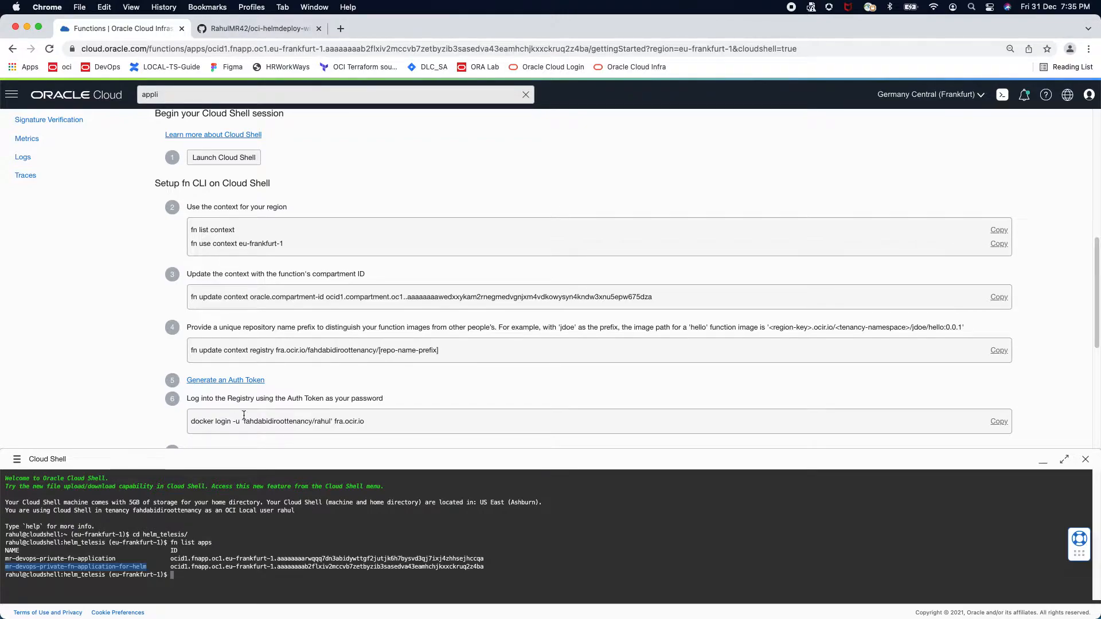
pyautogui.scroll(-2, 437, 412)
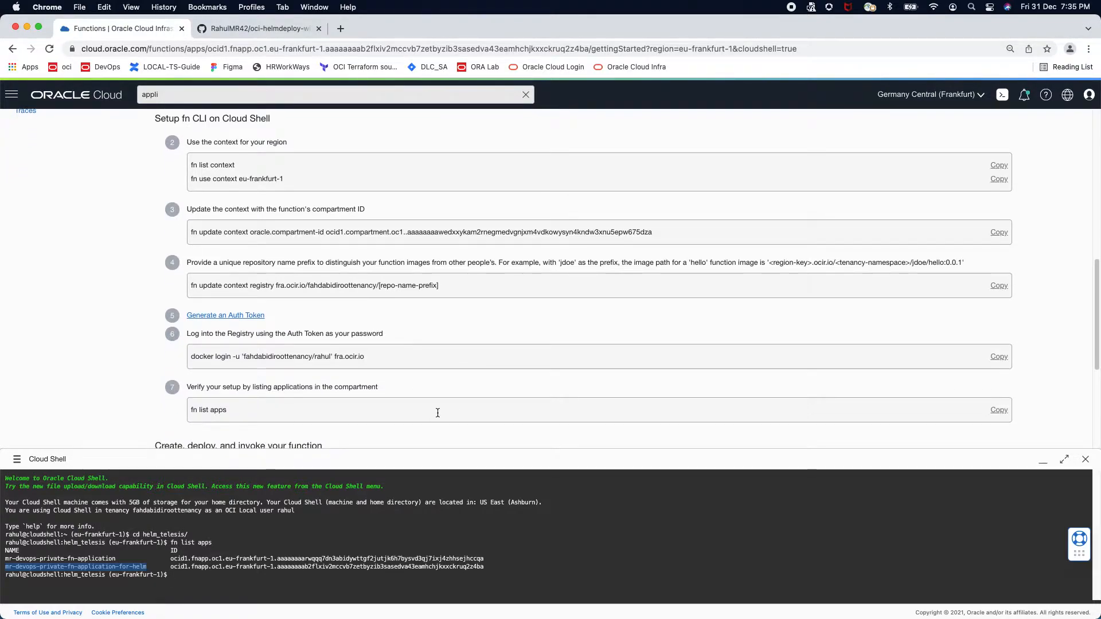
pyautogui.scroll(-1, 438, 412)
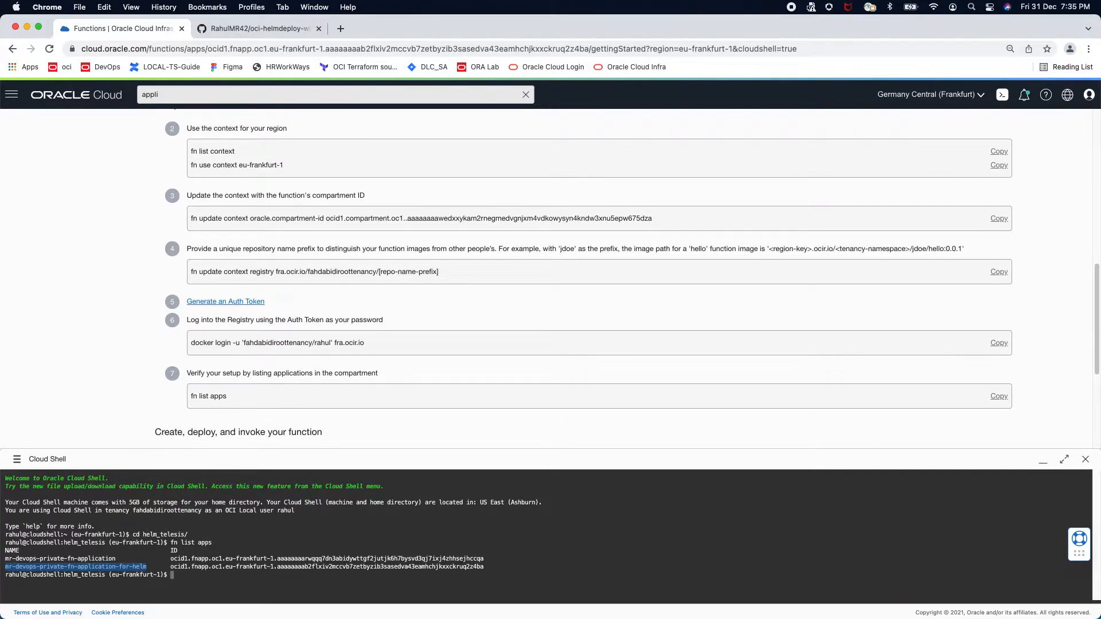
pyautogui.click(269, 32)
pyautogui.scroll(5, 324, 187)
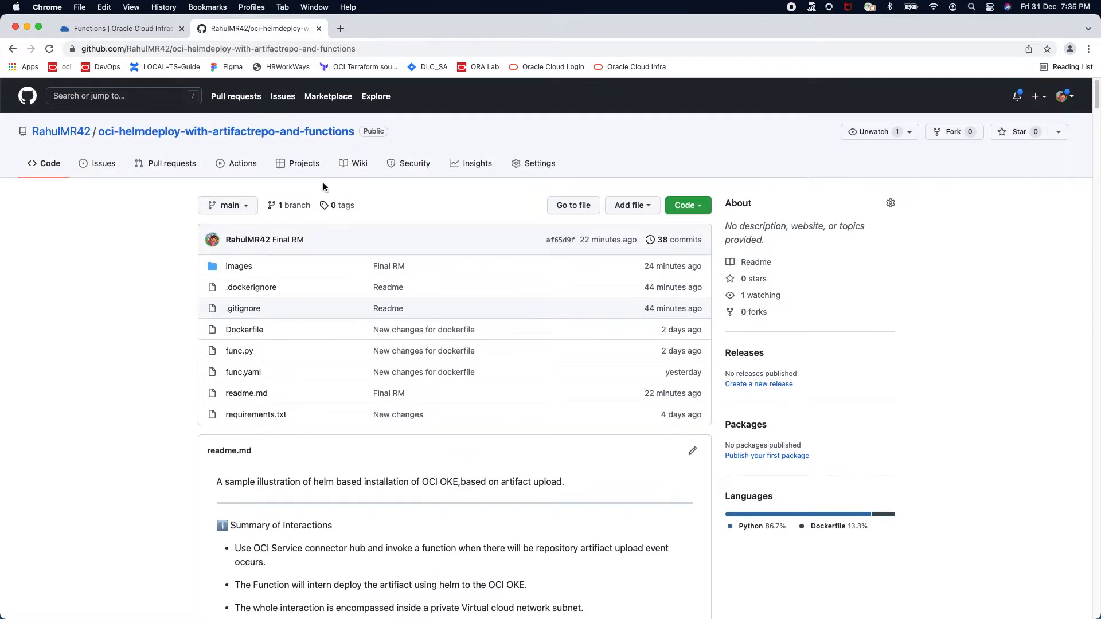
# Open func.py in the oci-helmdeploy-with-artifactrepo-and-functions repository and read through the code down to the handler function
pyautogui.click(151, 132)
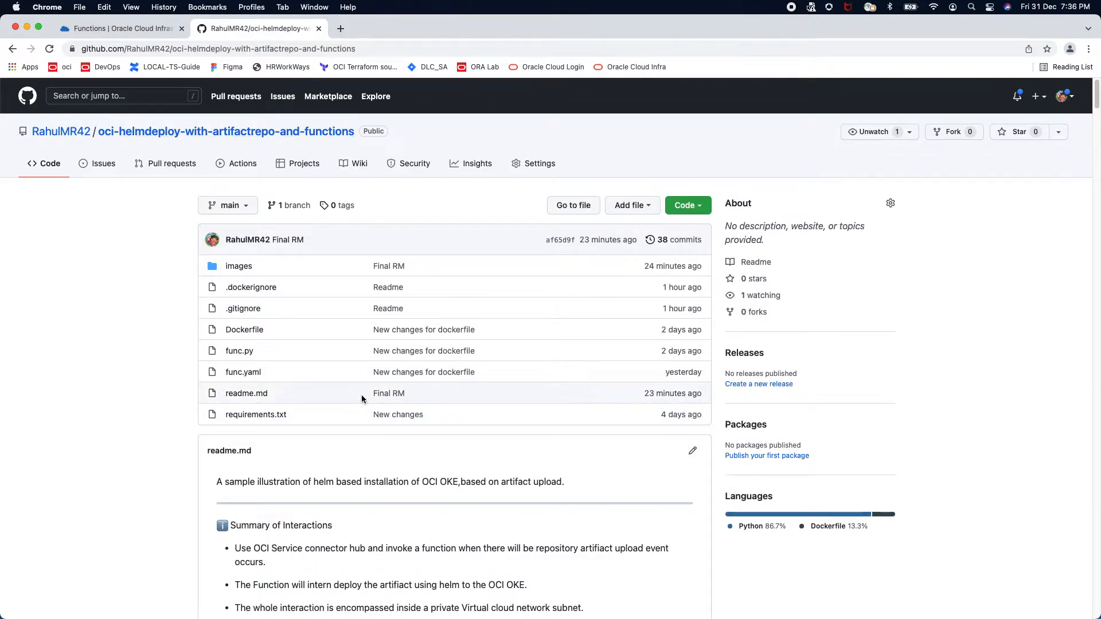
pyautogui.scroll(-1, 364, 395)
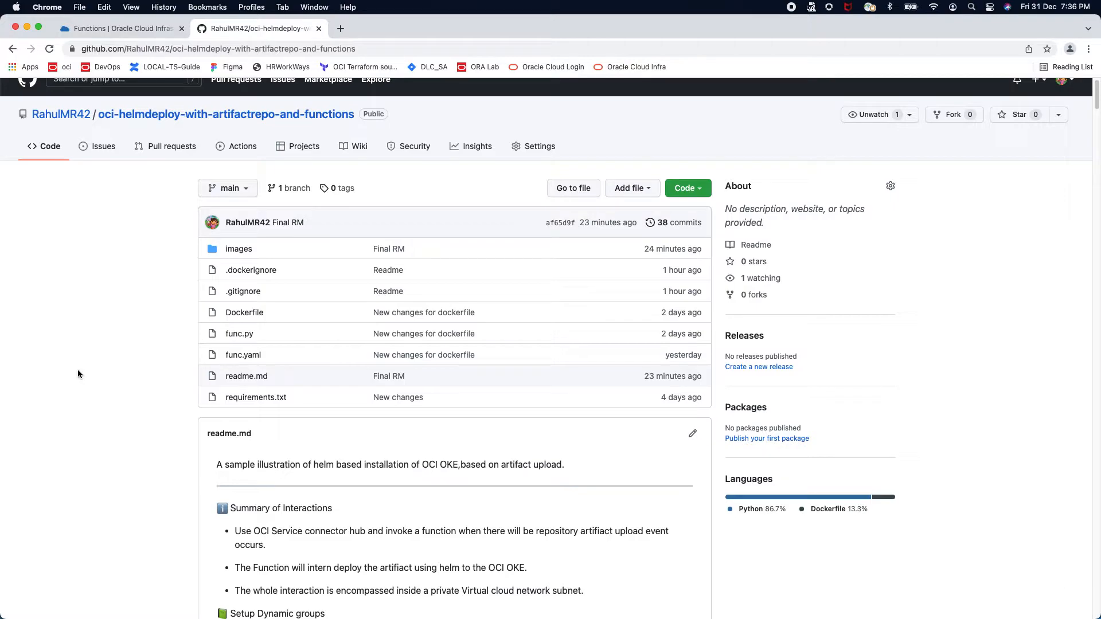
pyautogui.scroll(-1, 109, 364)
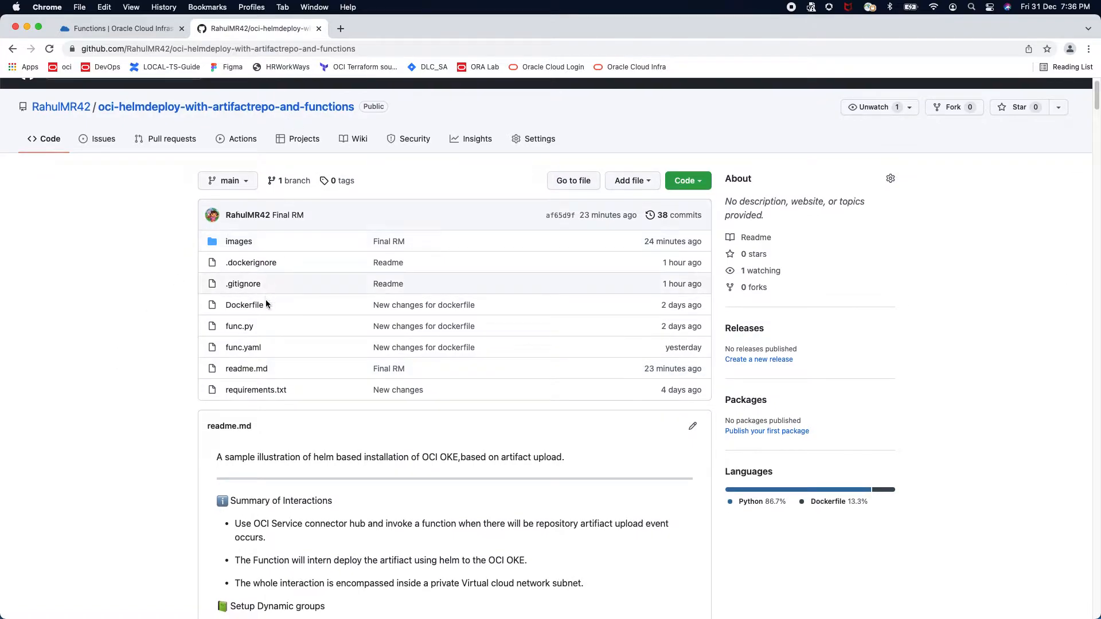
pyautogui.click(248, 327)
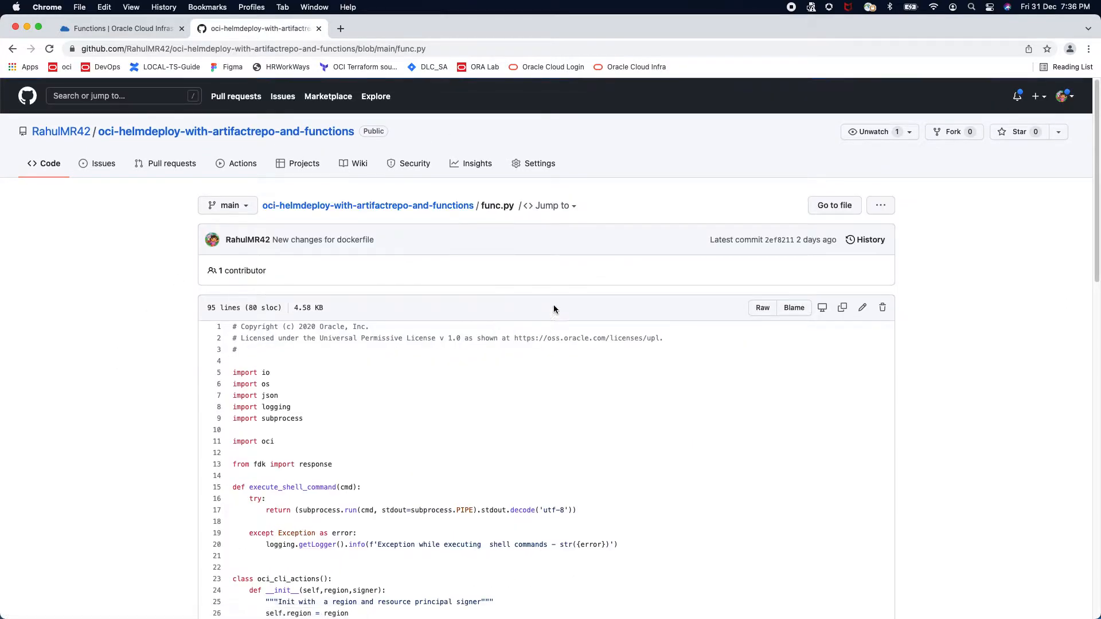
pyautogui.scroll(-8, 361, 407)
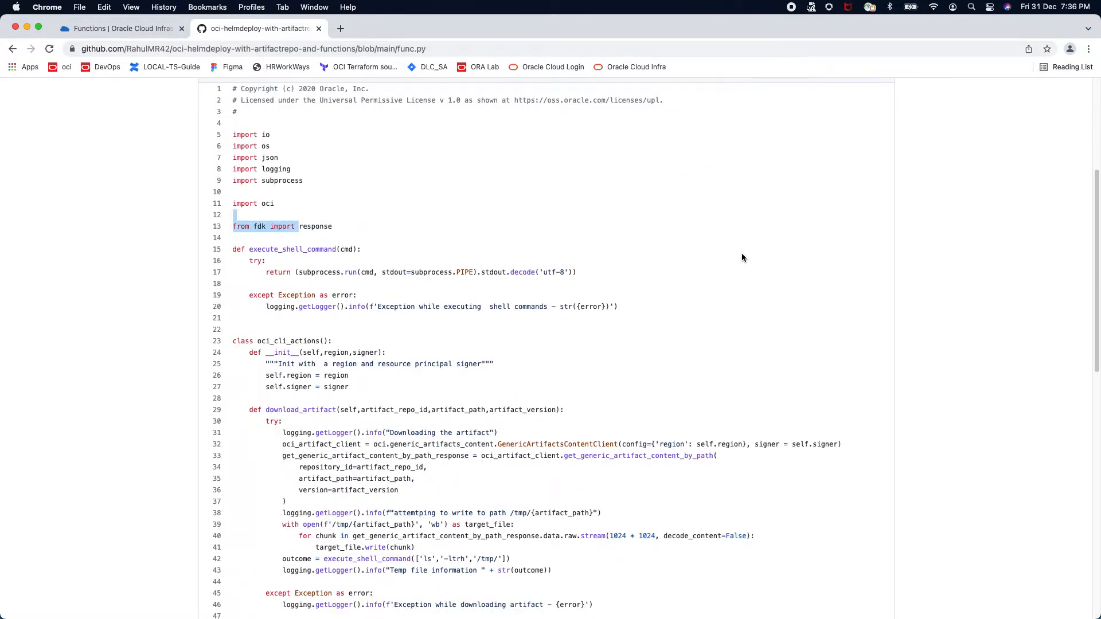
pyautogui.scroll(-13, 740, 260)
pyautogui.scroll(-7, 740, 263)
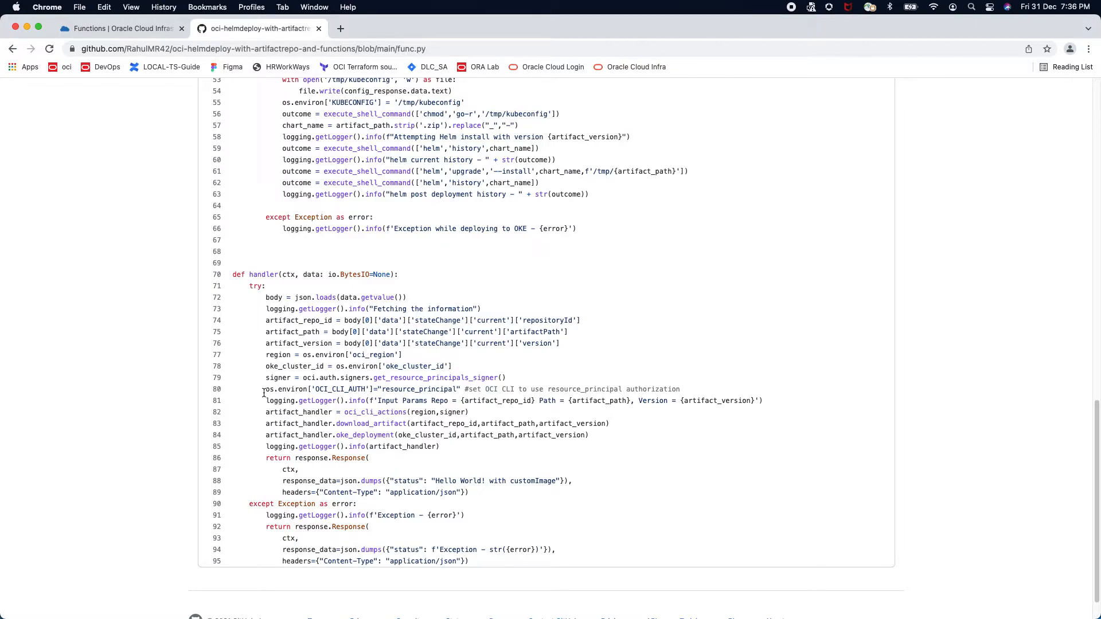
# Look up the definition of oke_deployment and review the download_artifact, oke_deployment and handler code in func.py
pyautogui.click(338, 436)
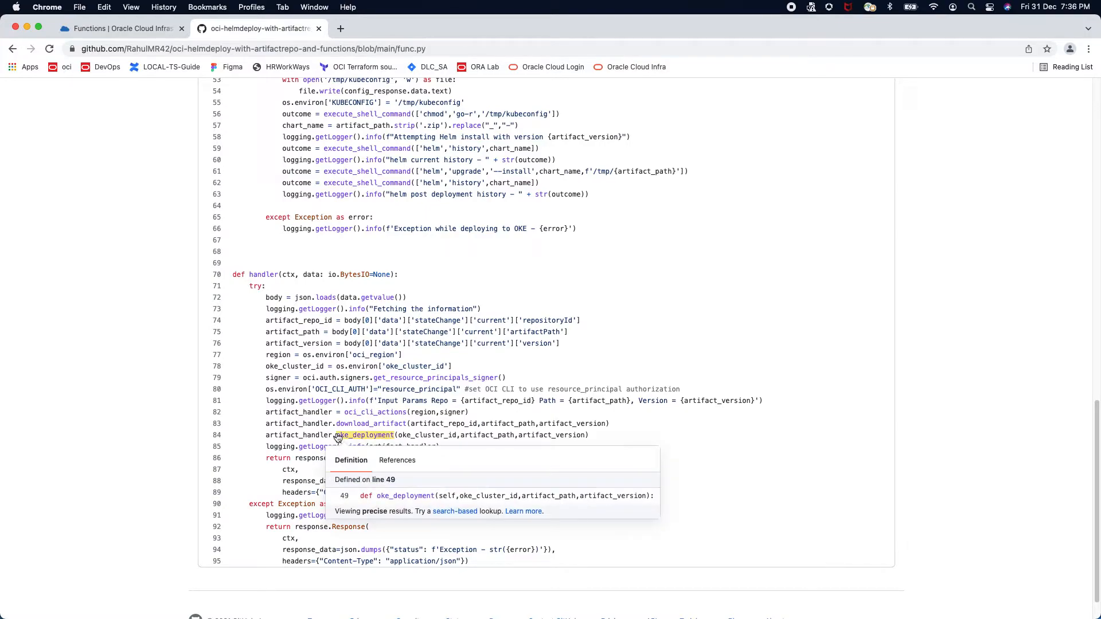
pyautogui.click(732, 459)
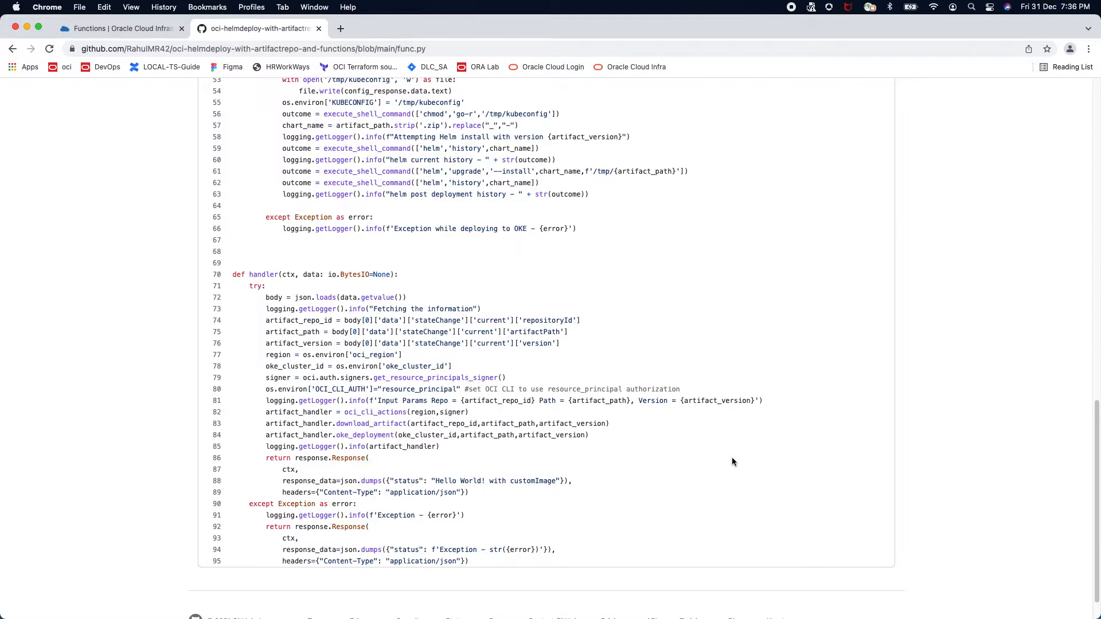
pyautogui.scroll(5, 553, 353)
pyautogui.scroll(1, 551, 336)
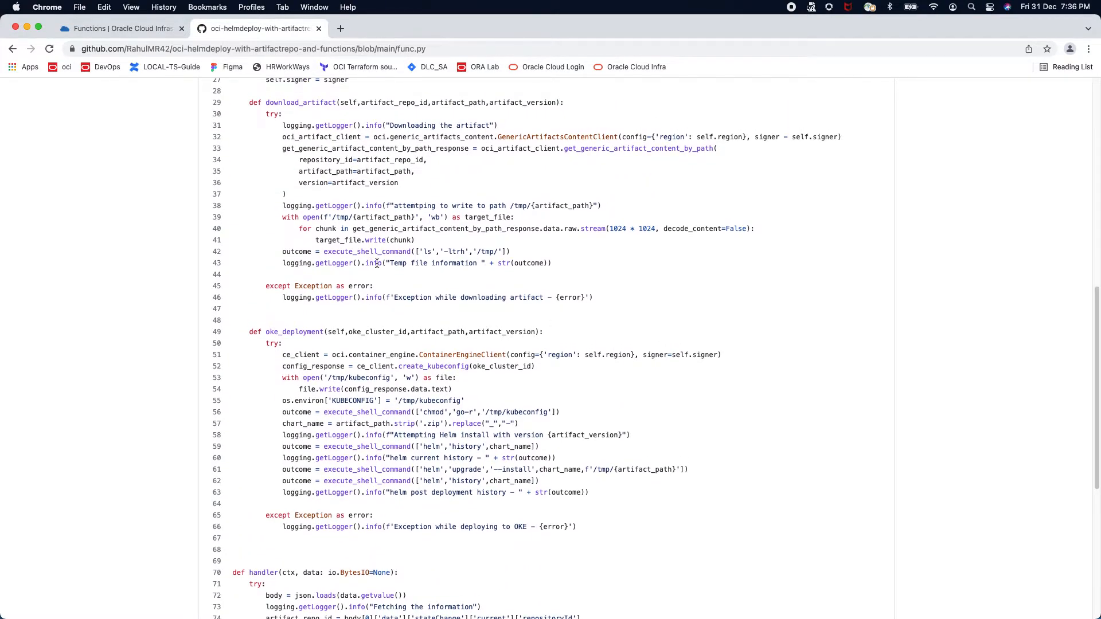
pyautogui.scroll(3, 567, 289)
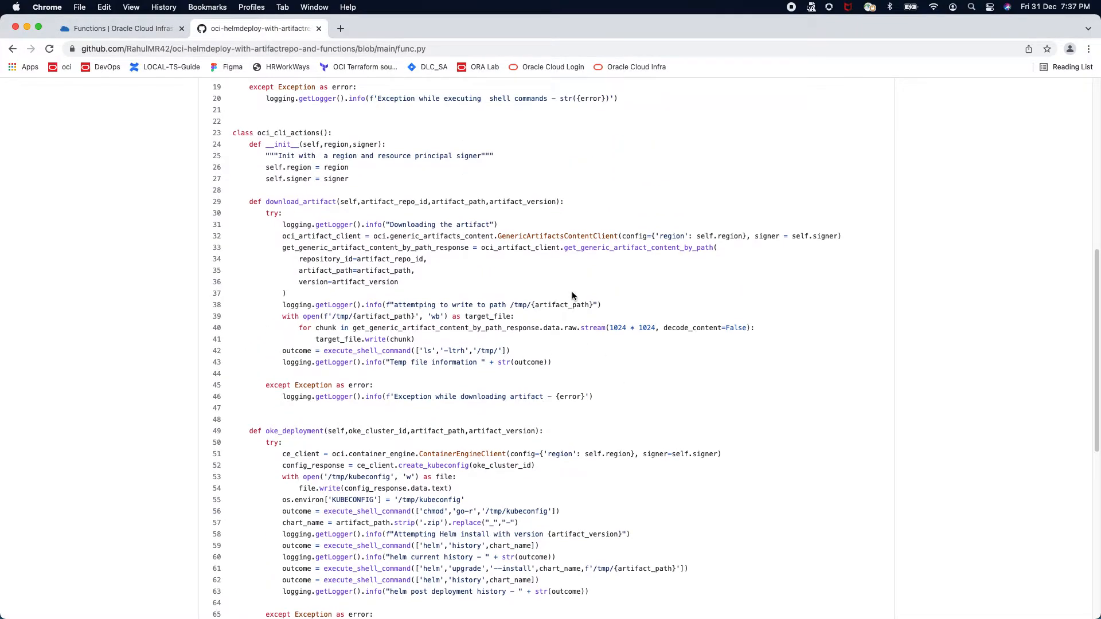
pyautogui.scroll(-1, 573, 295)
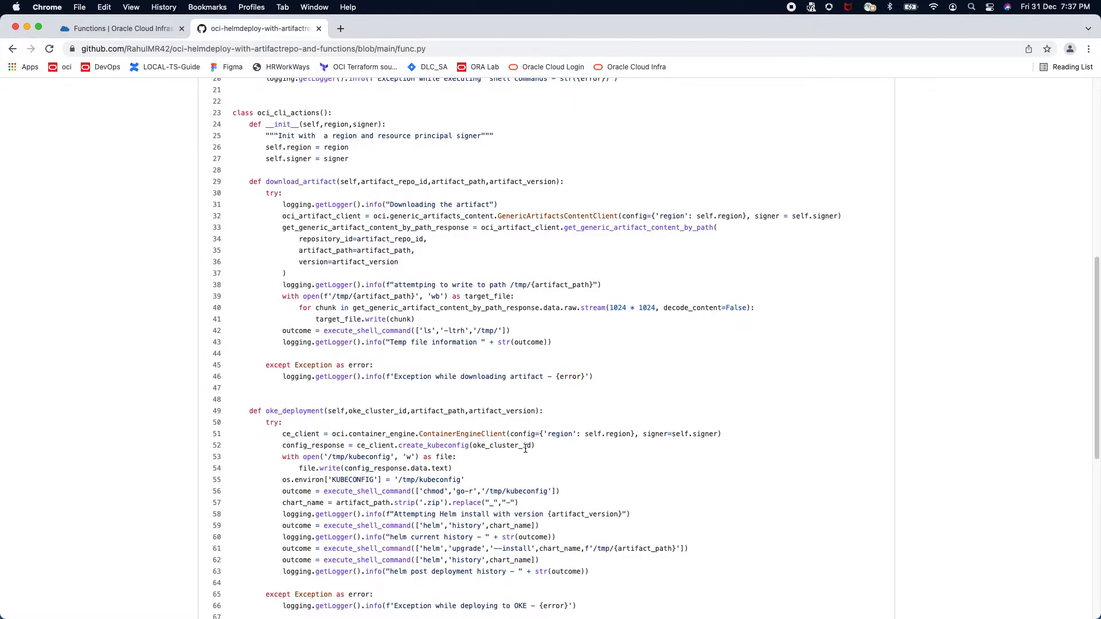
pyautogui.scroll(-10, 525, 448)
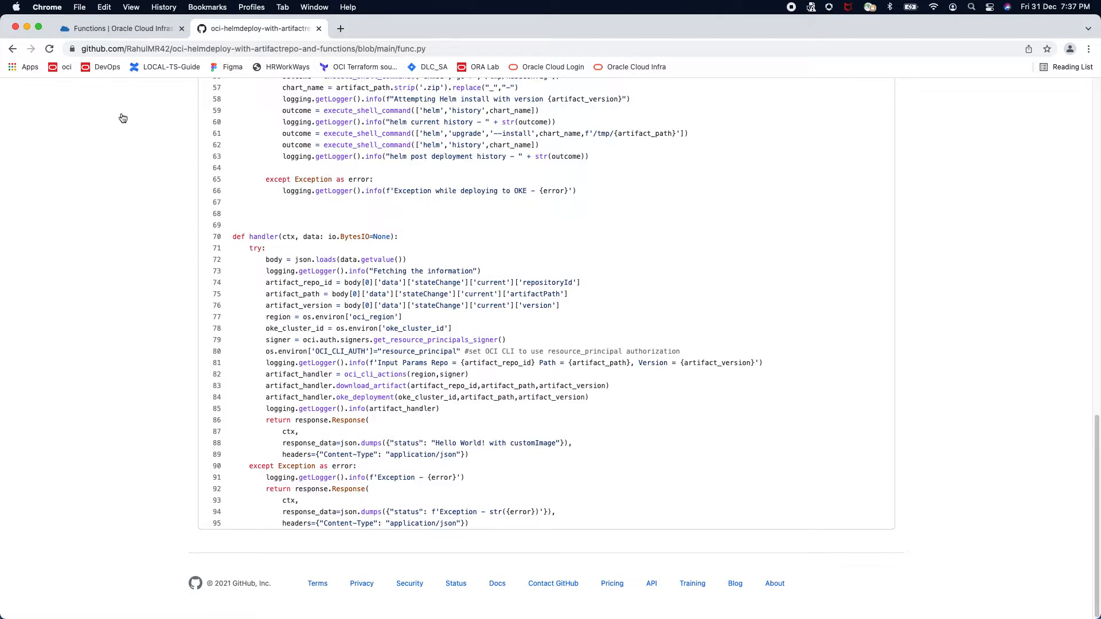
# In the Oracle Cloud Shell, run ls -ltr in helm_telesis and highlight the oci-helmdeploy-with-artifactrepo-and-functions directory
pyautogui.click(120, 28)
pyautogui.click(614, 518)
pyautogui.write('ls -ltr')
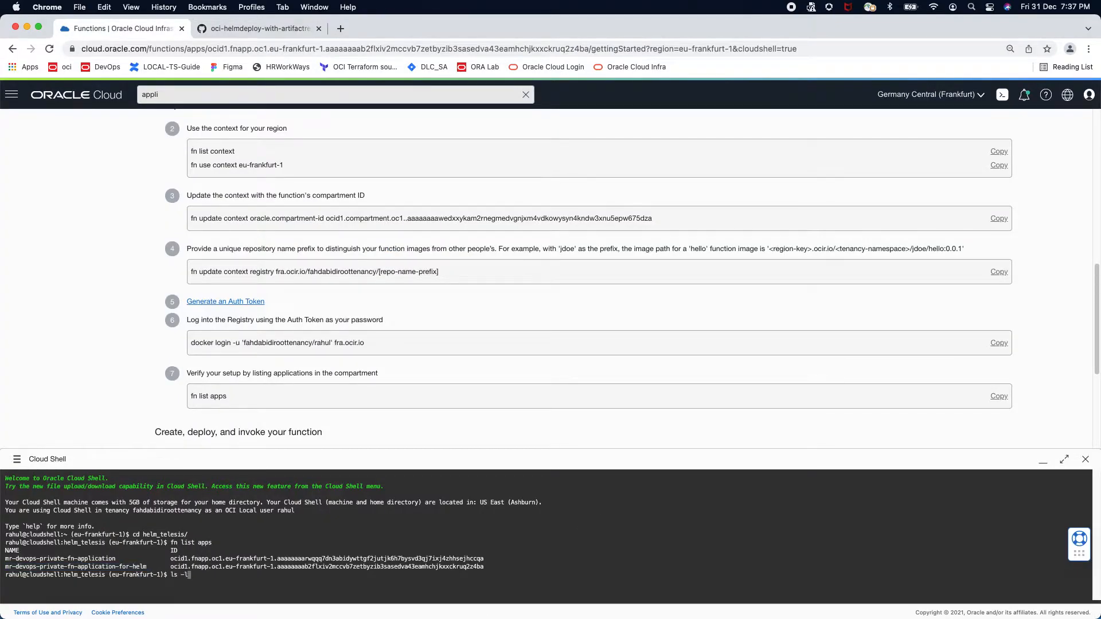
pyautogui.press('Return')
pyautogui.doubleClick(289, 574)
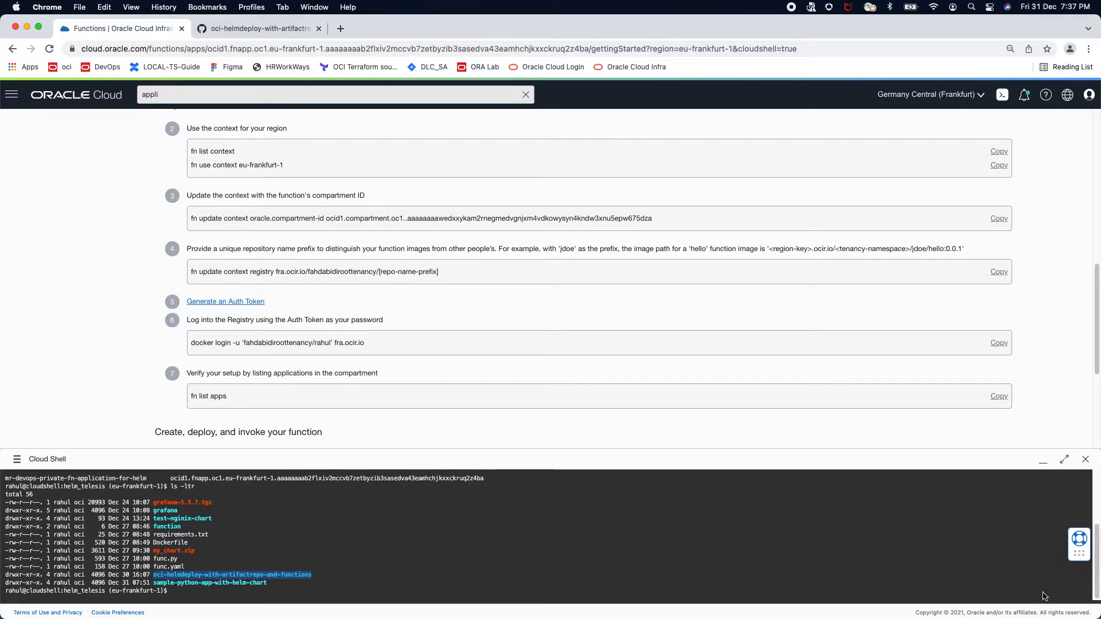
# Return to the GitHub repository's main page, find the readme's clone and build commands and highlight the git clone line
pyautogui.click(258, 28)
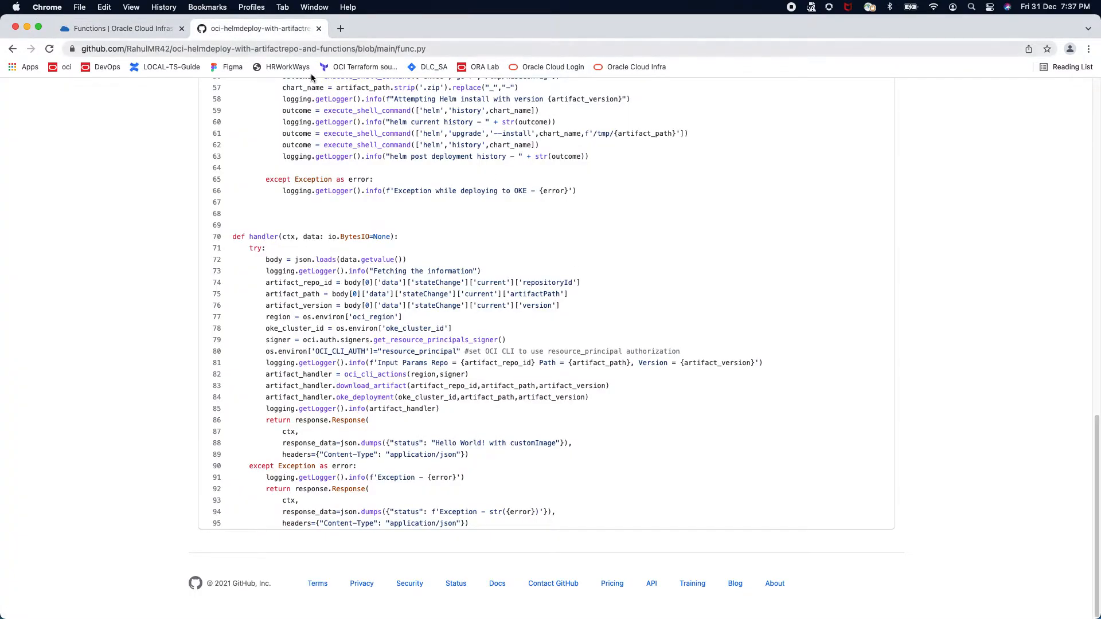
pyautogui.scroll(15, 459, 230)
pyautogui.click(266, 137)
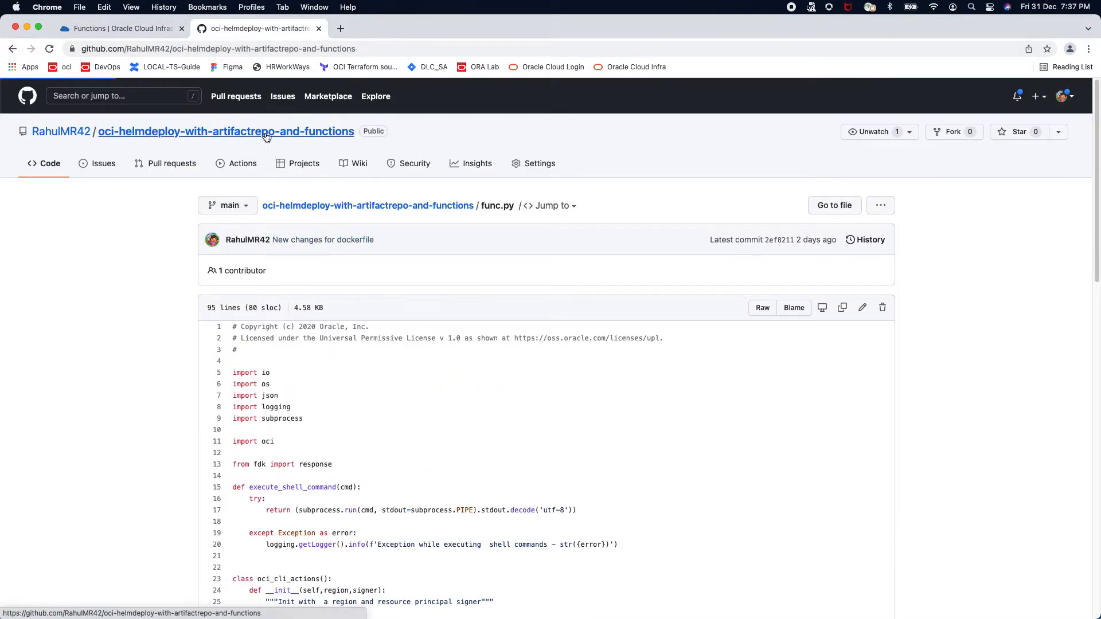
pyautogui.scroll(-15, 399, 327)
pyautogui.scroll(-20, 400, 327)
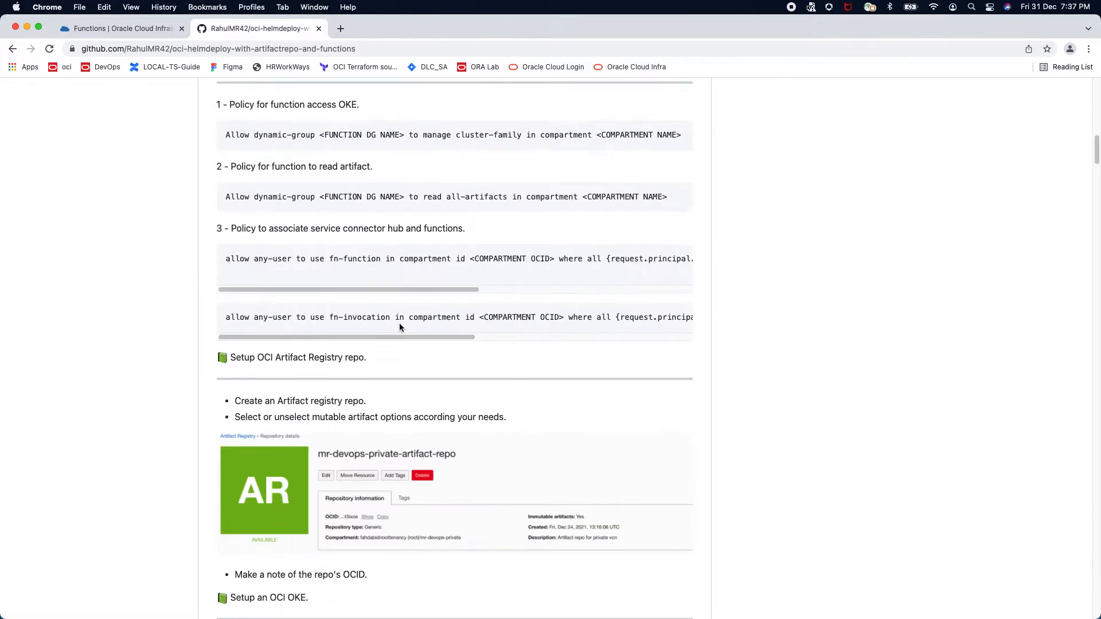
pyautogui.scroll(-20, 400, 327)
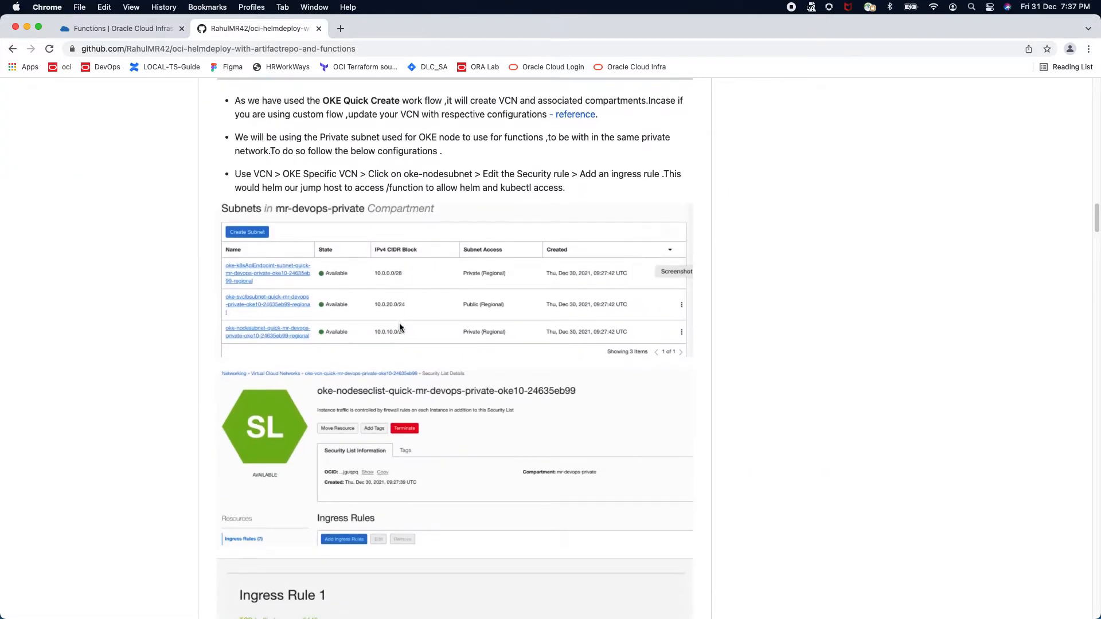
pyautogui.scroll(-8, 400, 326)
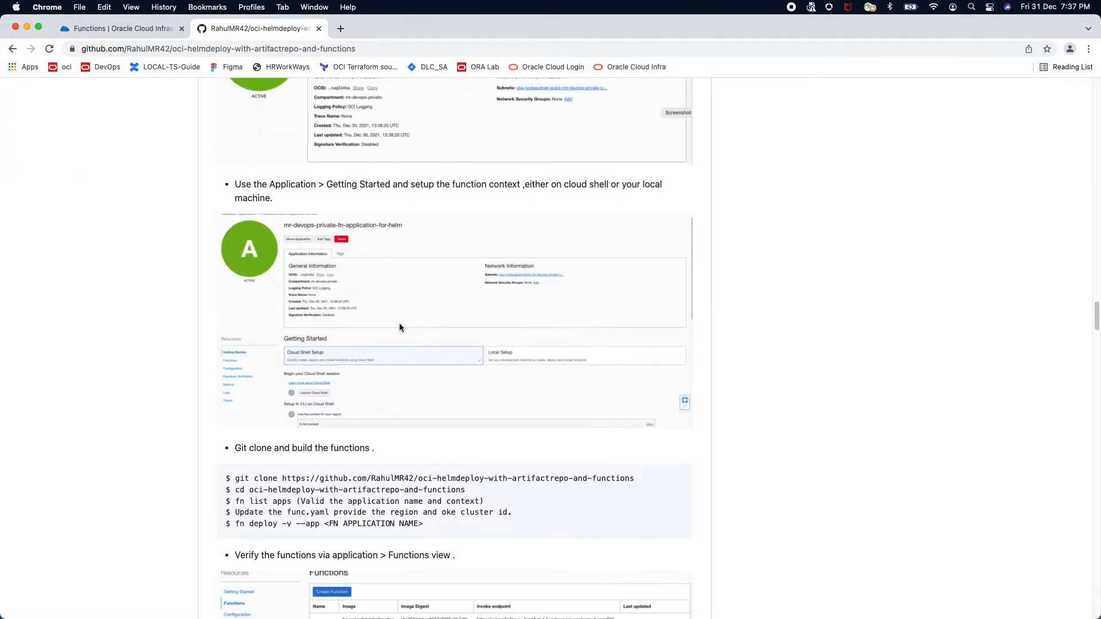
pyautogui.moveTo(254, 316); pyautogui.dragTo(635, 316)
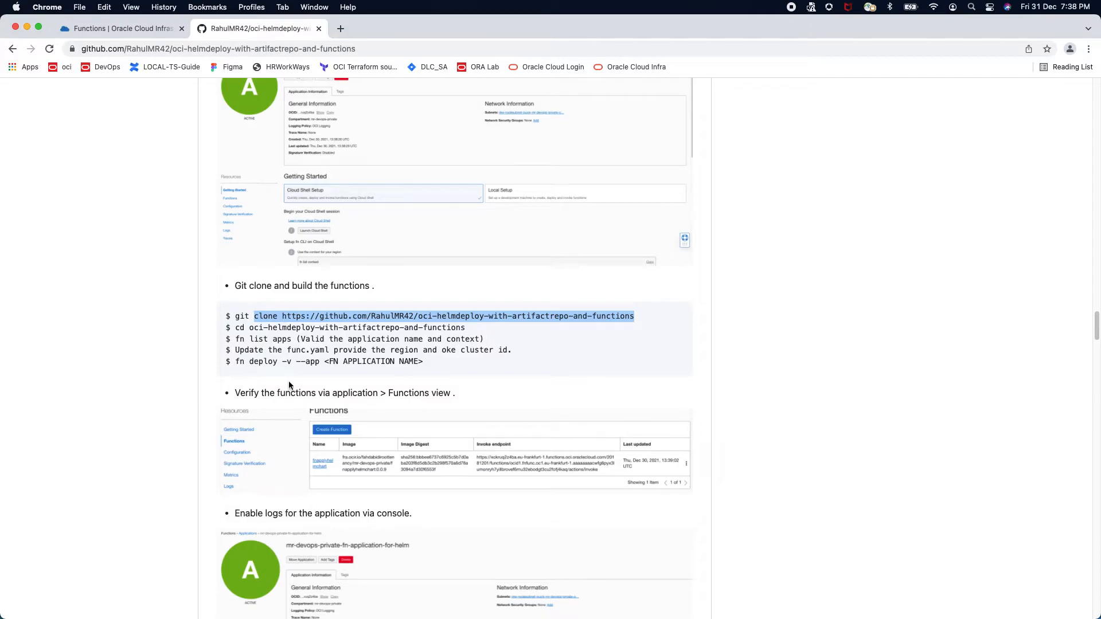
# In Cloud Shell, change to the oci-helmdeploy-with-artifactrepo-and-functions directory and list its files
pyautogui.click(113, 30)
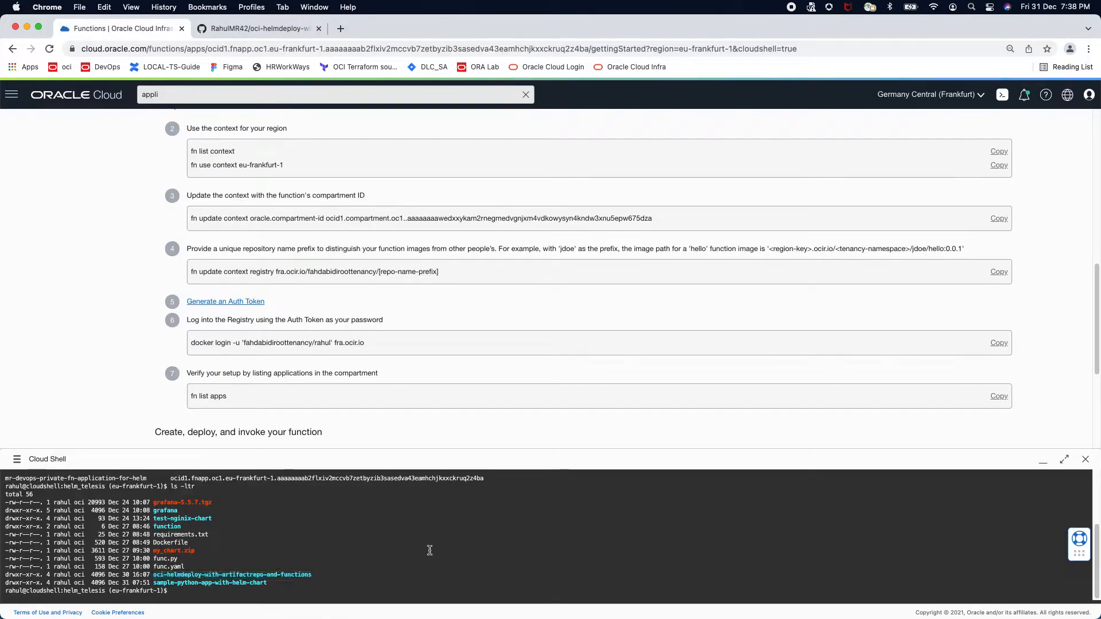
pyautogui.write('cd o')
pyautogui.press('Tab')
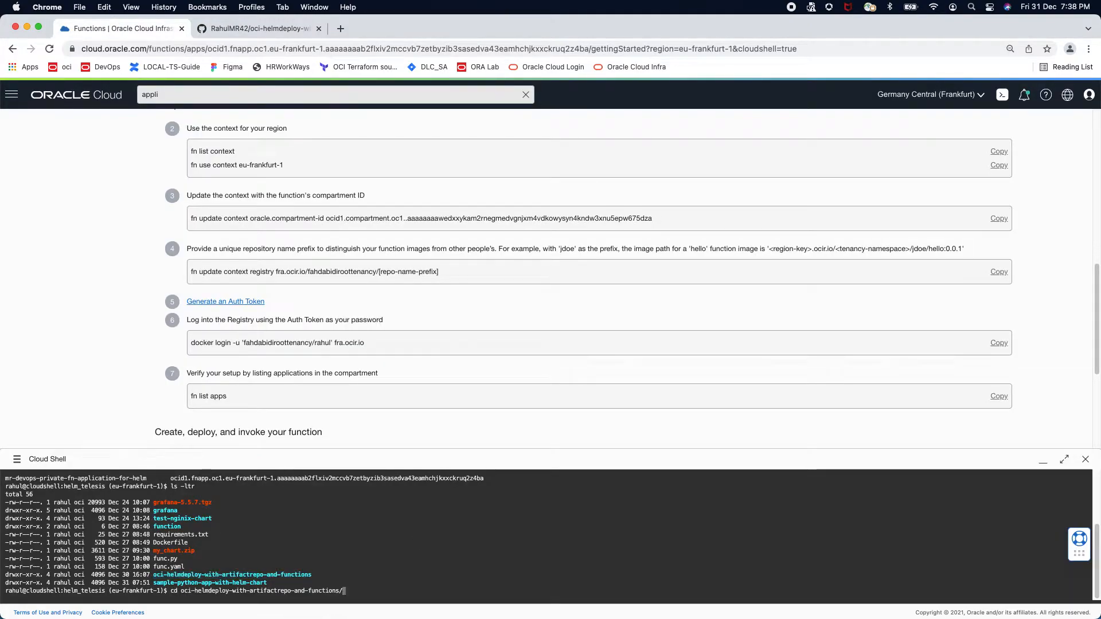
pyautogui.press('Return')
pyautogui.write('ls')
pyautogui.press('Return')
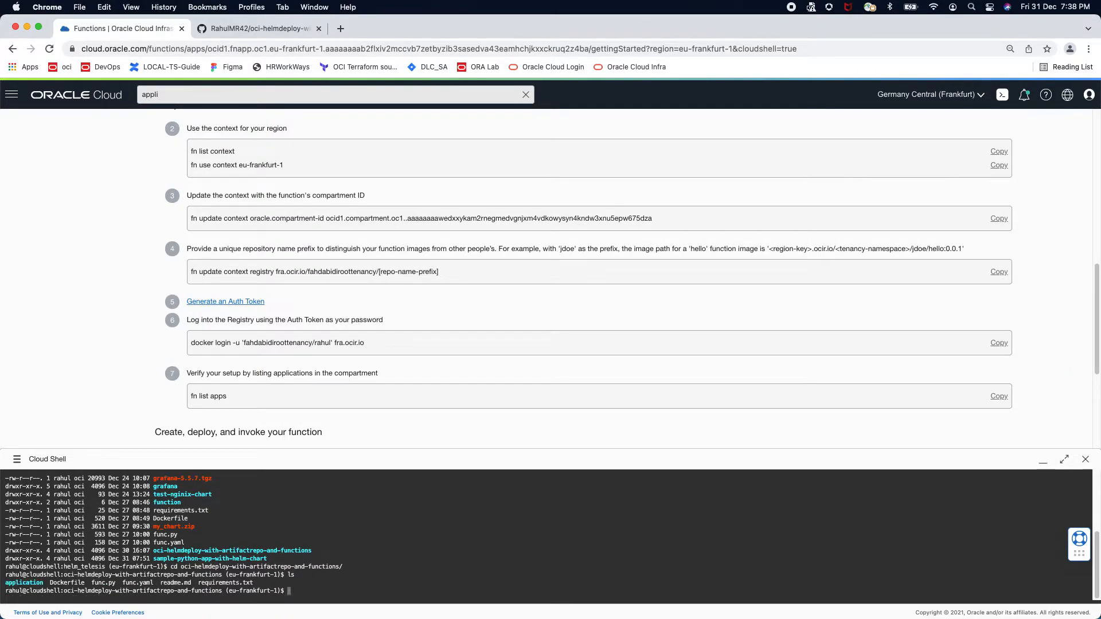
pyautogui.hotkey('ctrl', 'r')
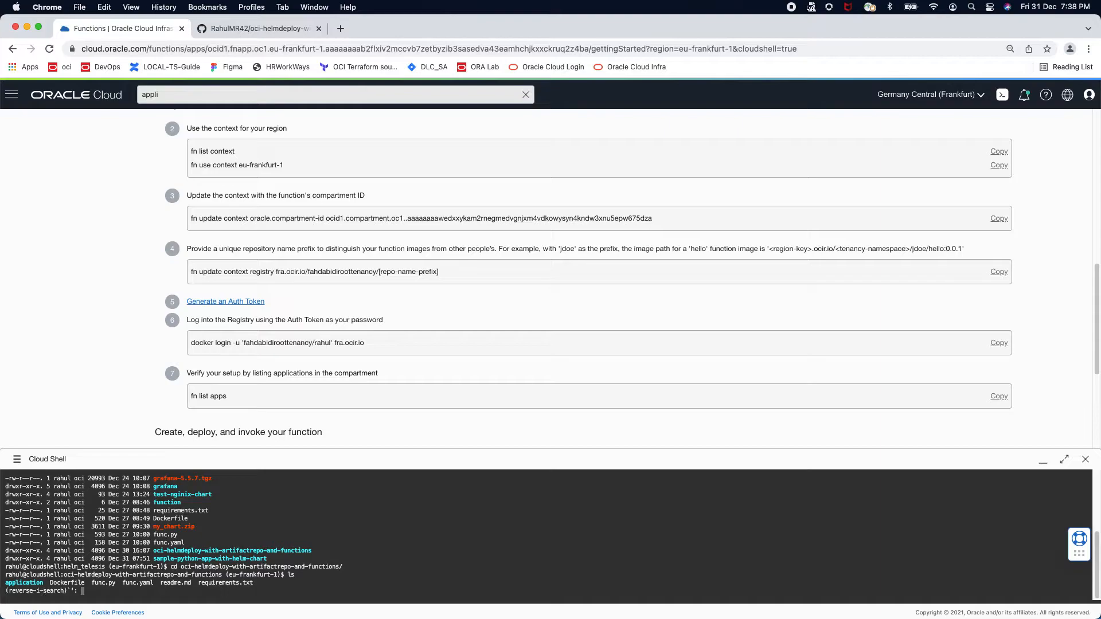
pyautogui.write('fn')
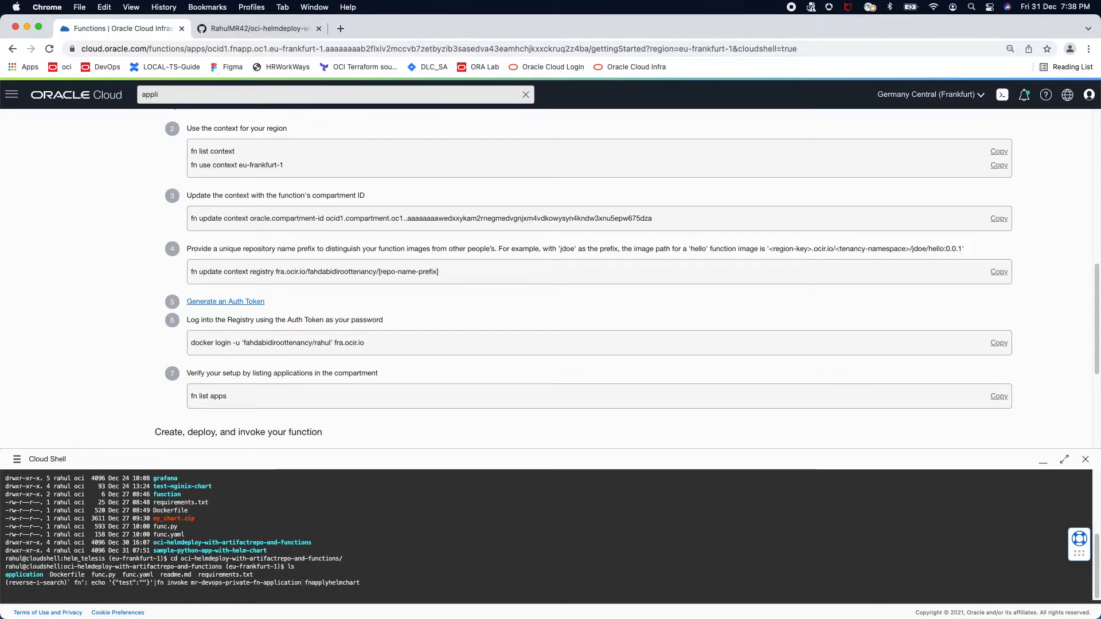
pyautogui.hotkey('ctrl', 'c')
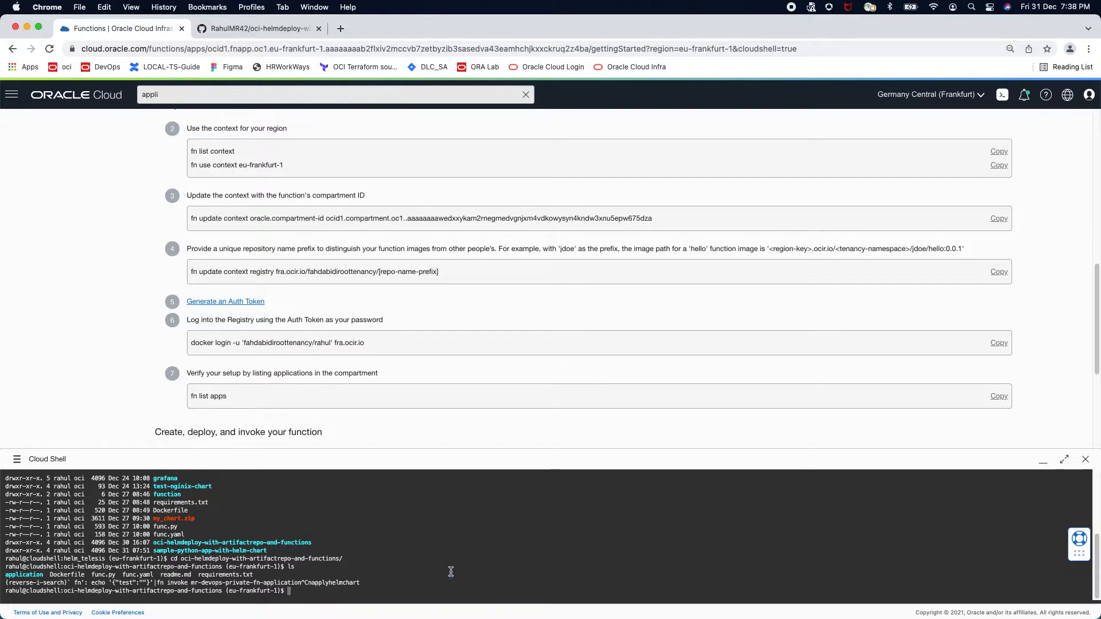
# Display the contents of func.yaml with cat to review the function's region and OKE cluster configuration
pyautogui.write('cat func.')
pyautogui.write('y')
pyautogui.press('Tab')
pyautogui.press('Return')
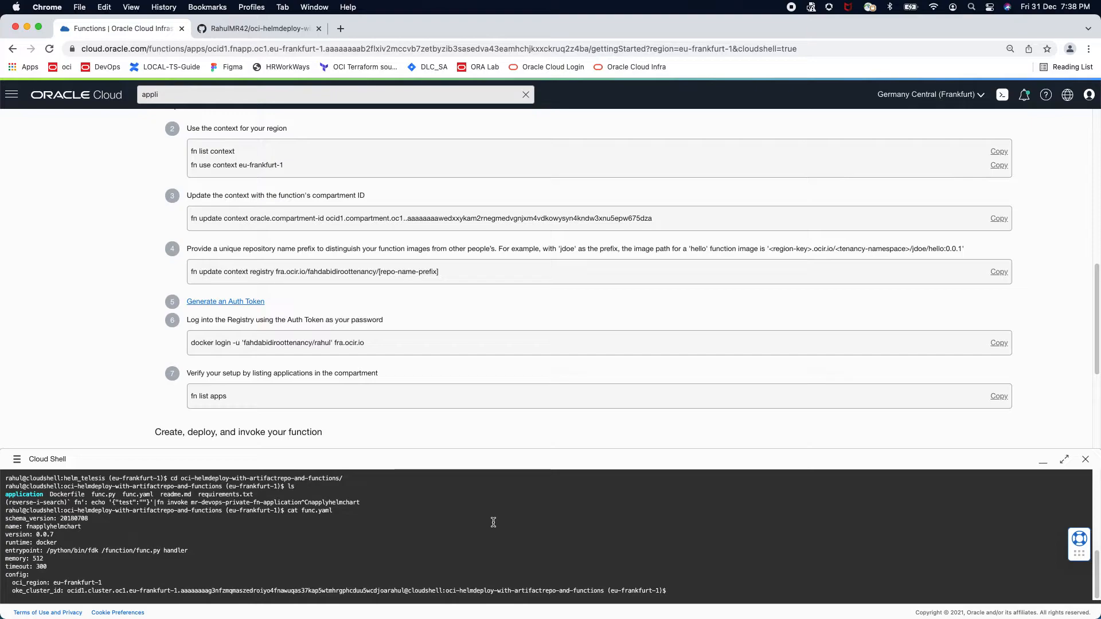
# Recall the command fn deploy -v --app mr-devops-private-fn-application-for-helm from the shell history without running it
pyautogui.hotkey('ctrl', 'r')
pyautogui.write('fn depl')
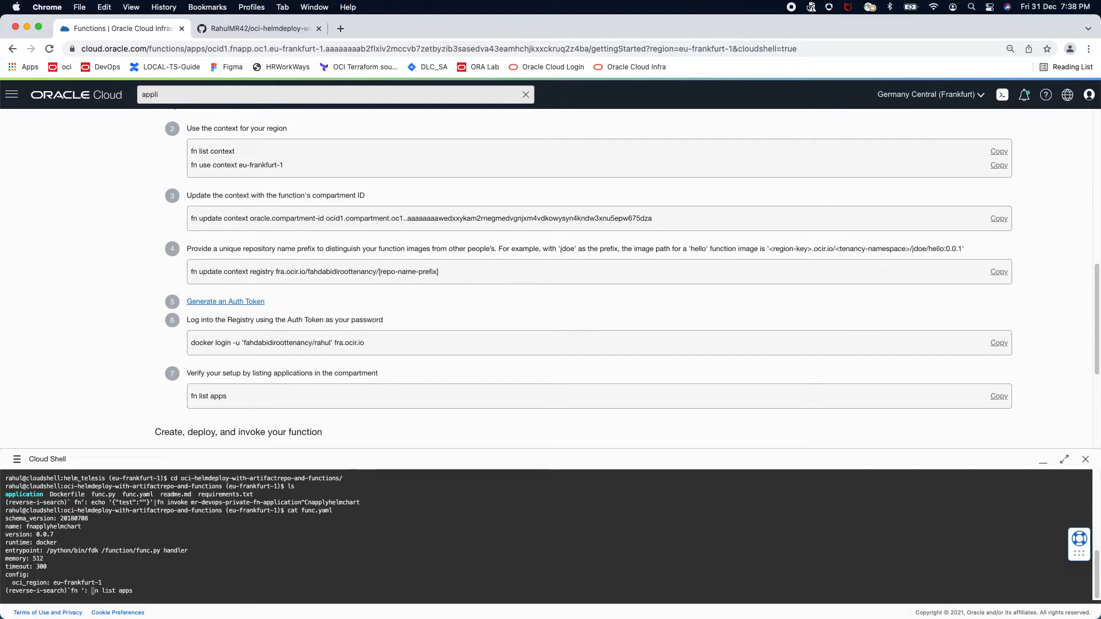
pyautogui.press('Escape')
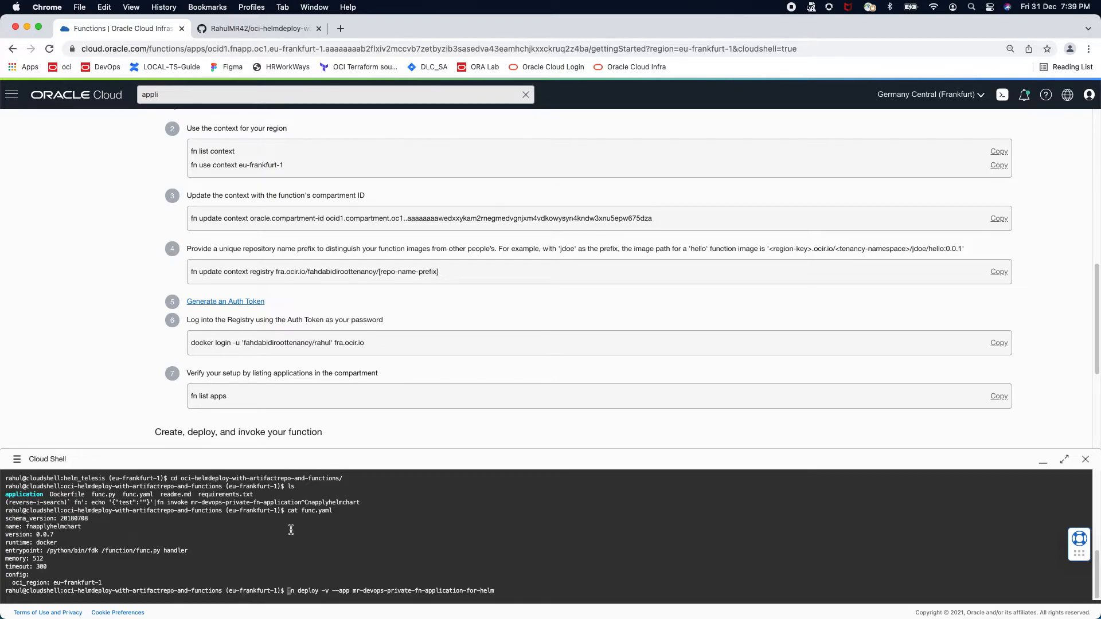
# Reopen mr-devops-private-fn-application-for-helm from the applications list and view its deployed functions with their image and invoke endpoint
pyautogui.scroll(10, 430, 284)
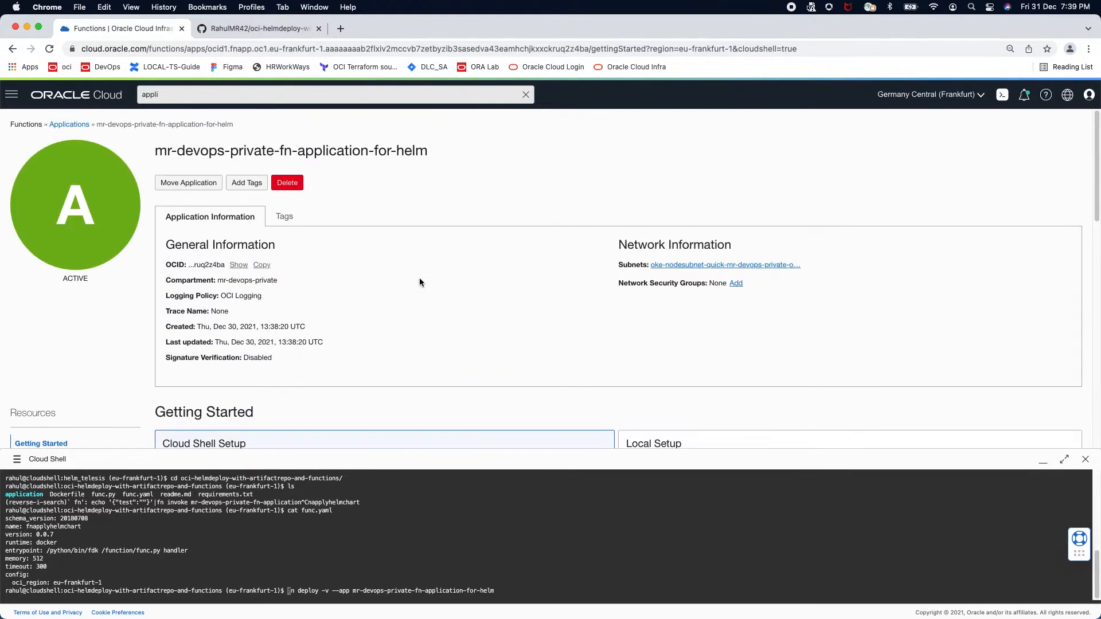
pyautogui.click(69, 124)
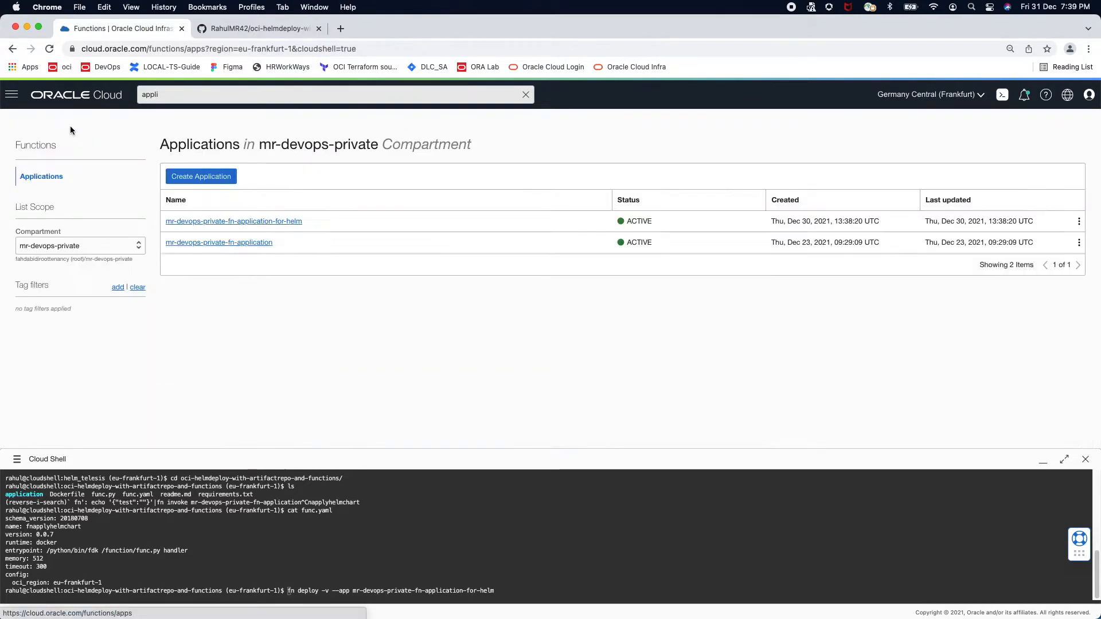
pyautogui.click(187, 222)
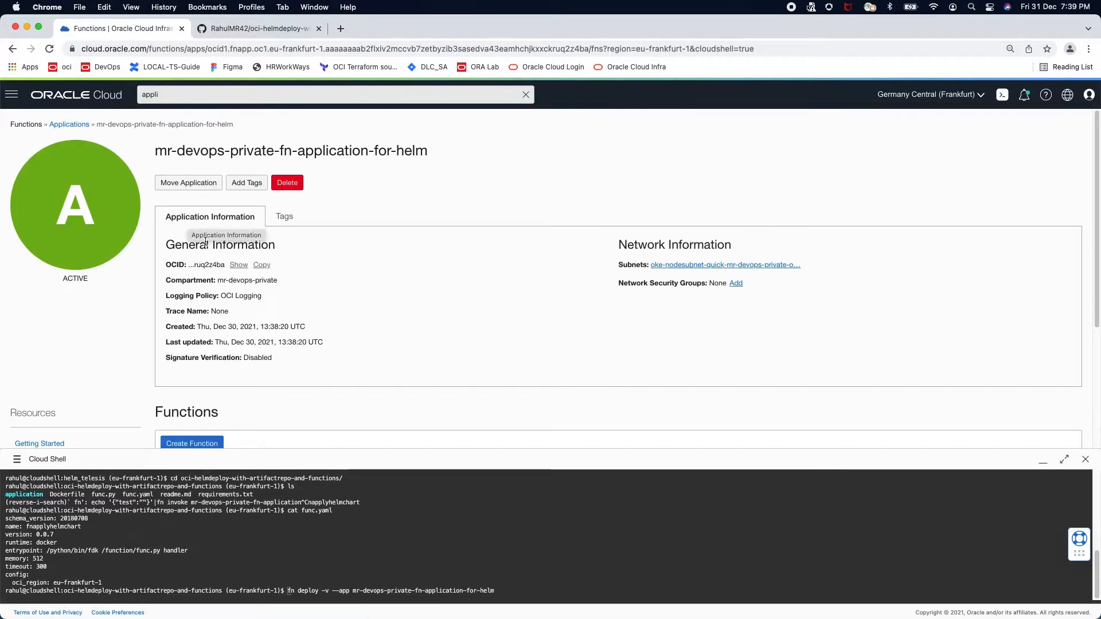
pyautogui.scroll(-5, 502, 383)
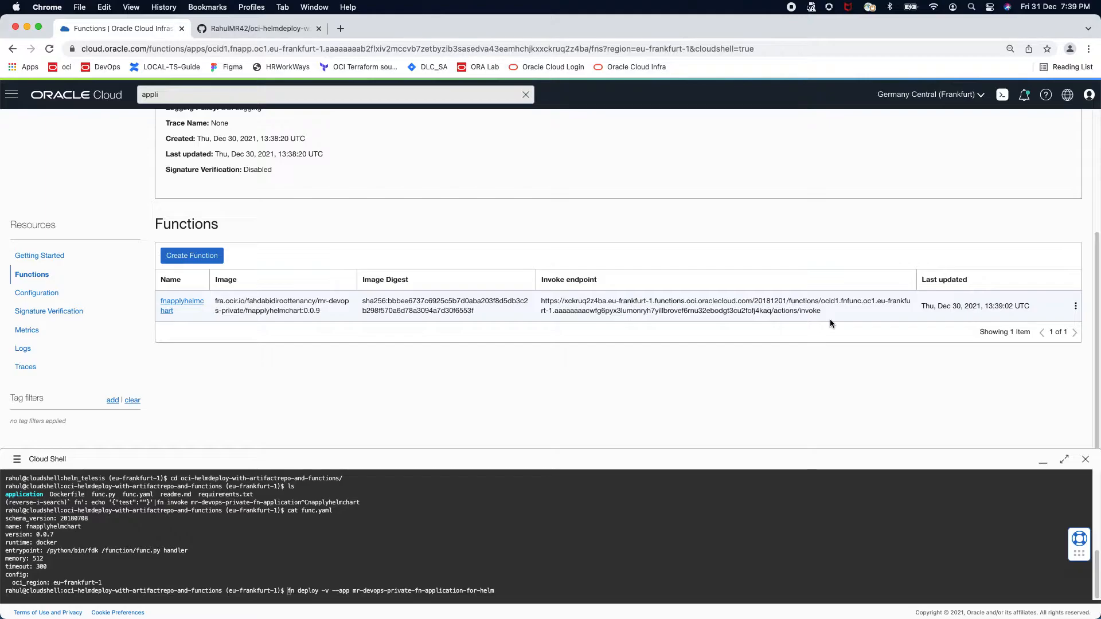
# Switch to the GitHub repository, open the Dockerfile and review its Helm installation and function build instructions
pyautogui.click(235, 30)
pyautogui.scroll(20, 211, 156)
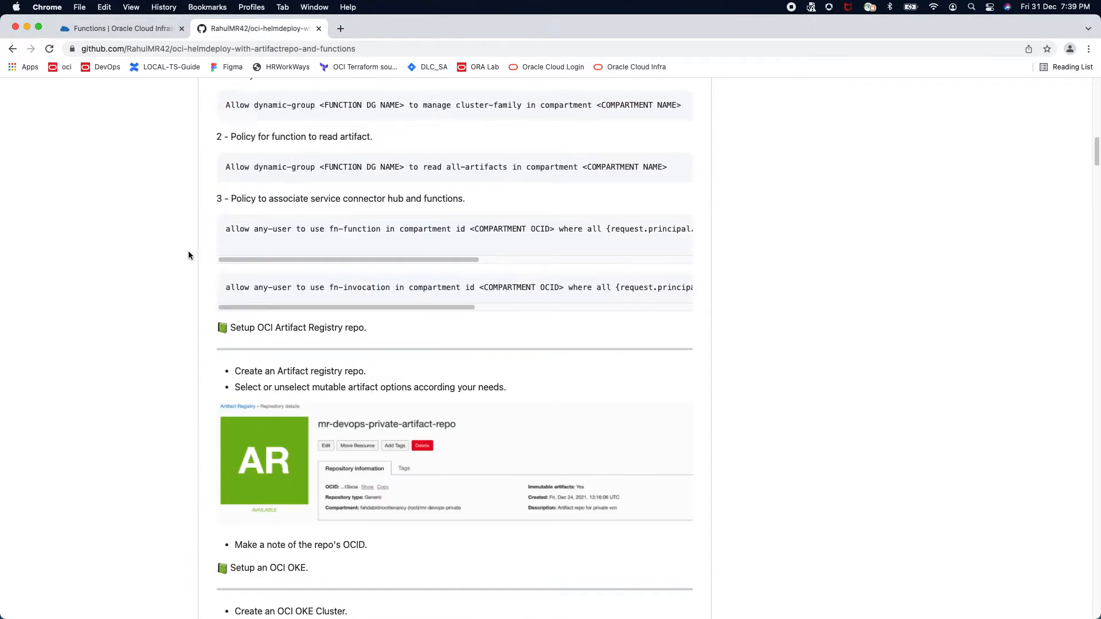
pyautogui.click(239, 331)
pyautogui.scroll(-2, 504, 324)
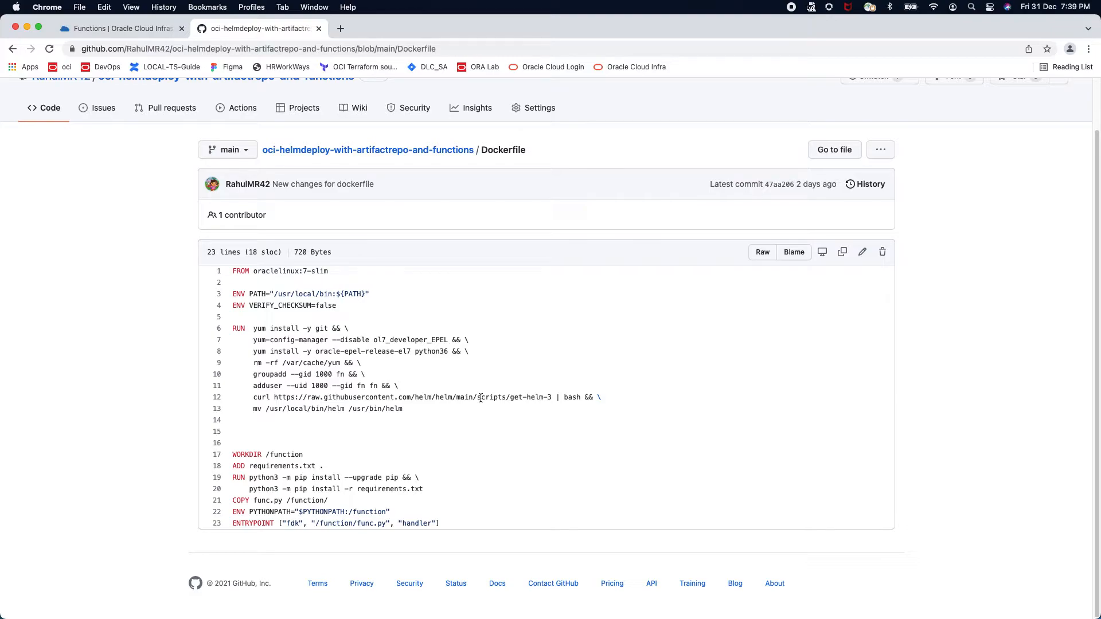
# Return to the Functions application in the Oracle Cloud console and view its function invocation logs
pyautogui.click(94, 30)
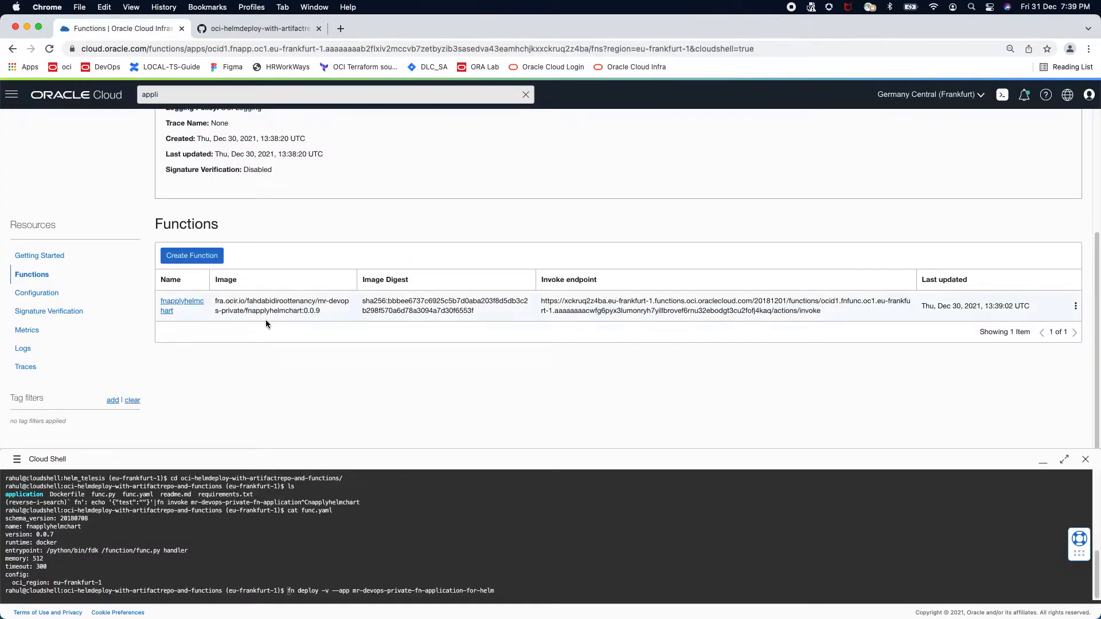
pyautogui.click(30, 349)
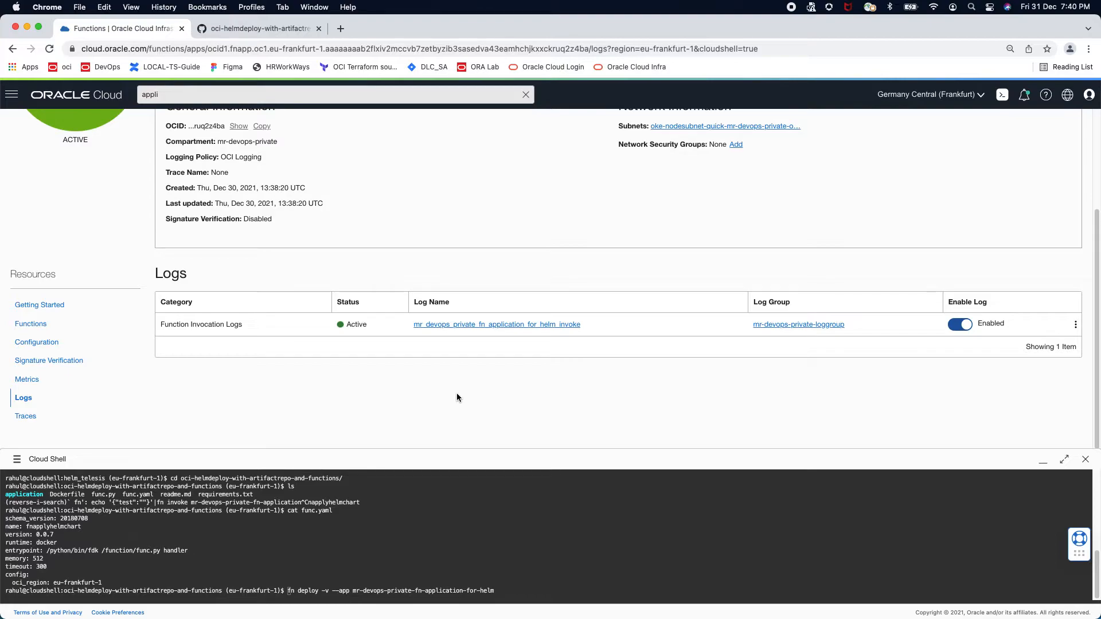
# Find Service Connector Hub, minimize Cloud Shell and open the mr-devops-private-sc-artifact-functions connector
pyautogui.click(173, 96)
pyautogui.write('service')
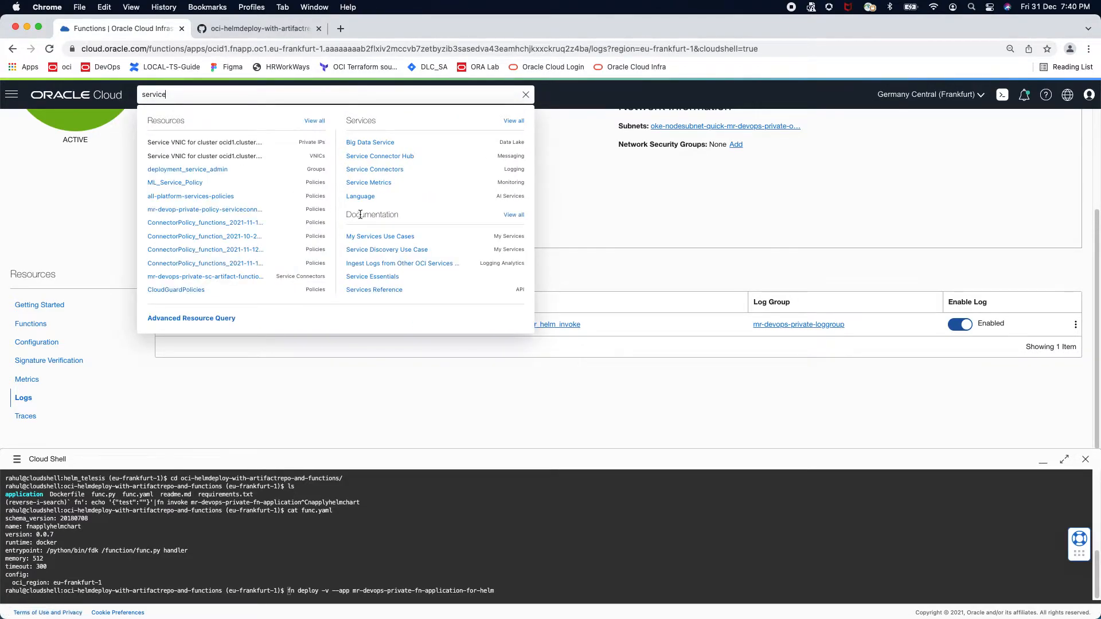
pyautogui.click(361, 157)
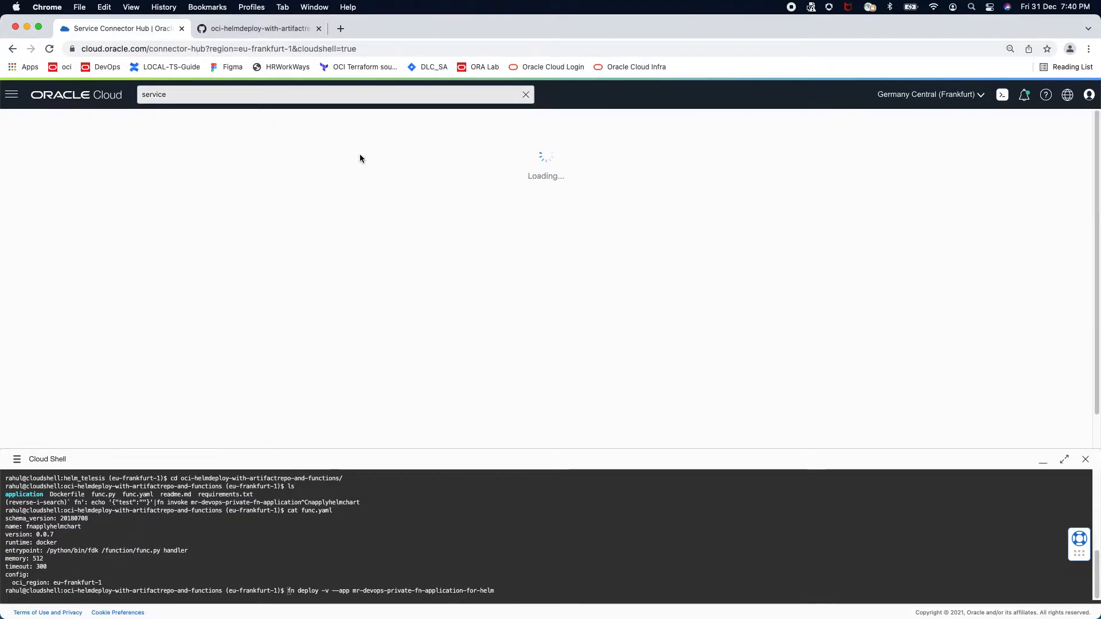
pyautogui.click(1042, 462)
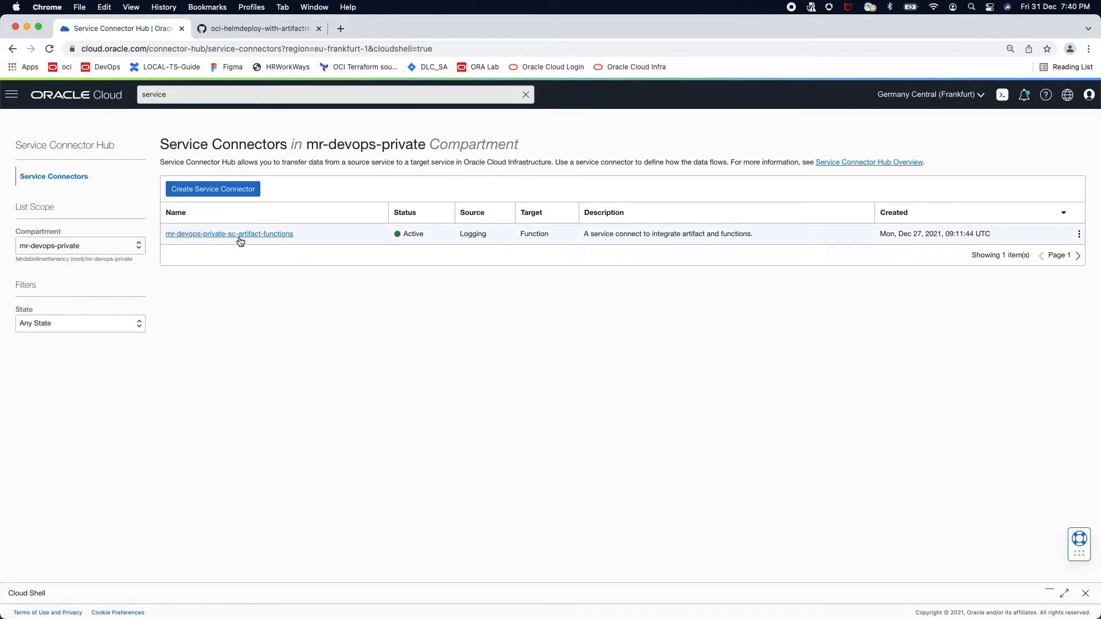
pyautogui.click(240, 241)
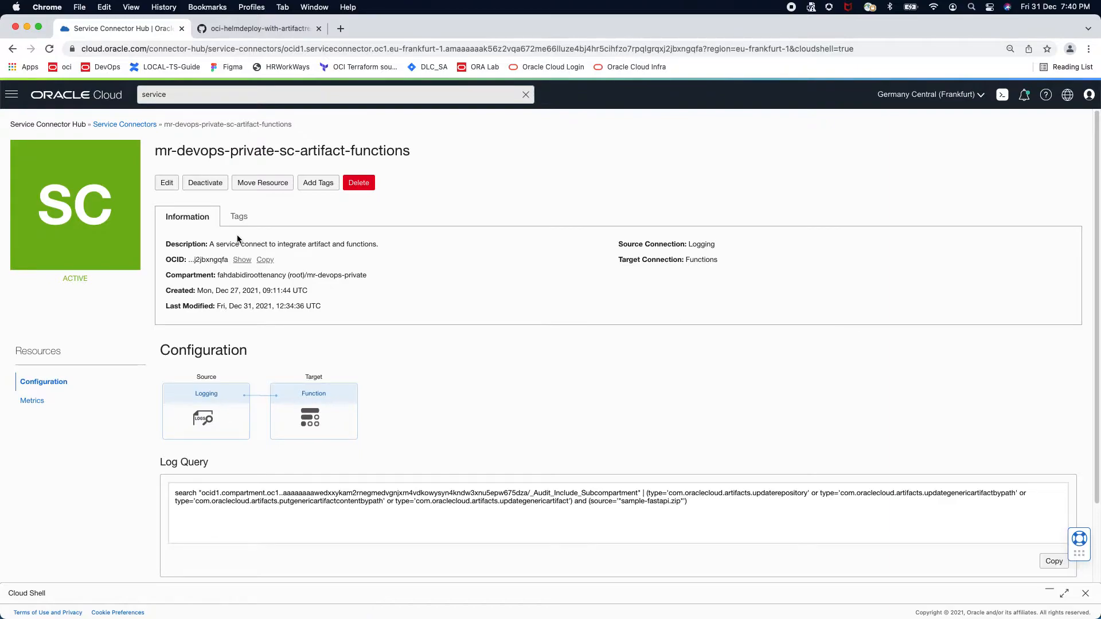
# Start editing the service connector and switch its source connection from the advanced query to Basic mode
pyautogui.click(167, 183)
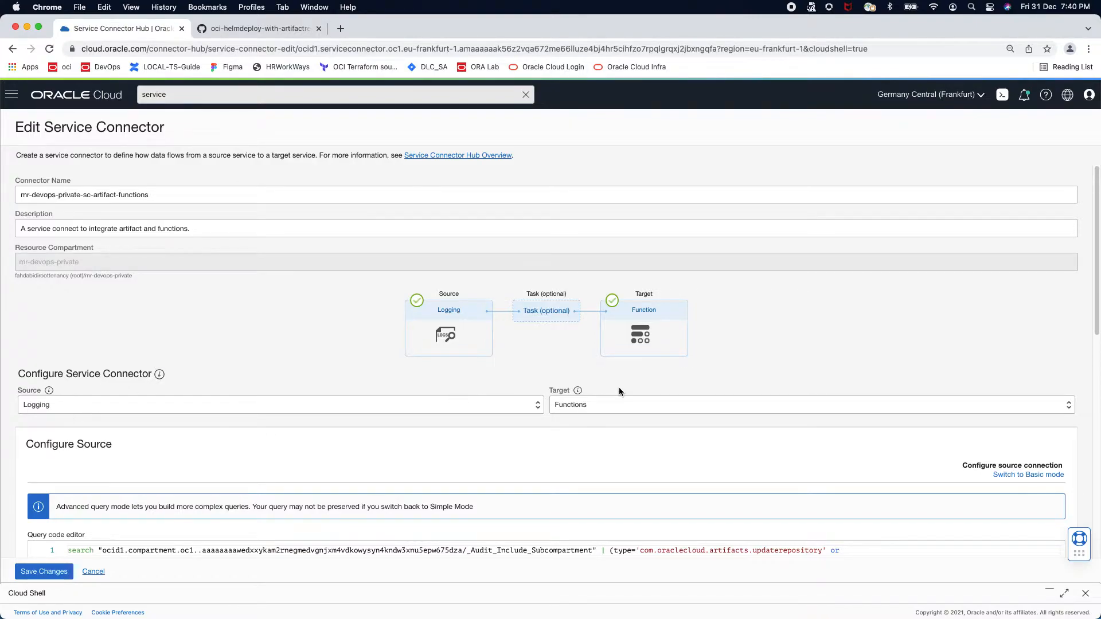
pyautogui.scroll(-5, 336, 479)
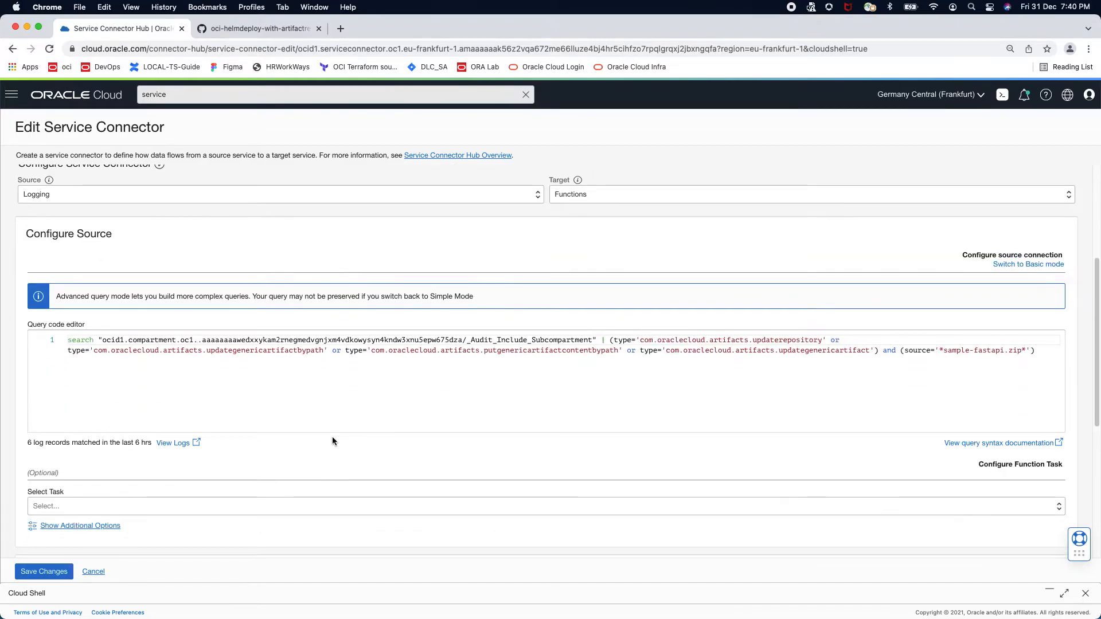
pyautogui.click(1037, 266)
pyautogui.click(363, 236)
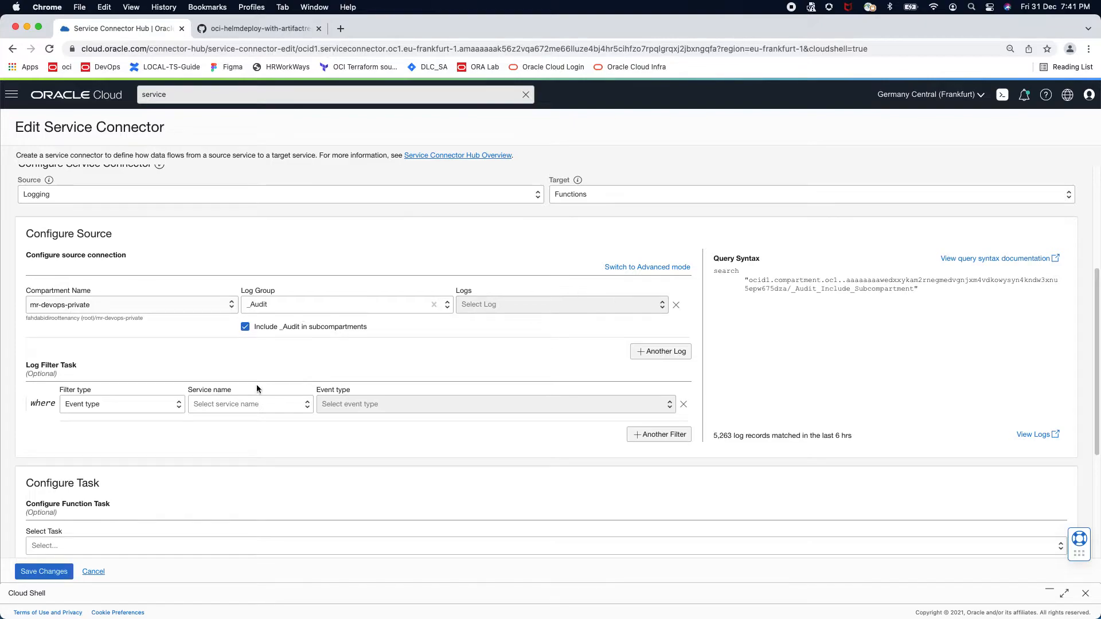
# Filter the audit log on the Artifact Registry service with event types Generic Artifact - Update, Update By Path and Upload By Path
pyautogui.click(225, 402)
pyautogui.write('artif')
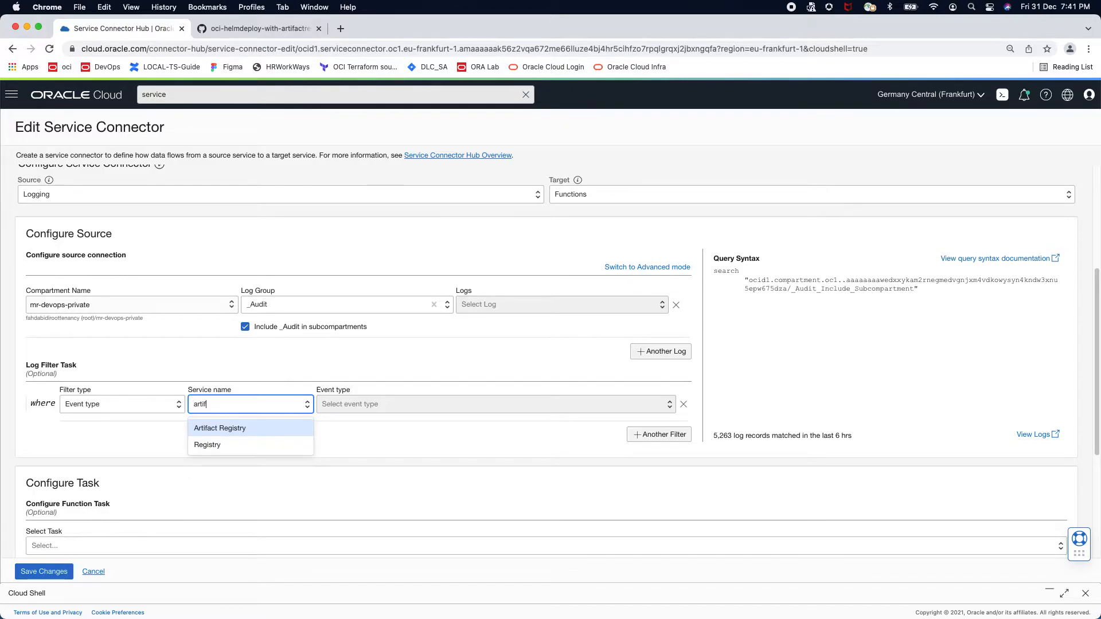
pyautogui.click(244, 431)
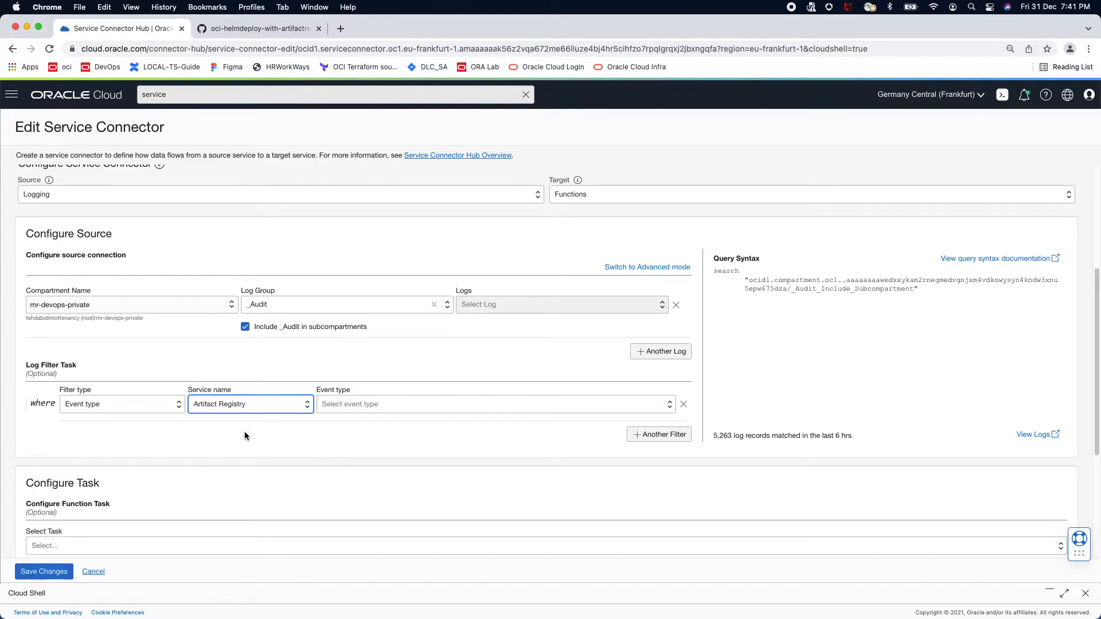
pyautogui.click(350, 405)
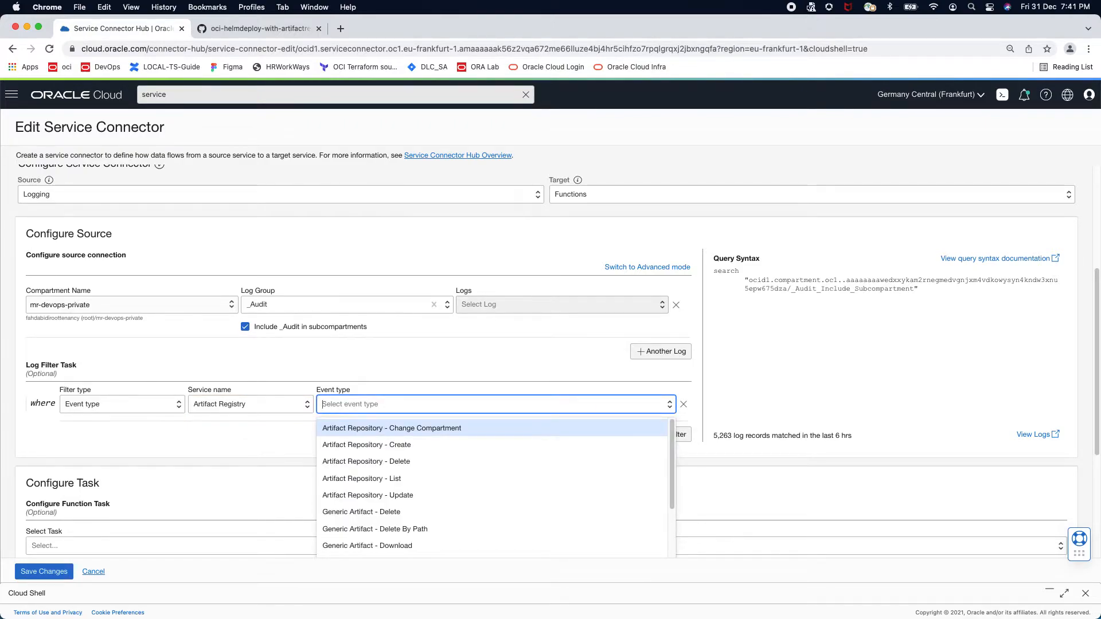
pyautogui.write('up')
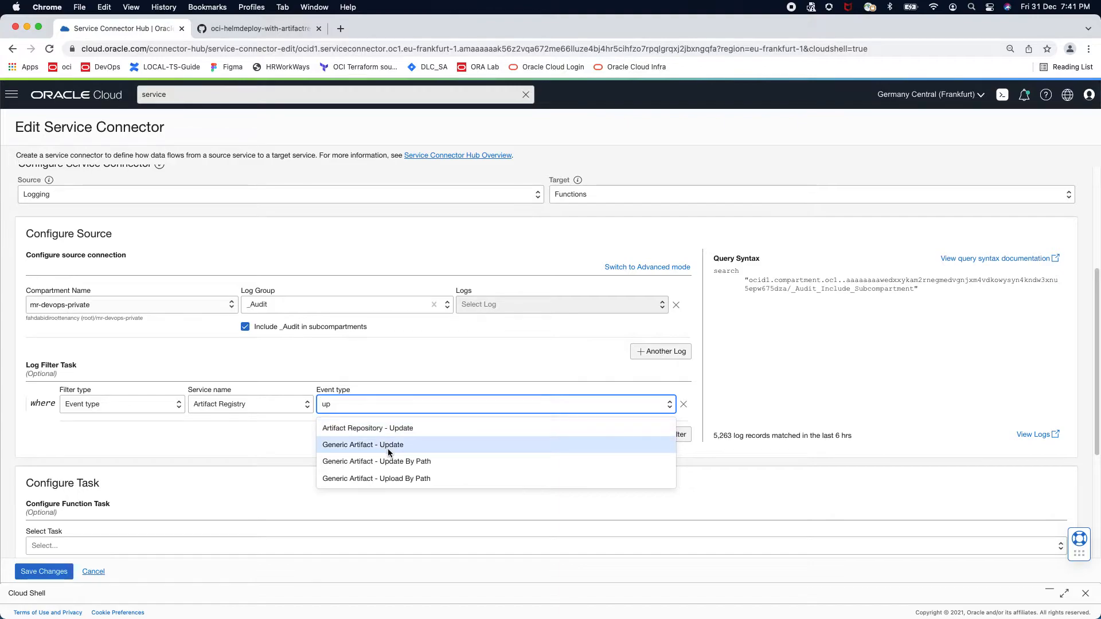
pyautogui.click(399, 464)
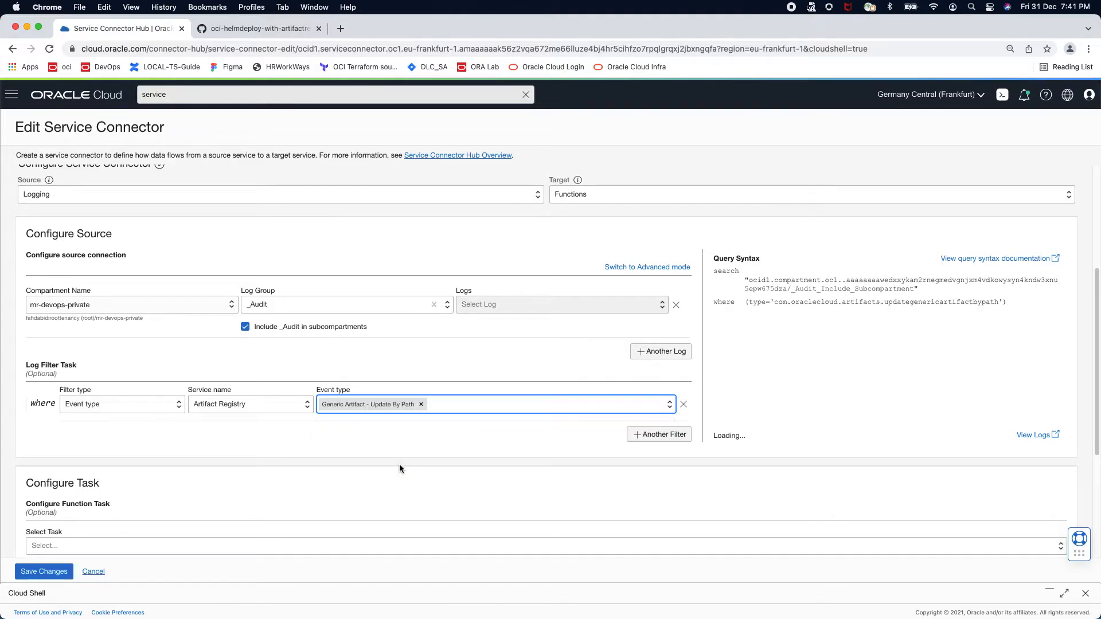
pyautogui.write('uplo')
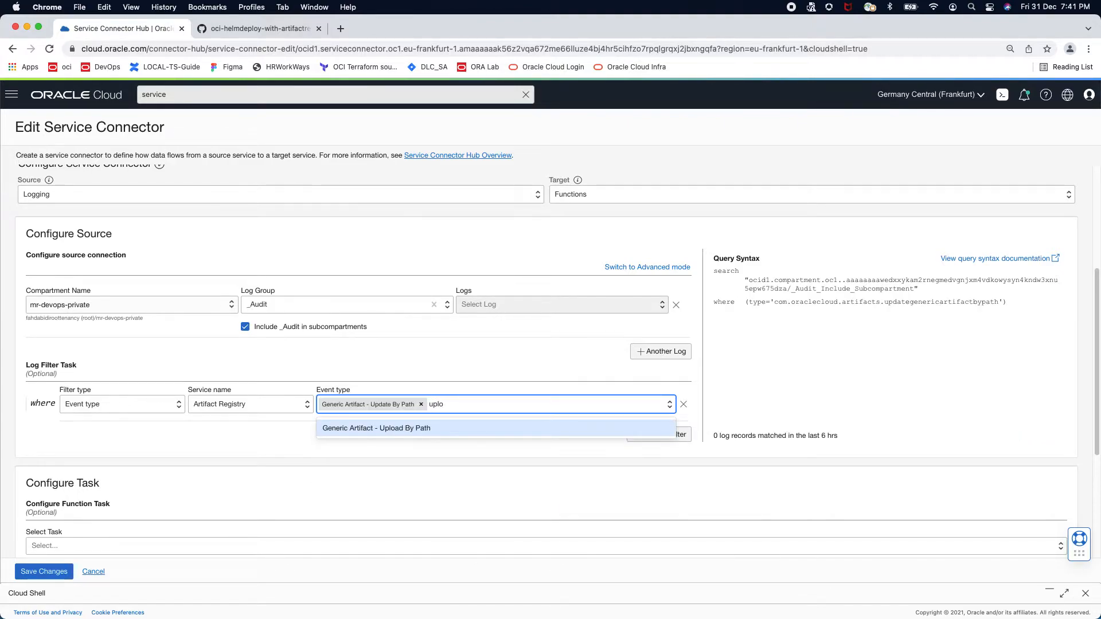
pyautogui.press('Return')
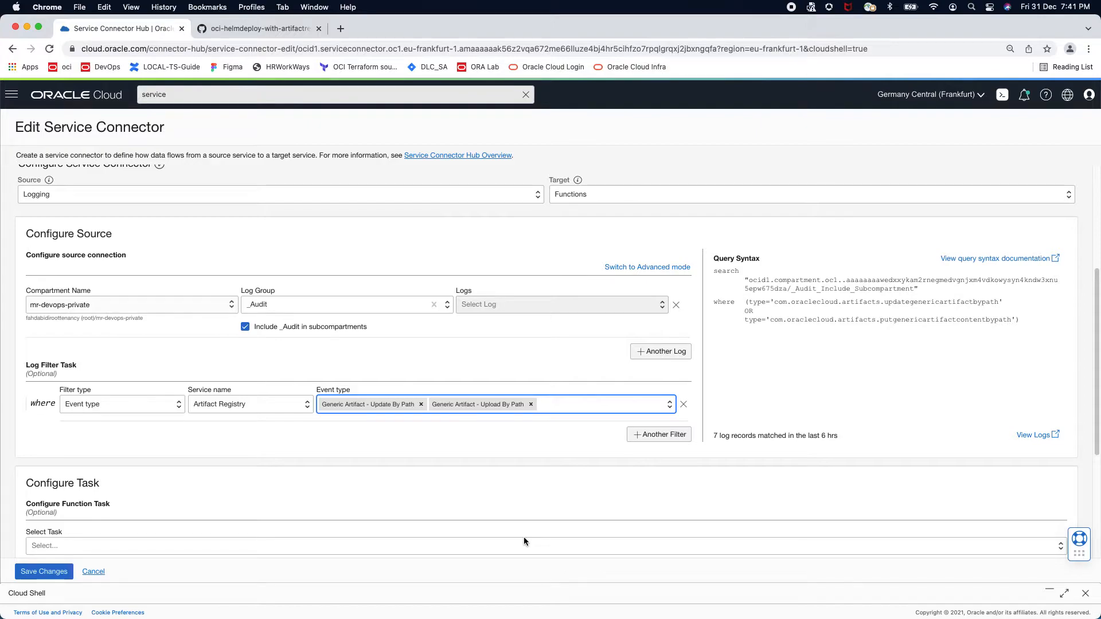
pyautogui.write('upl')
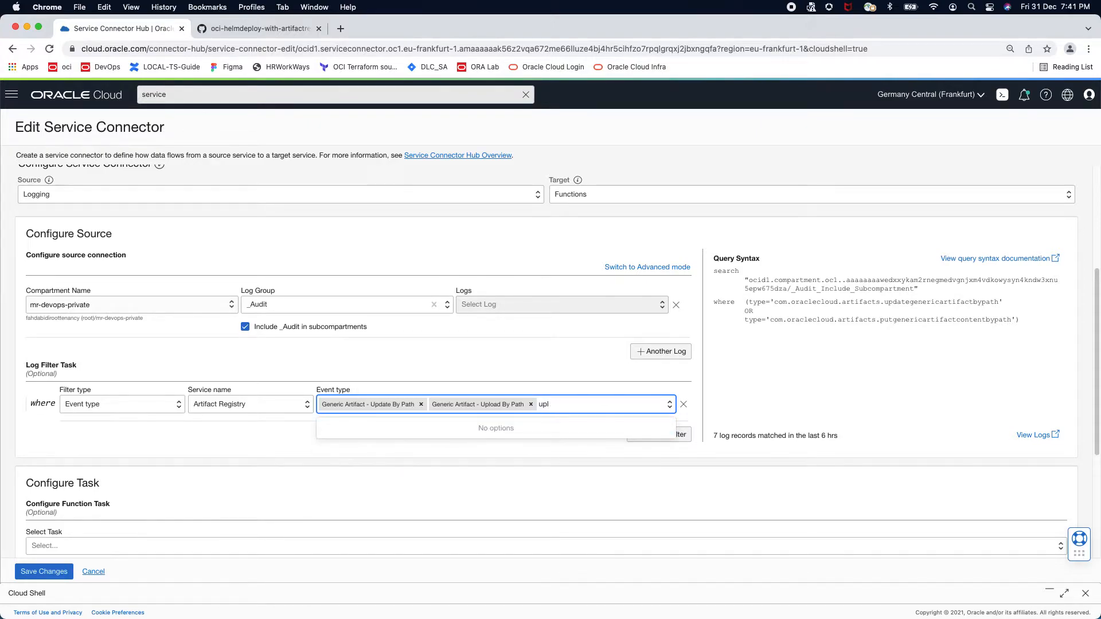
pyautogui.press('BackSpace')
pyautogui.press('BackSpace')
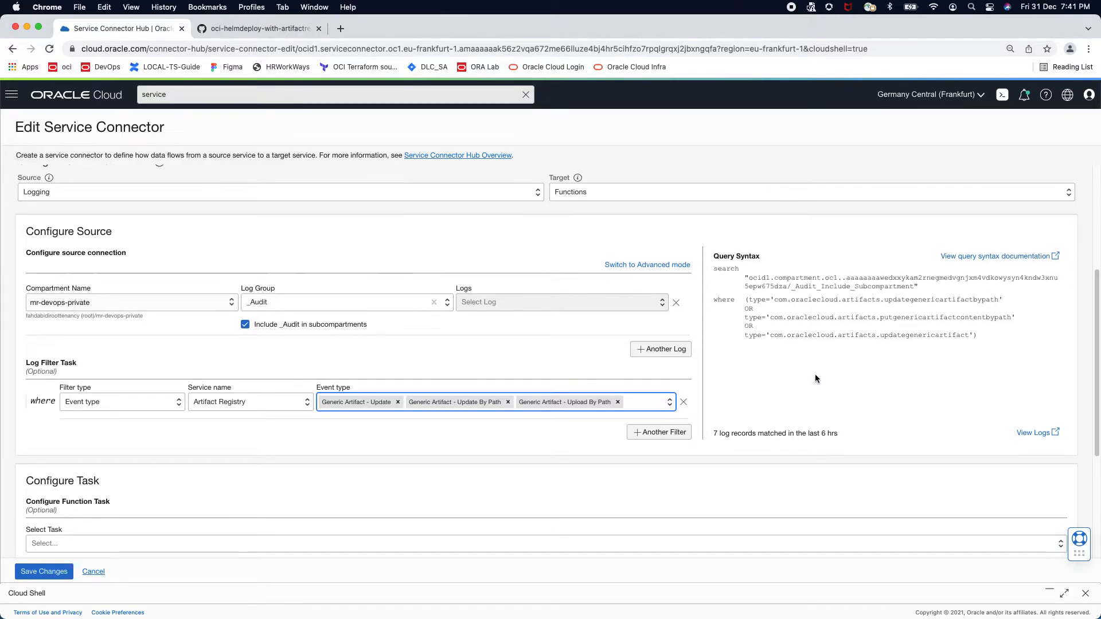
# Add another log filter of type Attribute with source as the attribute name
pyautogui.scroll(-1, 815, 378)
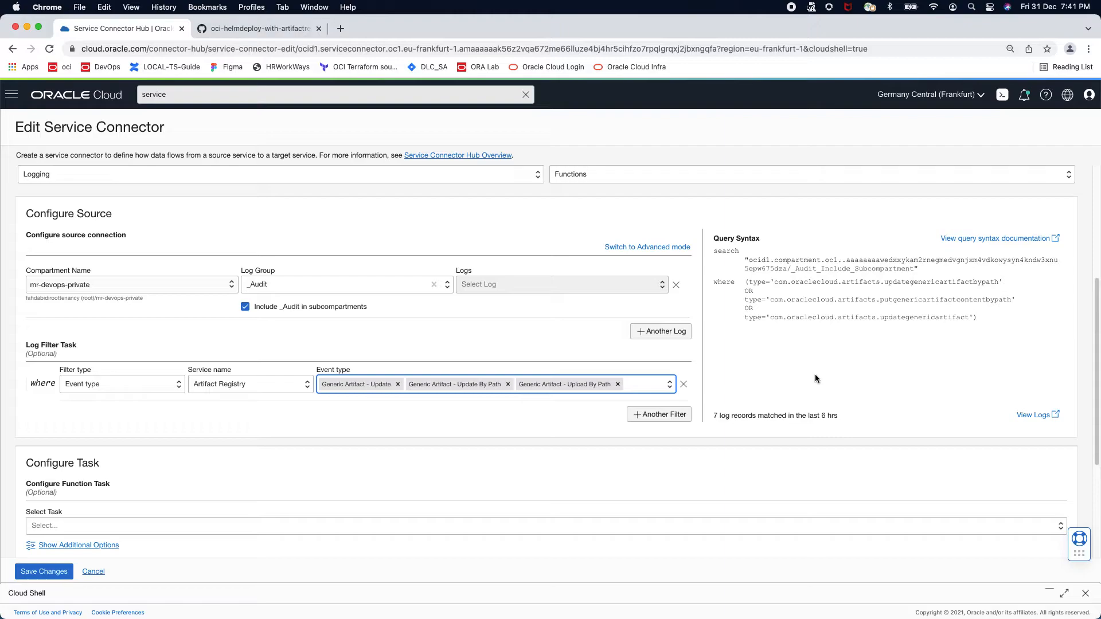
pyautogui.click(662, 416)
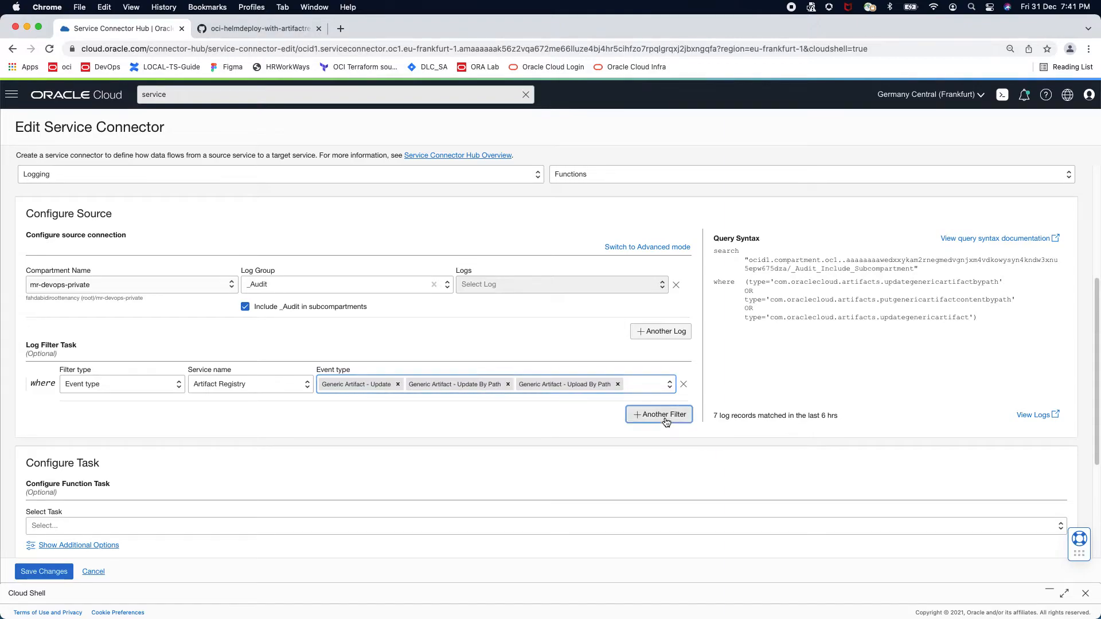
pyautogui.click(139, 424)
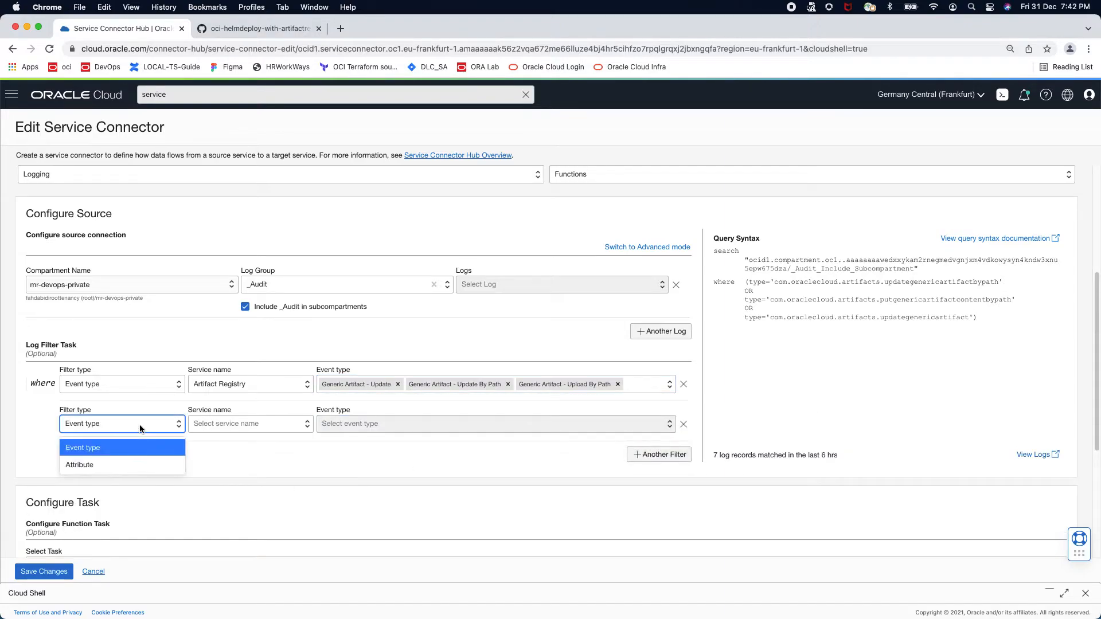
pyautogui.click(143, 459)
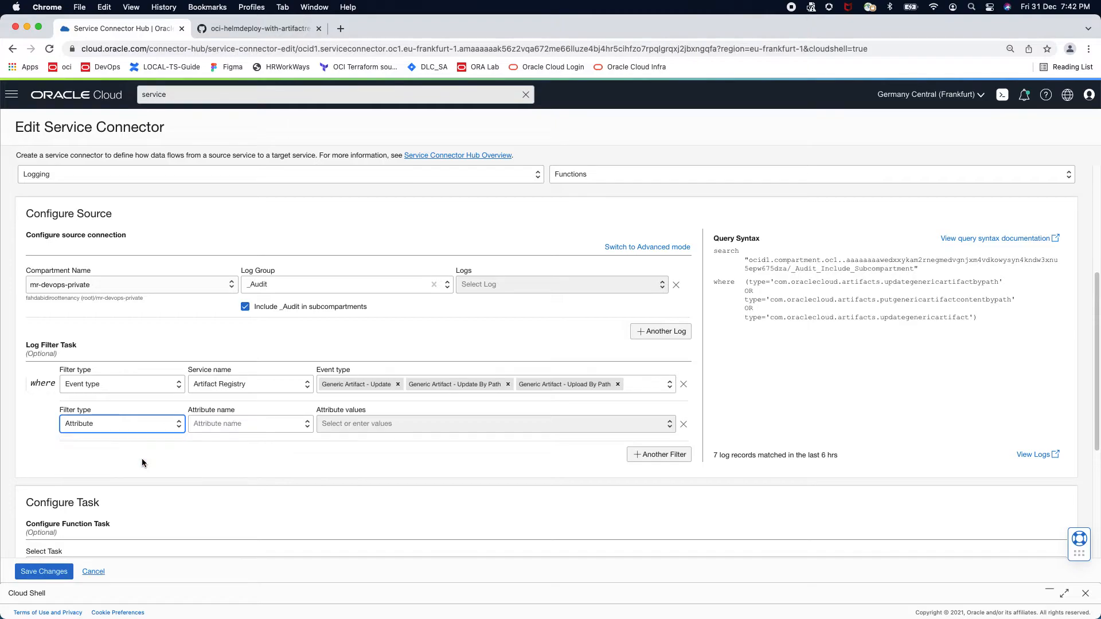
pyautogui.click(229, 425)
pyautogui.scroll(-10, 258, 516)
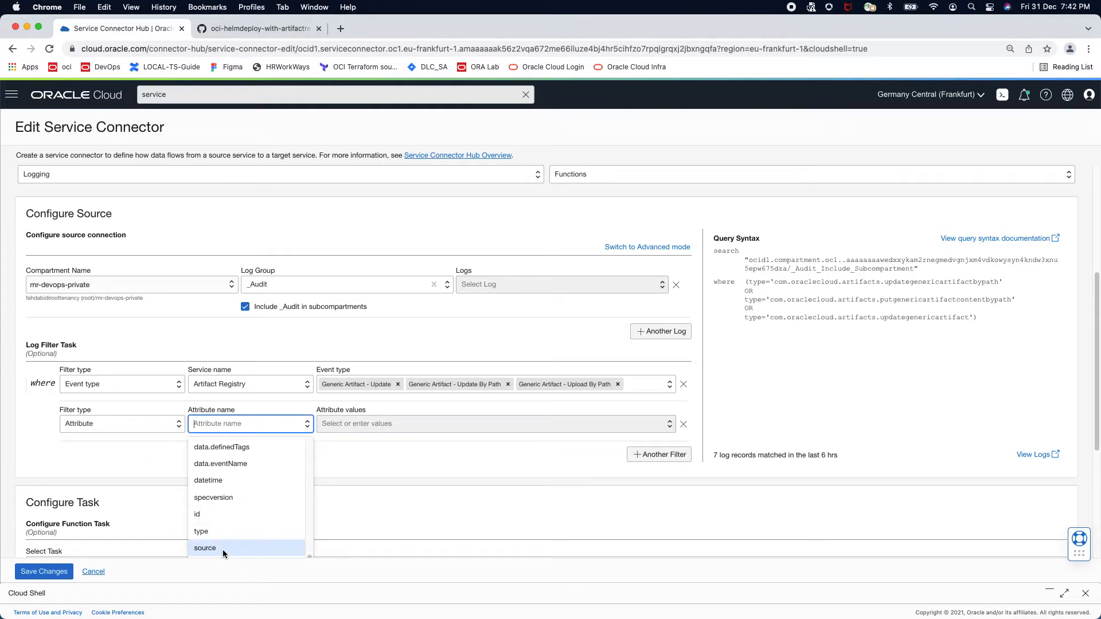
pyautogui.click(223, 549)
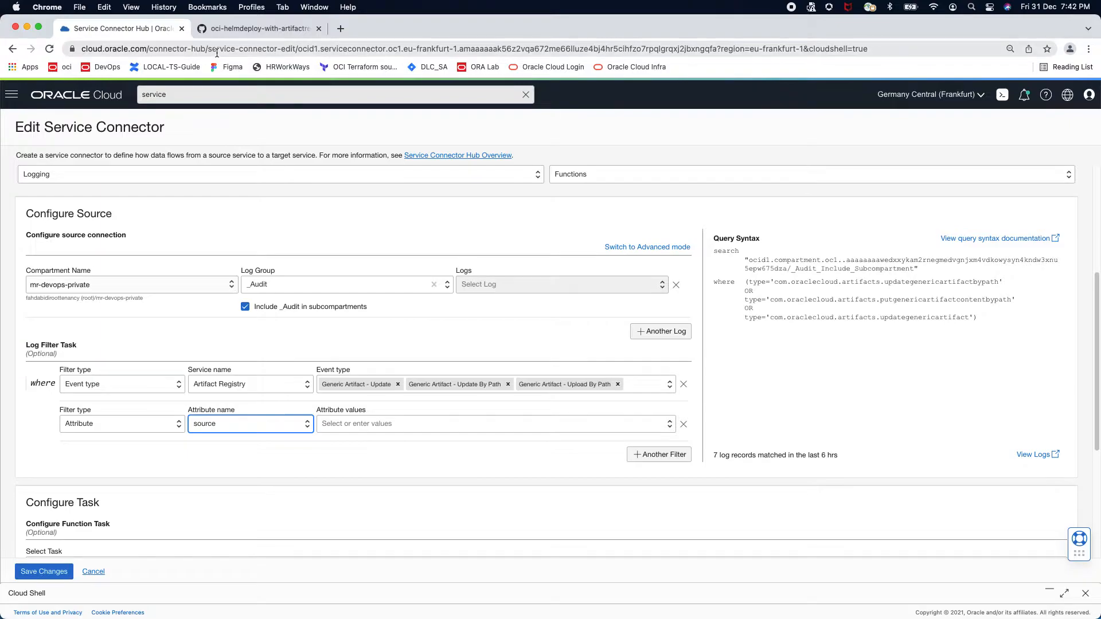
# Open Artifact Registry in a duplicated console tab and review the artifact paths in mr-devops-private-artifact-repo
pyautogui.rightClick(150, 29)
pyautogui.click(177, 103)
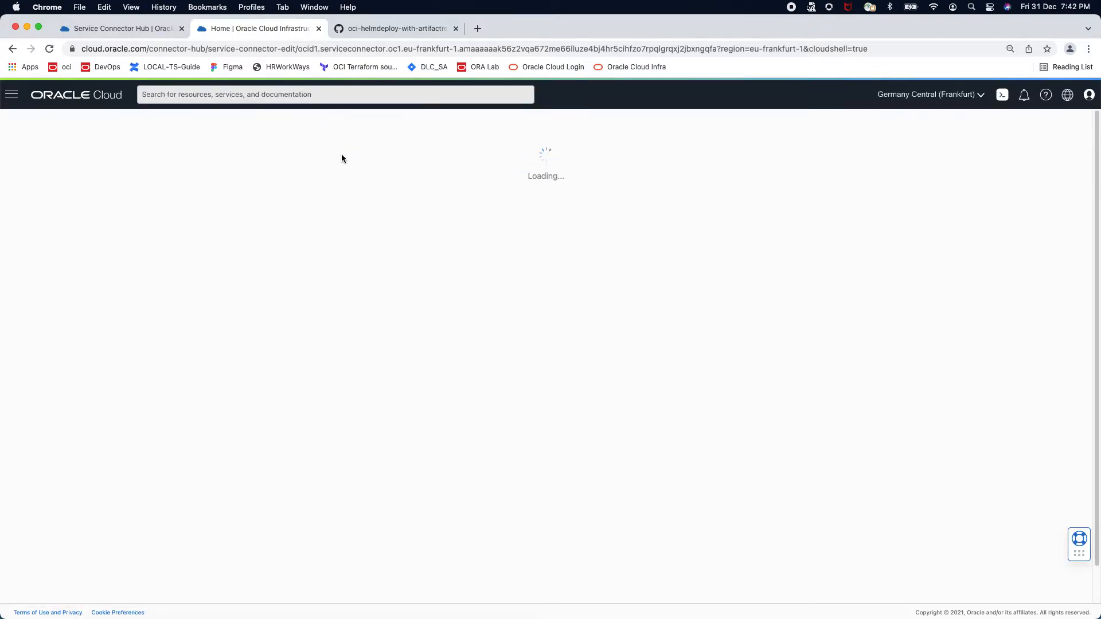
pyautogui.click(287, 93)
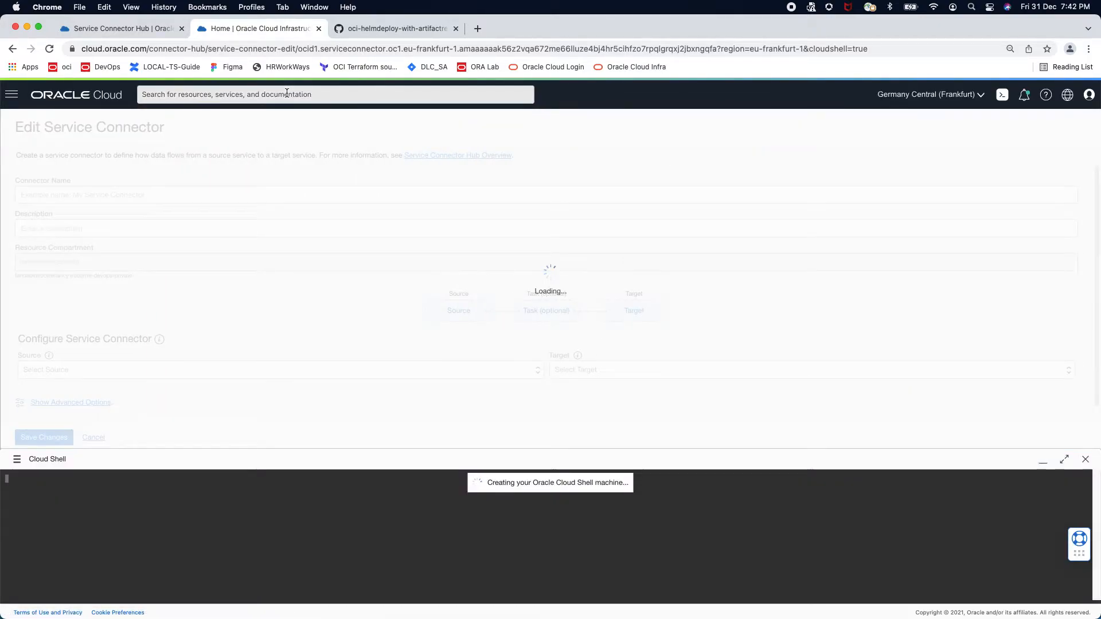
pyautogui.click(287, 93)
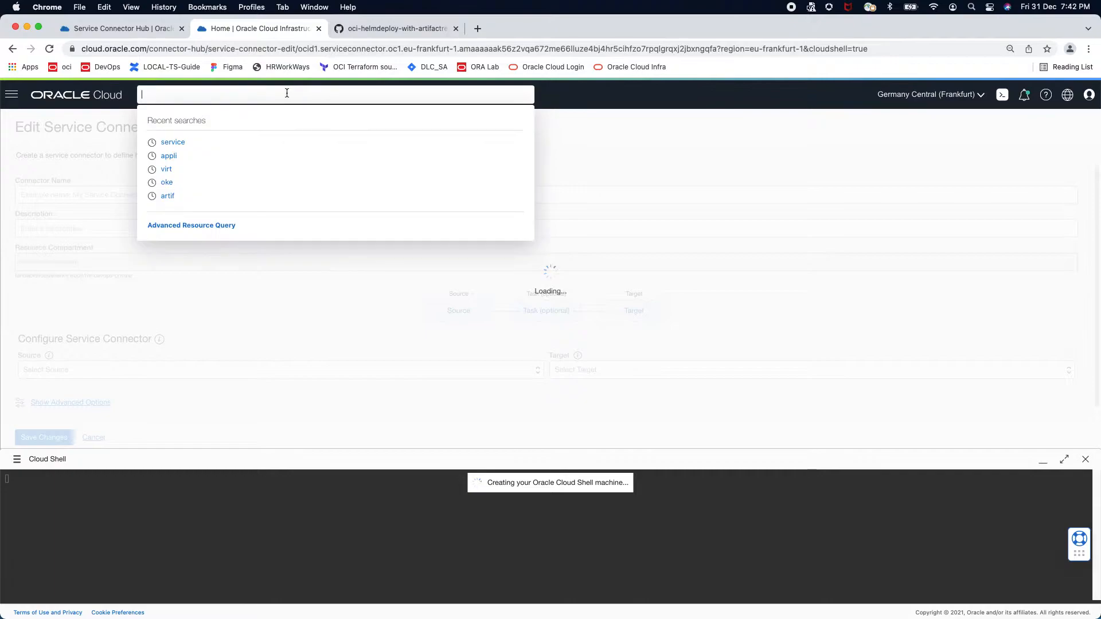
pyautogui.write('arti')
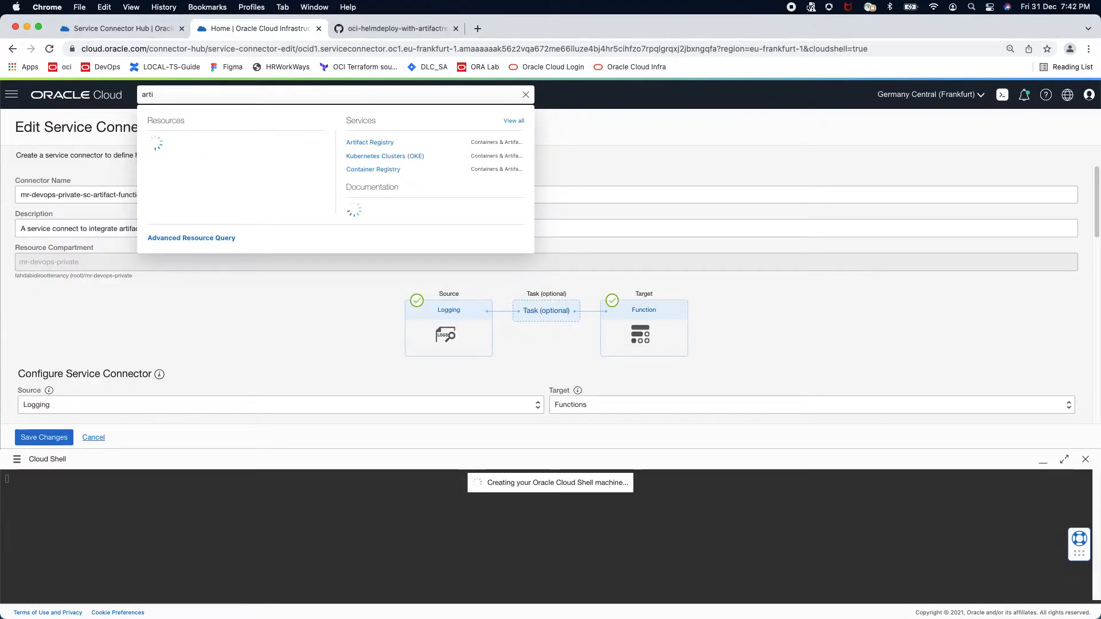
pyautogui.click(374, 143)
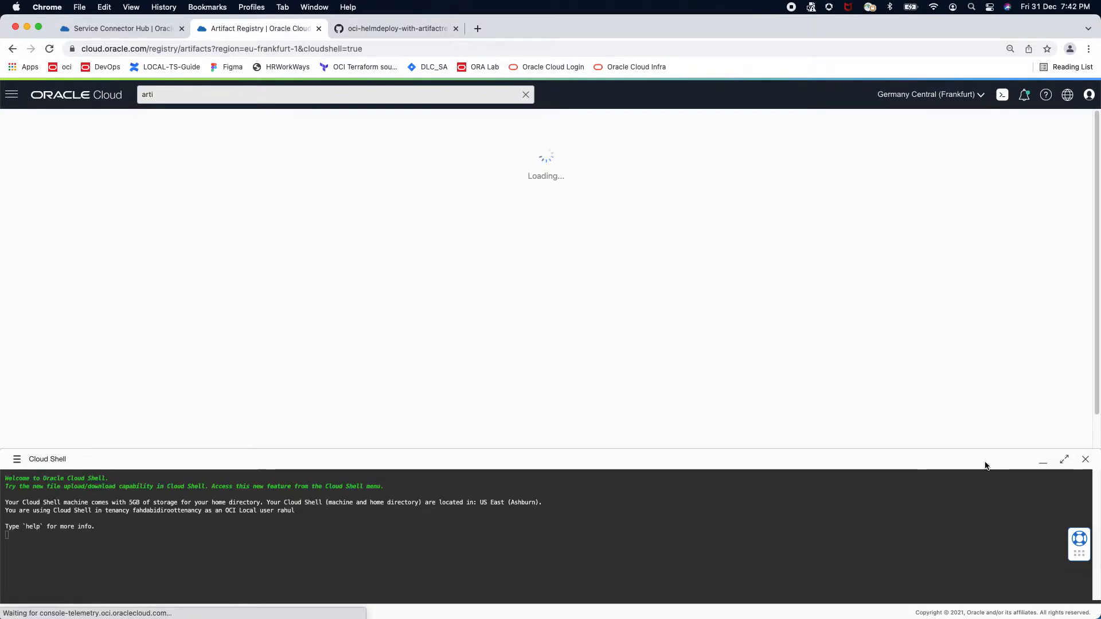
pyautogui.click(1043, 463)
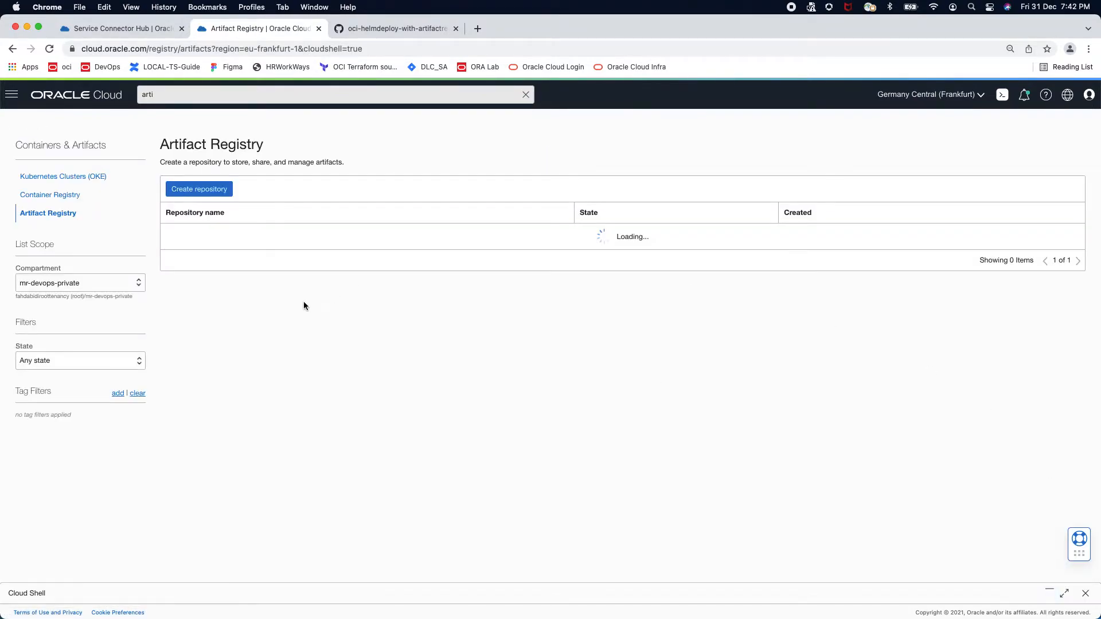
pyautogui.click(226, 235)
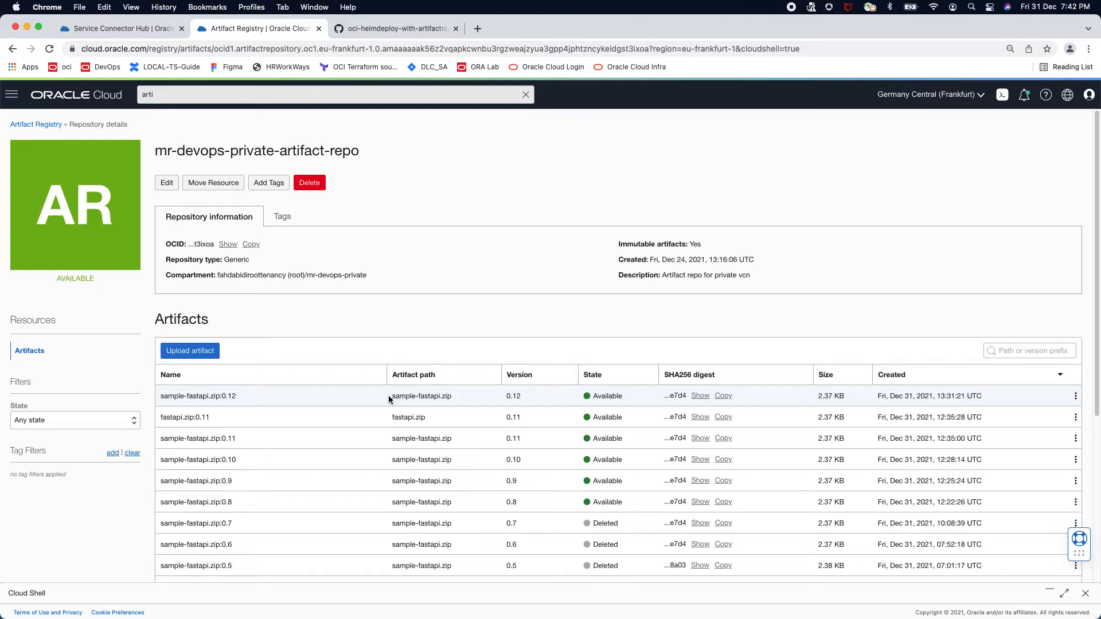
pyautogui.click(114, 33)
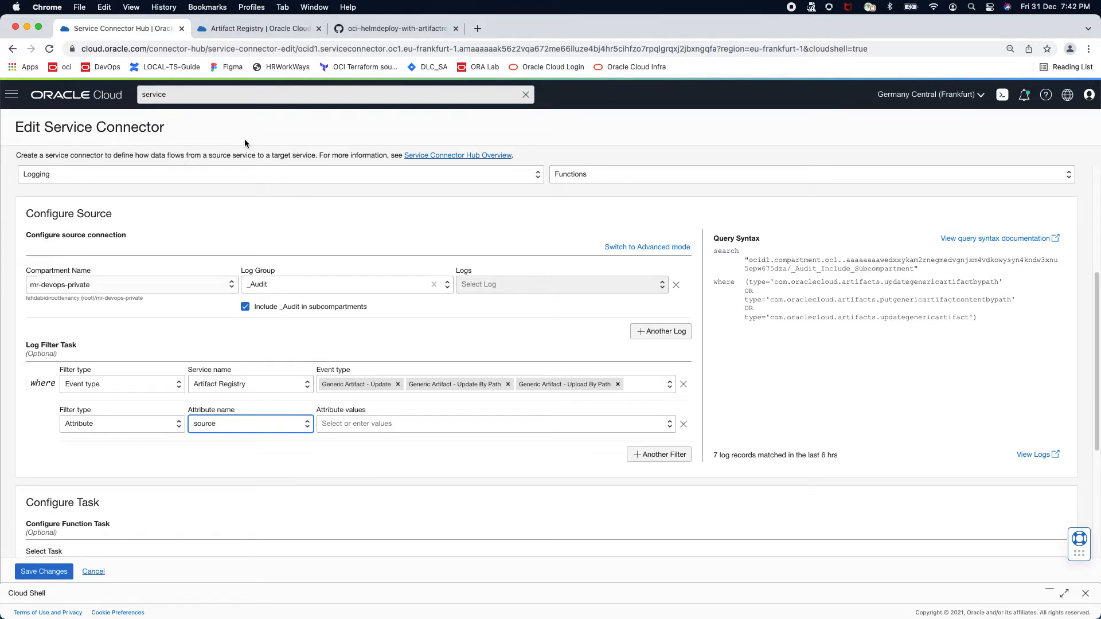
pyautogui.click(229, 32)
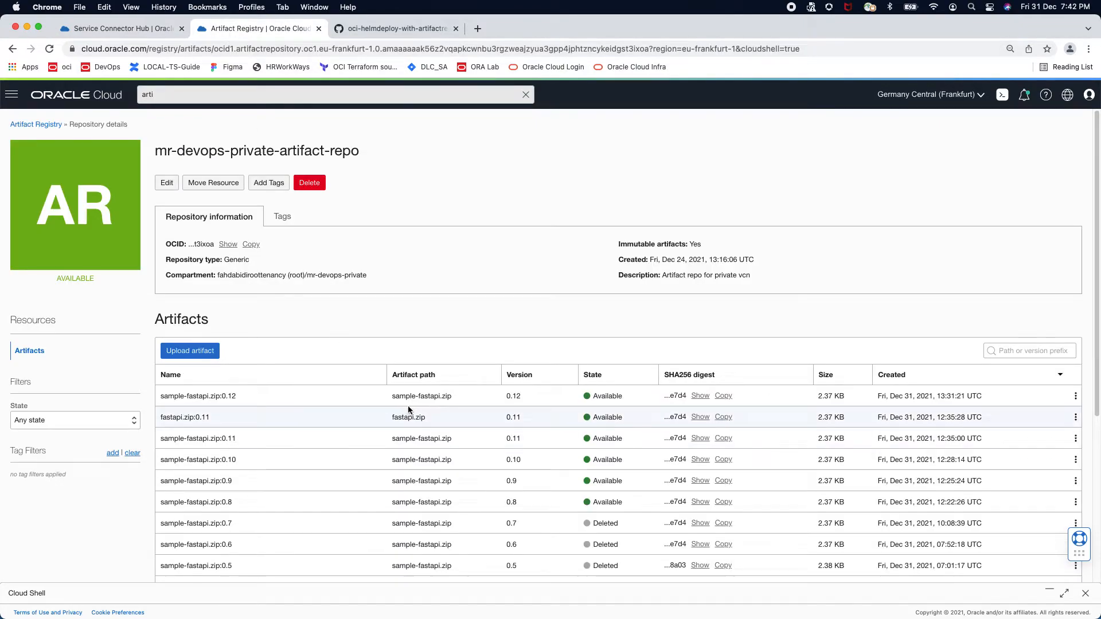
# Return to the service connector edit form and set the source attribute filter's value to *sample-fastapi.zip*
pyautogui.hotkey('ctrl', 'shift', 'Tab')
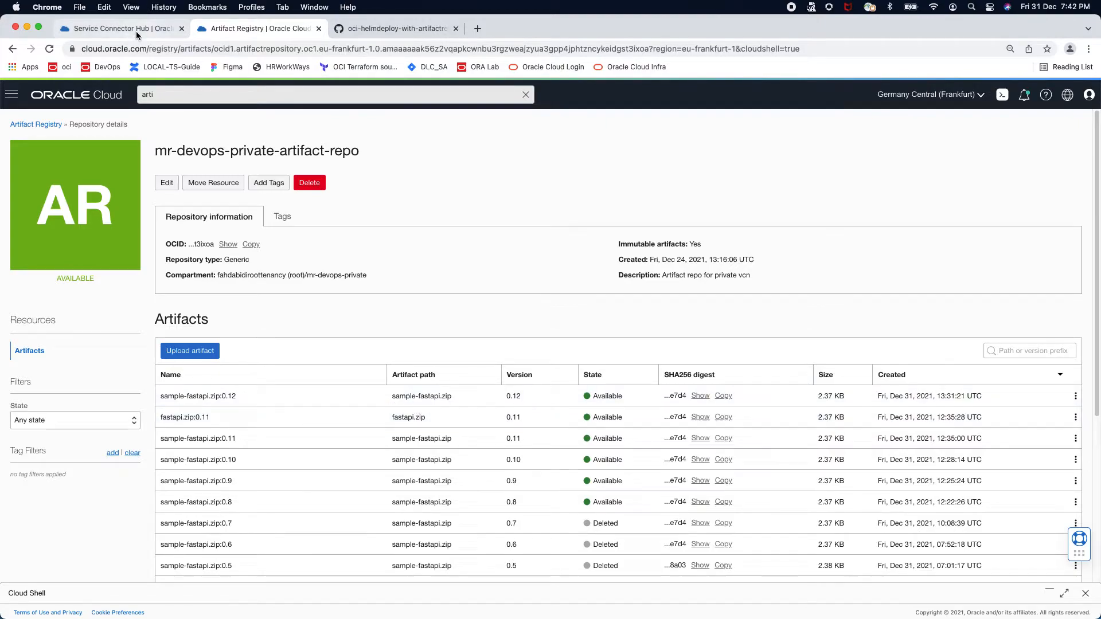
pyautogui.click(443, 431)
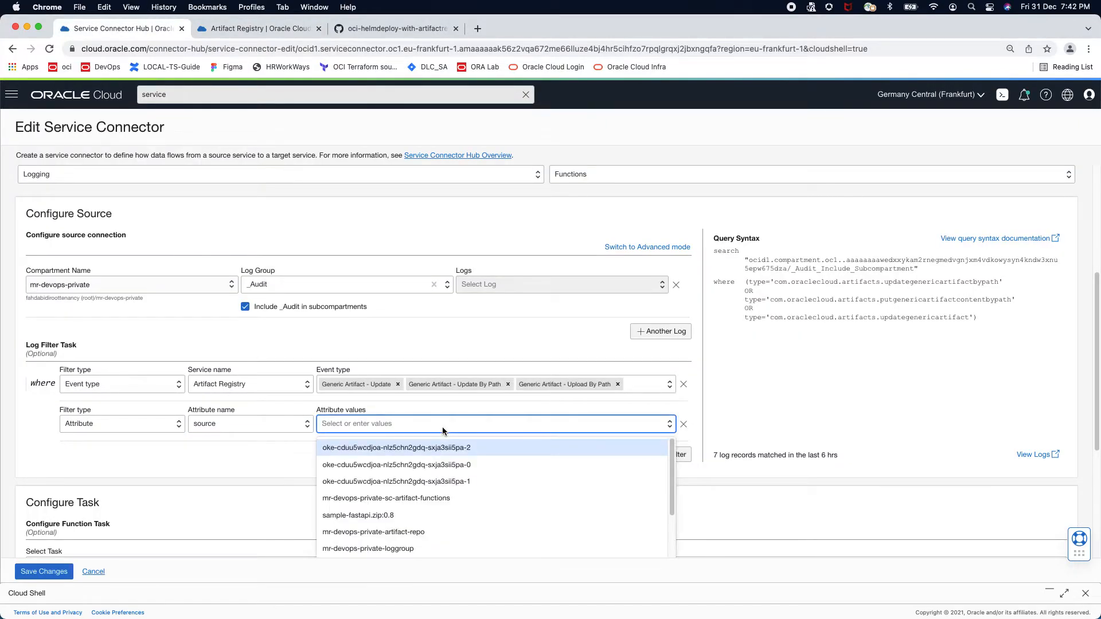
pyautogui.write('*sample-fastapi')
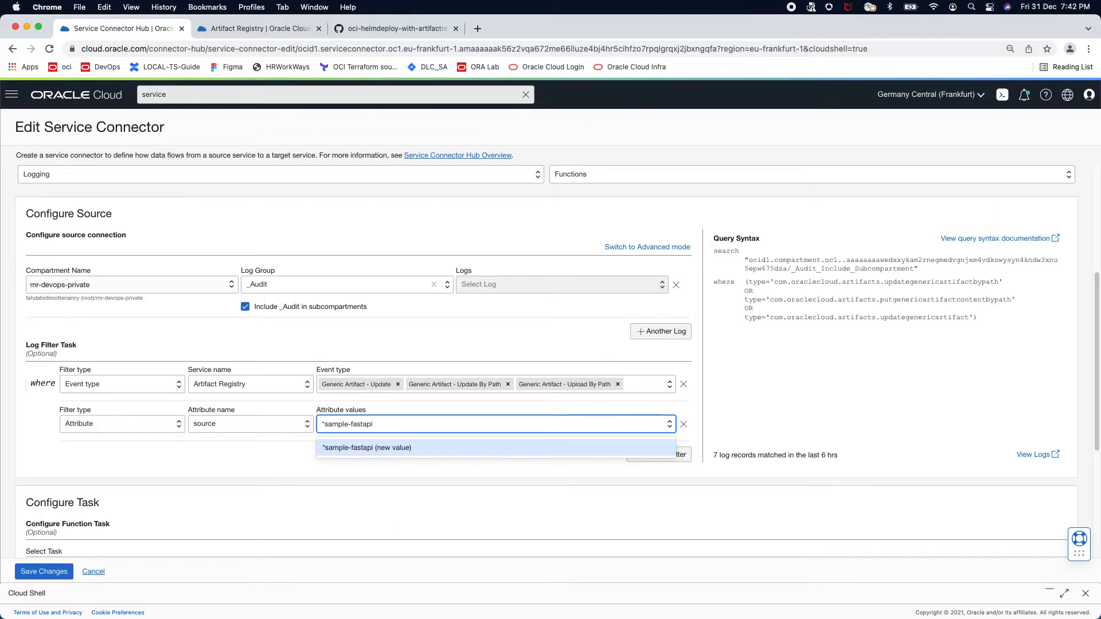
pyautogui.write('.zip*')
pyautogui.click(365, 447)
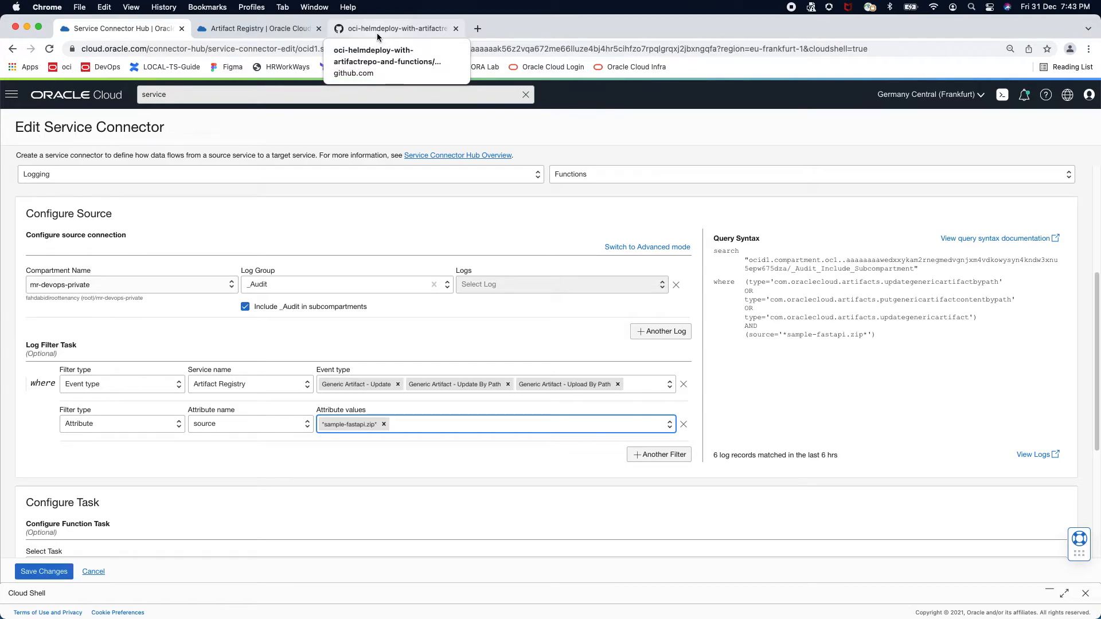
# Check the artifact repository listing and change the second log filter's attribute name to data.request.path
pyautogui.click(261, 28)
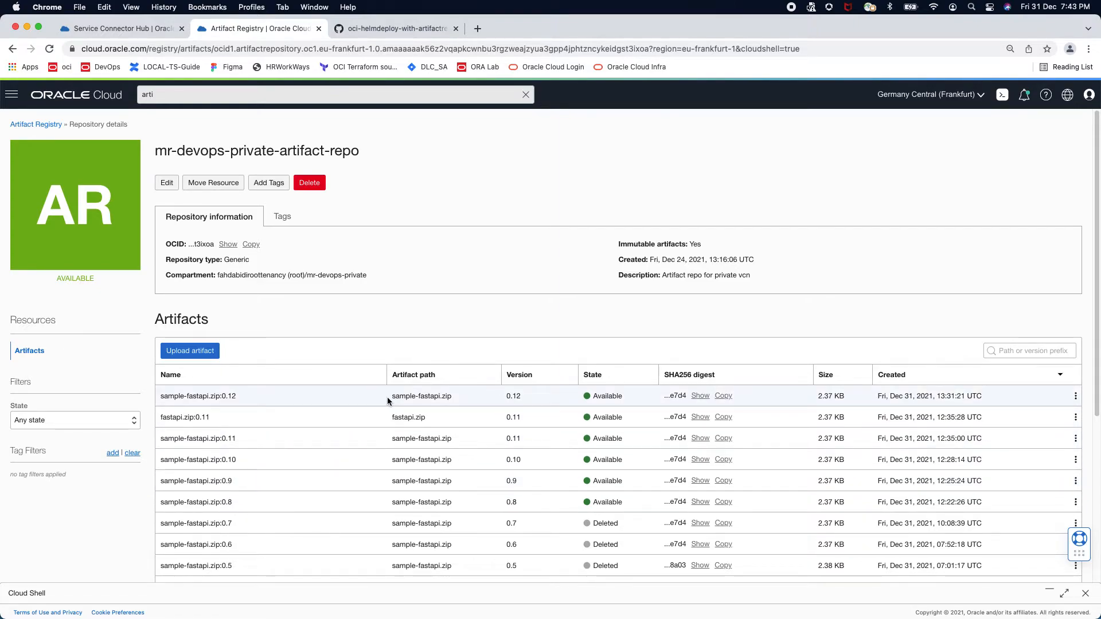
pyautogui.click(120, 30)
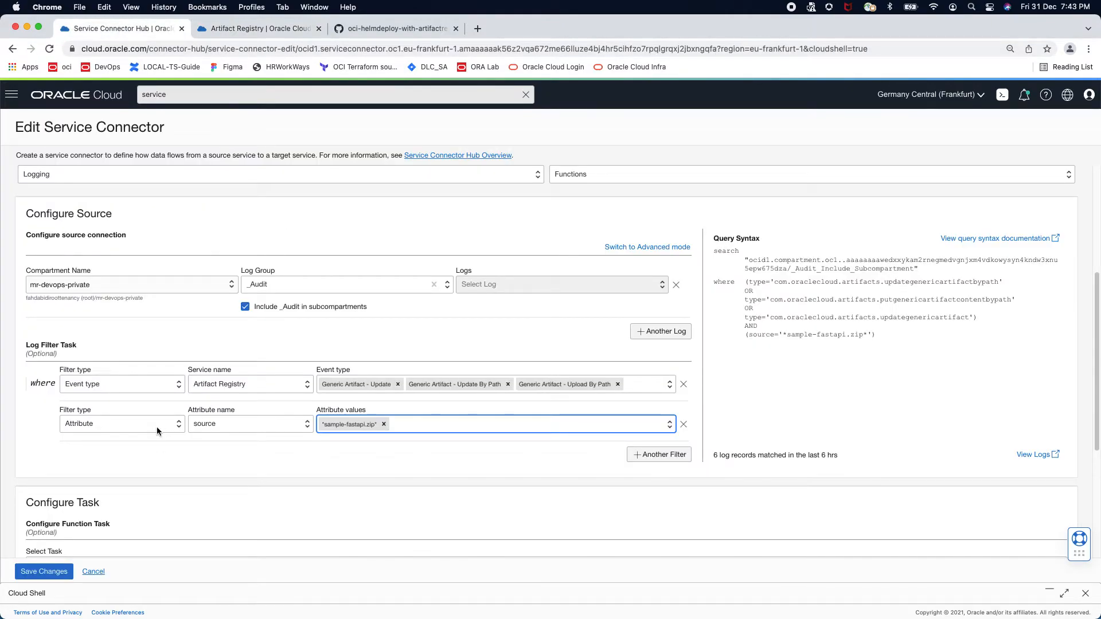
pyautogui.click(248, 425)
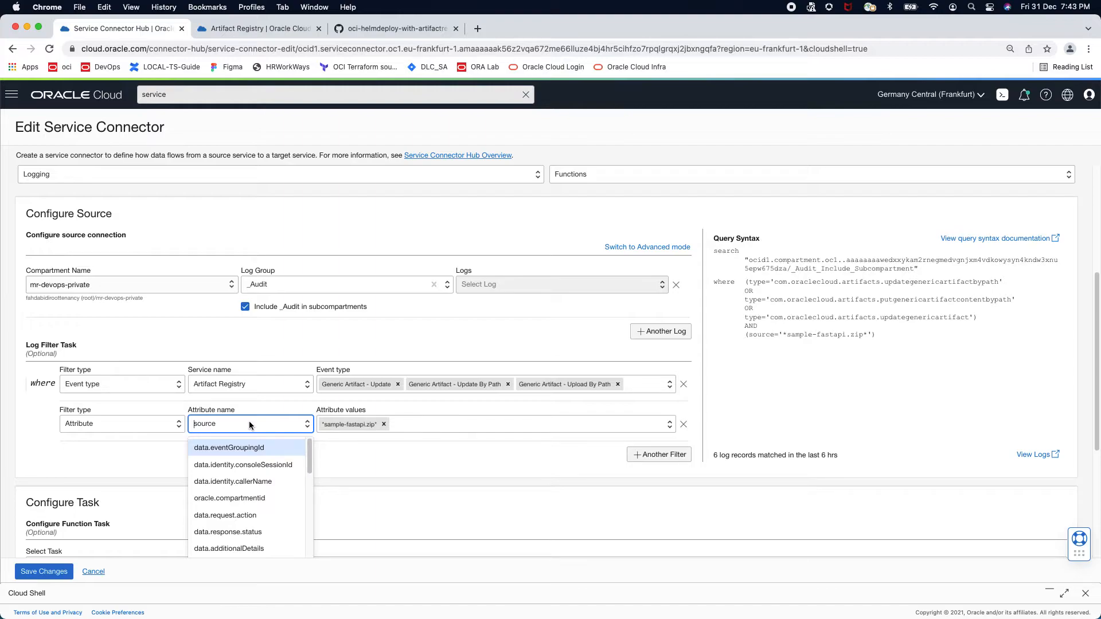
pyautogui.write('path')
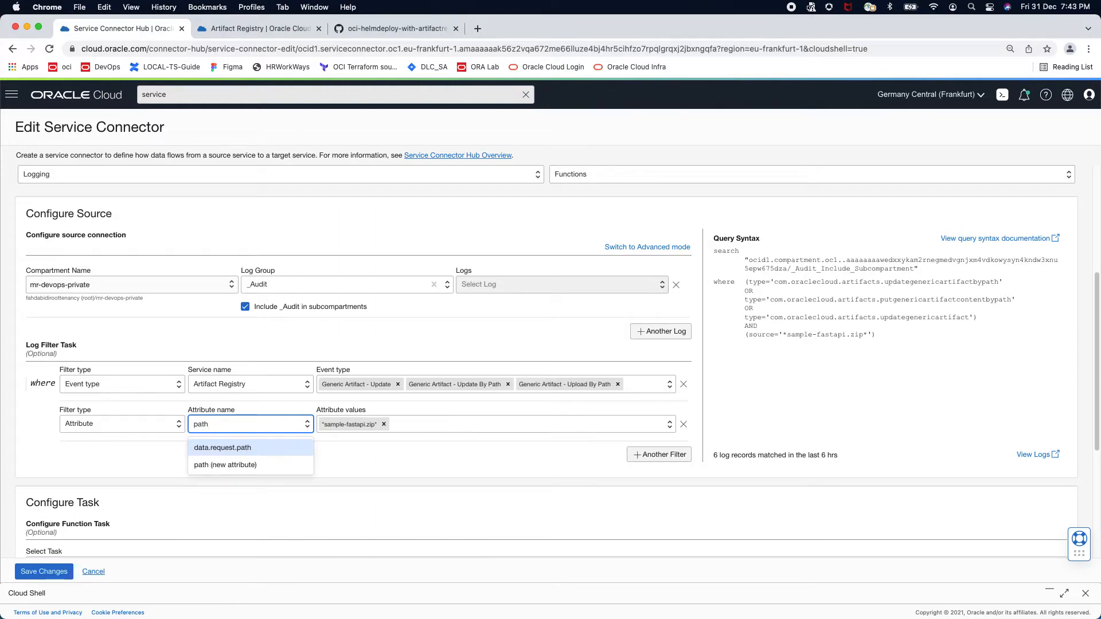
pyautogui.click(270, 454)
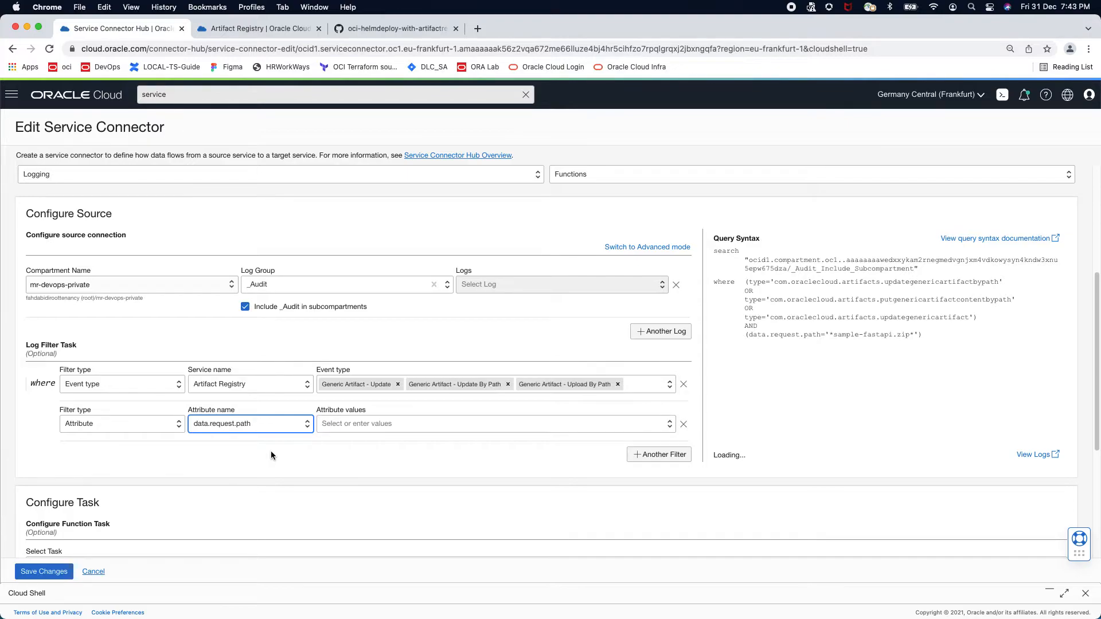
# Copy the OCID of mr-devops-private-artifact-repo and set it, wrapped in asterisks, as the value of the data.request.path filter
pyautogui.click(369, 423)
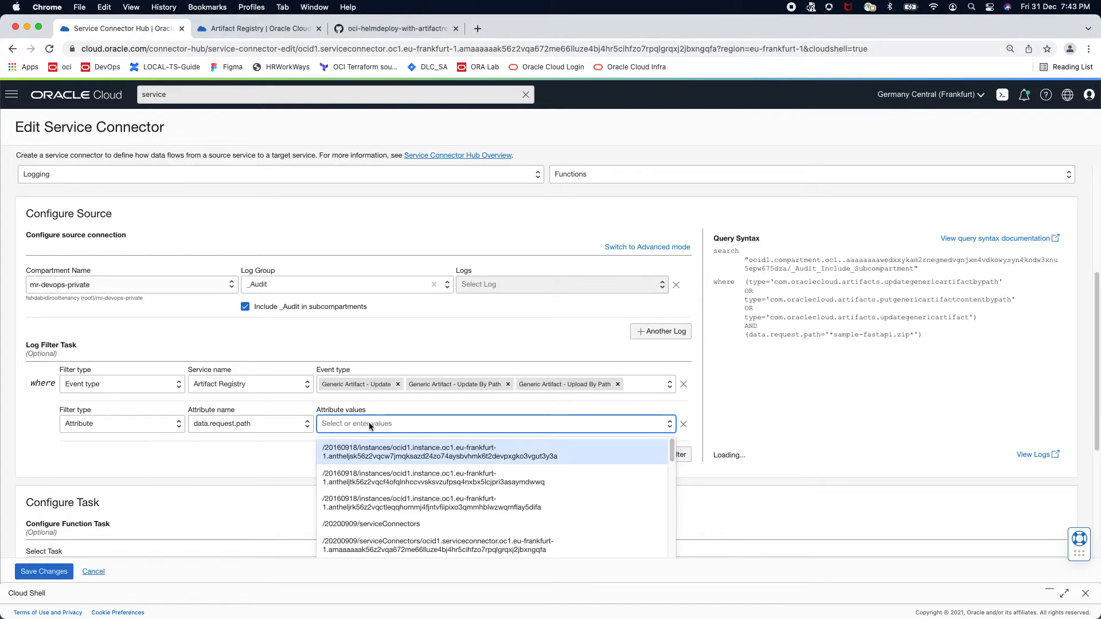
pyautogui.write('*')
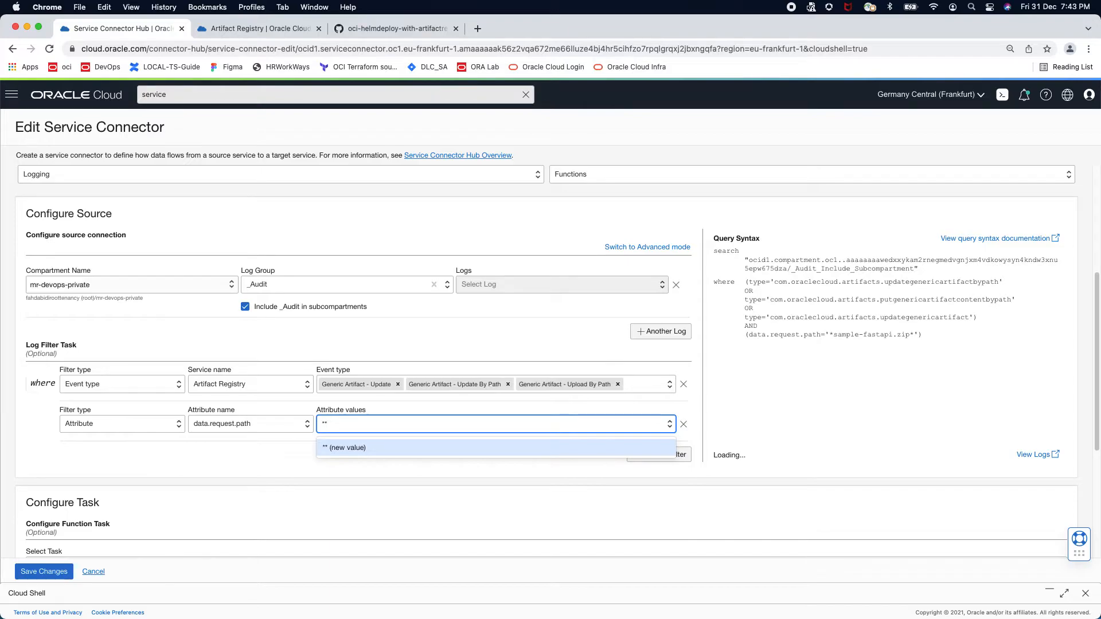
pyautogui.click(259, 28)
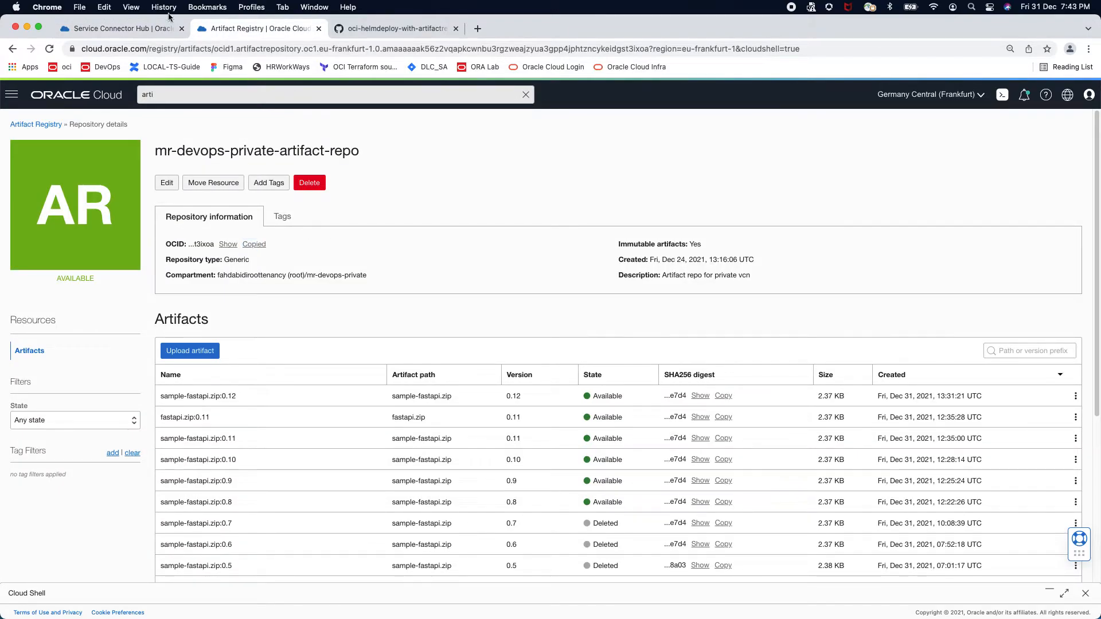
pyautogui.click(147, 29)
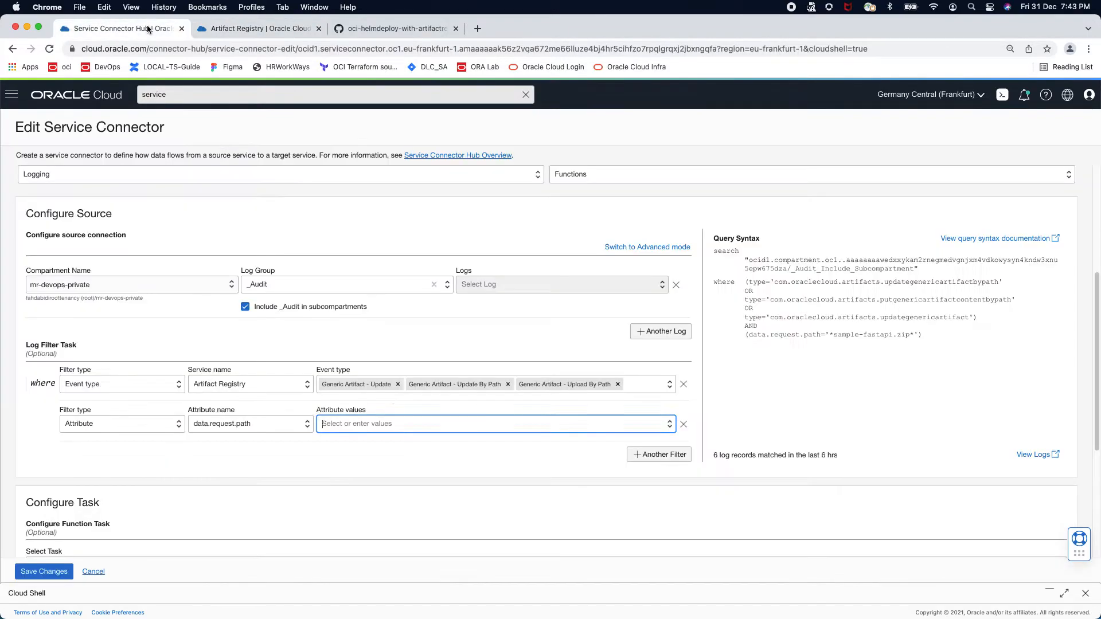
pyautogui.click(354, 424)
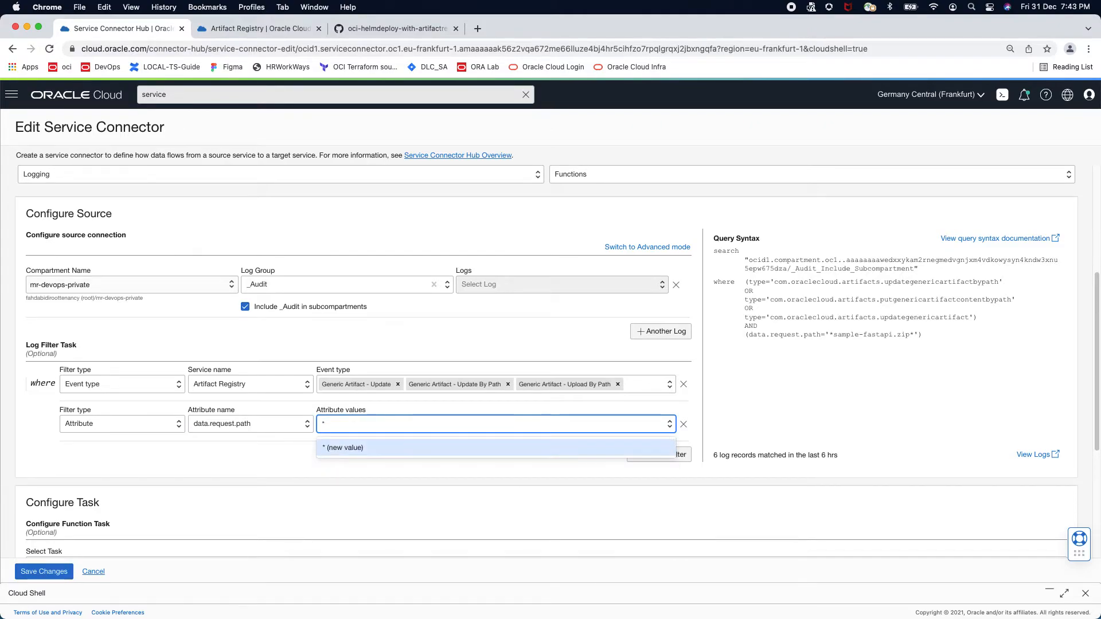
pyautogui.write('ocid1.artifactrepository.oc1.eu-frankfurt-1.0.amaaaaaak56z2vqapkcwnbu3rgzweajzyua3gpp4jphtzncykeidgst3ixoa')
pyautogui.write('*')
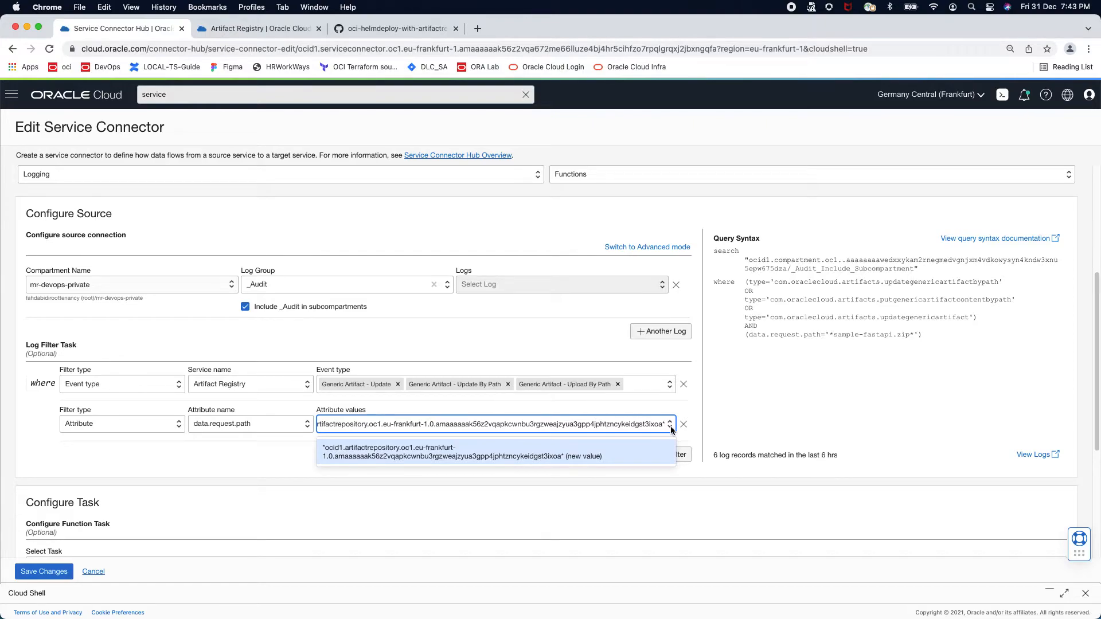
pyautogui.click(608, 449)
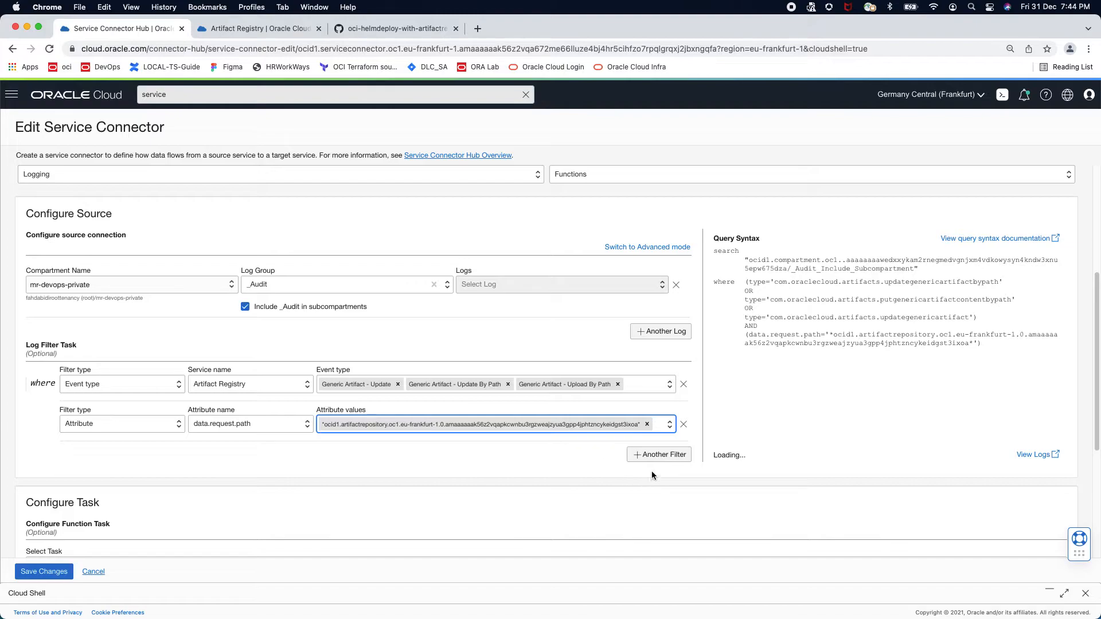
# Add a third log filter of type Attribute with source as the attribute name
pyautogui.click(654, 456)
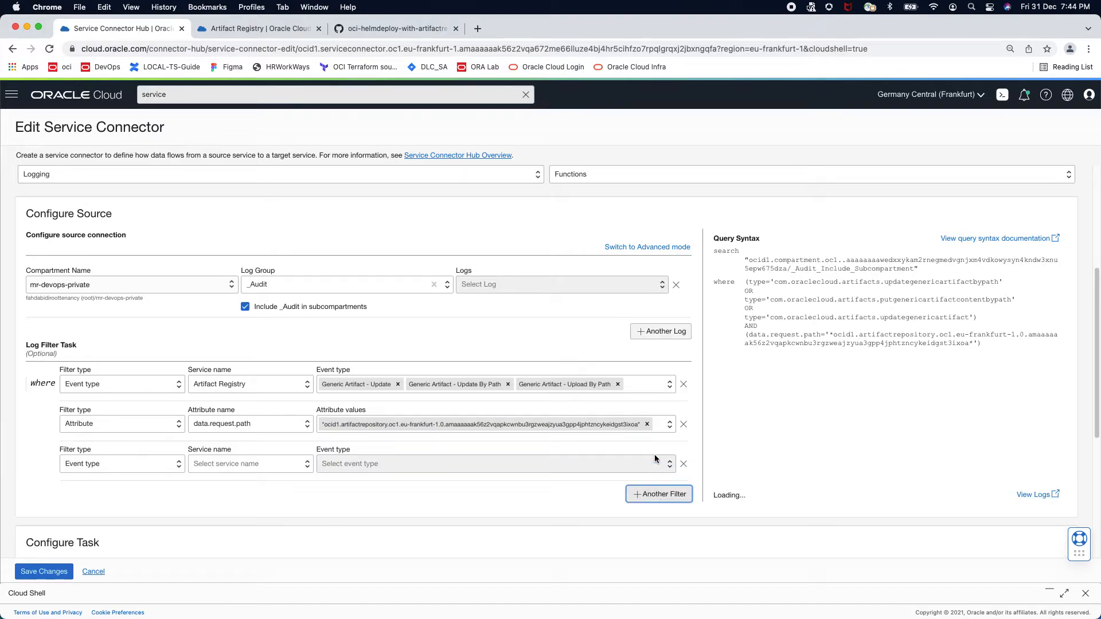
pyautogui.click(114, 465)
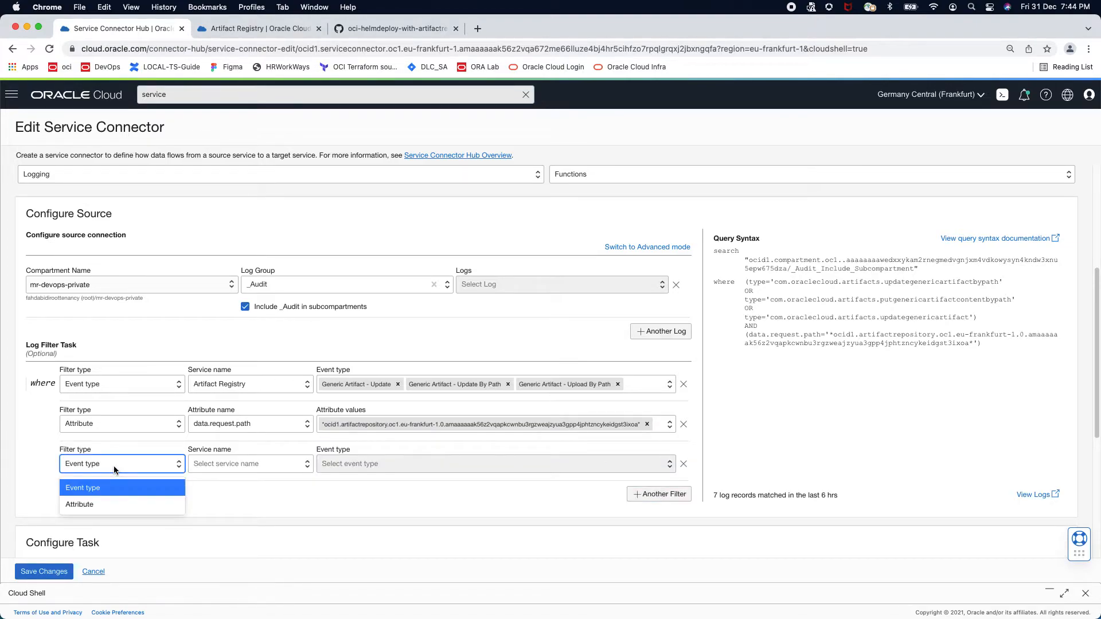
pyautogui.click(107, 502)
pyautogui.click(220, 463)
pyautogui.write('sour')
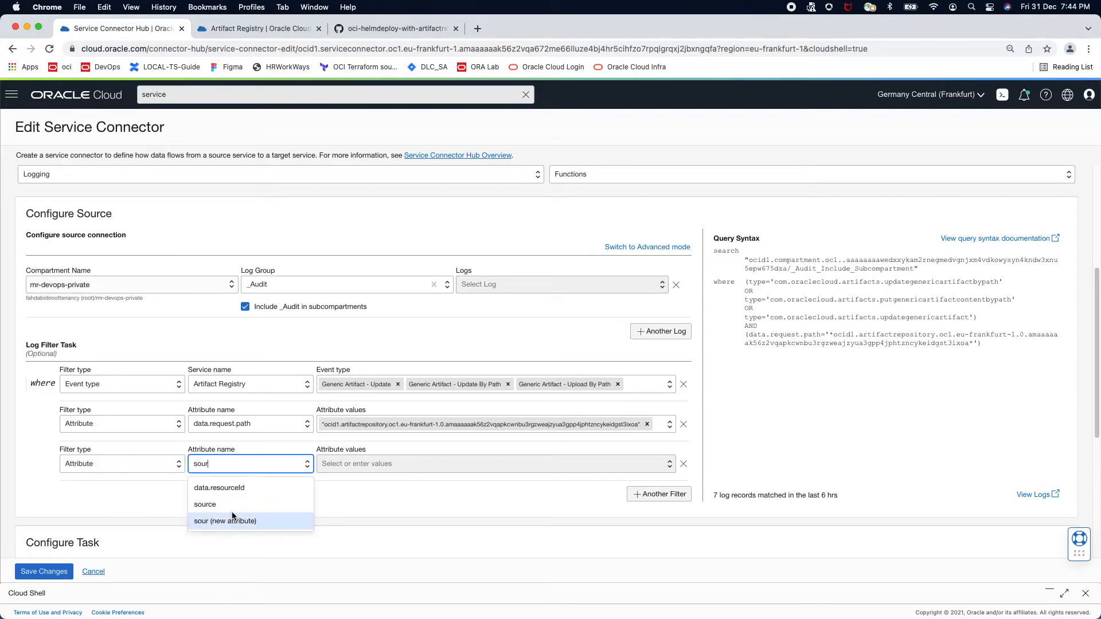
pyautogui.click(224, 504)
# Set the third filter's attribute value to *sample-fastapi* and save the service connector changes
pyautogui.click(383, 467)
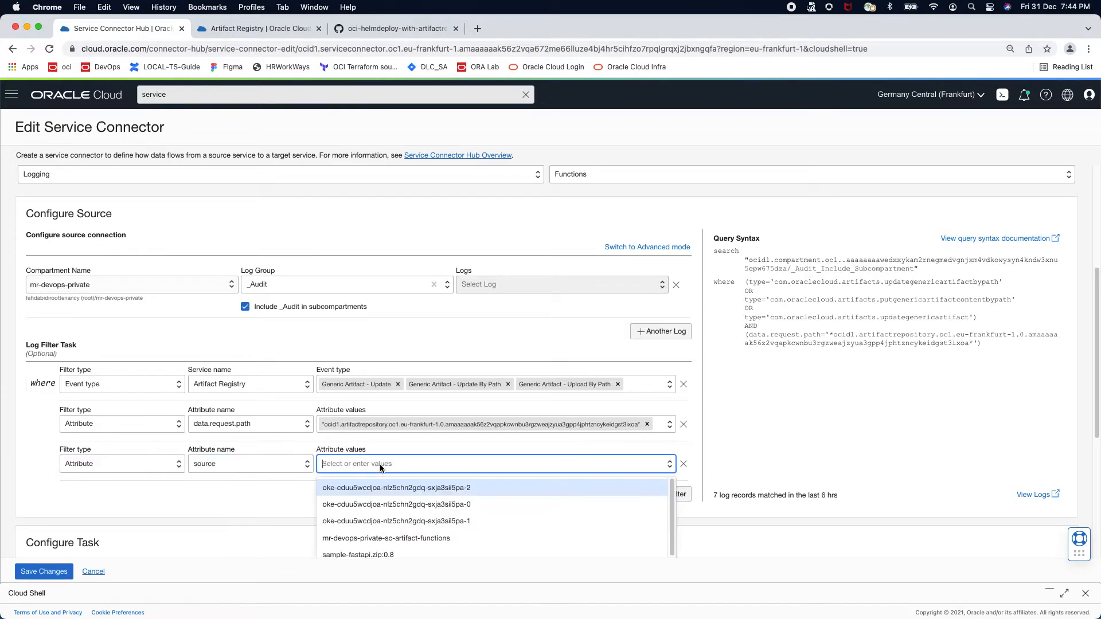
pyautogui.write('*sample-')
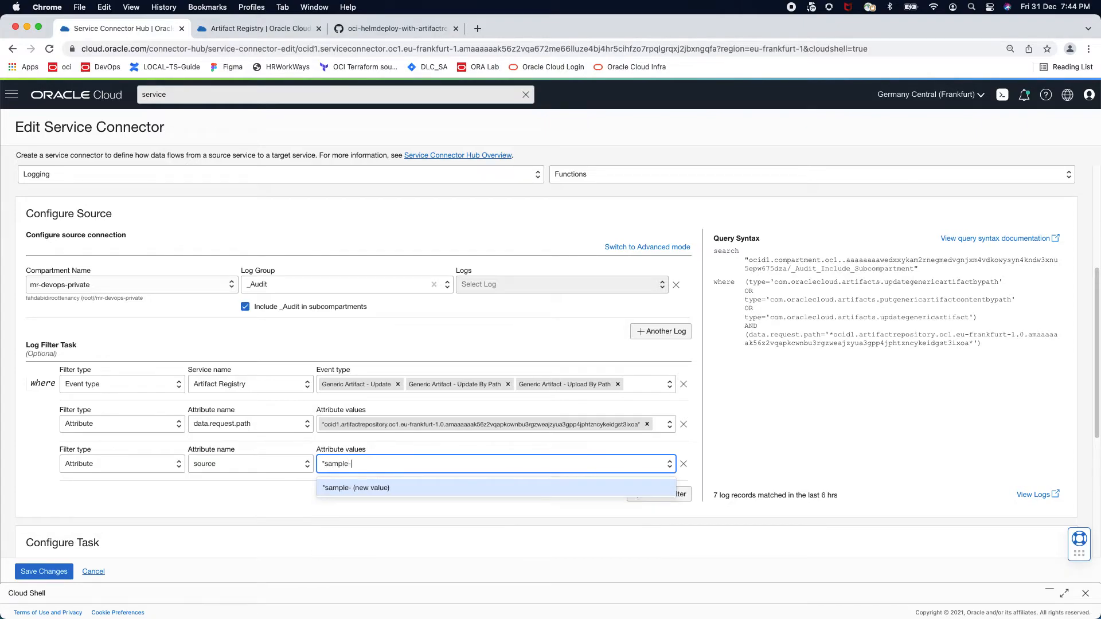
pyautogui.write('fastapi*')
pyautogui.click(420, 491)
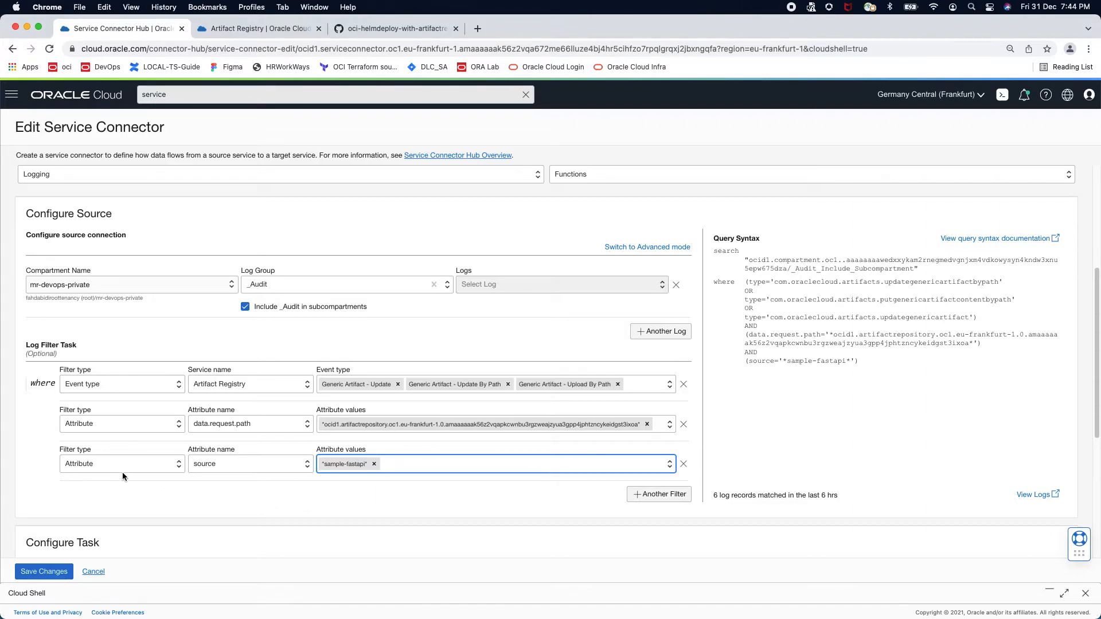
pyautogui.scroll(-5, 596, 445)
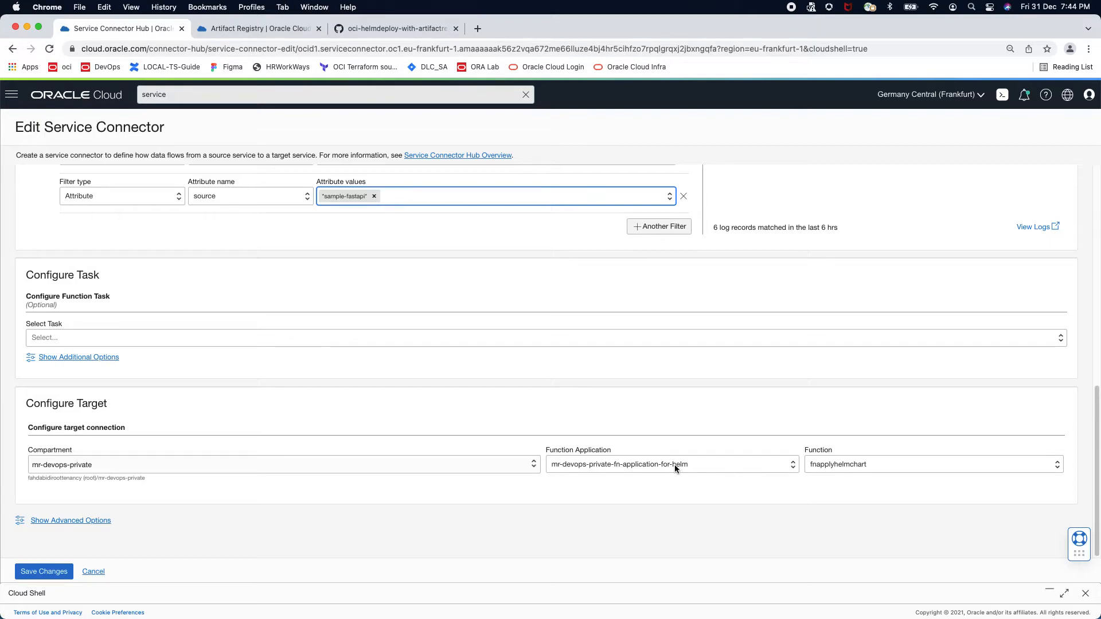
pyautogui.click(46, 569)
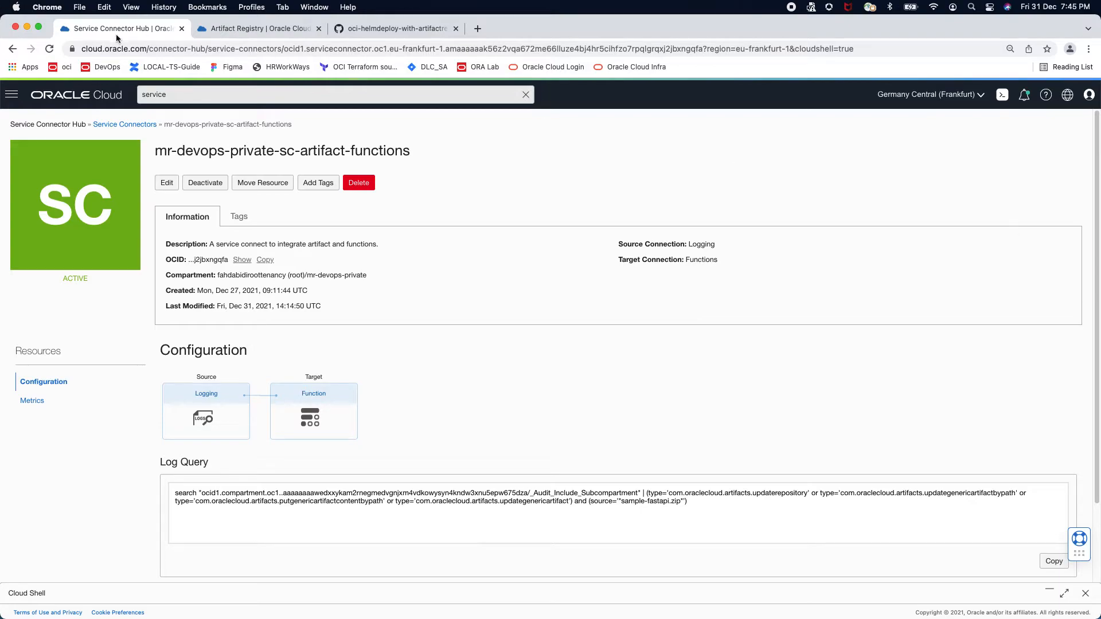
# Search the console for Bastion from the Artifact Registry page and open the bastions list
pyautogui.click(225, 29)
pyautogui.click(157, 91)
pyautogui.write('bast')
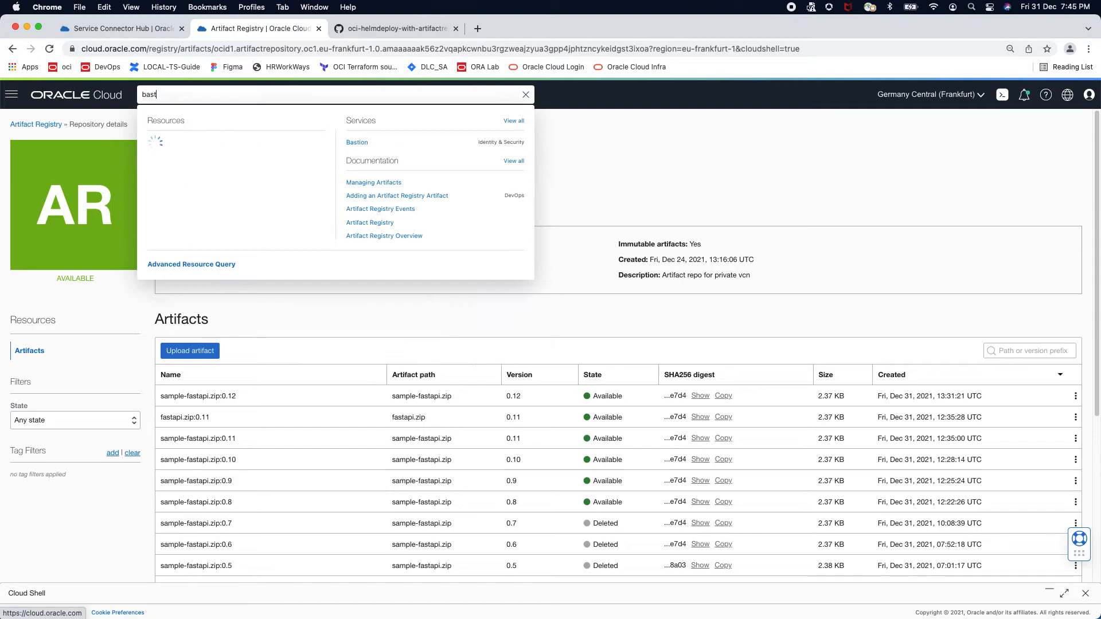
pyautogui.click(353, 142)
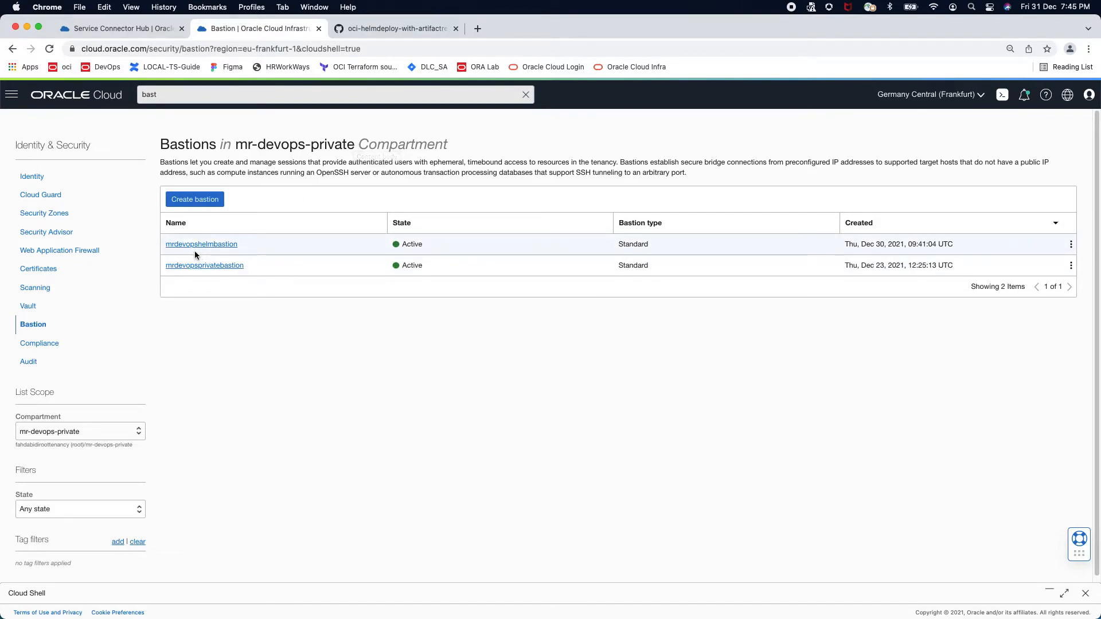
# Fill in a new bastion with network oke-vcn-quick-mr-devops-private-oke10-24635eb99, its node subnet and CIDR allowlist 0.0.0.0/0, and discard the form
pyautogui.click(202, 201)
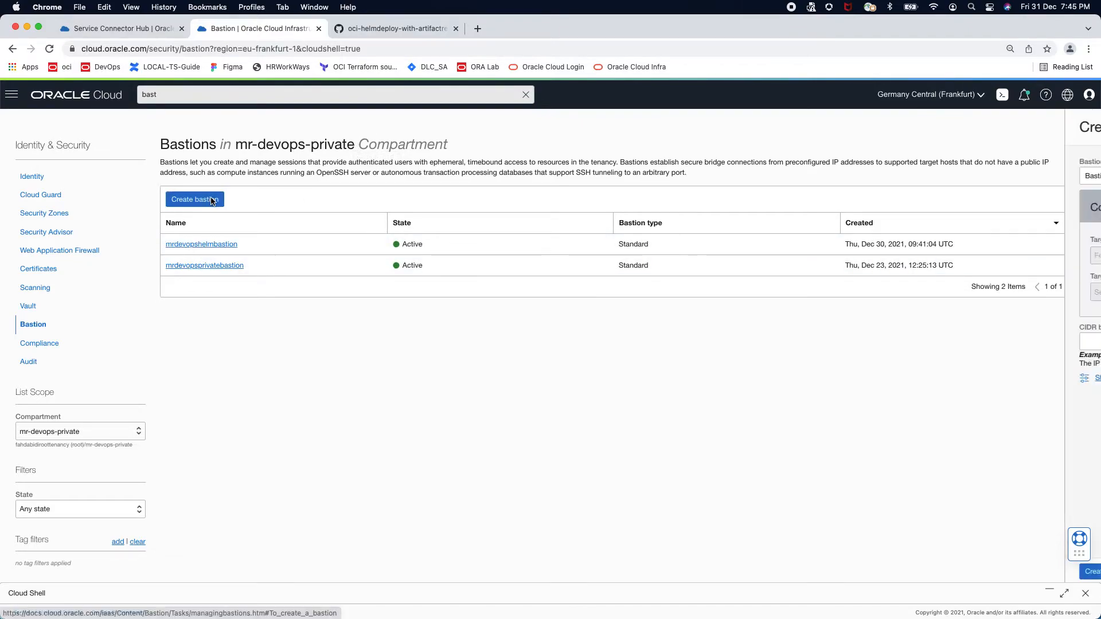
pyautogui.click(461, 257)
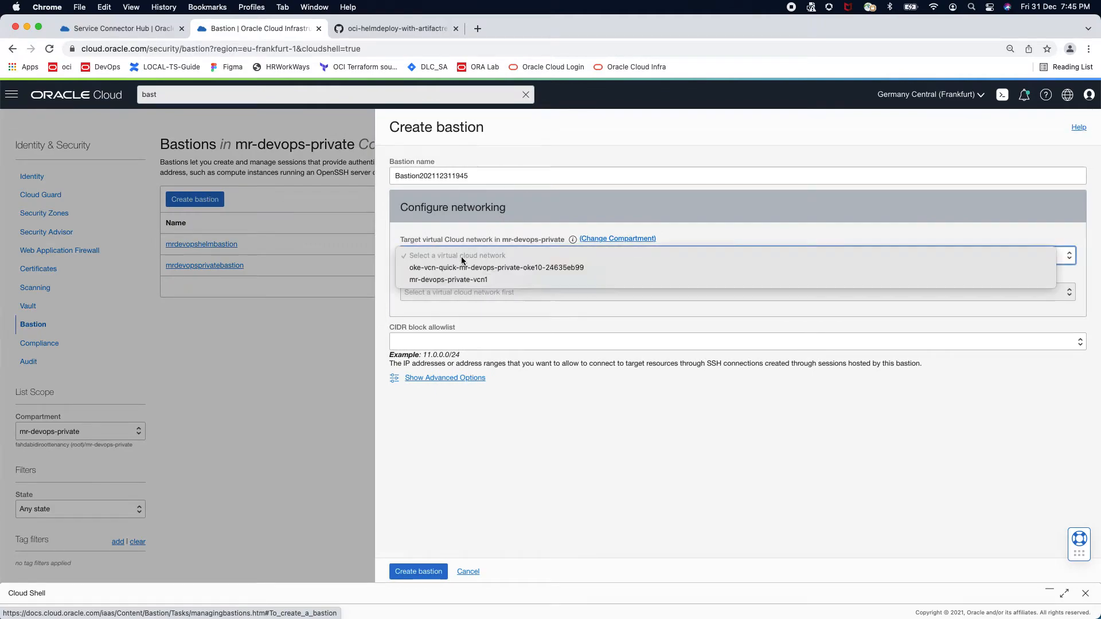
pyautogui.click(465, 267)
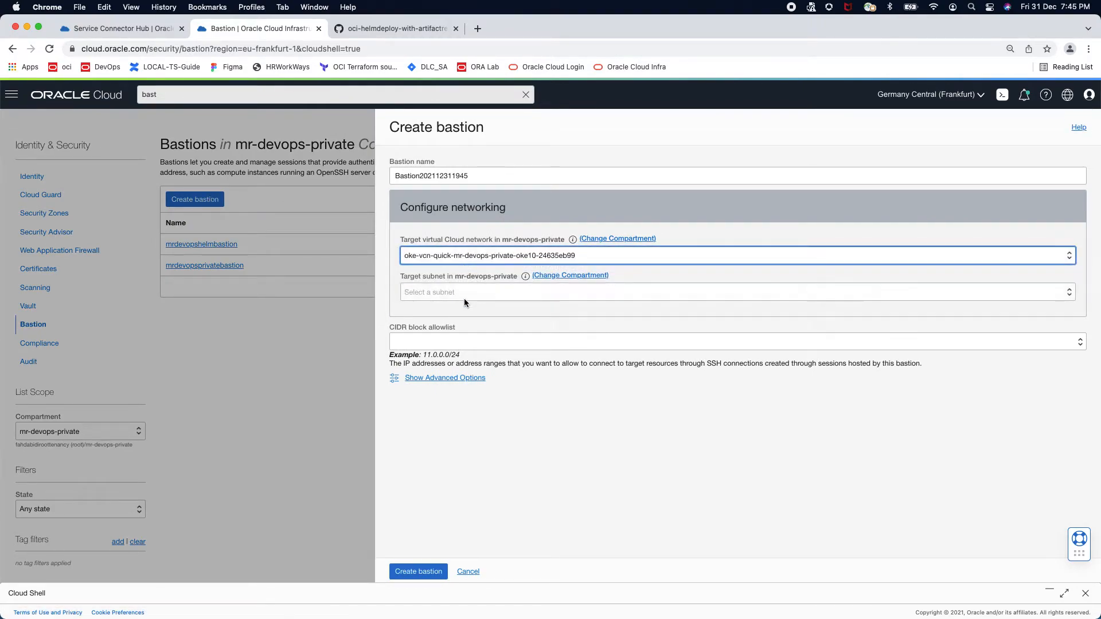
pyautogui.click(463, 293)
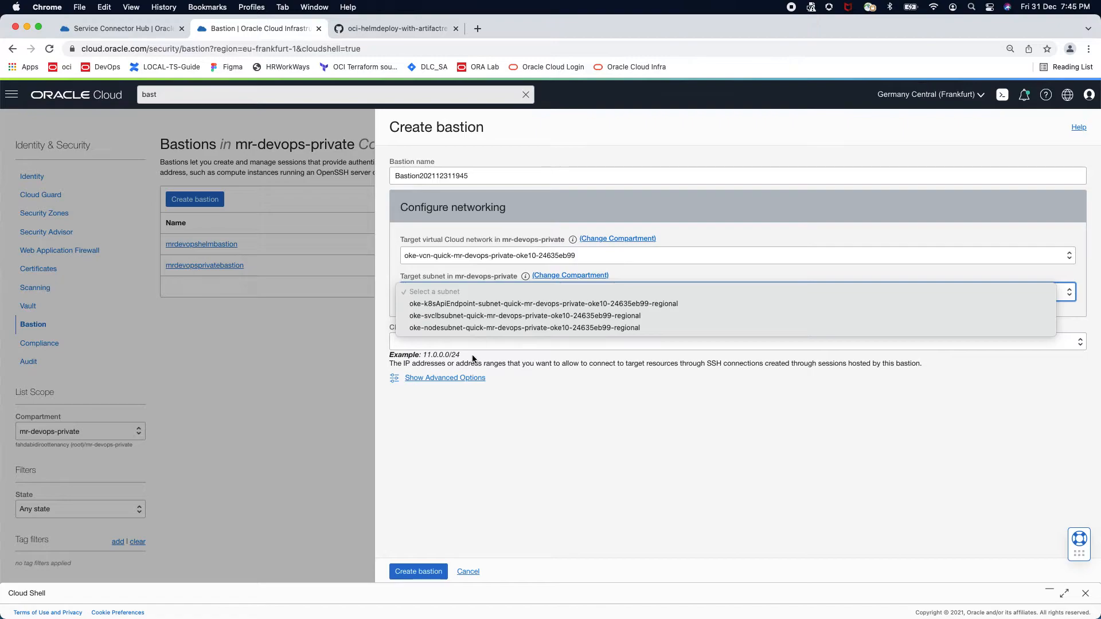
pyautogui.click(522, 329)
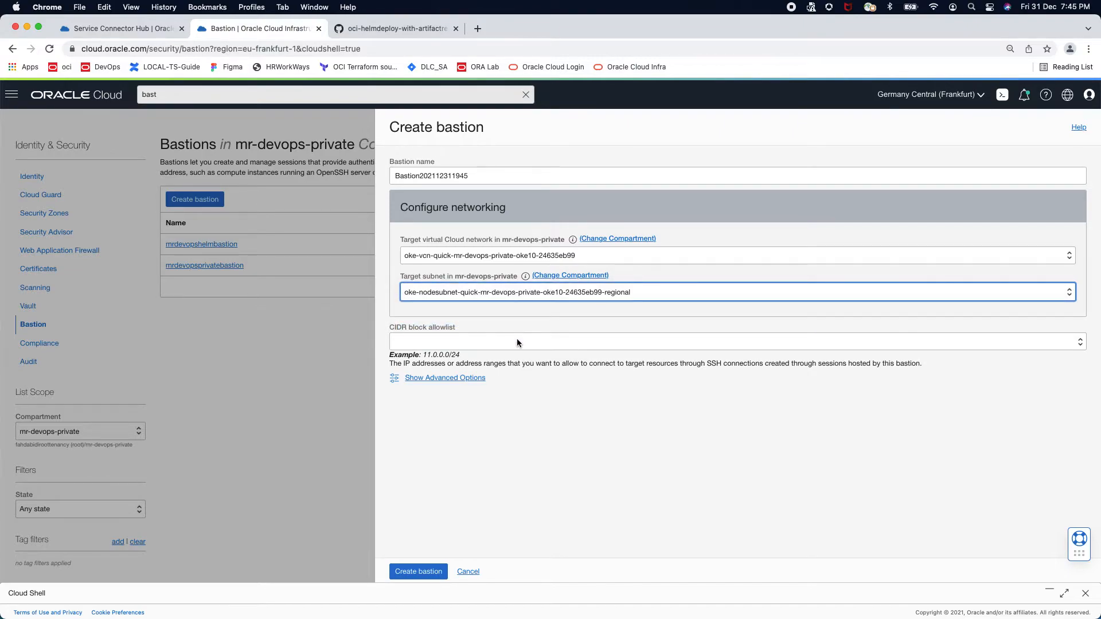
pyautogui.click(494, 342)
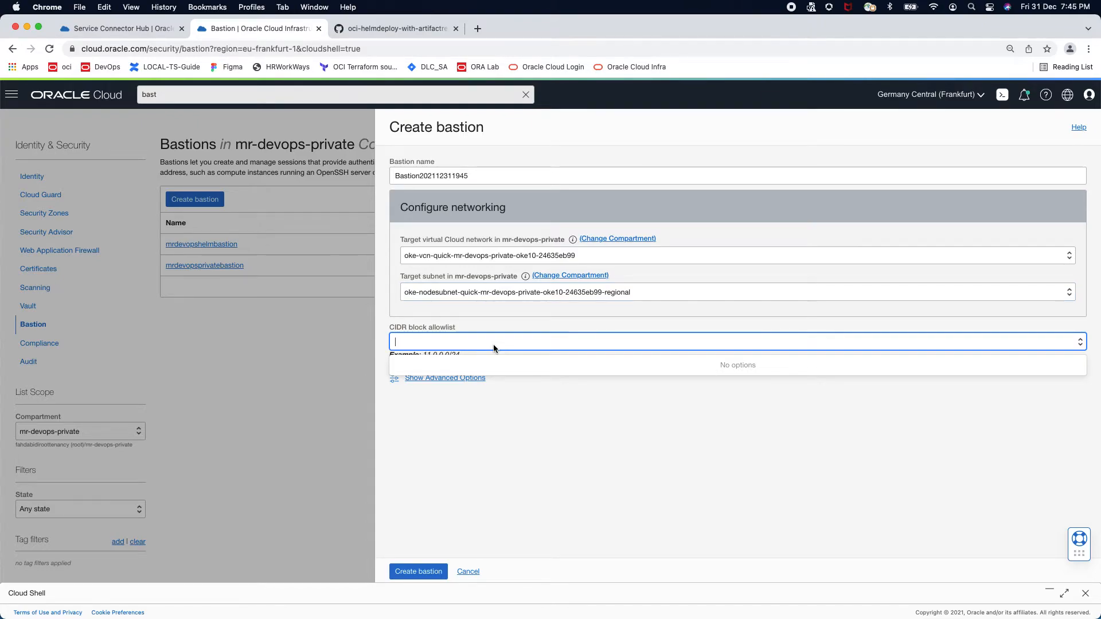
pyautogui.write('0.0.0.0/0')
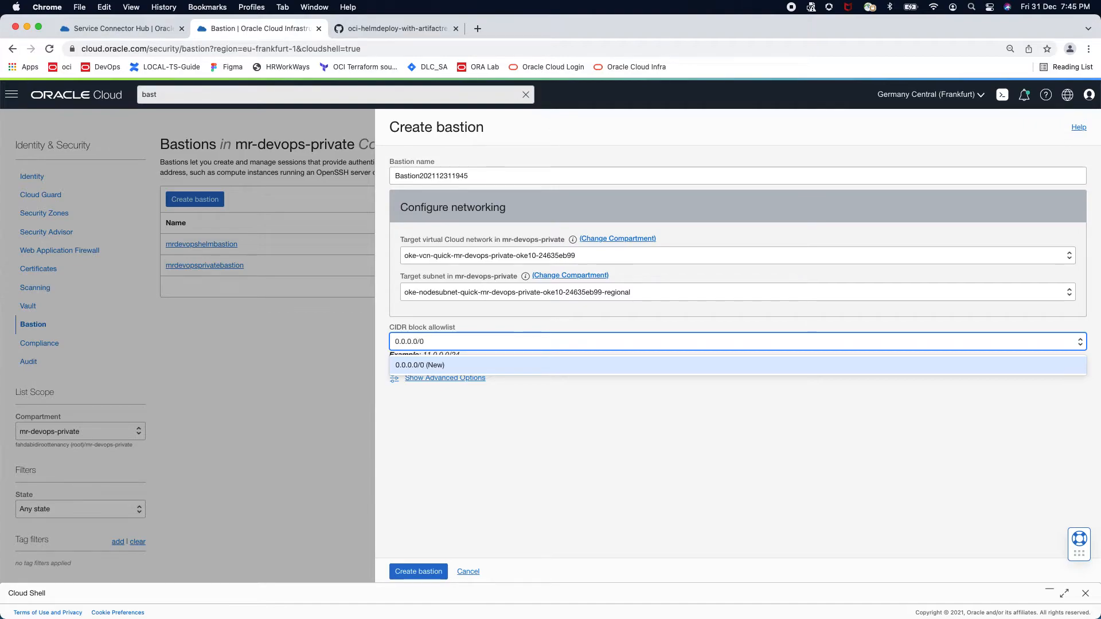
pyautogui.click(474, 369)
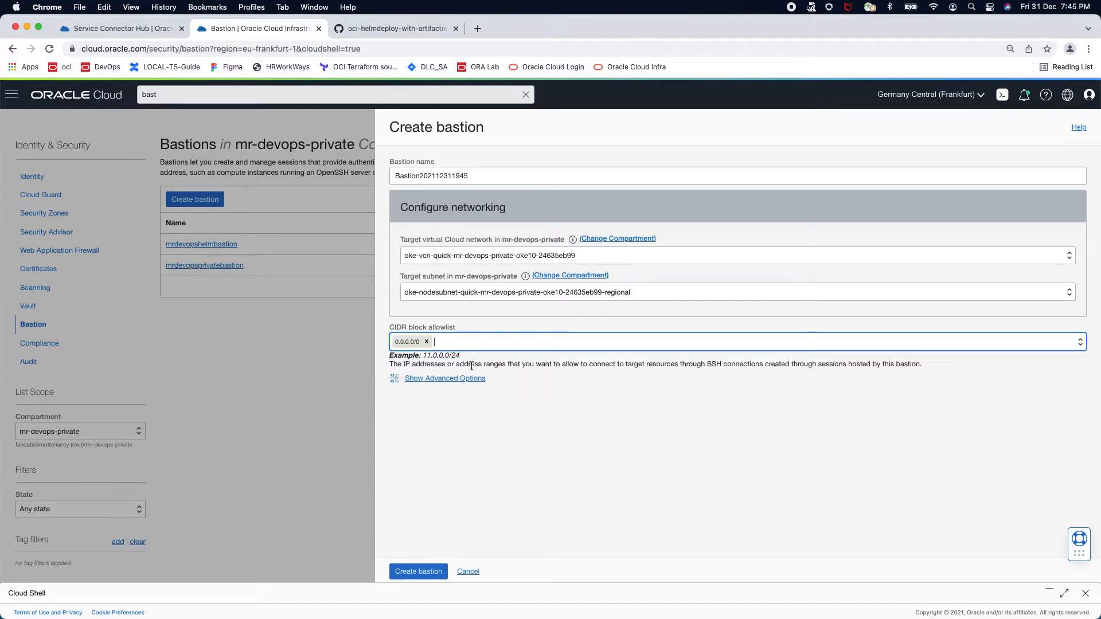
pyautogui.click(464, 573)
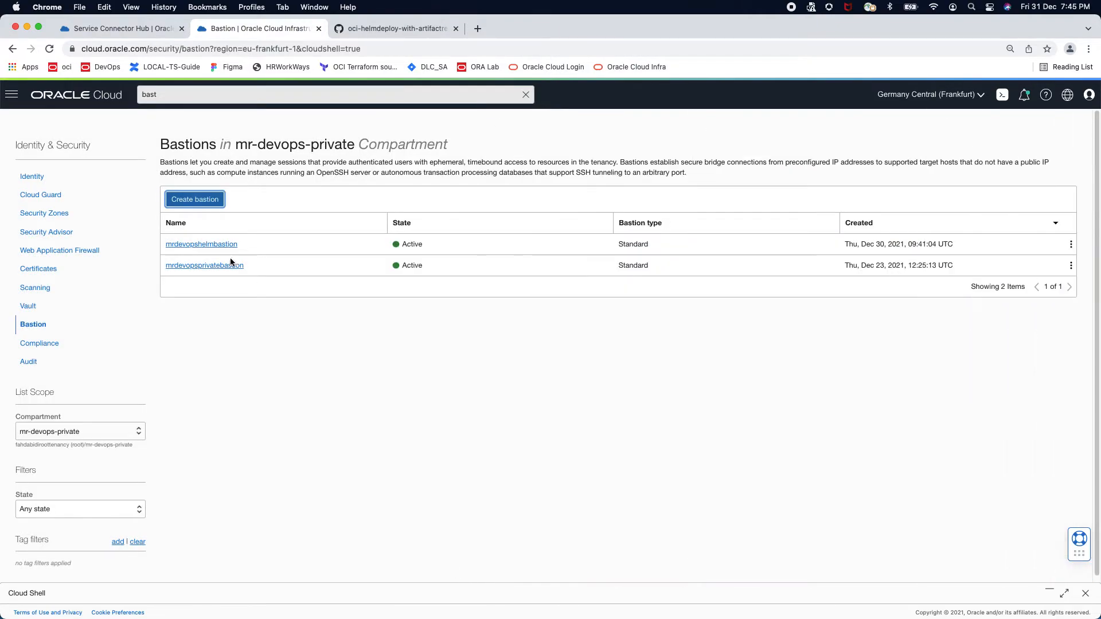
# Open the mrdevopshelmbastion bastion and start a new session of type SSH port forwarding session
pyautogui.click(206, 246)
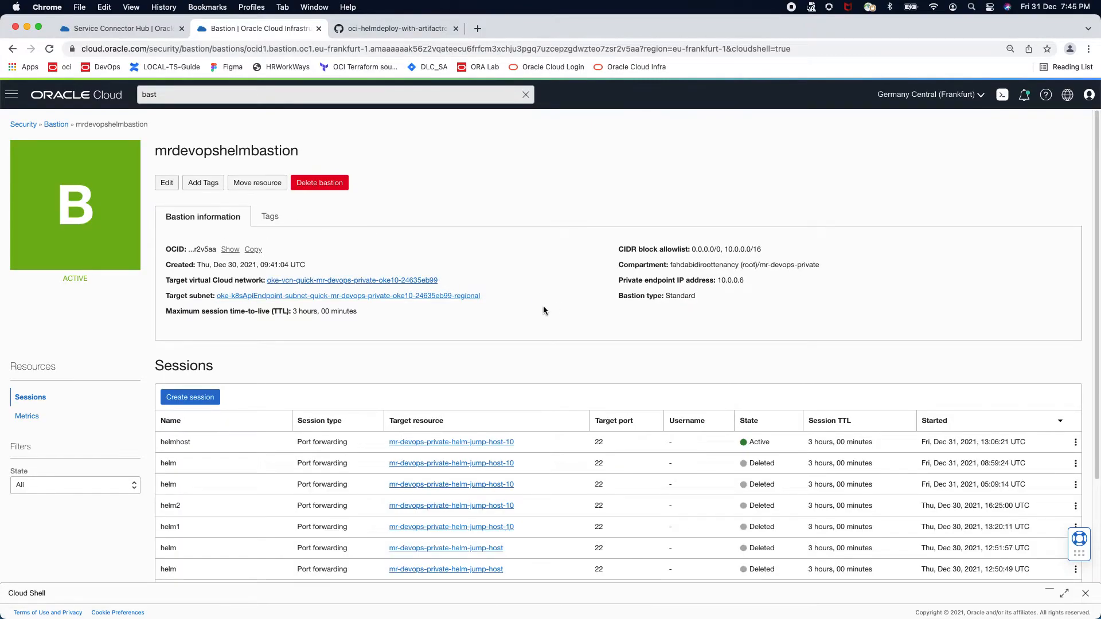
pyautogui.scroll(-1, 545, 309)
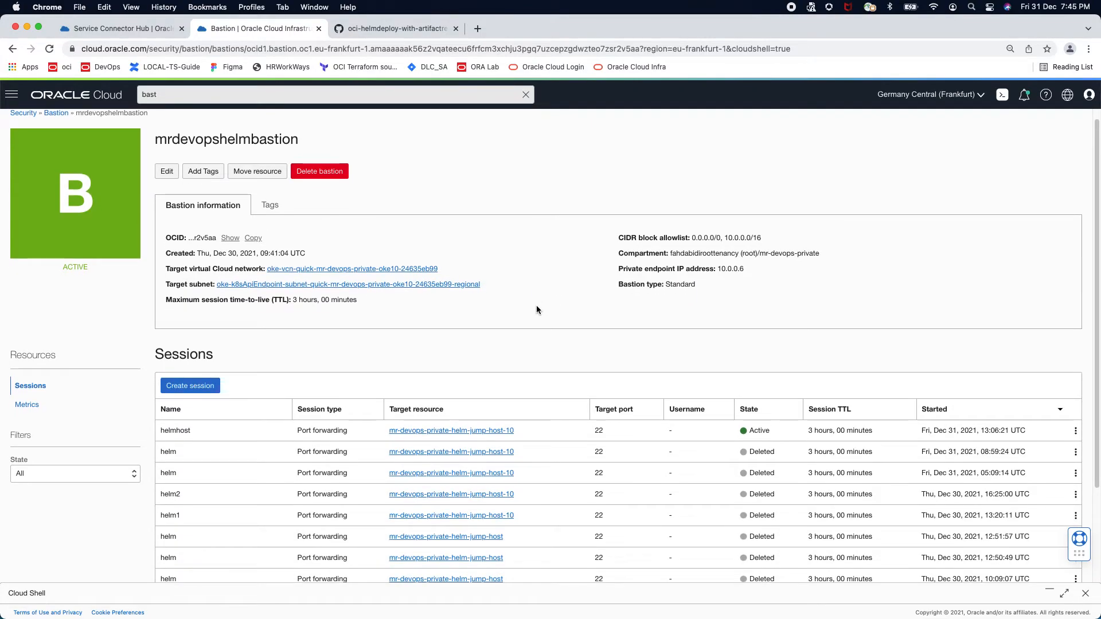
pyautogui.click(207, 387)
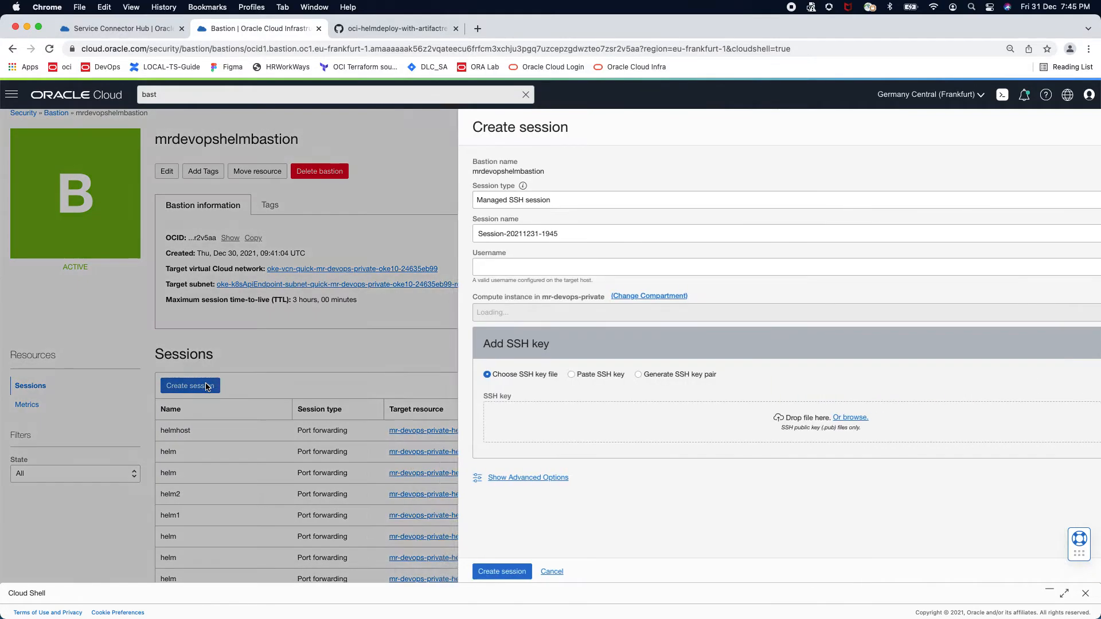
pyautogui.click(524, 201)
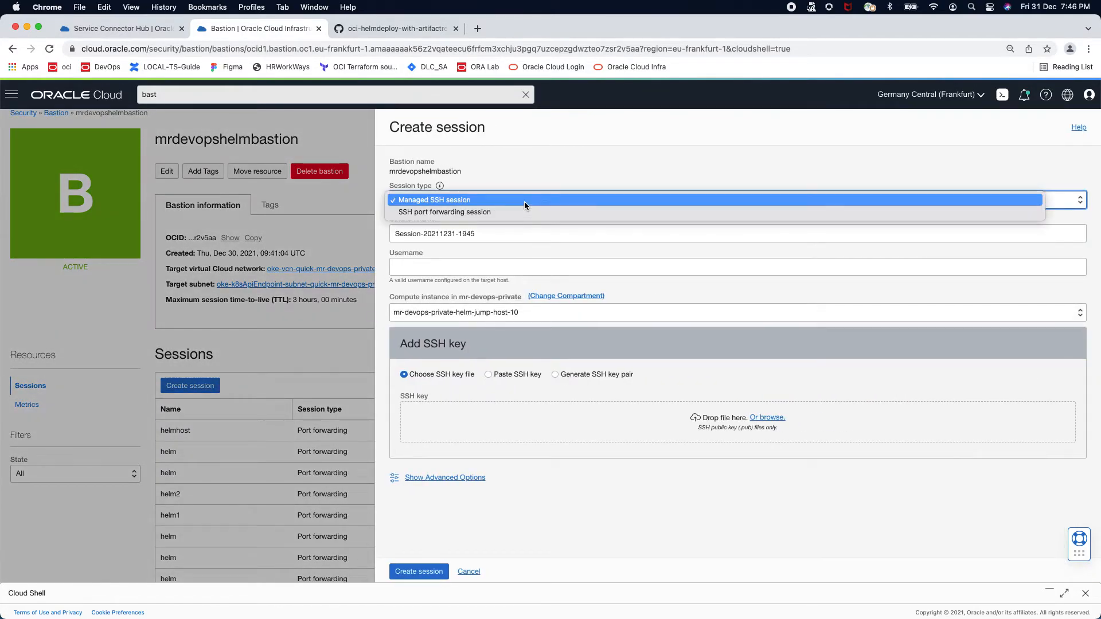
pyautogui.click(516, 212)
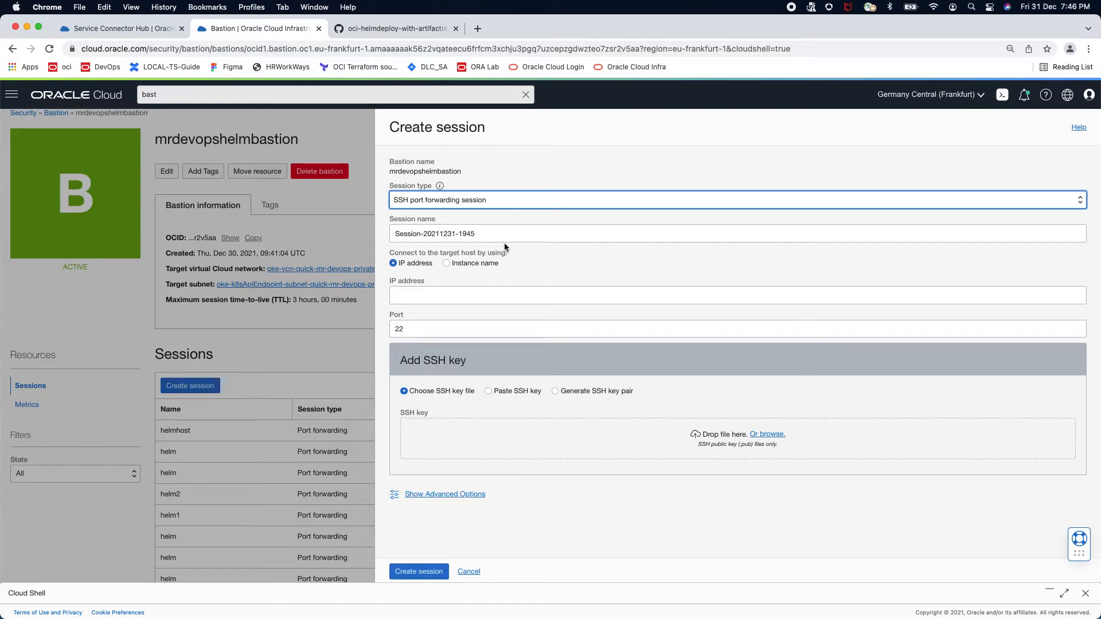
# Name the session helmhost and choose to connect to the target host by instance name
pyautogui.moveTo(499, 233); pyautogui.dragTo(371, 236)
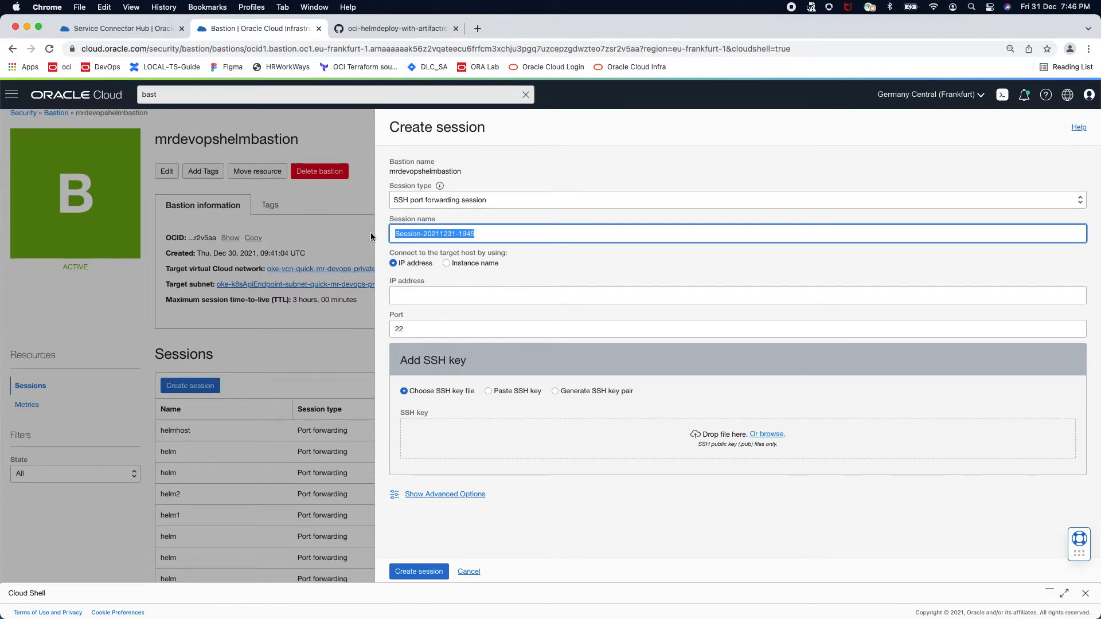
pyautogui.write('helm')
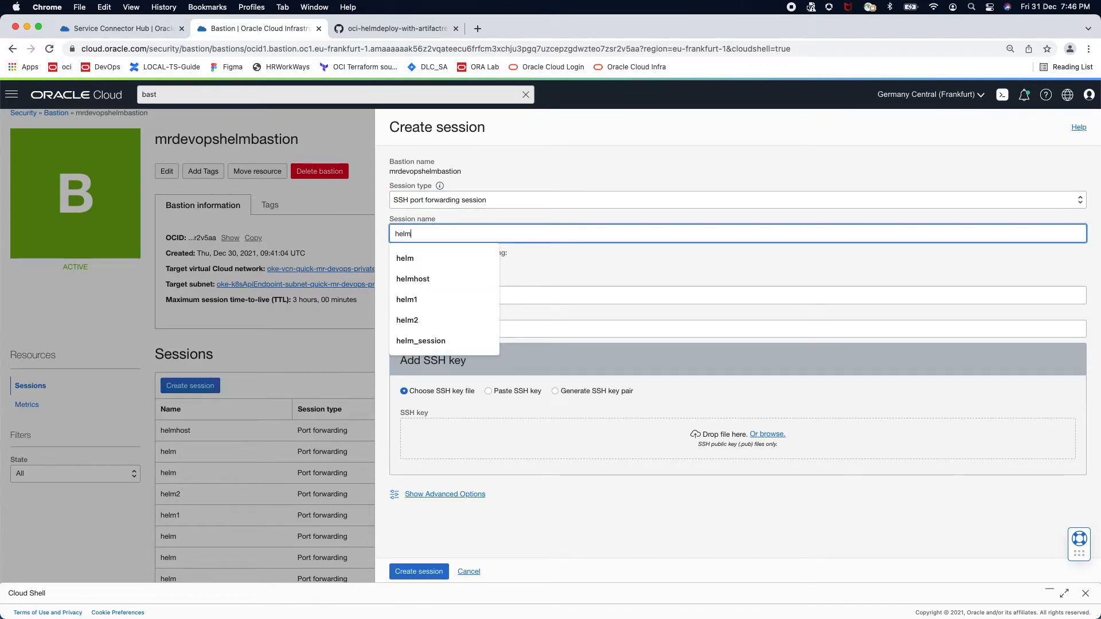
pyautogui.write('host')
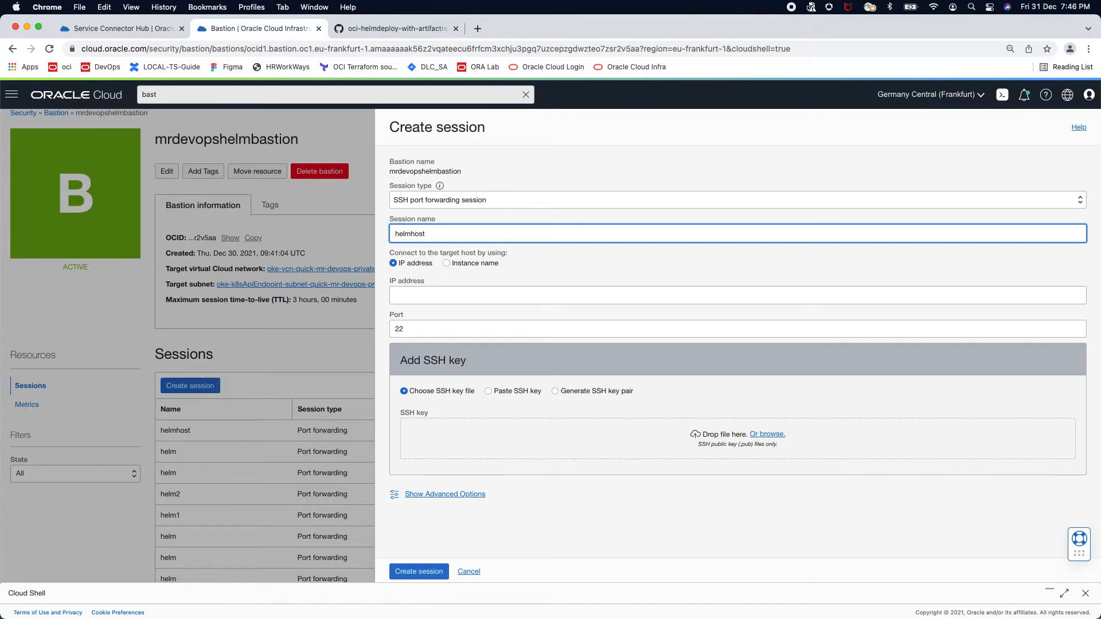
pyautogui.click(446, 263)
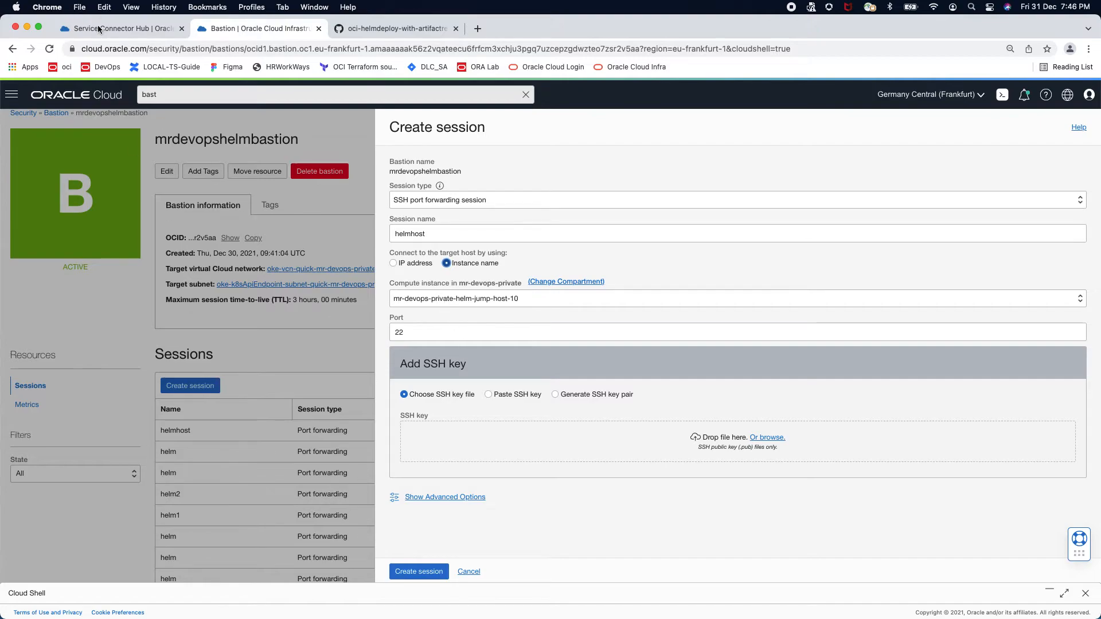
# Search the console for Instances from the Service Connector page and review the Oracle Cloud Agent plugins of mr-devops-private-helm-jump-host-10
pyautogui.click(121, 35)
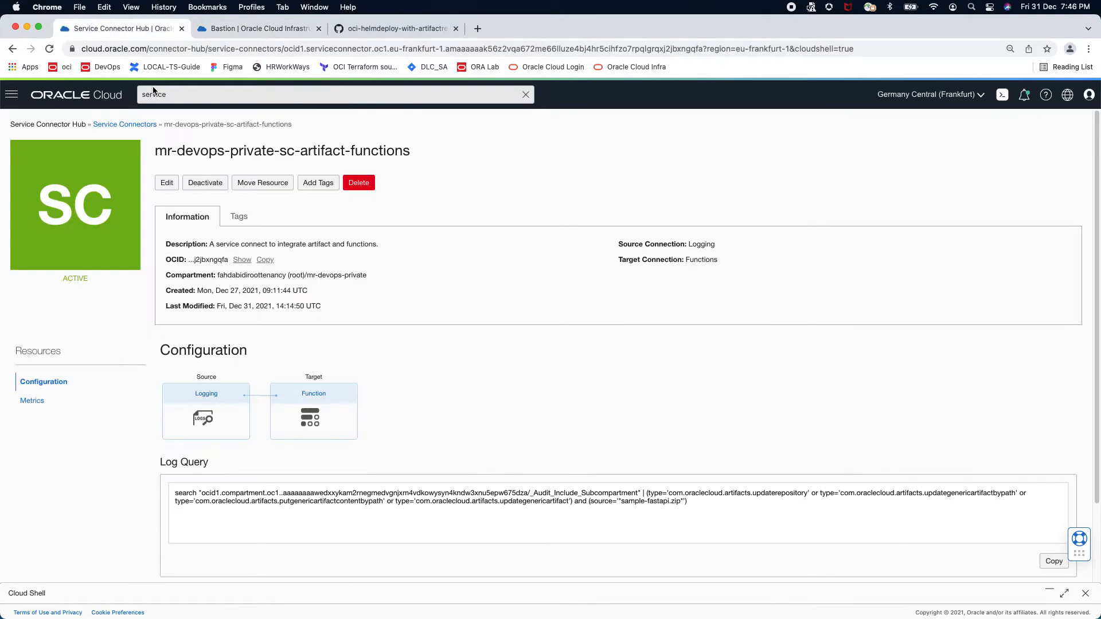
pyautogui.click(139, 95)
pyautogui.write('instan')
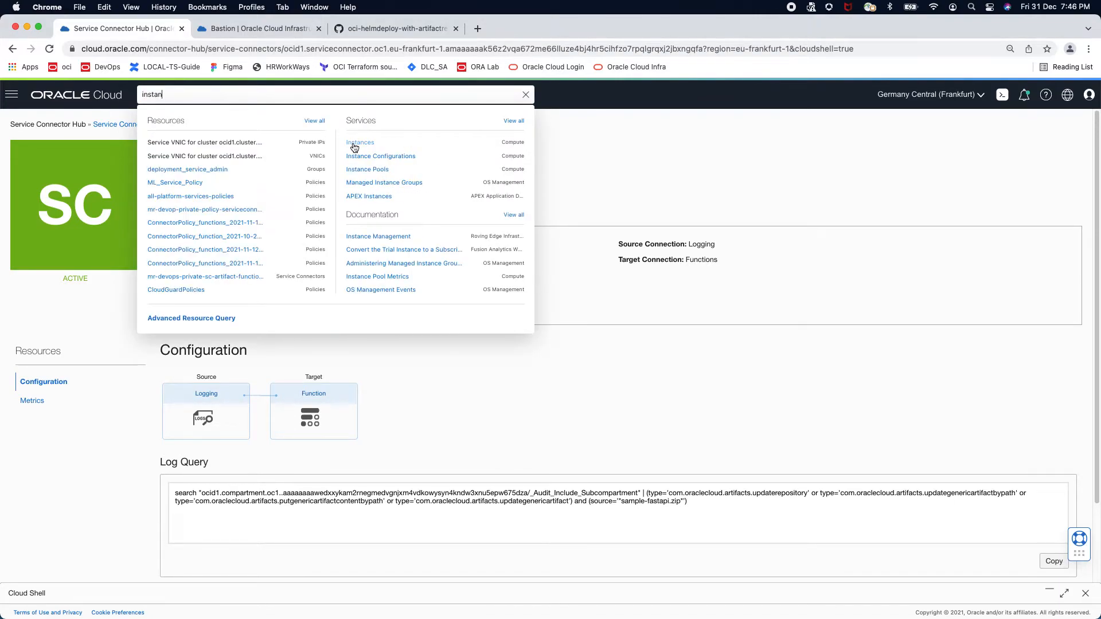
pyautogui.click(353, 143)
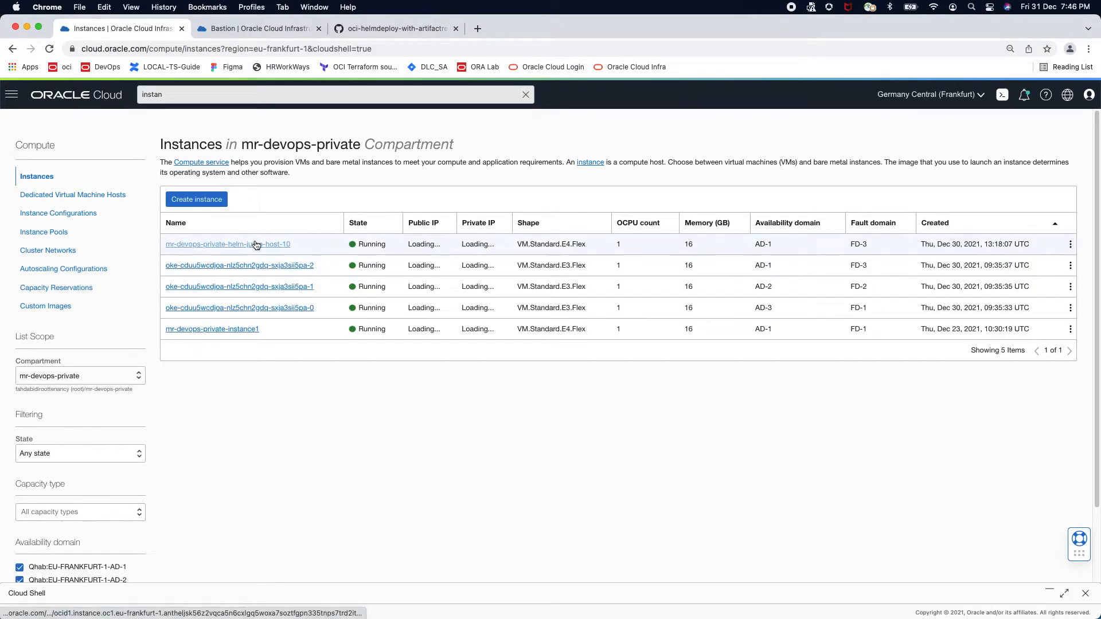
pyautogui.click(255, 244)
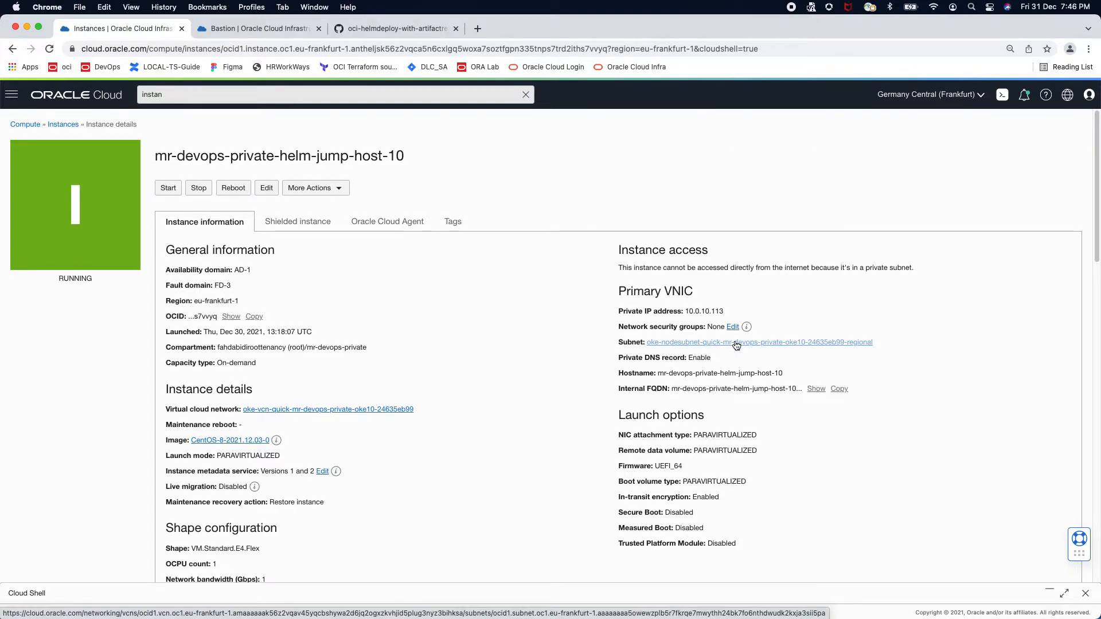
pyautogui.click(388, 223)
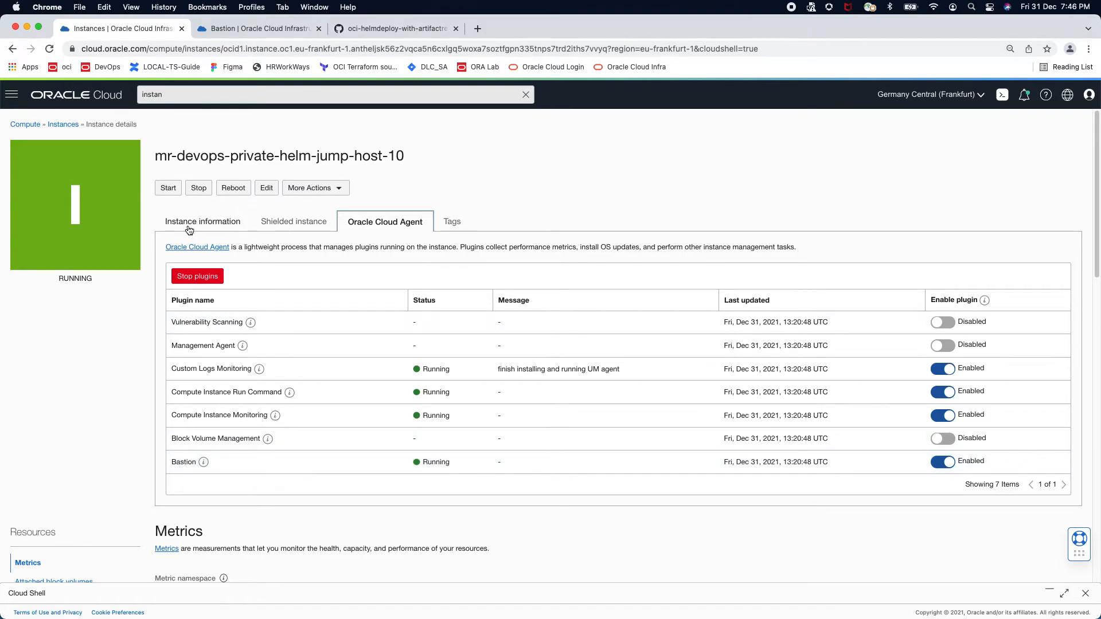
# Start a new compute instance from the instances list and choose to paste a cloud-init script in its advanced options
pyautogui.click(67, 123)
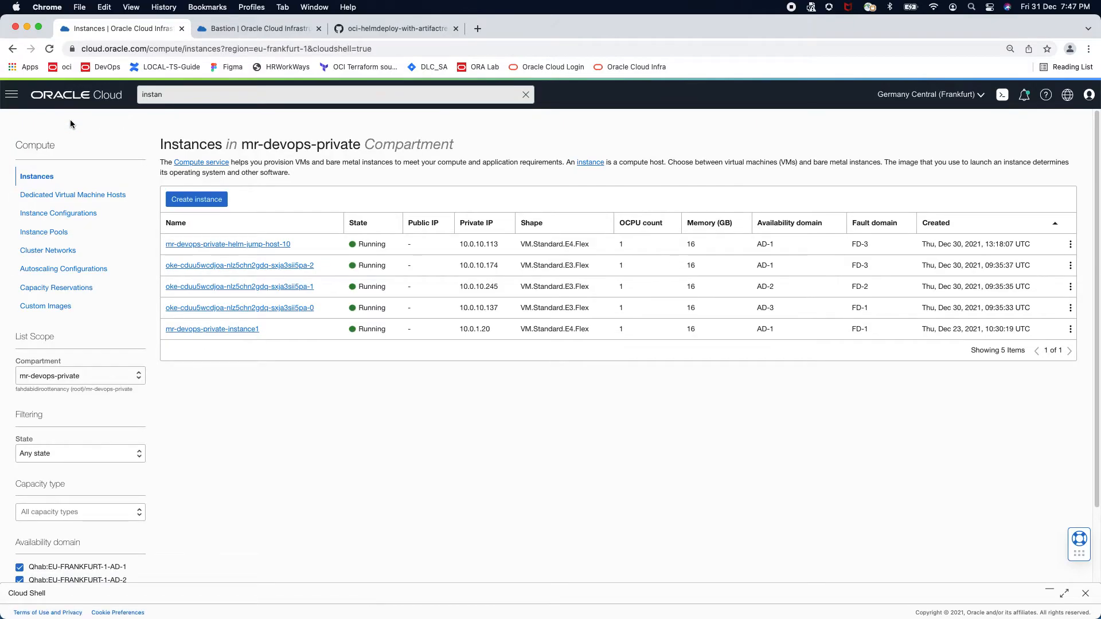
pyautogui.click(194, 203)
pyautogui.scroll(-15, 279, 374)
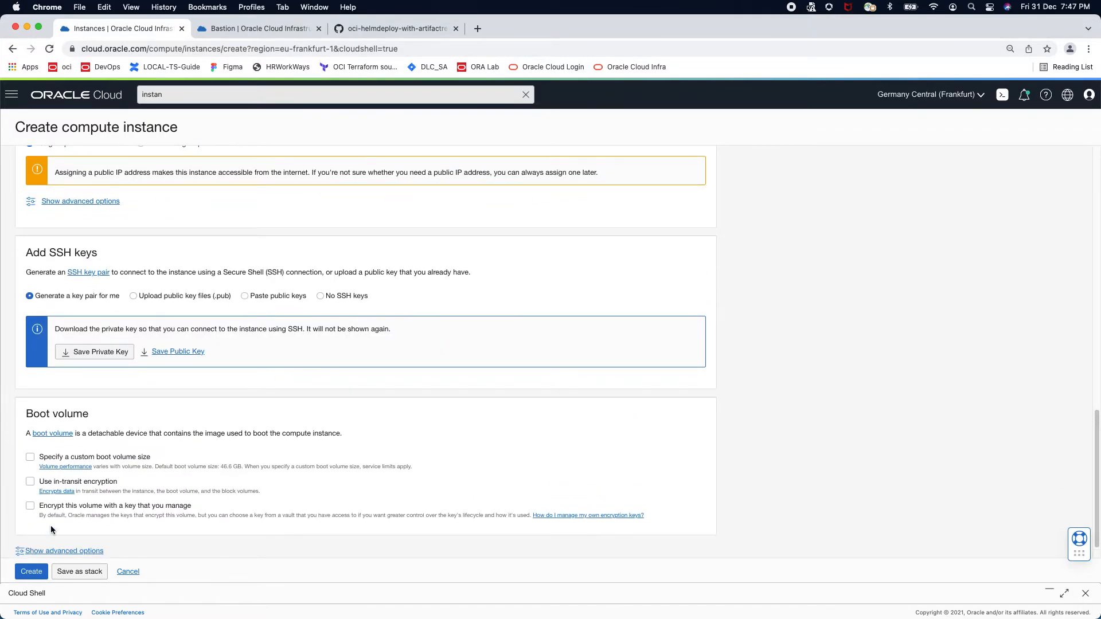
pyautogui.click(63, 551)
pyautogui.scroll(-6, 63, 551)
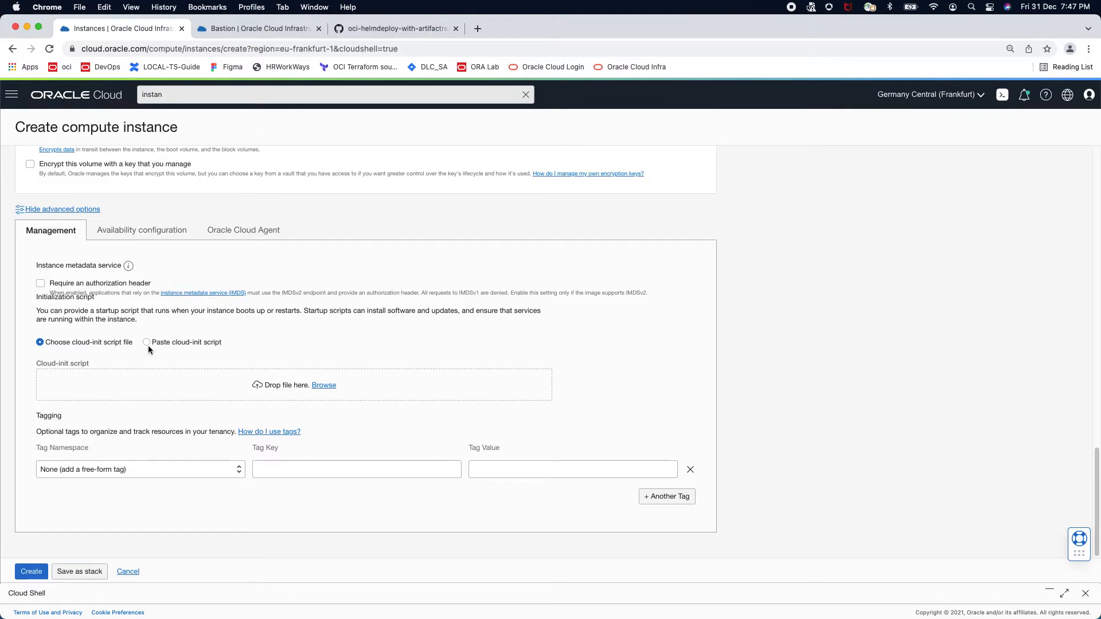
pyautogui.click(148, 343)
pyautogui.click(149, 380)
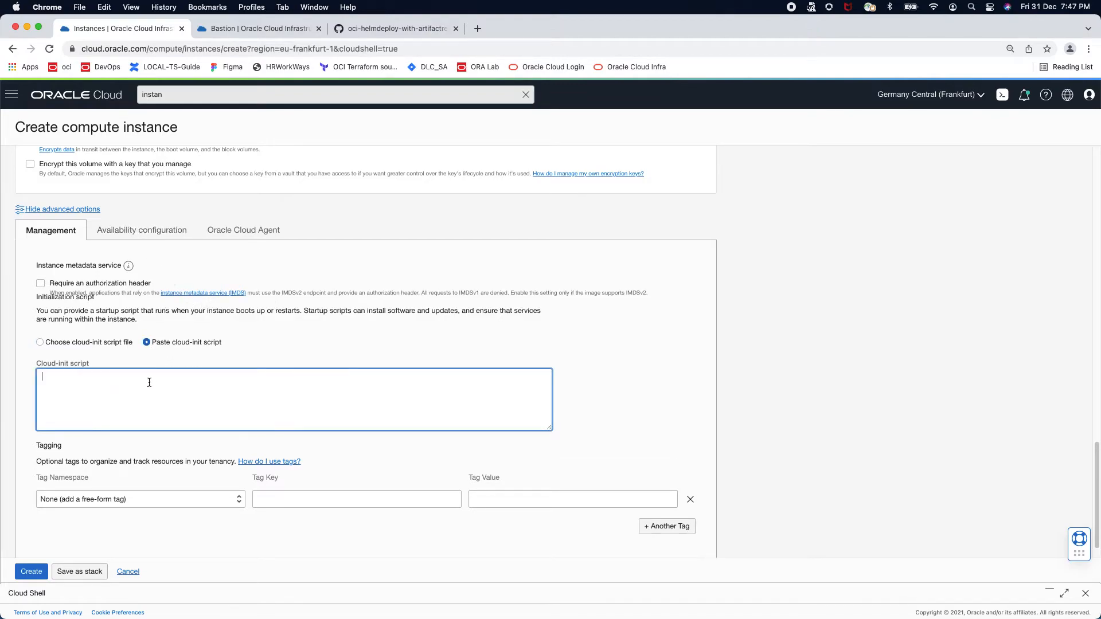
# Open the README of the oci-helmdeploy-with-artifactrepo-and-functions repository on GitHub and examine the inline script for the bastion and jump host
pyautogui.click(379, 29)
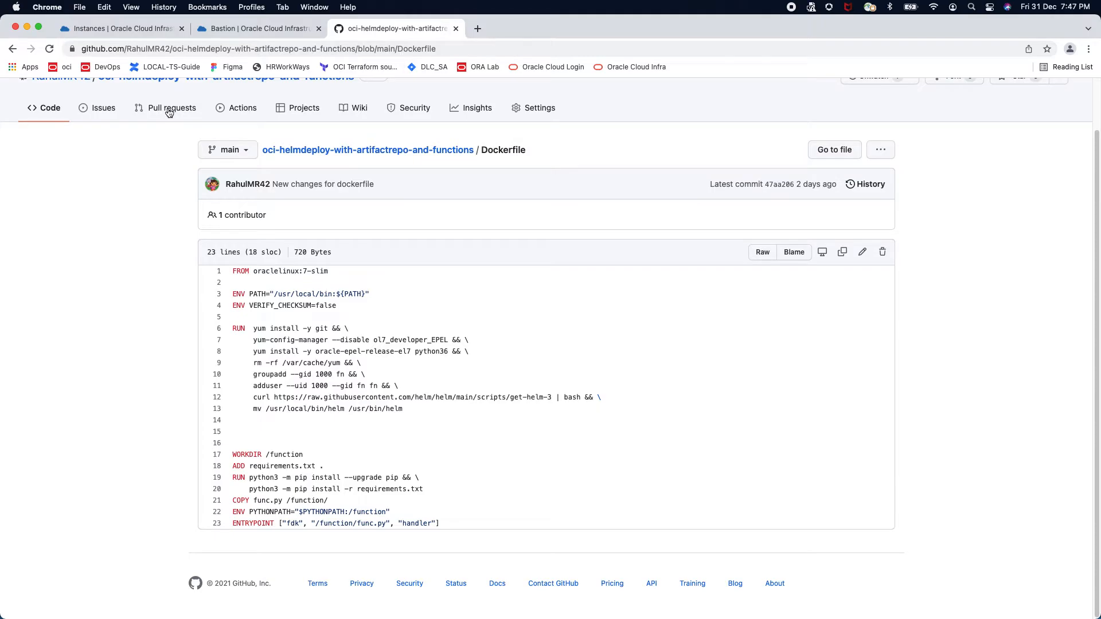
pyautogui.scroll(2, 304, 188)
pyautogui.click(367, 209)
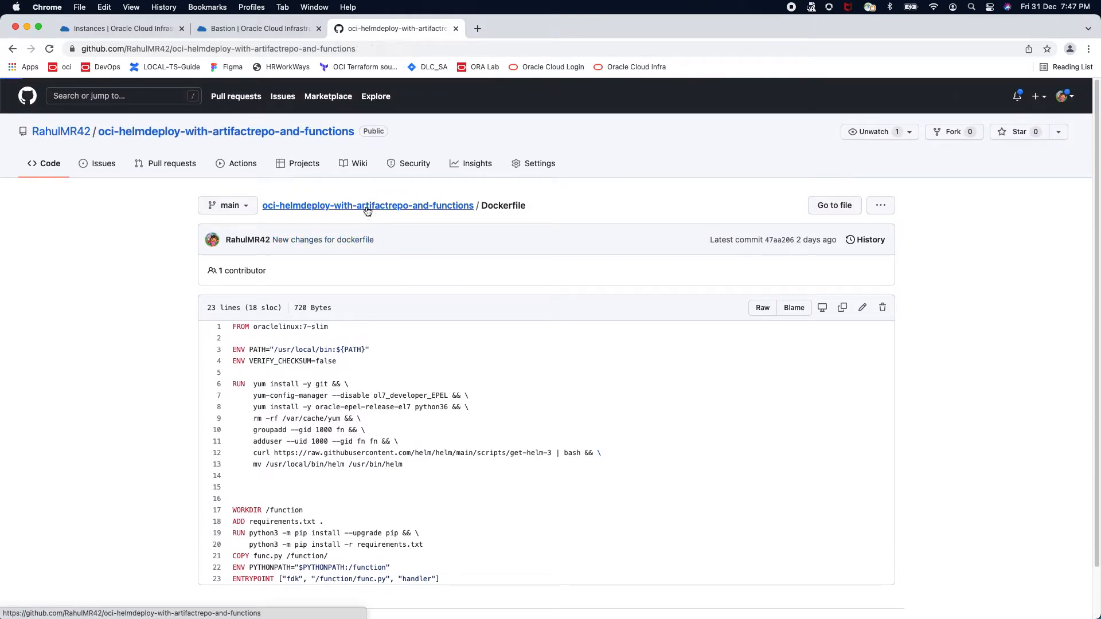
pyautogui.scroll(-20, 340, 312)
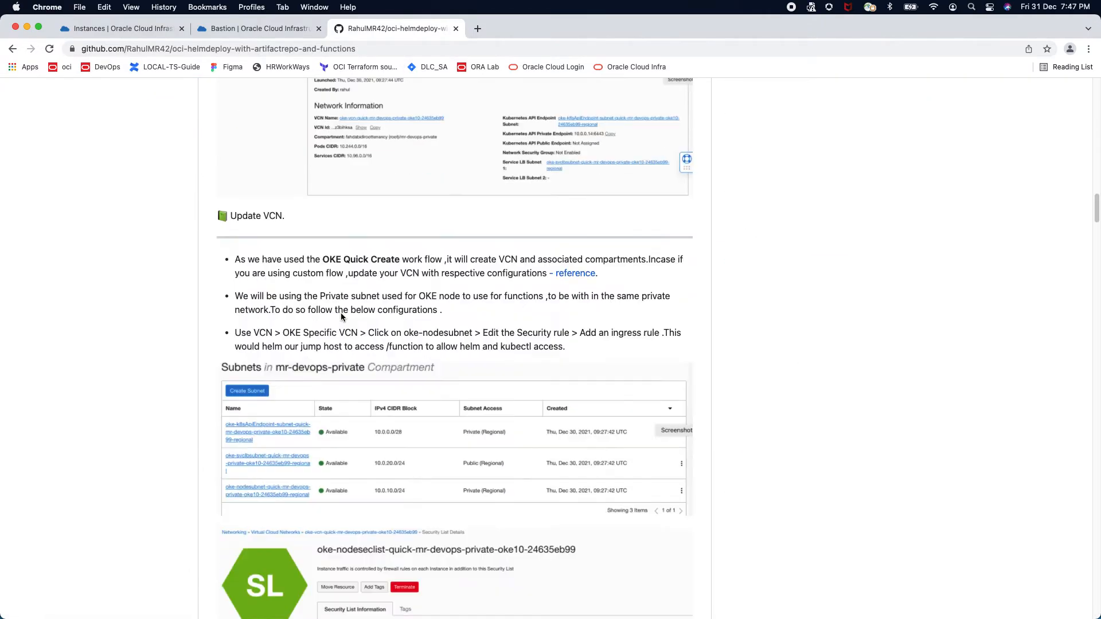
pyautogui.scroll(-20, 341, 312)
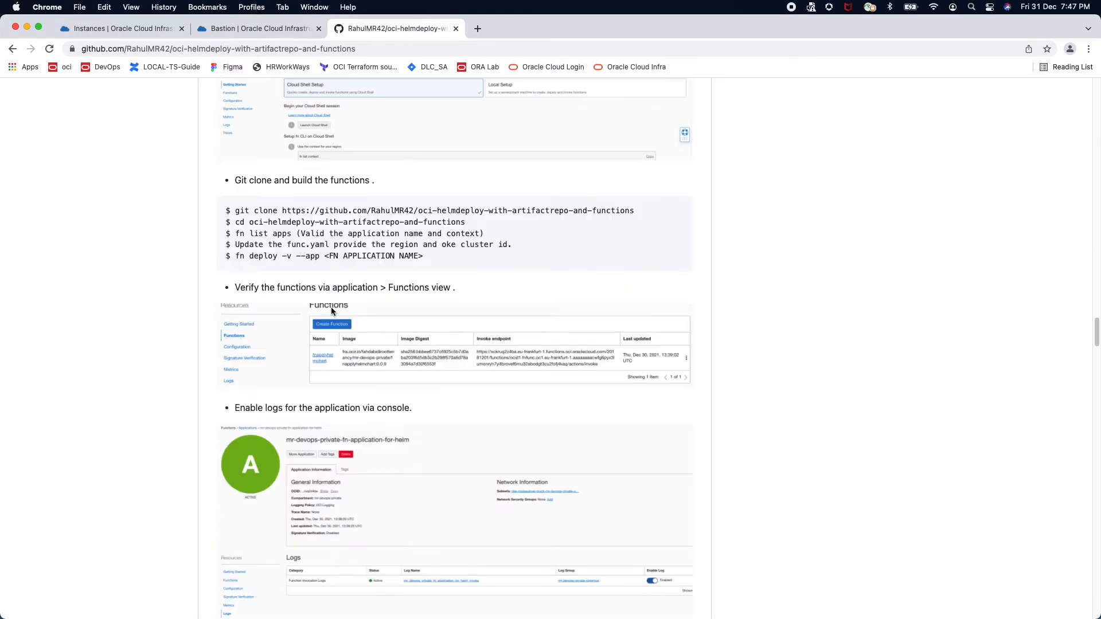
pyautogui.scroll(-9, 332, 312)
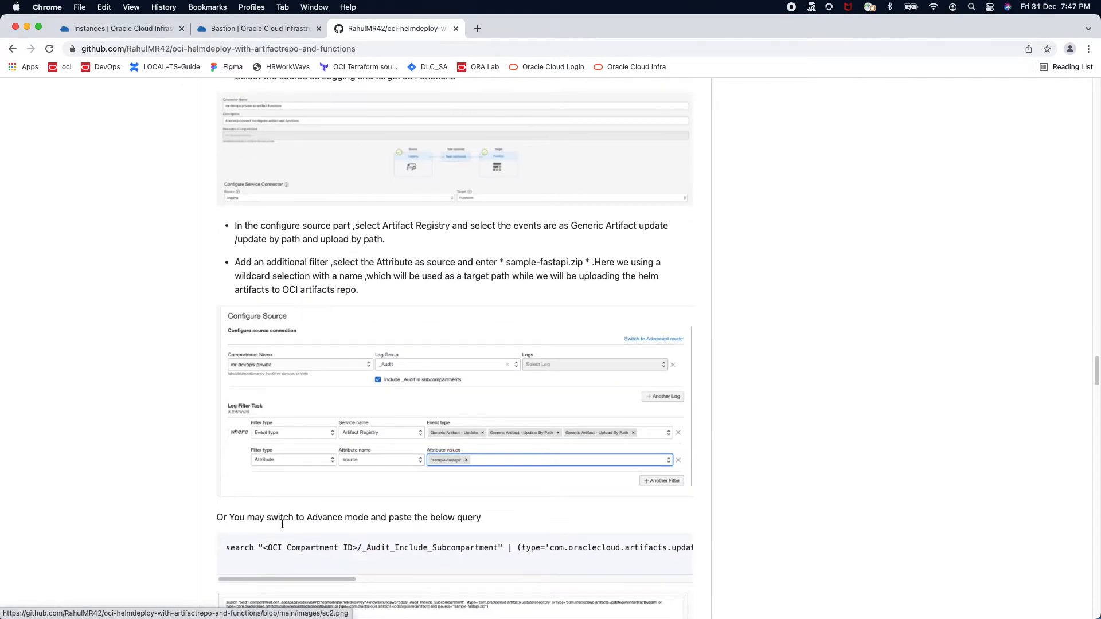
pyautogui.scroll(-7, 365, 545)
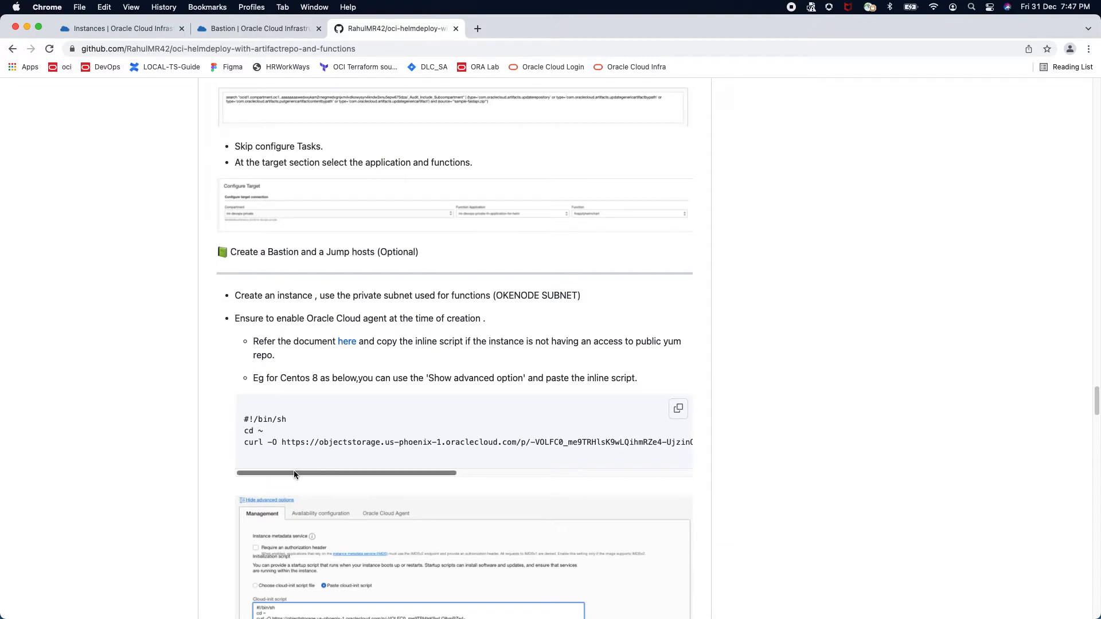
pyautogui.moveTo(432, 474); pyautogui.dragTo(674, 457)
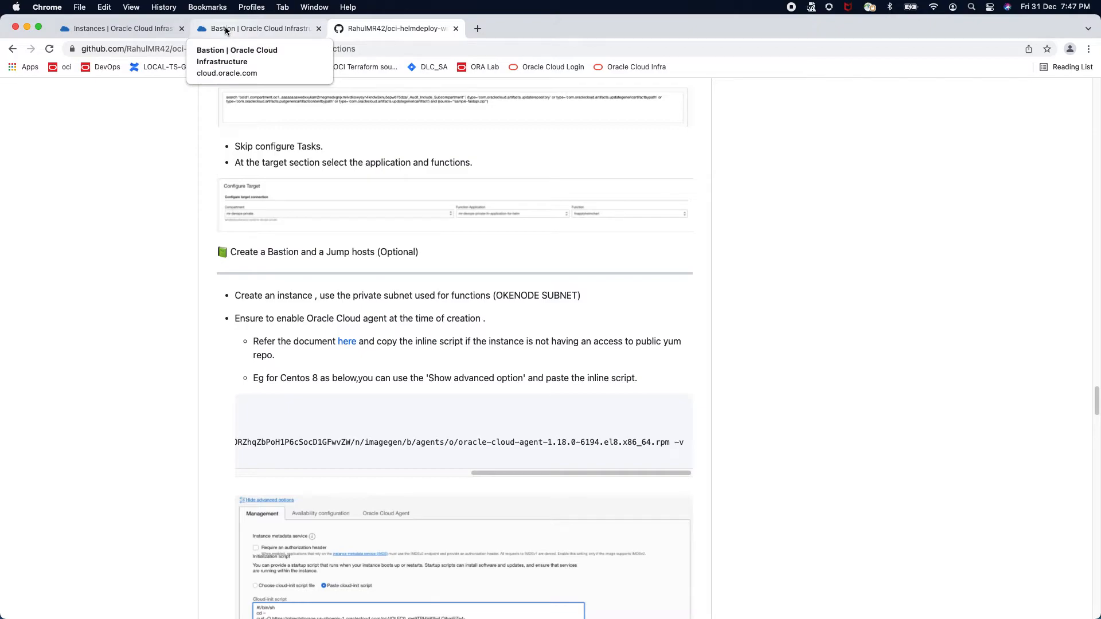
# Return to the Oracle Cloud console and discard the new compute instance form
pyautogui.click(98, 27)
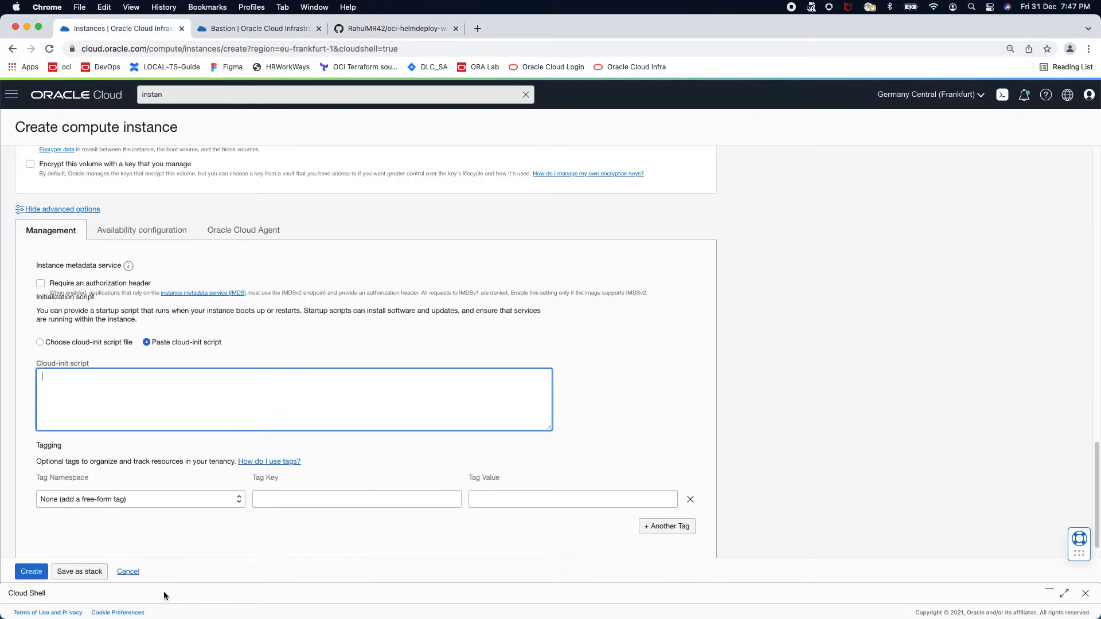
pyautogui.click(138, 573)
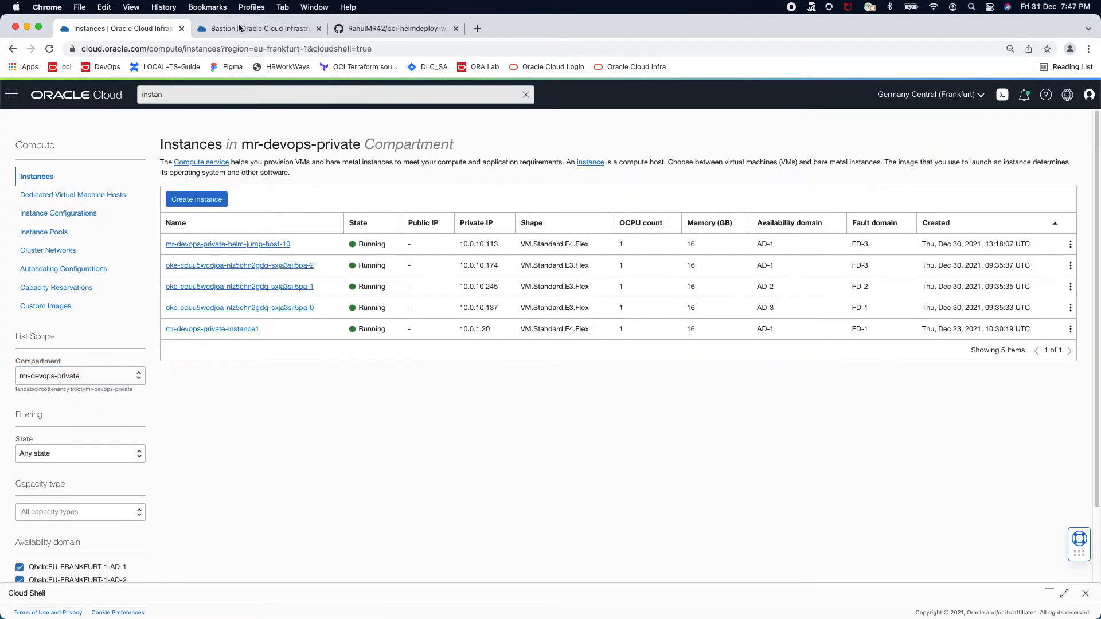
# Paste the SSH key into the new helmhost session form of the bastion and discard the form
pyautogui.click(240, 25)
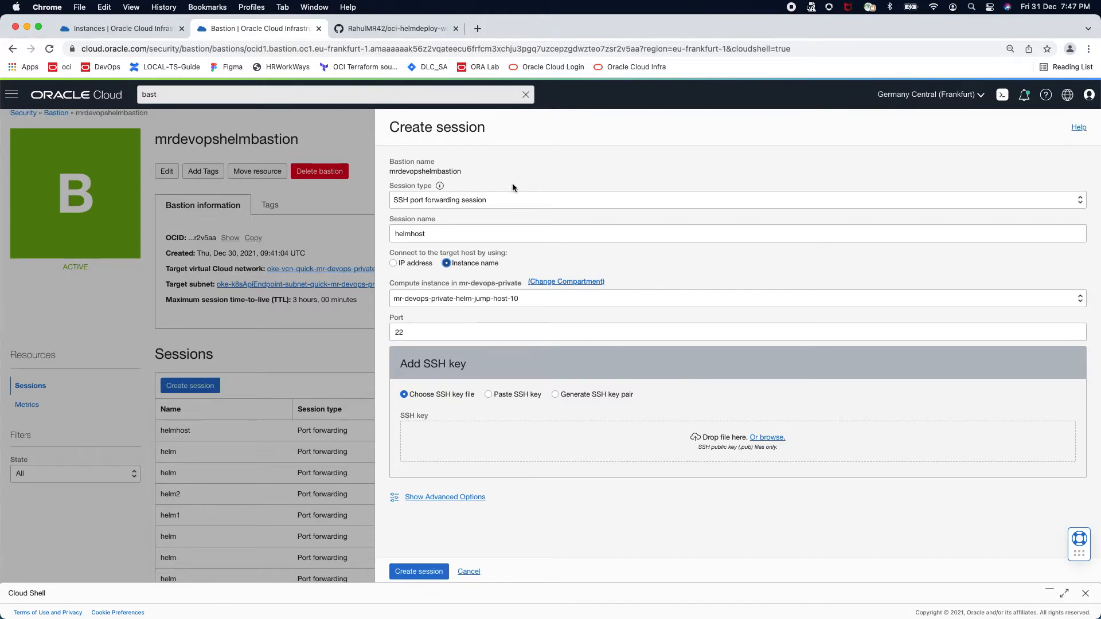
pyautogui.click(495, 397)
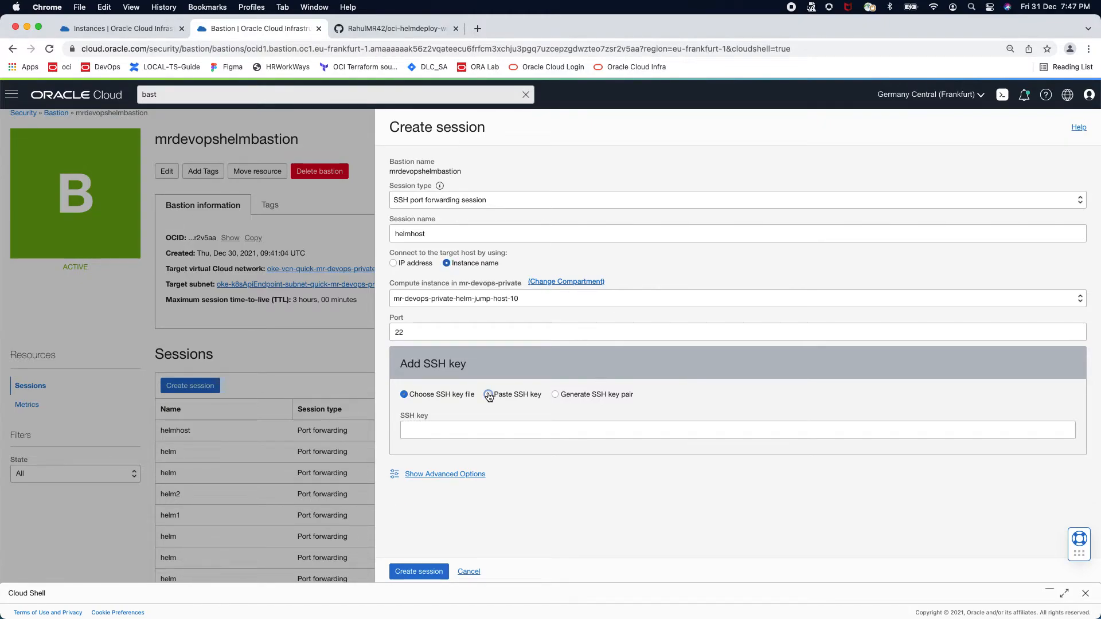
pyautogui.click(663, 430)
pyautogui.click(600, 455)
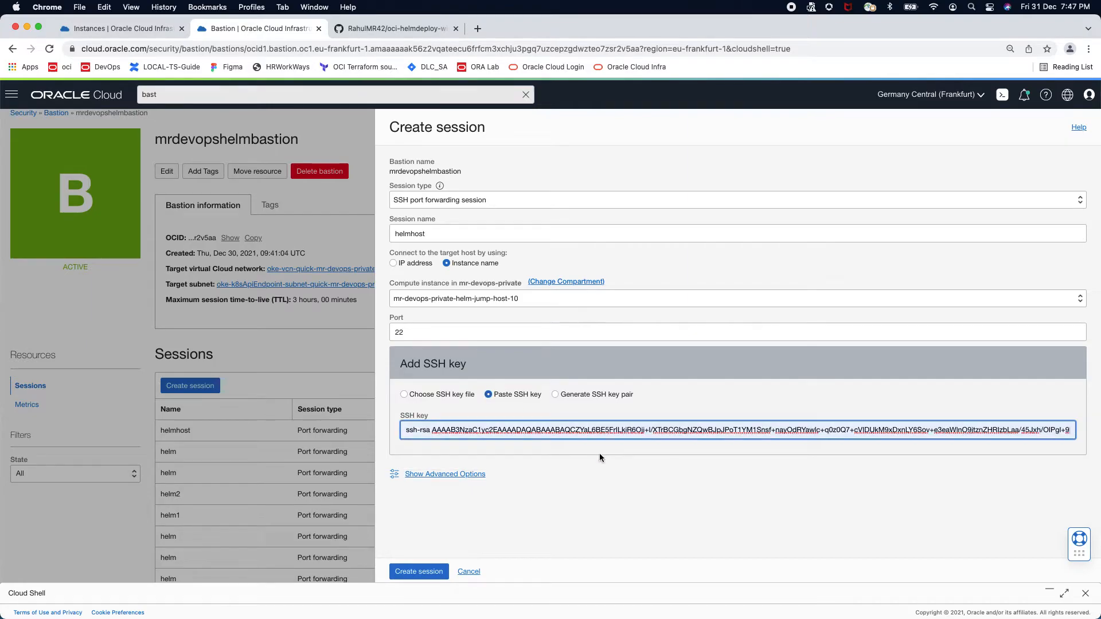
pyautogui.click(465, 573)
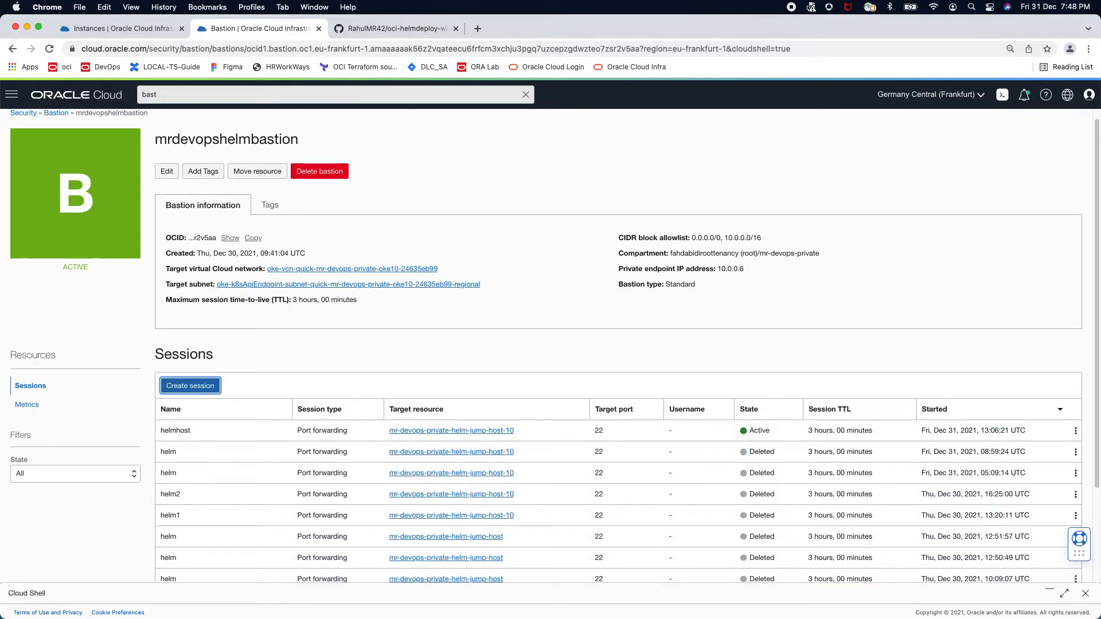
# Copy the SSH command of the active helmhost session and switch to the terminal
pyautogui.click(1076, 430)
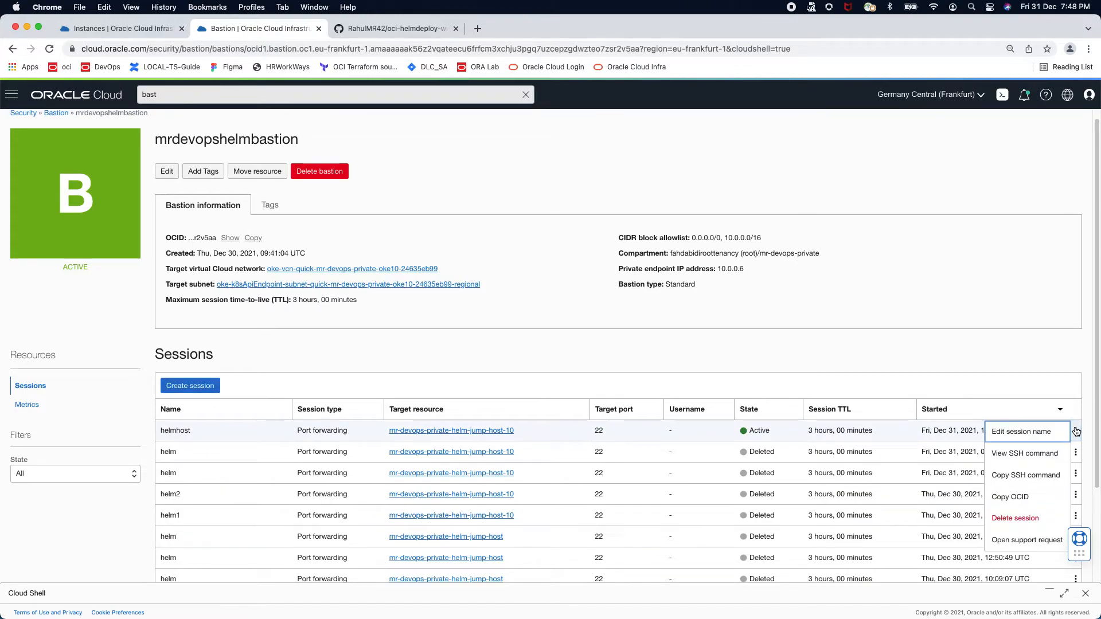
pyautogui.click(1041, 476)
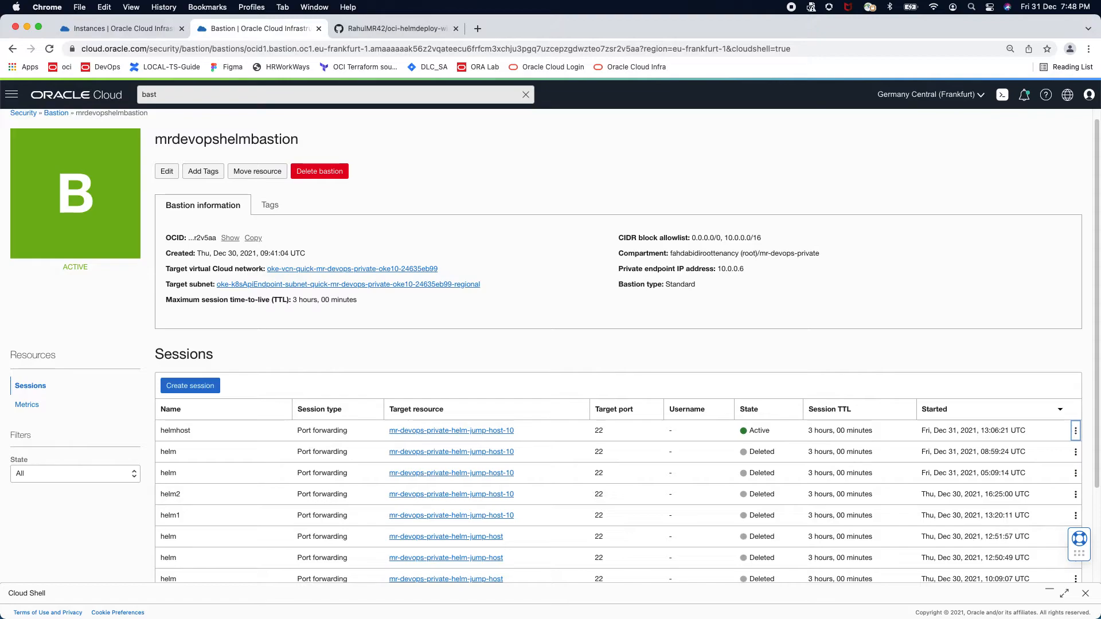
pyautogui.press('super+Tab')
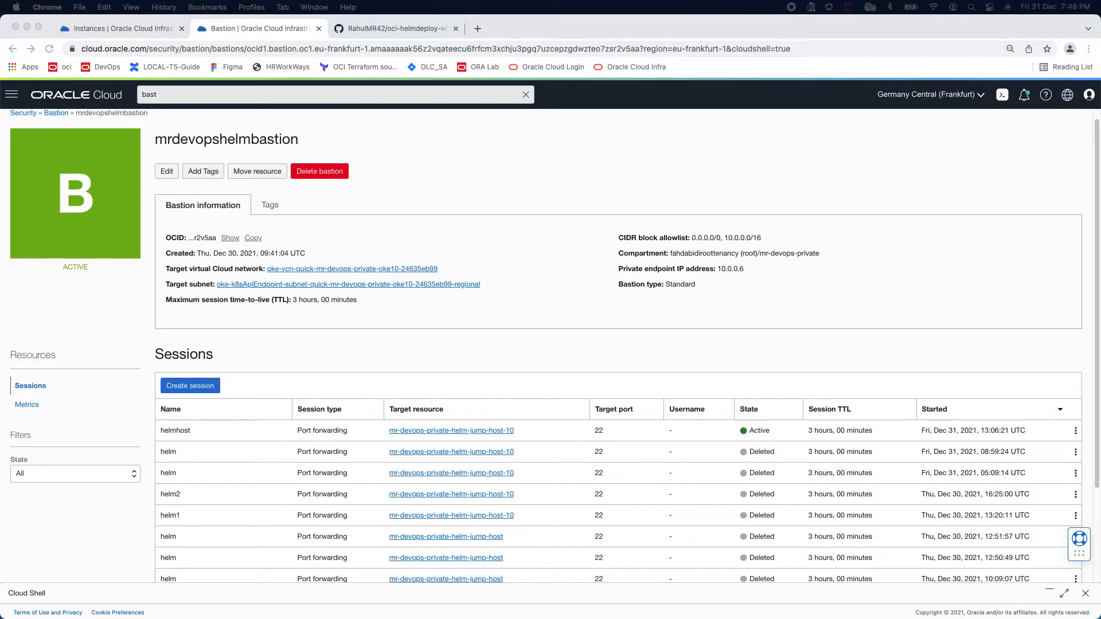
pyautogui.press('super+Tab')
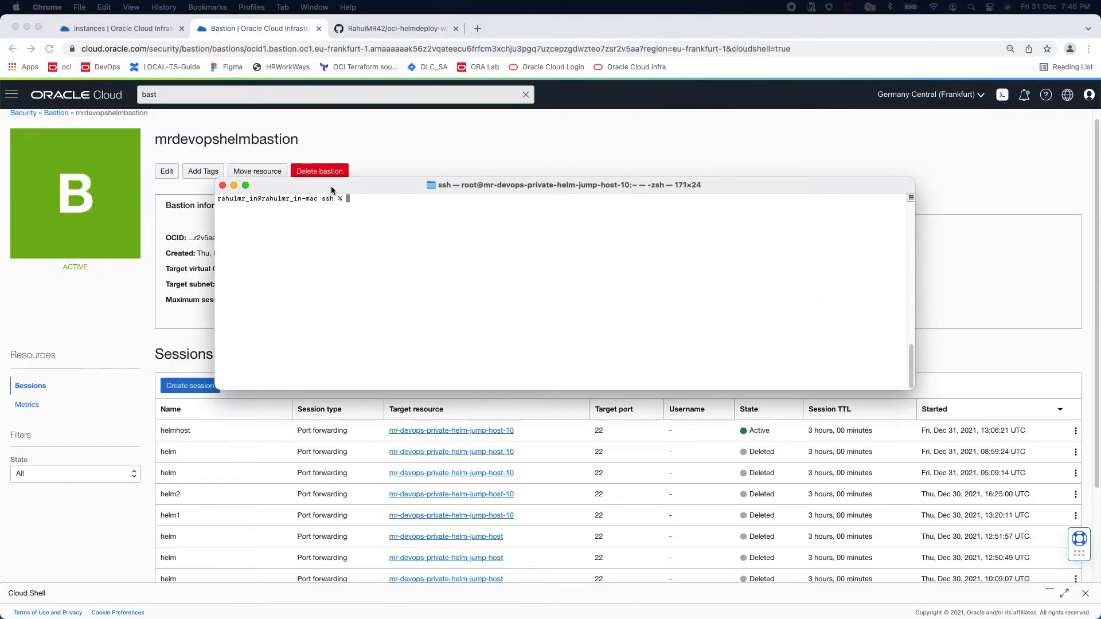
# List the folder's files, paste the copied SSH command, and replace its <privateKey> placeholder with oci_rsa
pyautogui.write('ls -ltr')
pyautogui.press('Return')
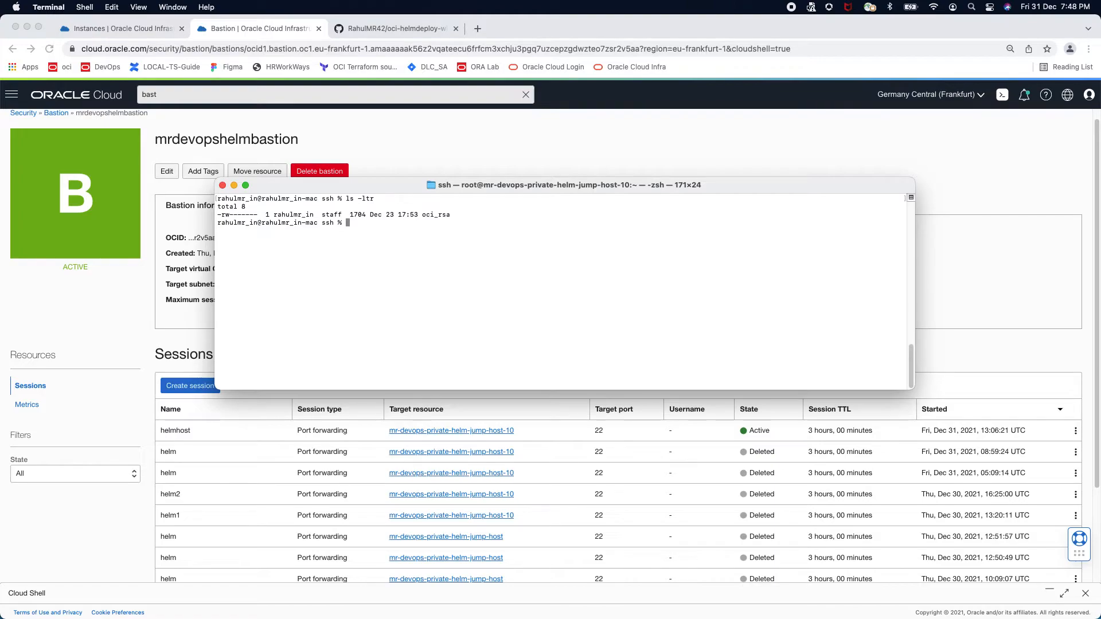
pyautogui.press('super+v')
pyautogui.hotkey('ctrl', 'a')
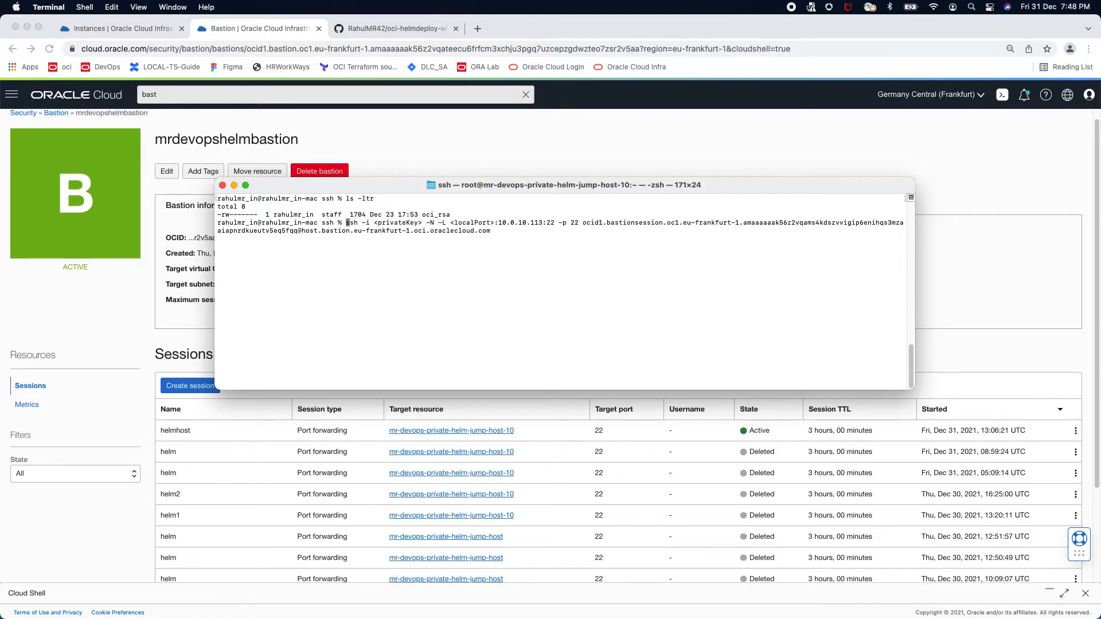
pyautogui.press('Right')
pyautogui.press('Right')
pyautogui.press('Right')
pyautogui.press('Right')
pyautogui.press('Right')
pyautogui.press('Right')
pyautogui.press('Right')
pyautogui.press('Right')
pyautogui.press('Right')
pyautogui.press('Right')
pyautogui.press('Right')
pyautogui.press('Right')
pyautogui.press('Right')
pyautogui.press('Right')
pyautogui.press('Right')
pyautogui.press('Right')
pyautogui.press('Right')
pyautogui.press('Right')
pyautogui.press('Right')
pyautogui.press('BackSpace')
pyautogui.press('BackSpace')
pyautogui.press('BackSpace')
pyautogui.press('BackSpace')
pyautogui.press('BackSpace')
pyautogui.press('BackSpace')
pyautogui.press('BackSpace')
pyautogui.press('BackSpace')
pyautogui.press('BackSpace')
pyautogui.press('BackSpace')
pyautogui.press('BackSpace')
pyautogui.press('BackSpace')
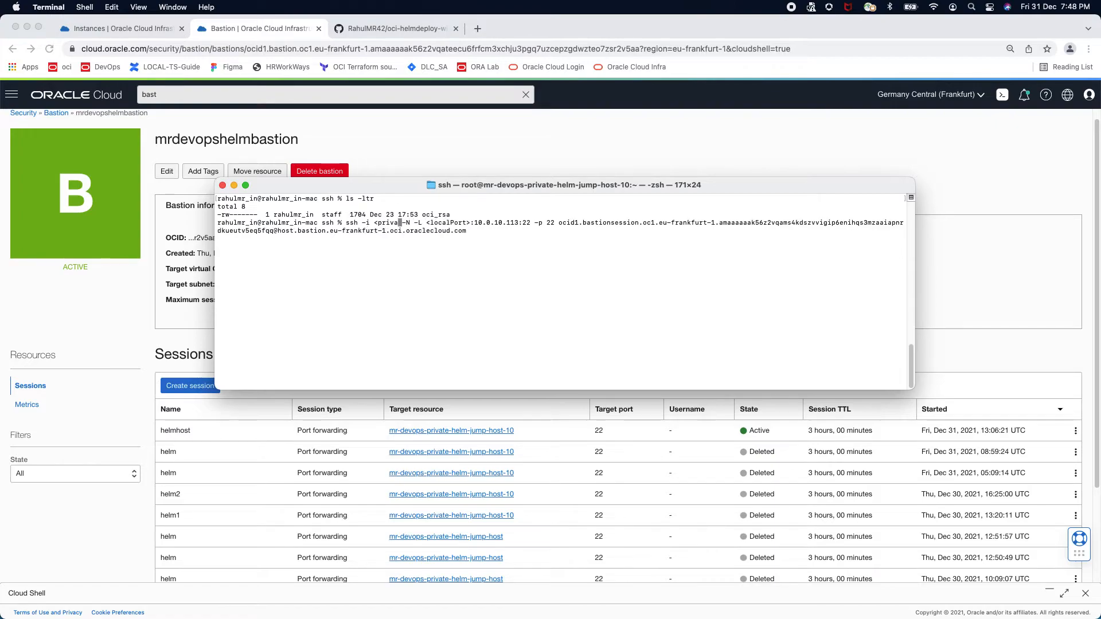
pyautogui.write('oci')
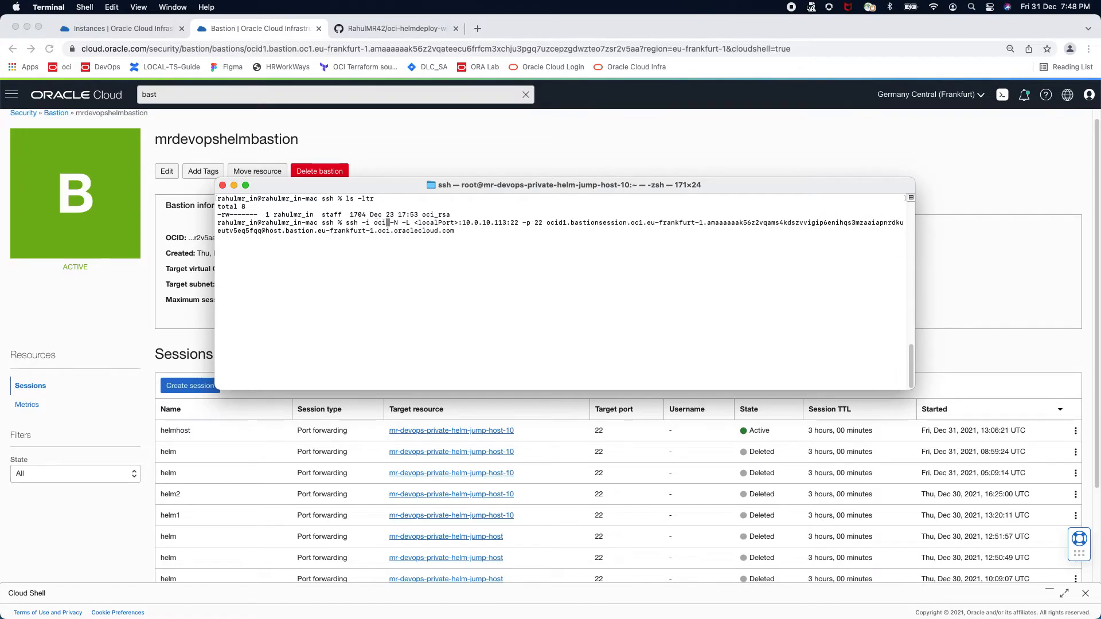
pyautogui.write('_rsa')
pyautogui.press('BackSpace')
# Replace the <localPort> placeholder with 8080 and run the SSH port forwarding command
pyautogui.press('Right')
pyautogui.press('Right')
pyautogui.press('Right')
pyautogui.press('Right')
pyautogui.press('Right')
pyautogui.press('Right')
pyautogui.press('Right')
pyautogui.press('Right')
pyautogui.press('Right')
pyautogui.press('Right')
pyautogui.press('Right')
pyautogui.press('Right')
pyautogui.press('Right')
pyautogui.press('Right')
pyautogui.press('Right')
pyautogui.press('Right')
pyautogui.press('Right')
pyautogui.press('Right')
pyautogui.press('BackSpace')
pyautogui.press('BackSpace')
pyautogui.press('BackSpace')
pyautogui.press('BackSpace')
pyautogui.press('BackSpace')
pyautogui.press('BackSpace')
pyautogui.press('BackSpace')
pyautogui.press('BackSpace')
pyautogui.press('BackSpace')
pyautogui.press('BackSpace')
pyautogui.press('BackSpace')
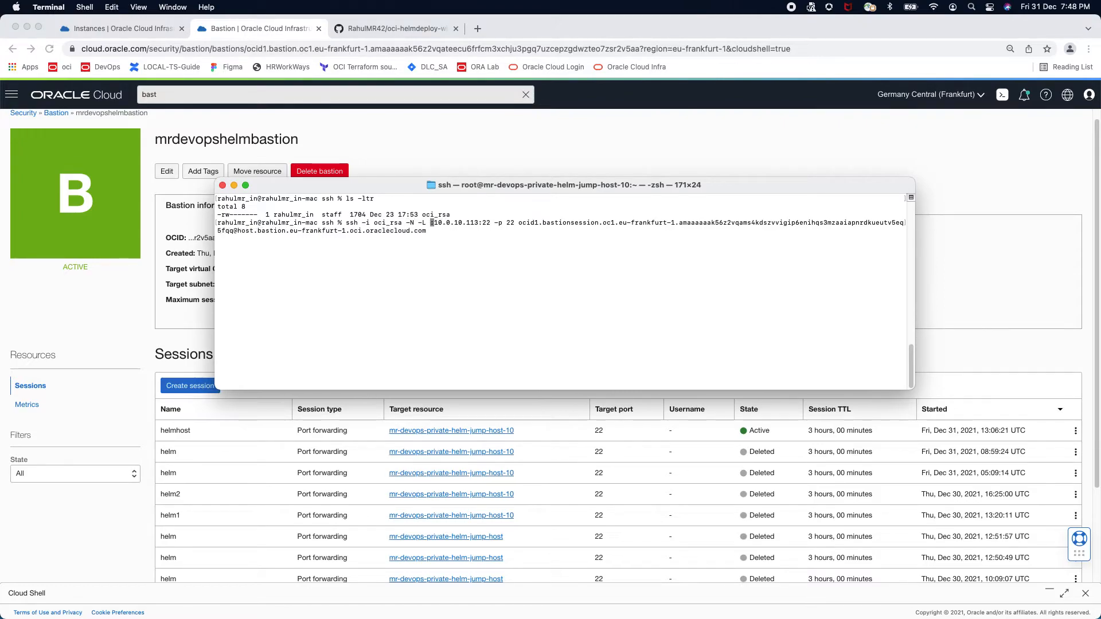
pyautogui.write('8080')
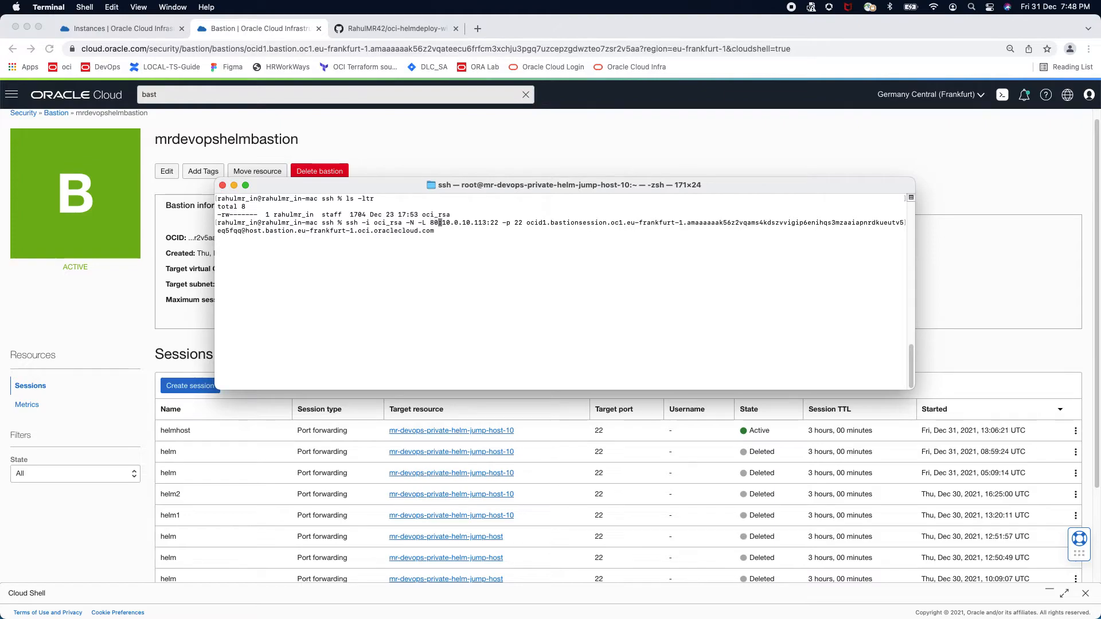
pyautogui.press('Return')
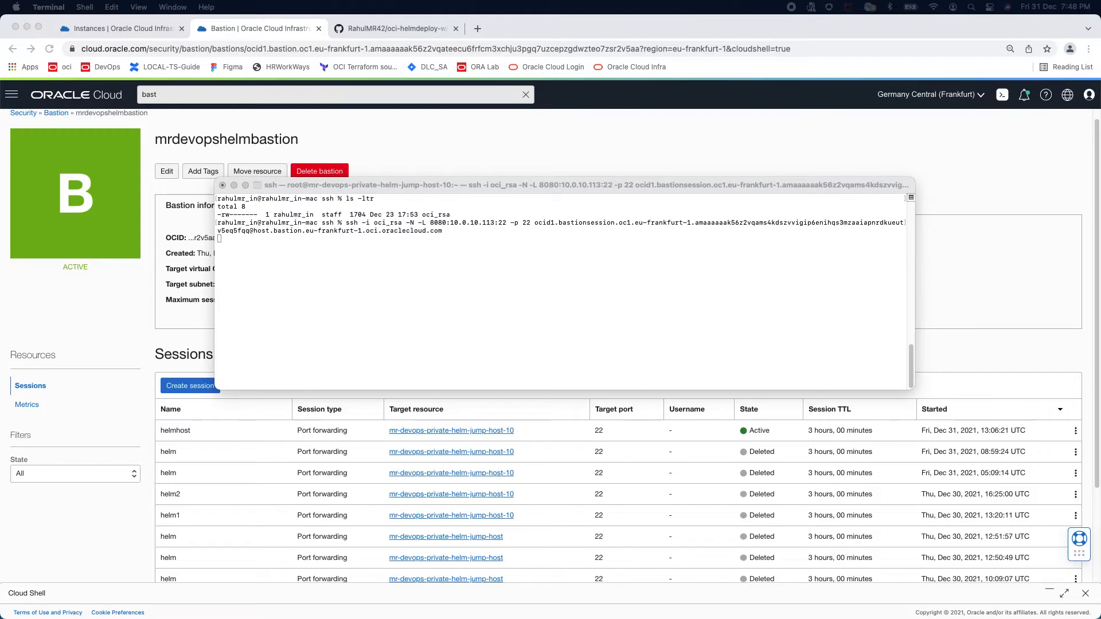
# Open a second terminal window beside the tunnel session and list the files in the ssh folder
pyautogui.press('super+n')
pyautogui.moveTo(347, 115); pyautogui.dragTo(487, 169)
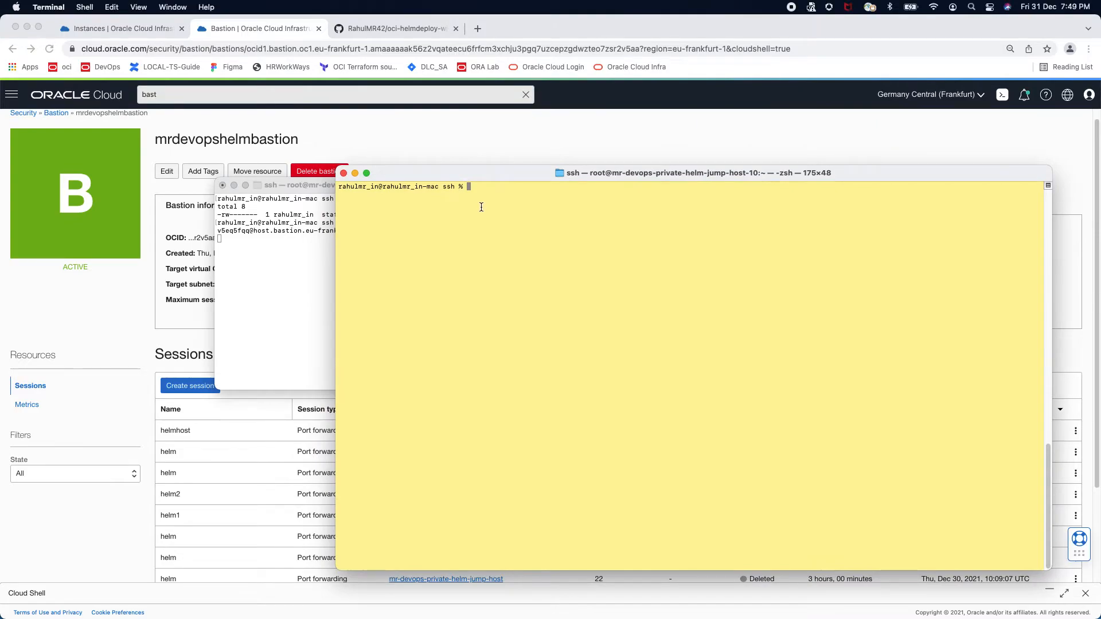
pyautogui.write('ls')
pyautogui.press('Return')
# Connect to the jump host through the tunnel by running ssh -i oci_rsa opc@localhost -p 8080
pyautogui.write('ssh i')
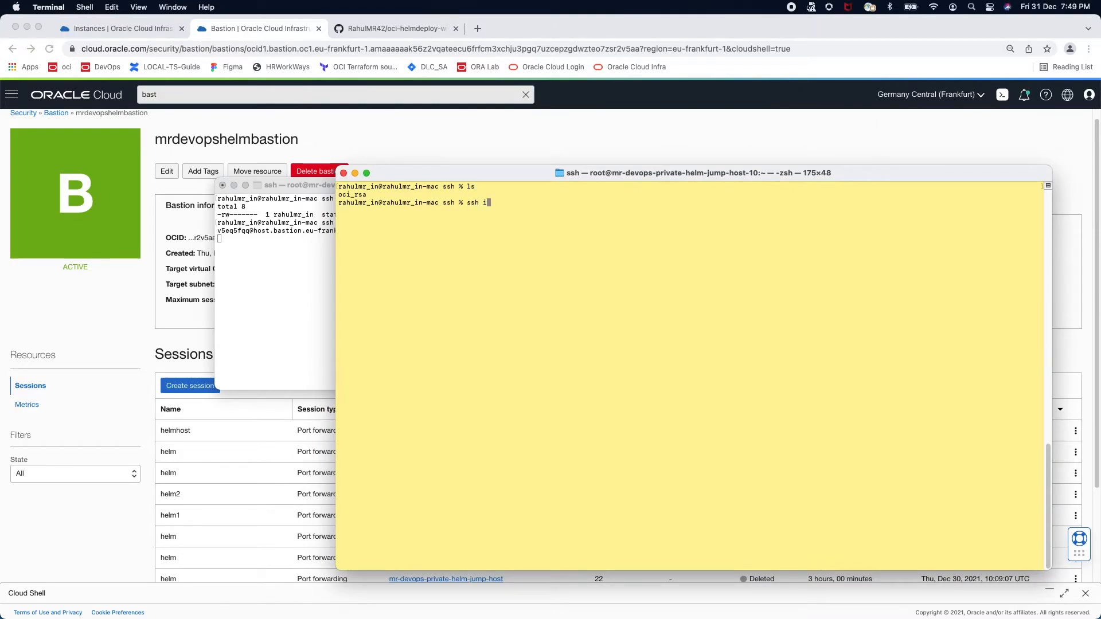
pyautogui.press('BackSpace')
pyautogui.write('-i cl')
pyautogui.press('BackSpace')
pyautogui.press('BackSpace')
pyautogui.write('oc')
pyautogui.press('Tab')
pyautogui.write('opc@localhost')
pyautogui.click(90, 29)
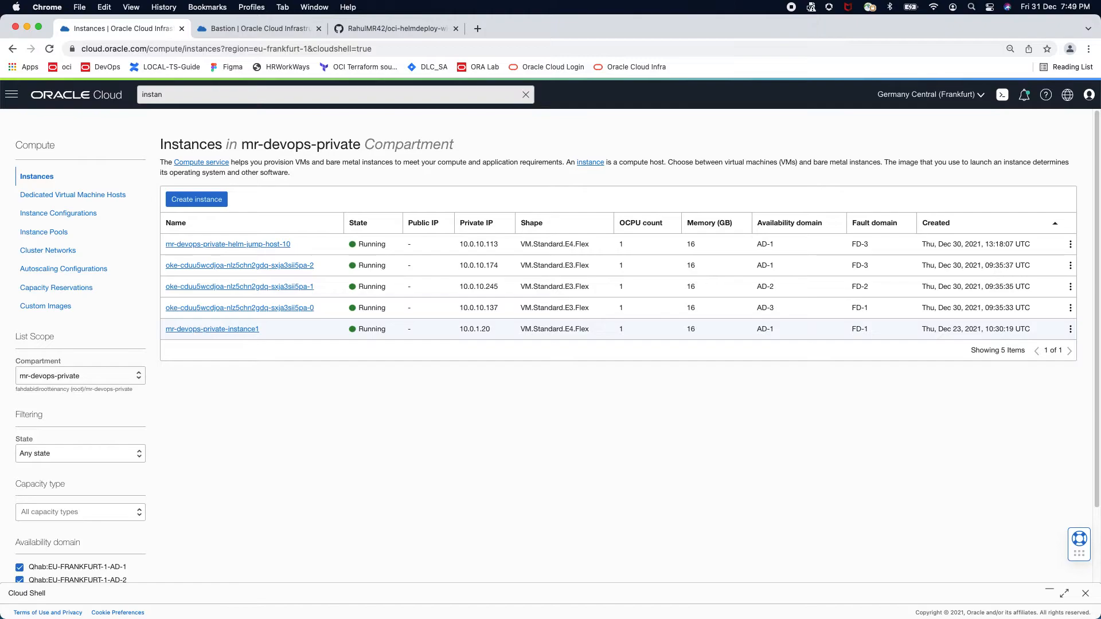
pyautogui.press('super+Tab')
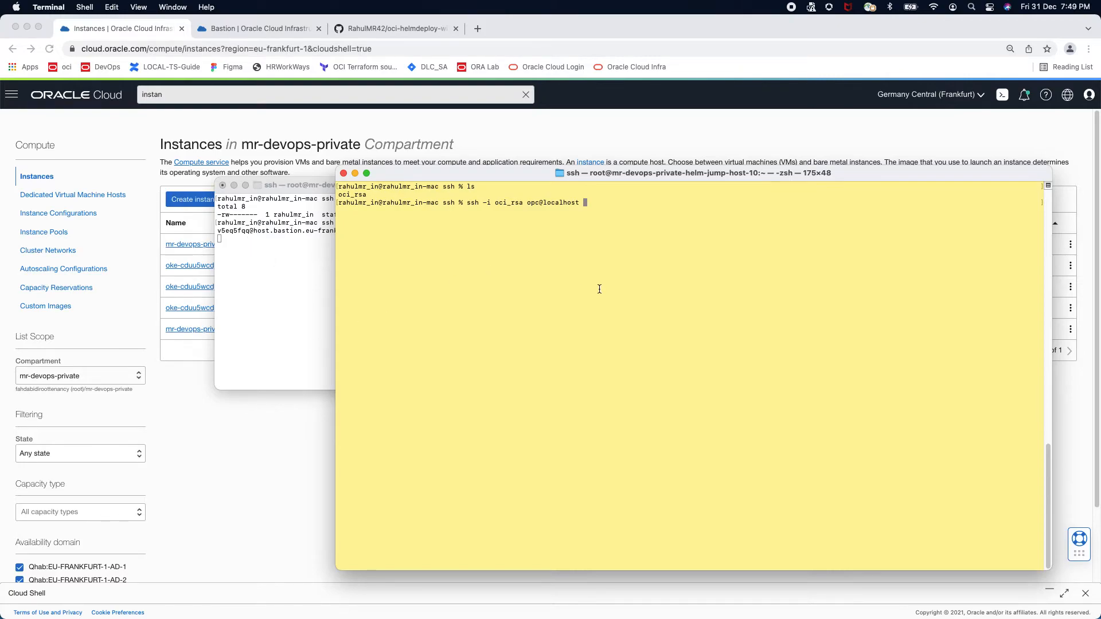
pyautogui.write('-p 8080')
pyautogui.click(250, 287)
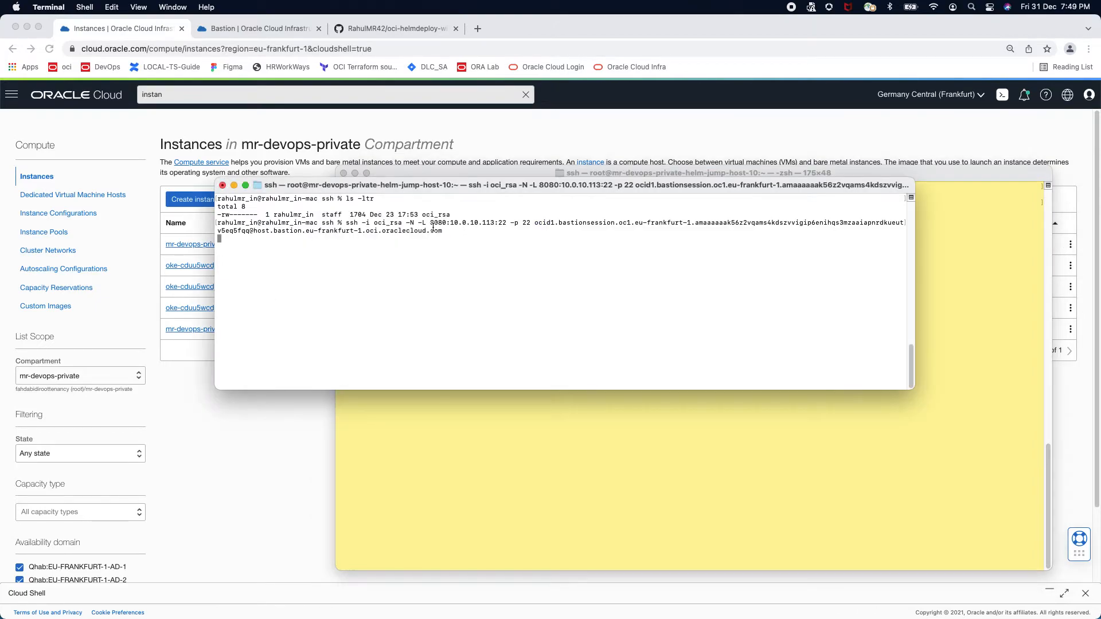
pyautogui.click(746, 451)
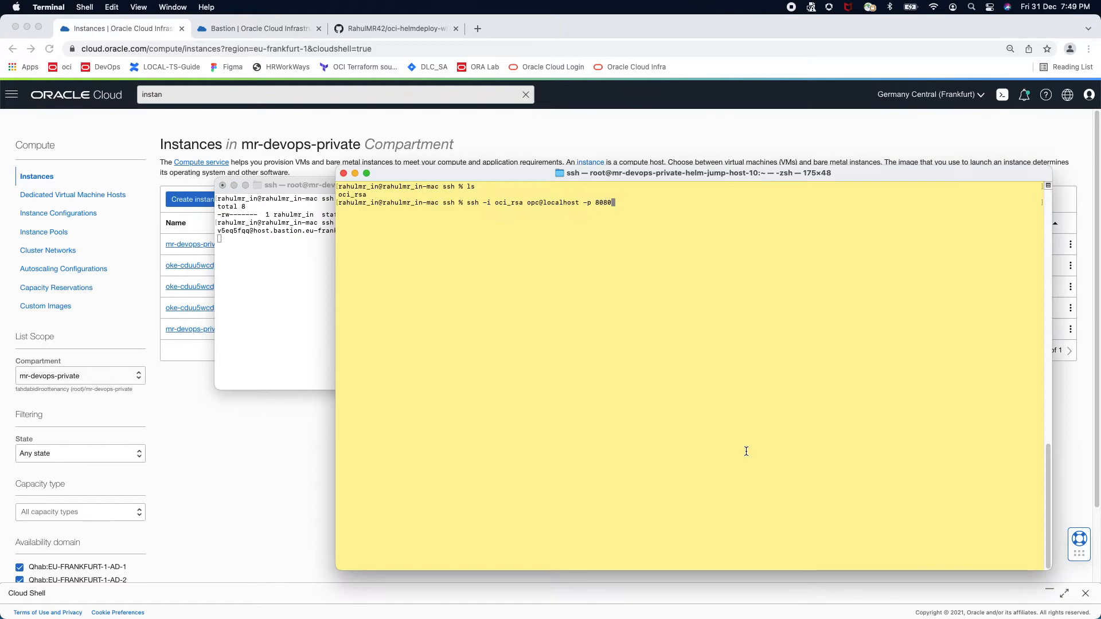
pyautogui.press('Return')
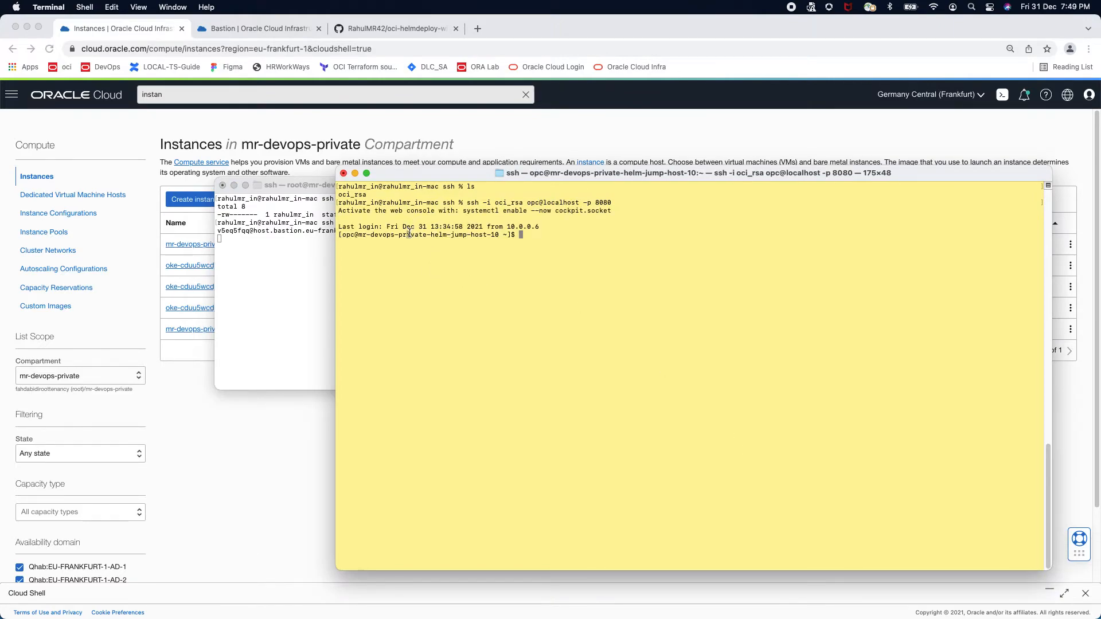
# Switch to the root user on the jump host with sudo su -
pyautogui.moveTo(407, 235); pyautogui.dragTo(508, 235)
pyautogui.click(667, 351)
pyautogui.write('sudo su -')
pyautogui.press('Return')
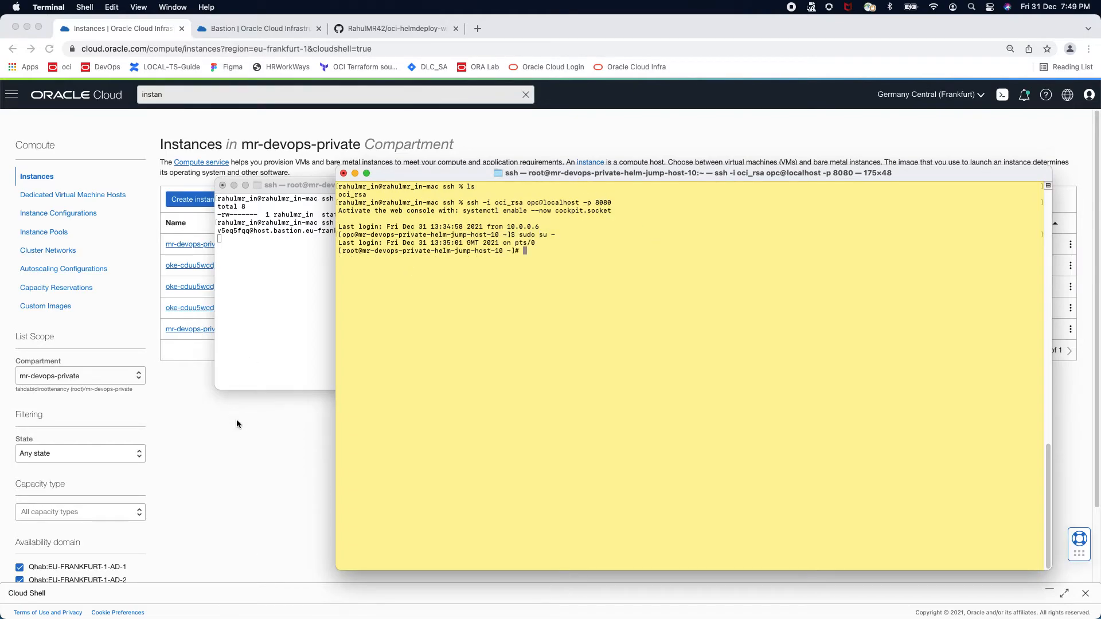
# Return to the GitHub README in the browser and read the jump host connection and OKE access instructions
pyautogui.click(214, 434)
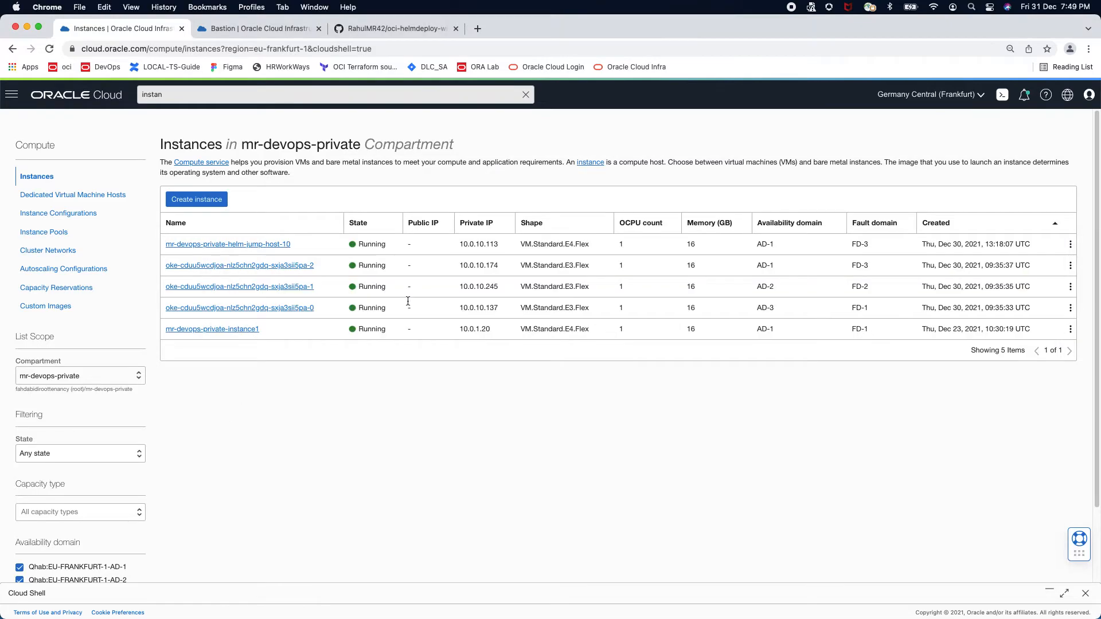
pyautogui.click(371, 35)
pyautogui.scroll(-10, 459, 466)
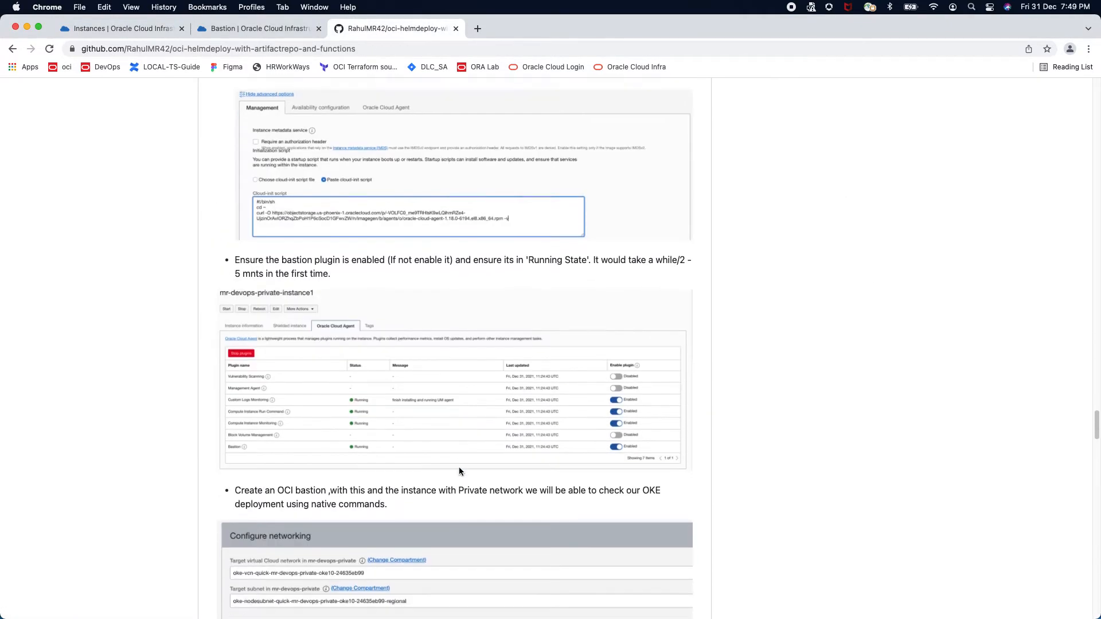
pyautogui.scroll(-8, 458, 472)
pyautogui.scroll(-5, 496, 326)
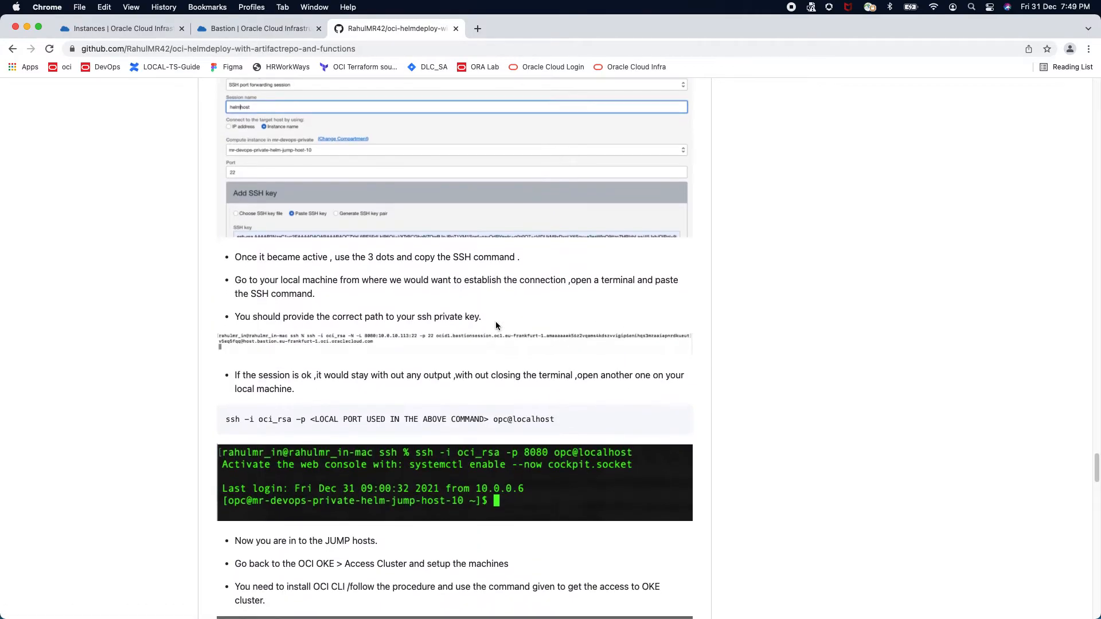
pyautogui.scroll(-2, 496, 325)
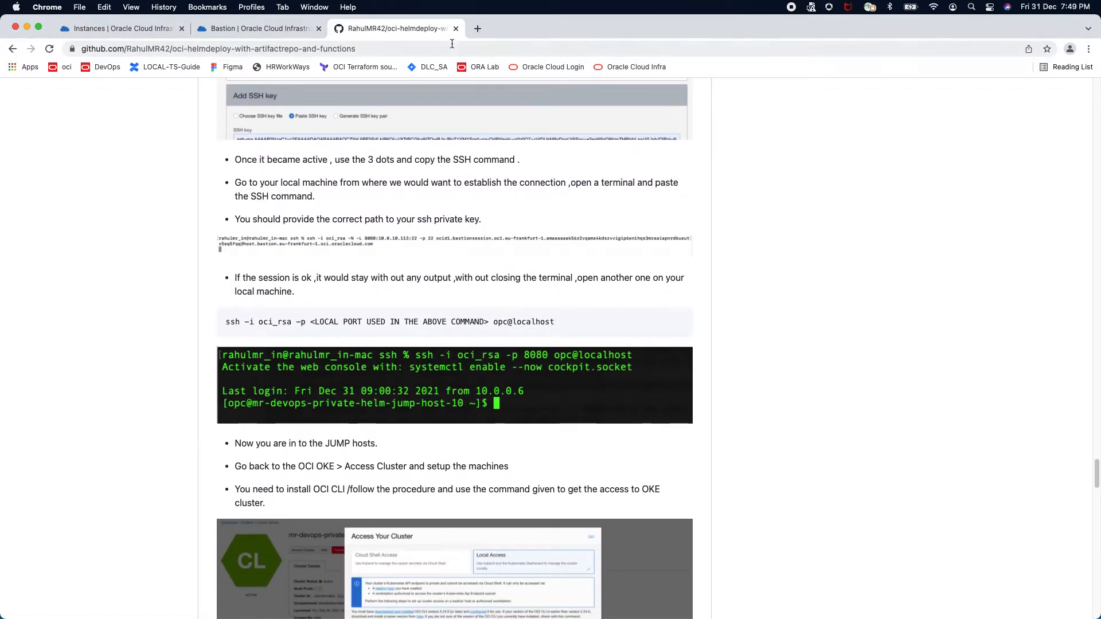
# Search the Oracle Cloud console for oke, open the mr-devops-private-oke10 cluster, and examine its Local Access setup commands
pyautogui.click(147, 27)
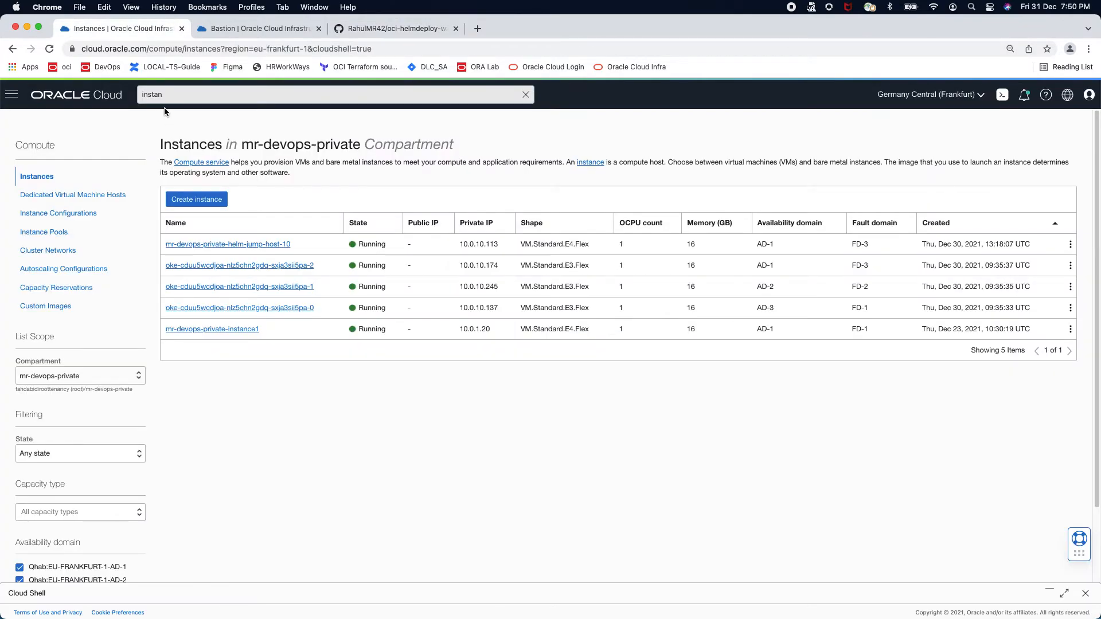
pyautogui.click(154, 94)
pyautogui.doubleClick(154, 94)
pyautogui.write('oke')
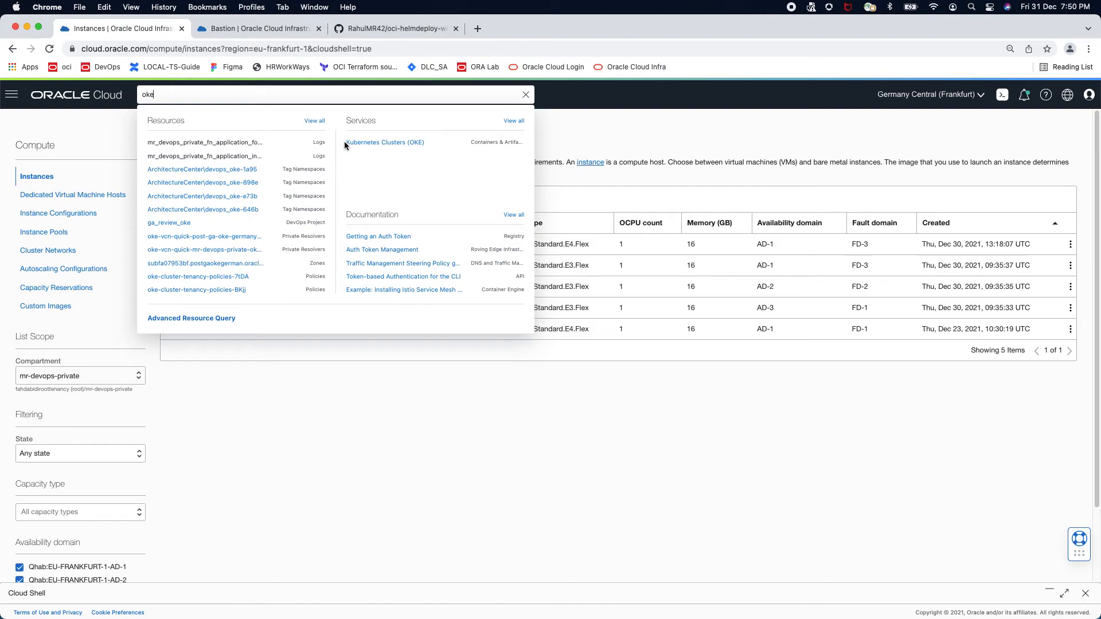
pyautogui.click(364, 144)
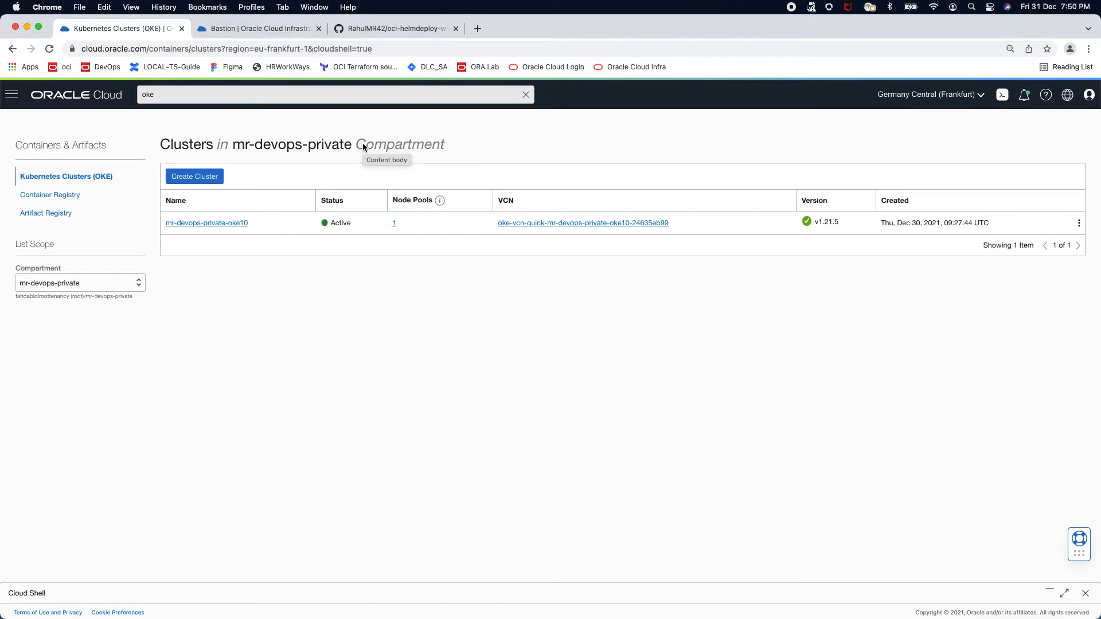
pyautogui.click(198, 224)
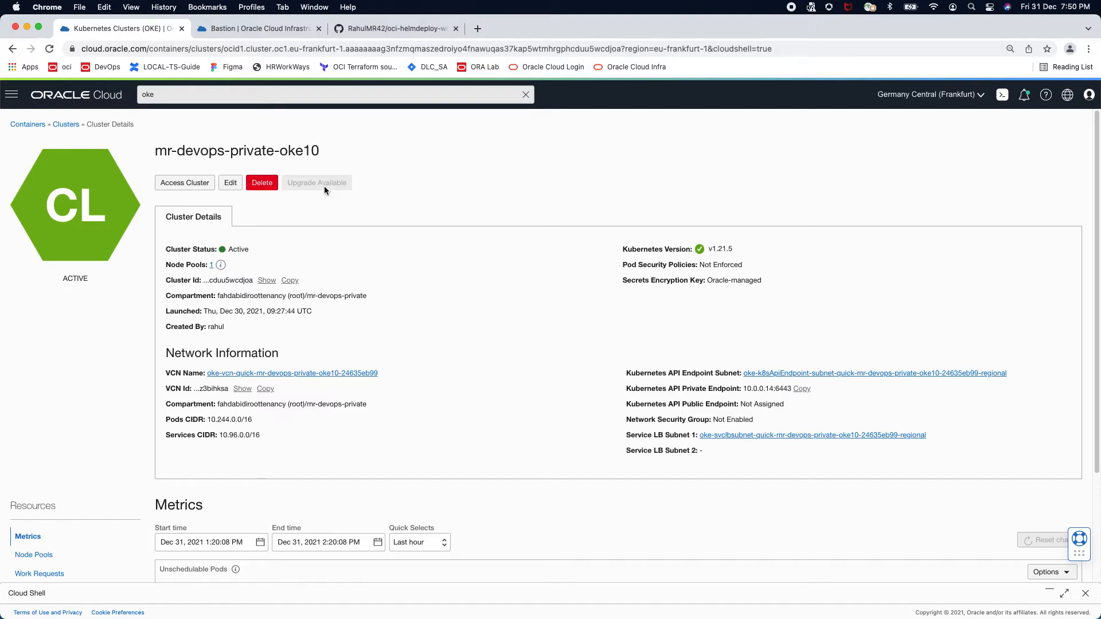
pyautogui.click(161, 189)
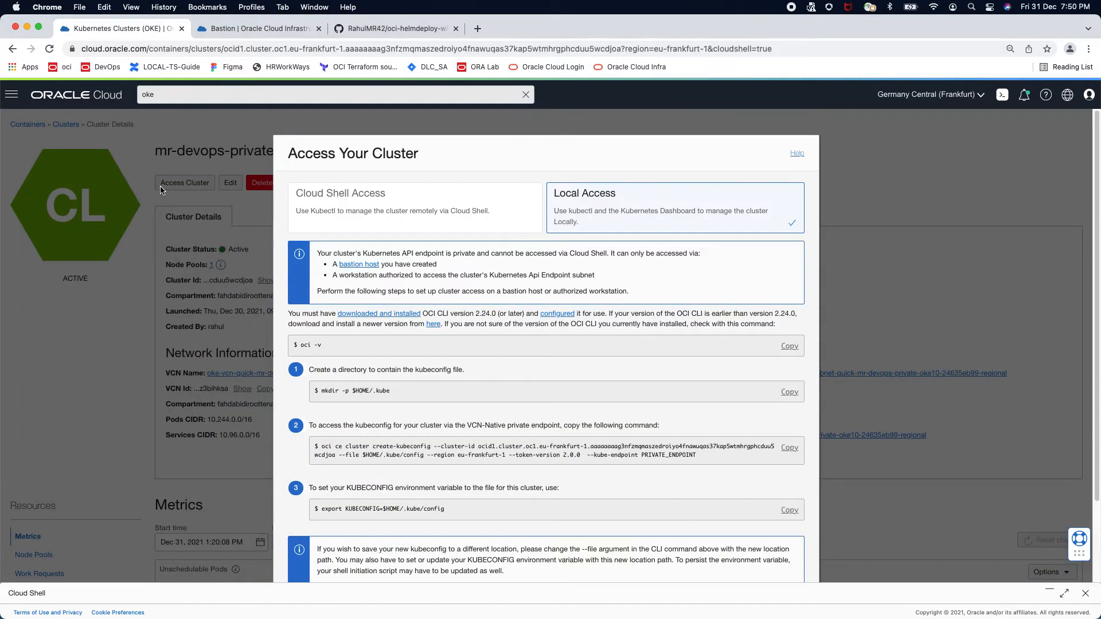
pyautogui.scroll(-1, 409, 177)
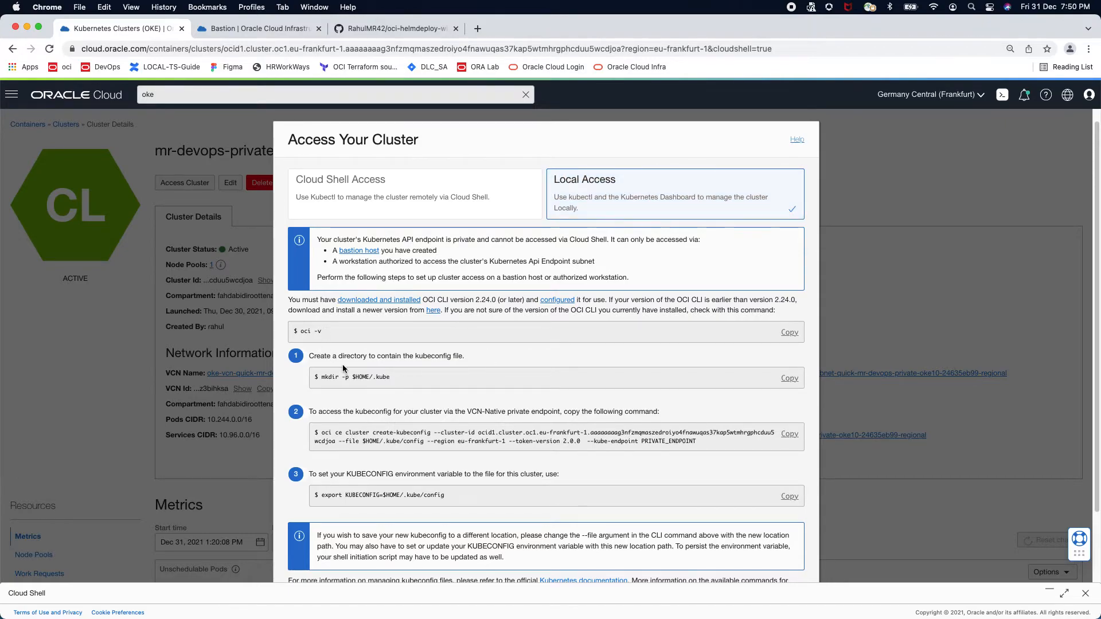
pyautogui.scroll(-3, 307, 312)
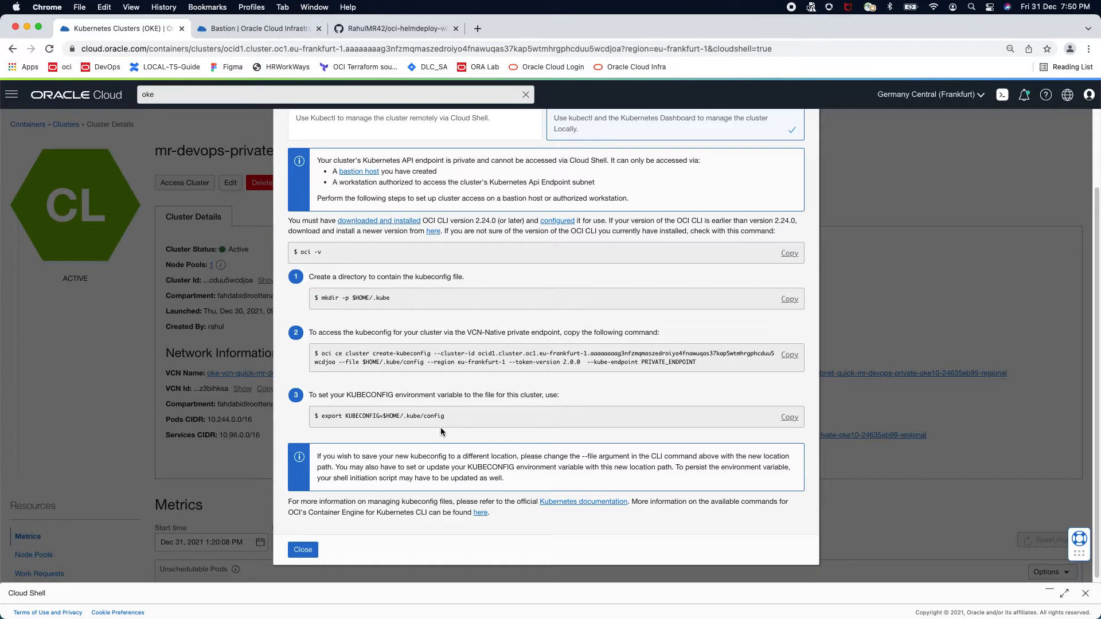
# Return to the GitHub README and read the OCI CLI, kubectl and Helm installation notes
pyautogui.click(396, 28)
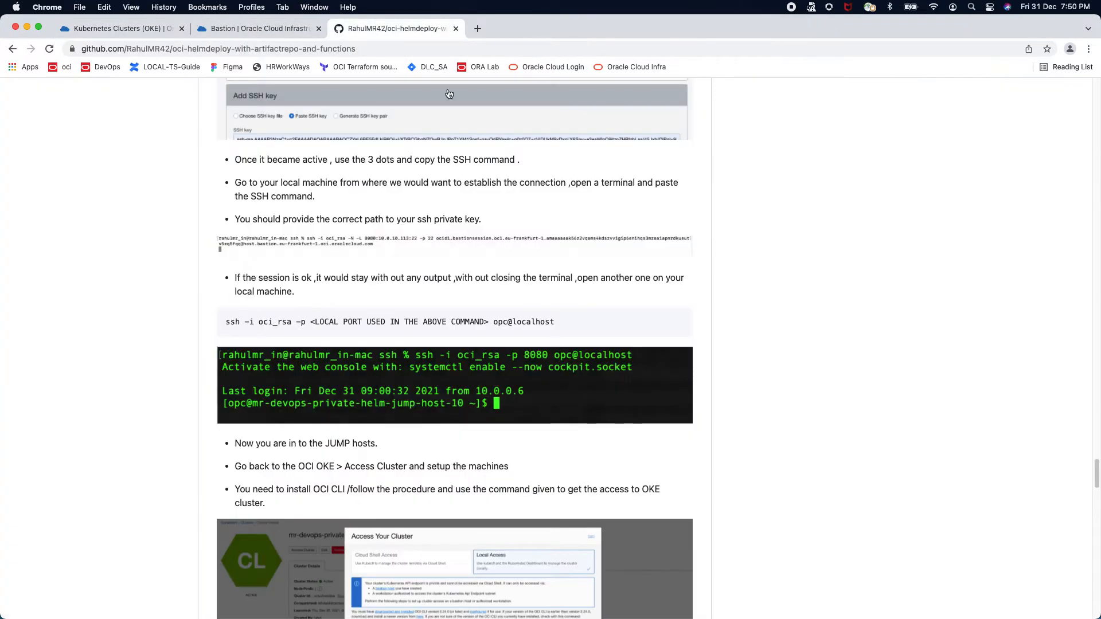
pyautogui.scroll(-7, 622, 383)
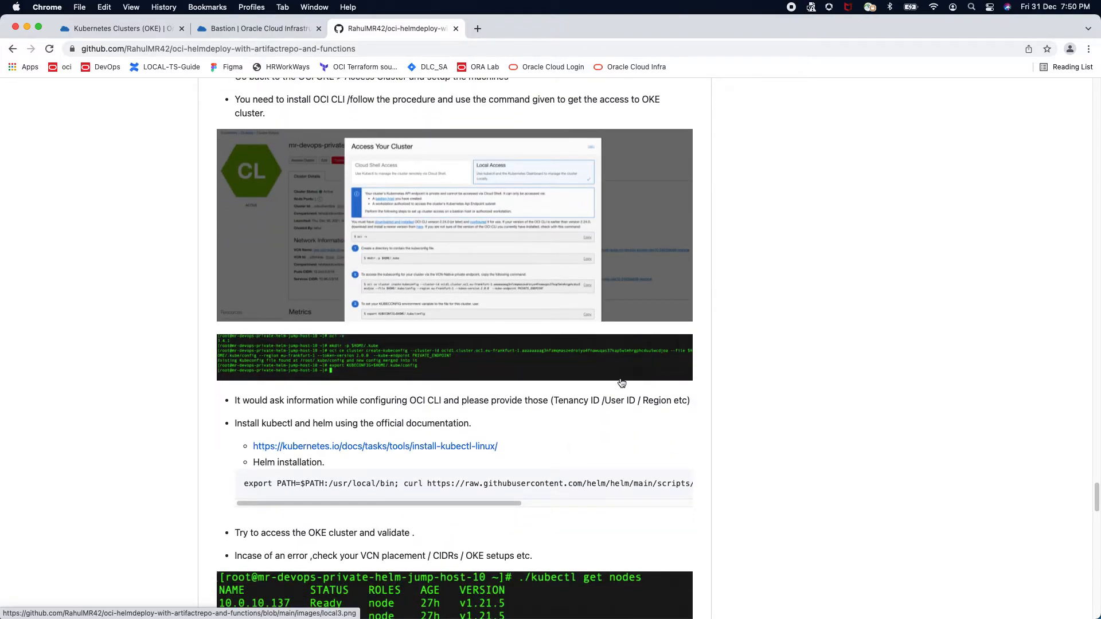
pyautogui.scroll(-1, 621, 383)
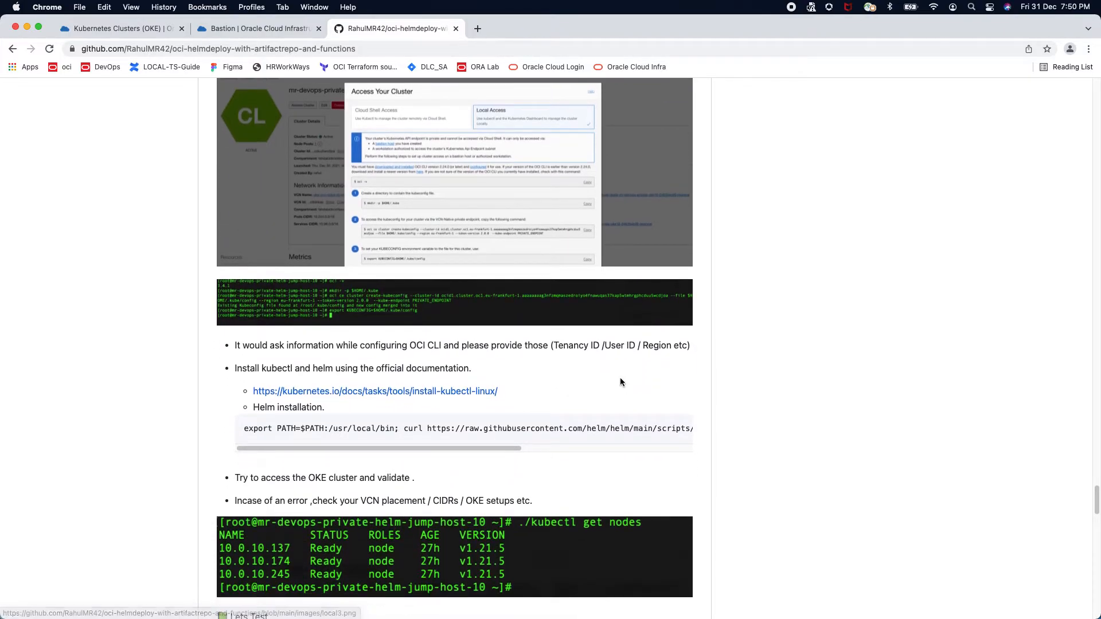
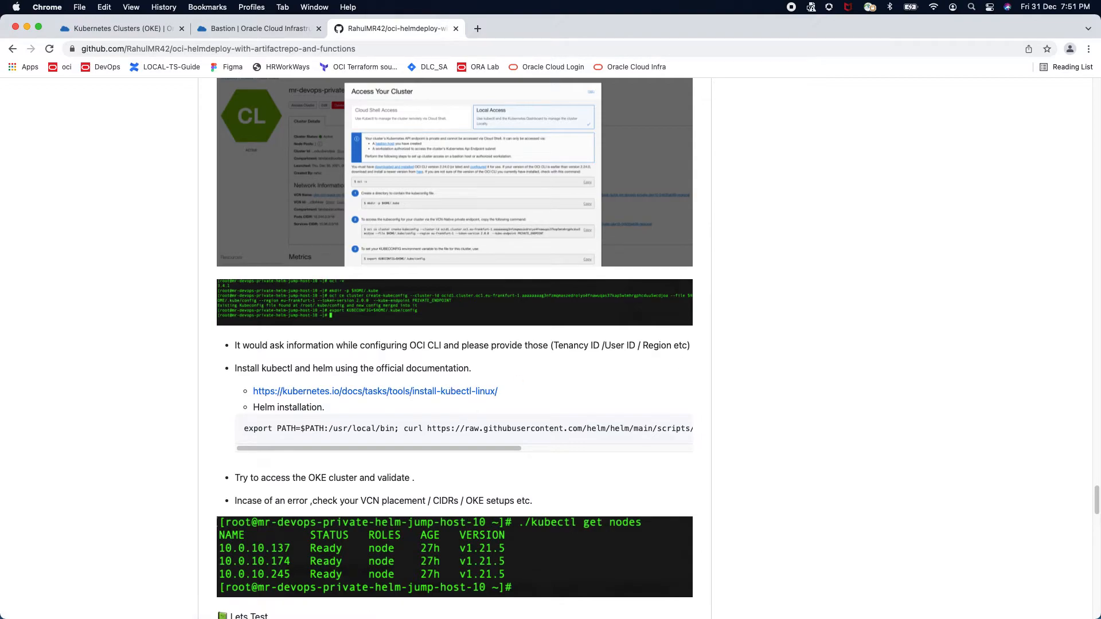
# Switch to the jump host terminal, list its files, and run ./kubectl get nodes to check OKE cluster access
pyautogui.press('super+Tab')
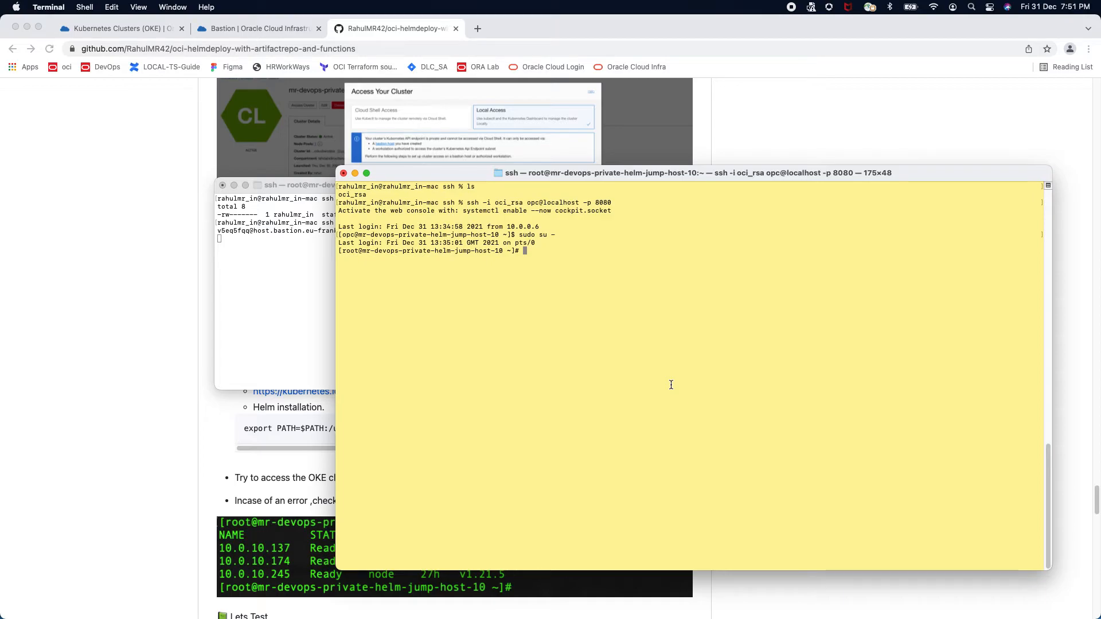
pyautogui.write('ls')
pyautogui.press('Return')
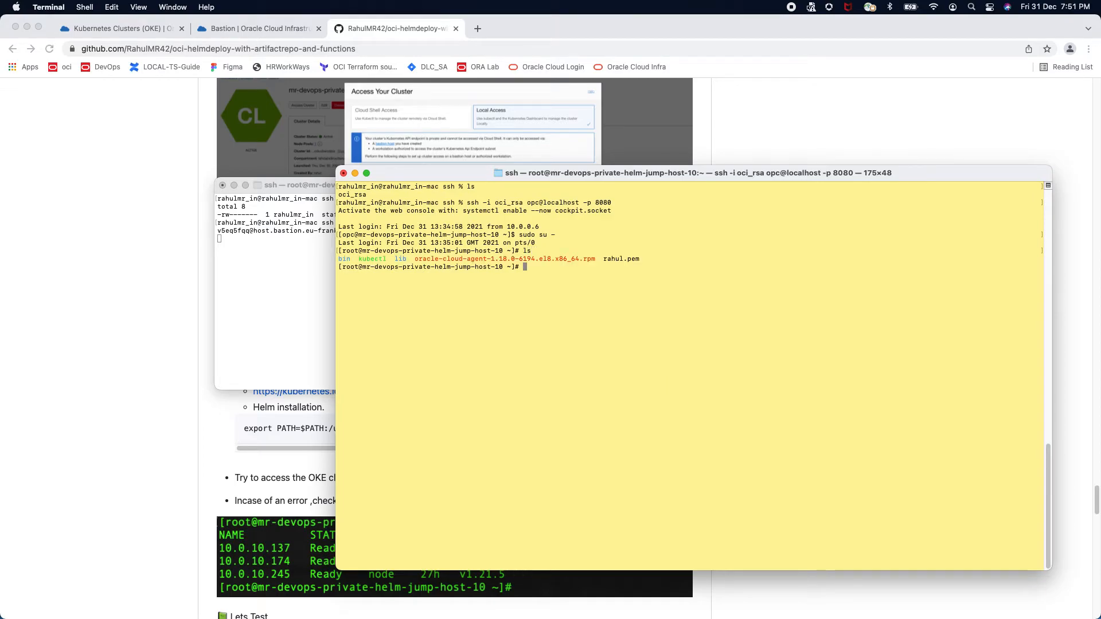
pyautogui.write('./kubectl get nodes')
pyautogui.press('Return')
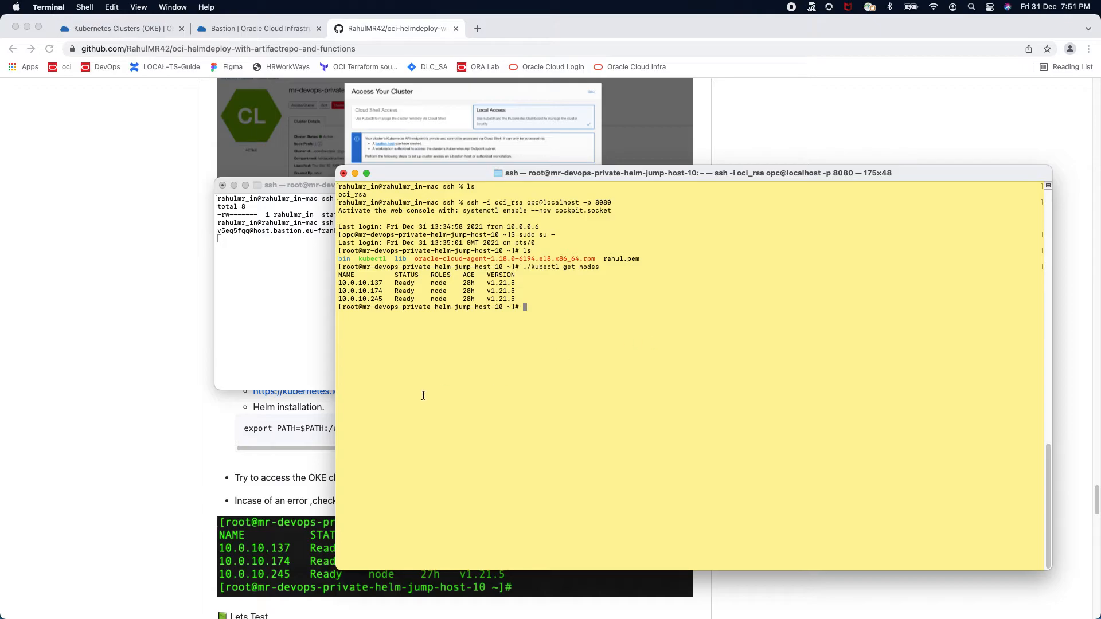
# Go back to the README in the browser and read the Lets Test section on building the sample application
pyautogui.click(242, 476)
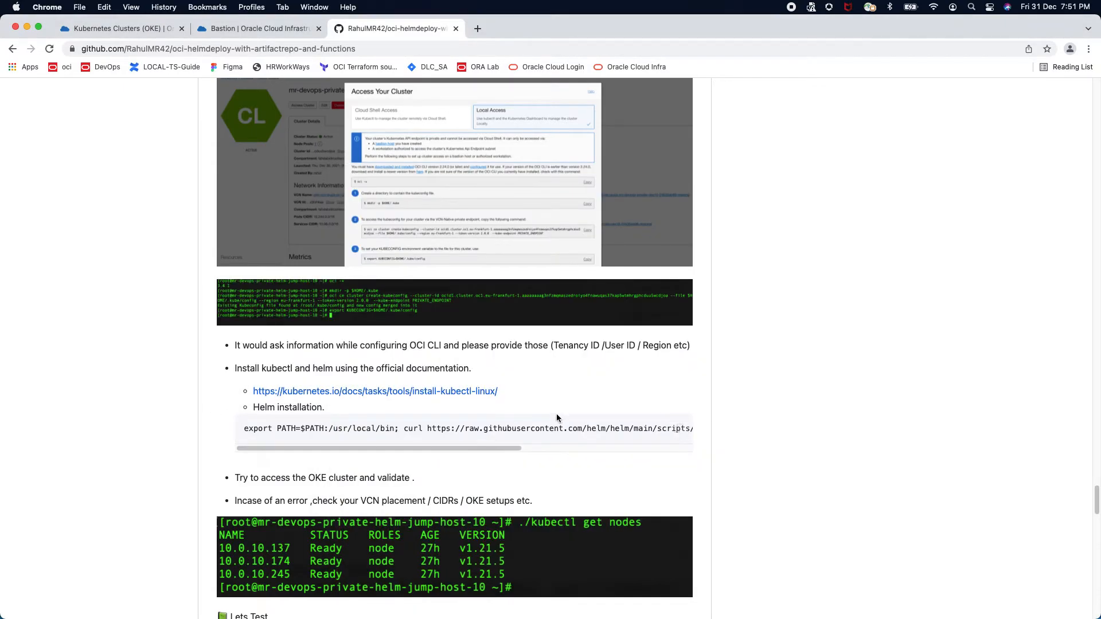
pyautogui.scroll(-2, 555, 416)
pyautogui.scroll(-5, 555, 414)
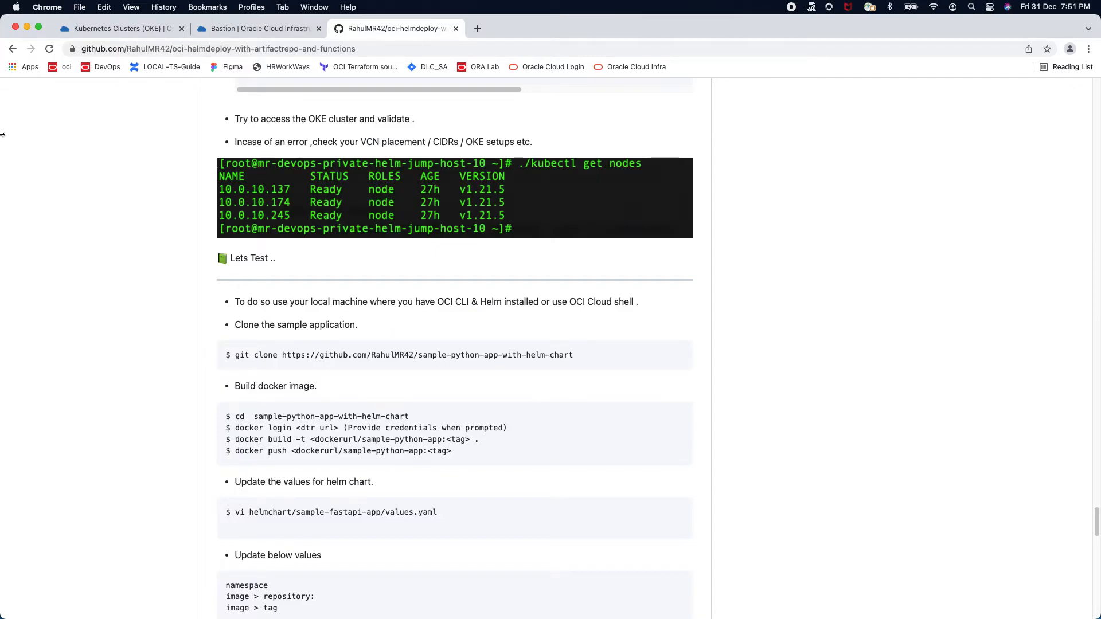
# Return to the Oracle Cloud console, close the cluster access instructions, and expand Cloud Shell, discarding its pending command and clearing the terminal
pyautogui.click(115, 33)
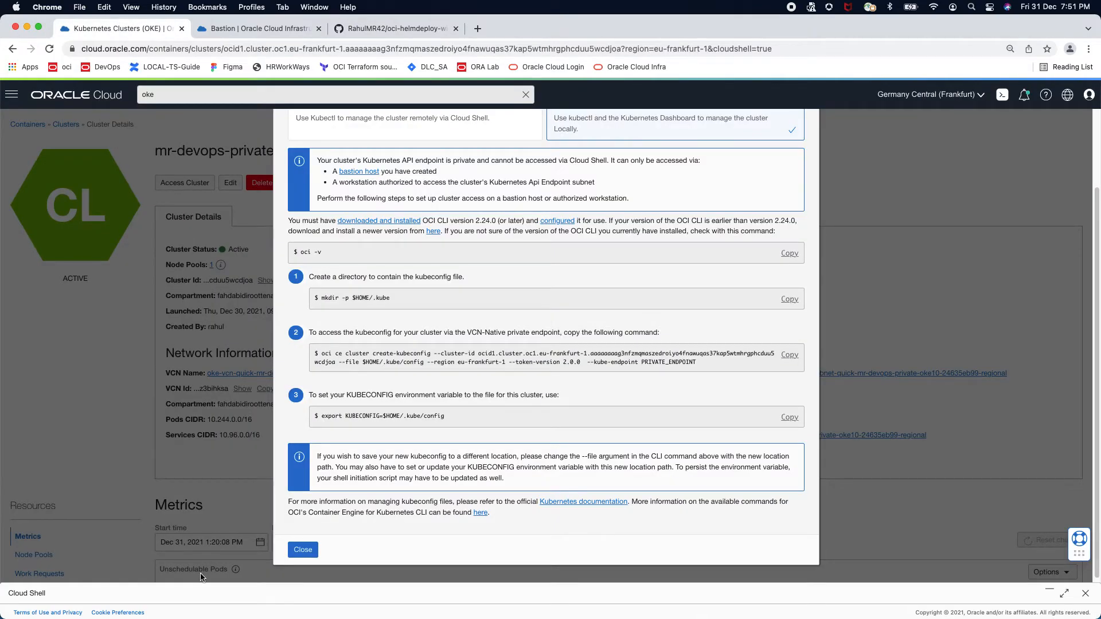
pyautogui.click(302, 550)
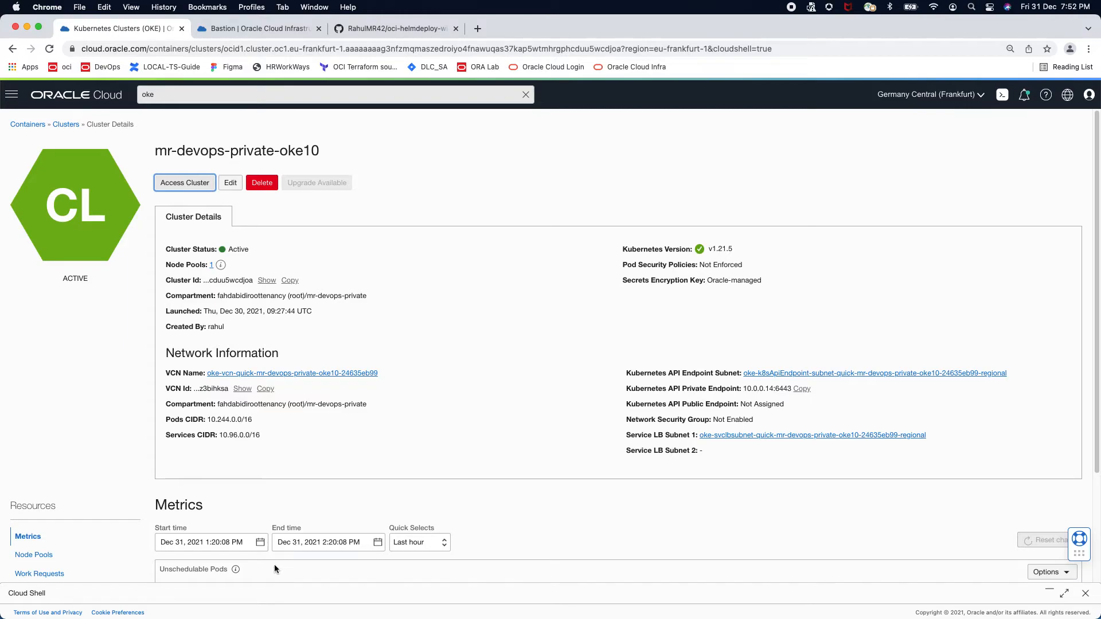
pyautogui.click(1064, 593)
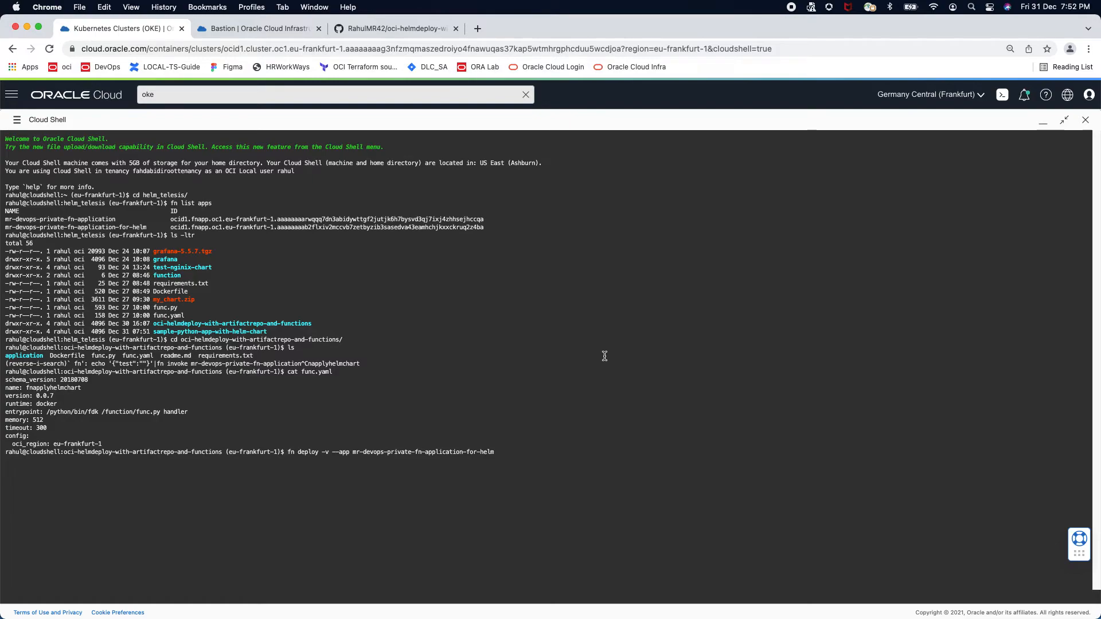
pyautogui.hotkey('ctrl', 'c')
pyautogui.write('clear')
pyautogui.press('Return')
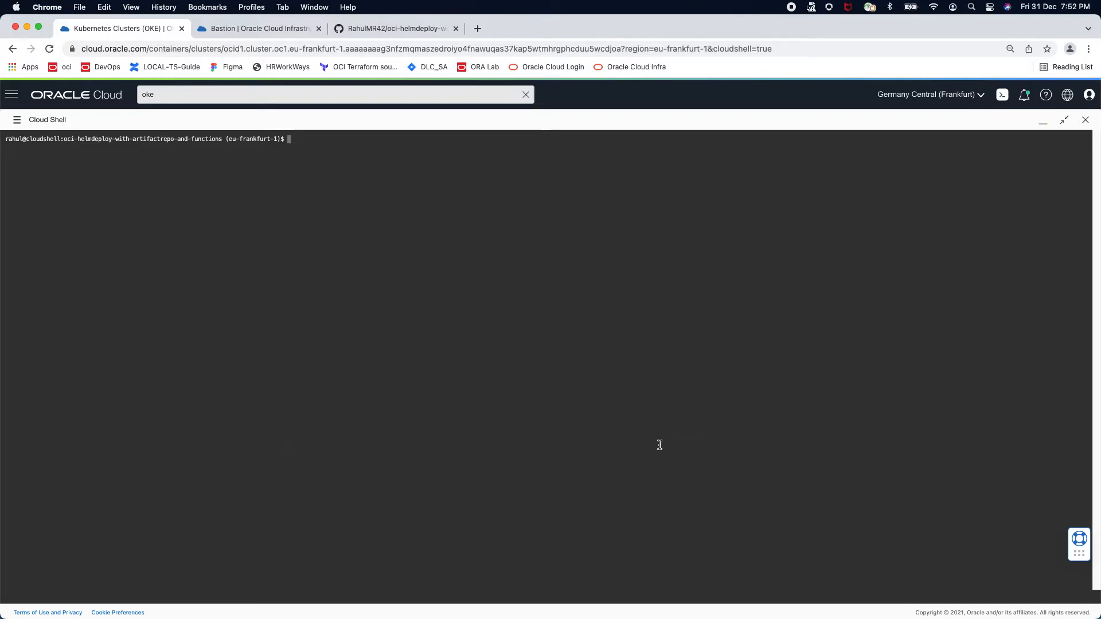
# Duplicate the GitHub project page in the browser and open the owner's sample-python-app-with-helm-chart repository in the copy
pyautogui.click(390, 31)
pyautogui.scroll(15, 453, 344)
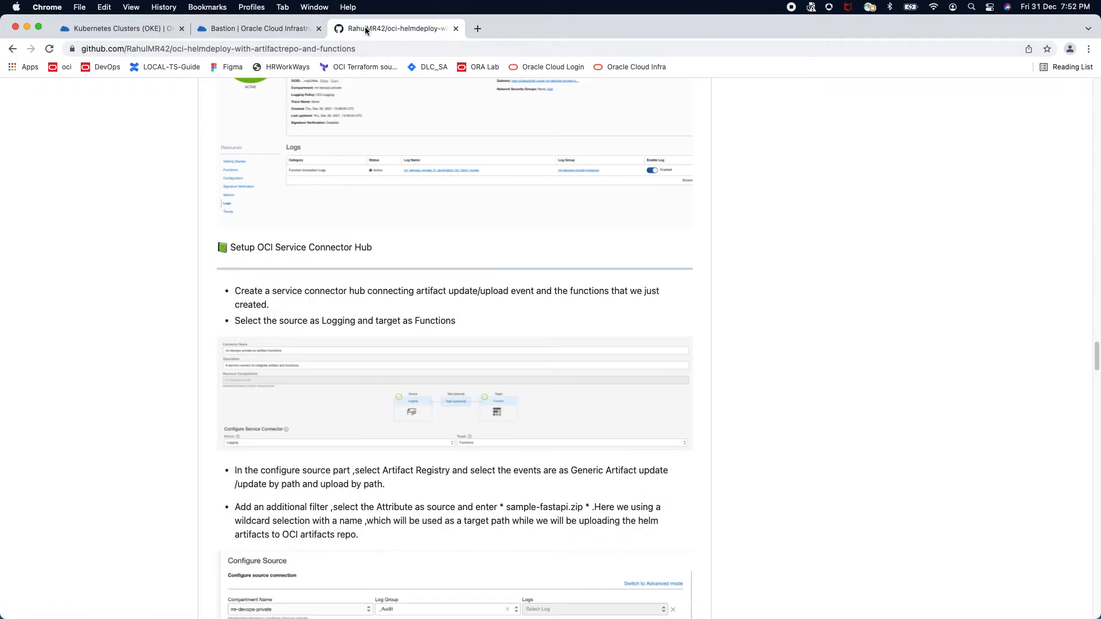
pyautogui.rightClick(367, 29)
pyautogui.click(405, 103)
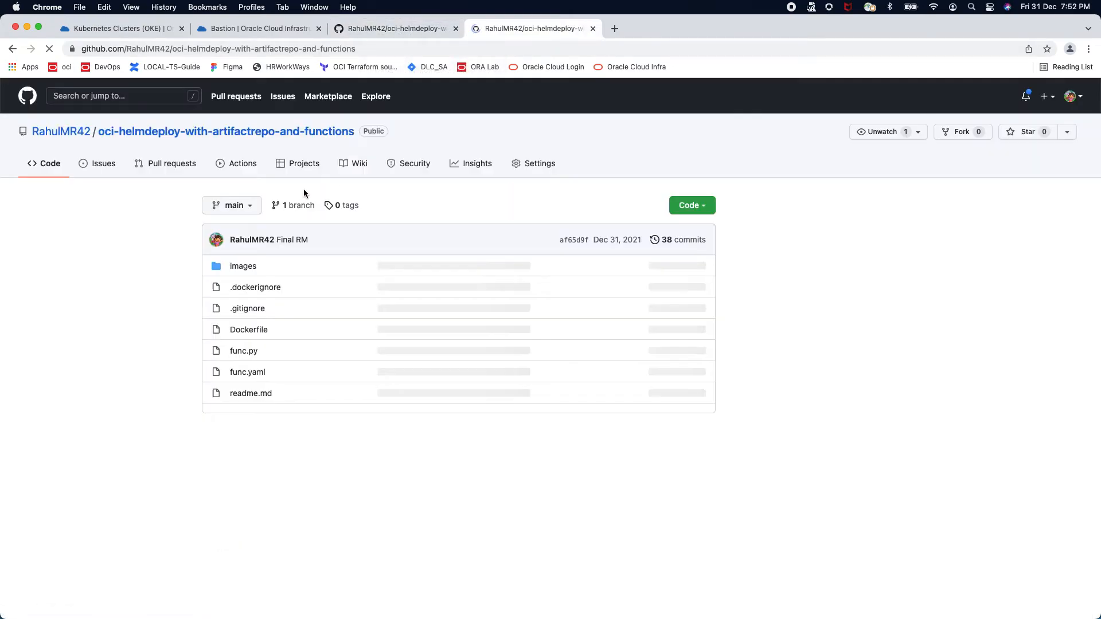
pyautogui.scroll(20, 301, 140)
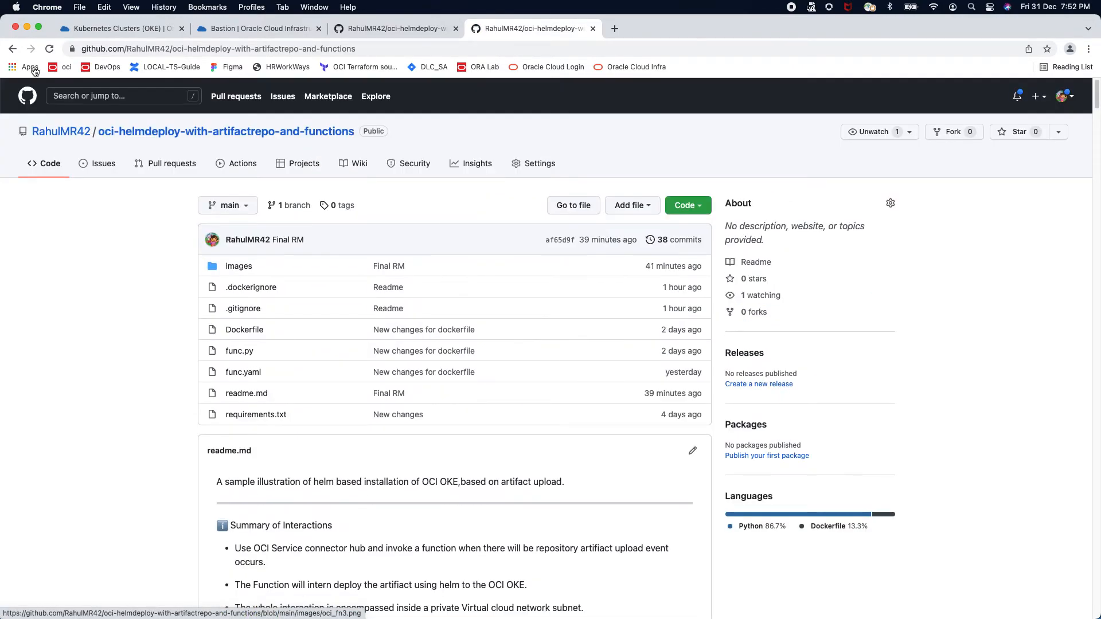
pyautogui.click(59, 134)
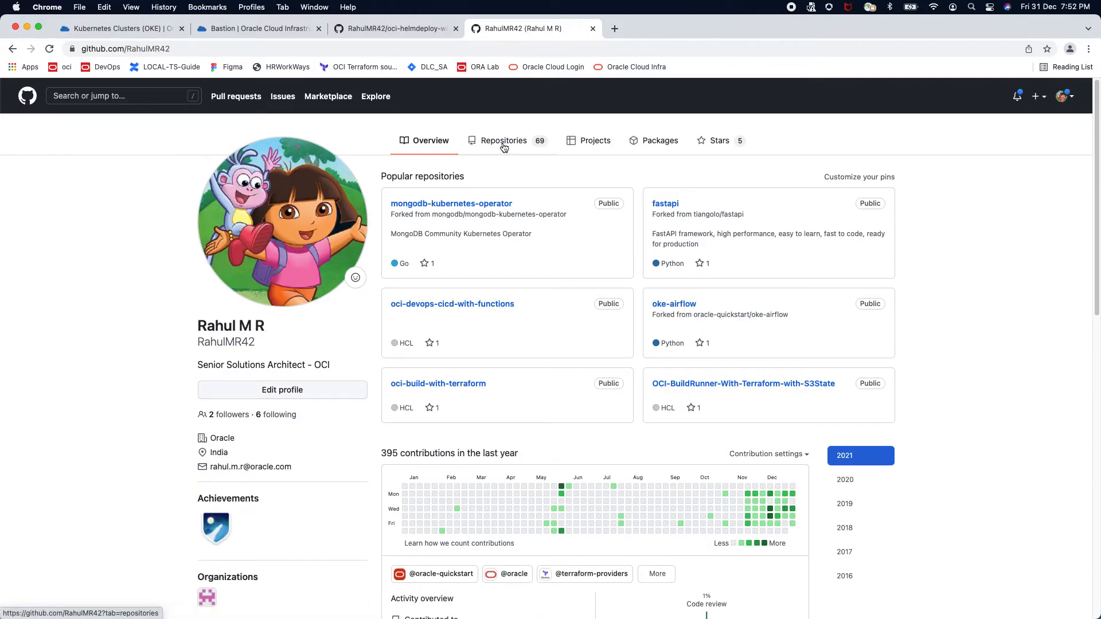
pyautogui.click(503, 144)
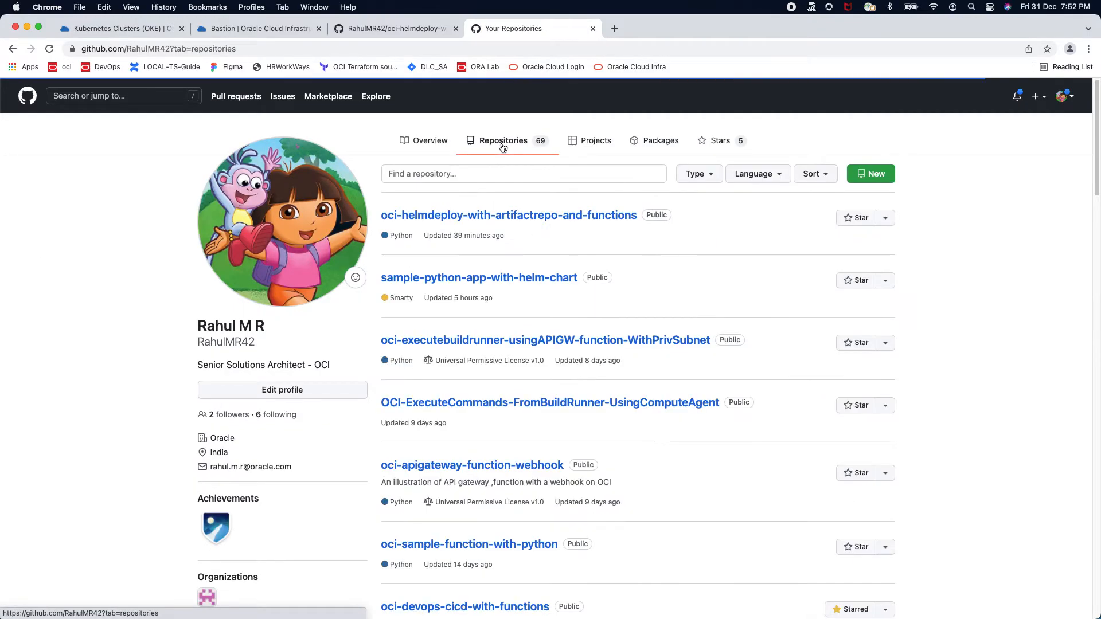
pyautogui.click(534, 292)
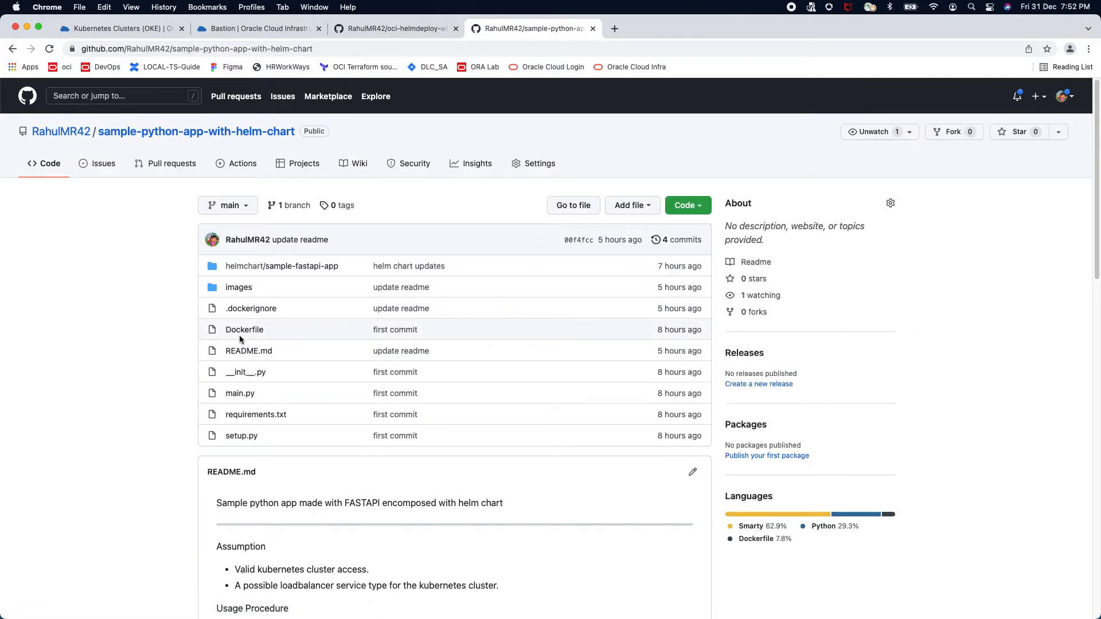
# Examine the sample application's main.py source and its Dockerfile in the repository
pyautogui.click(239, 396)
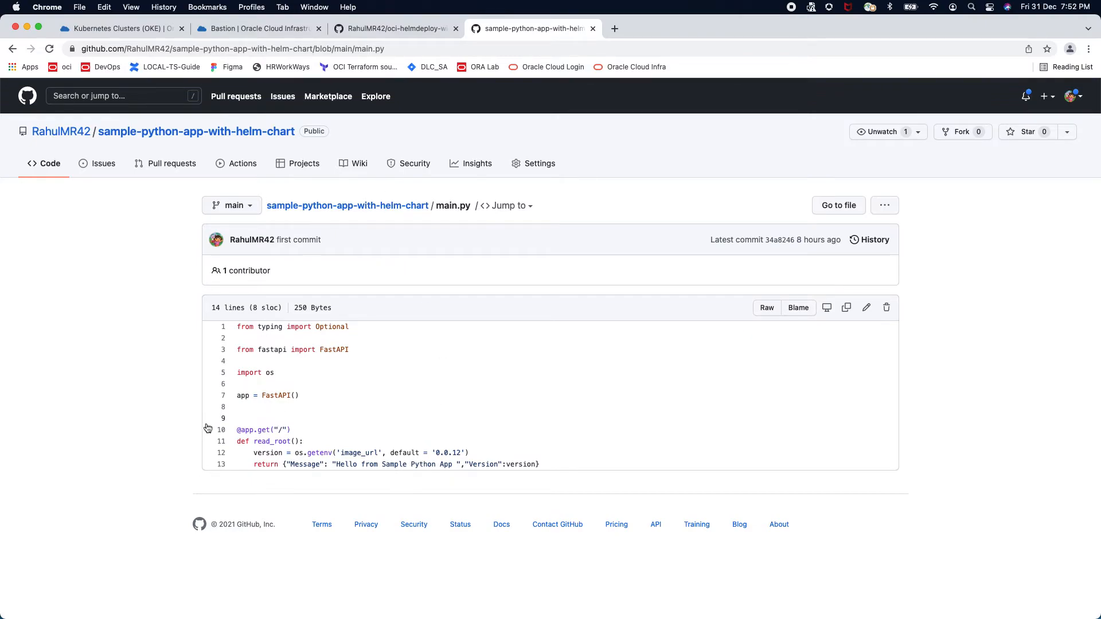
pyautogui.click(399, 211)
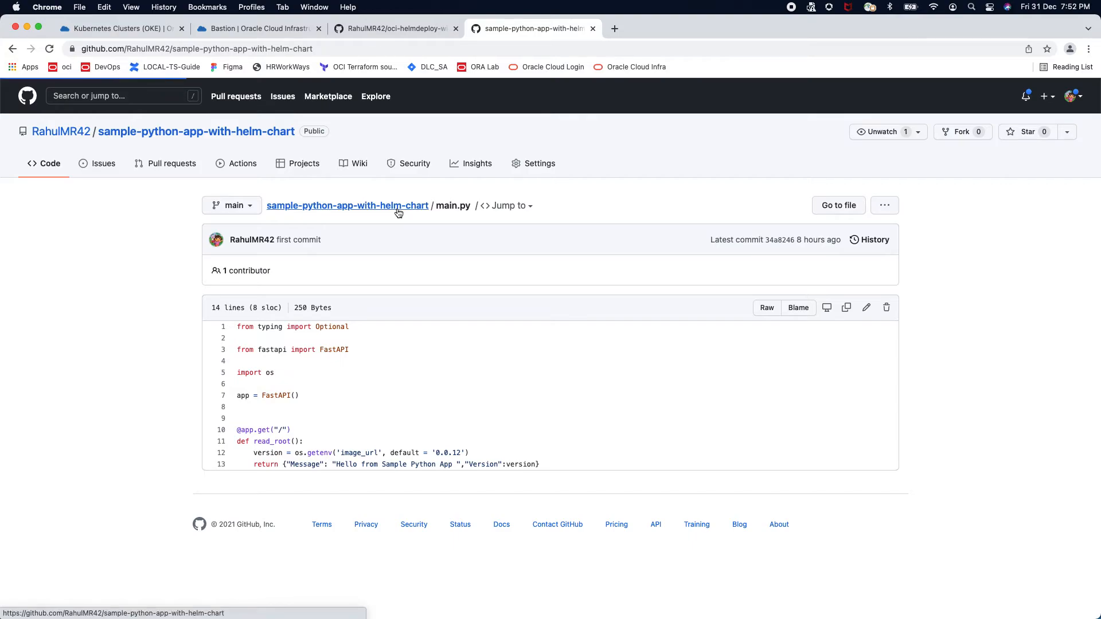
pyautogui.click(233, 333)
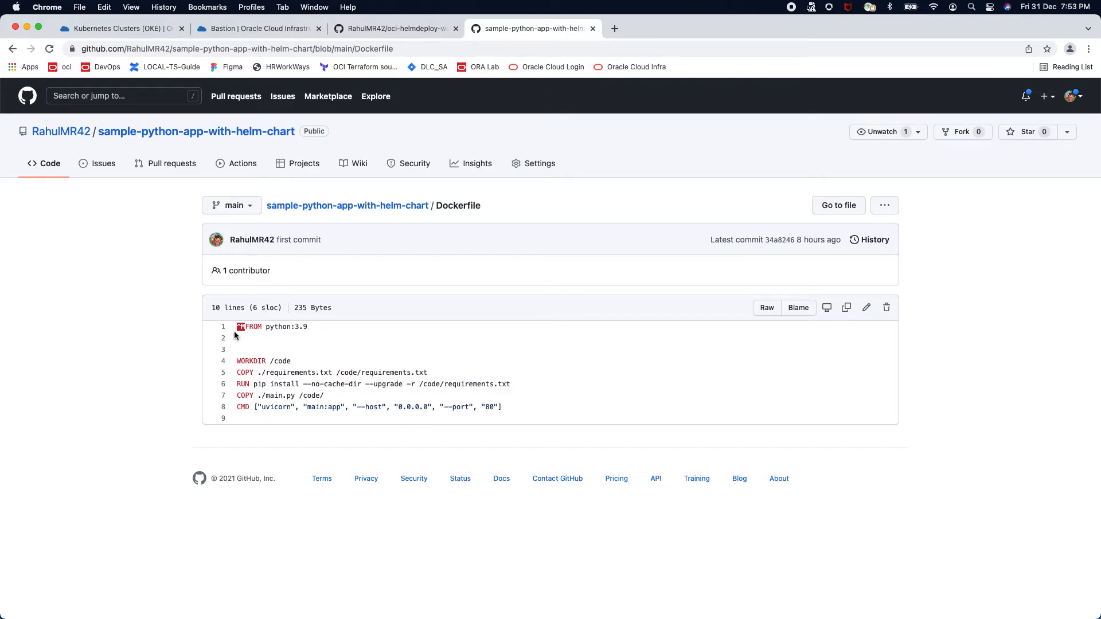
# Browse to the templates folder of helmchart/sample-fastapi-app and examine deployment.yaml
pyautogui.click(297, 208)
pyautogui.click(261, 268)
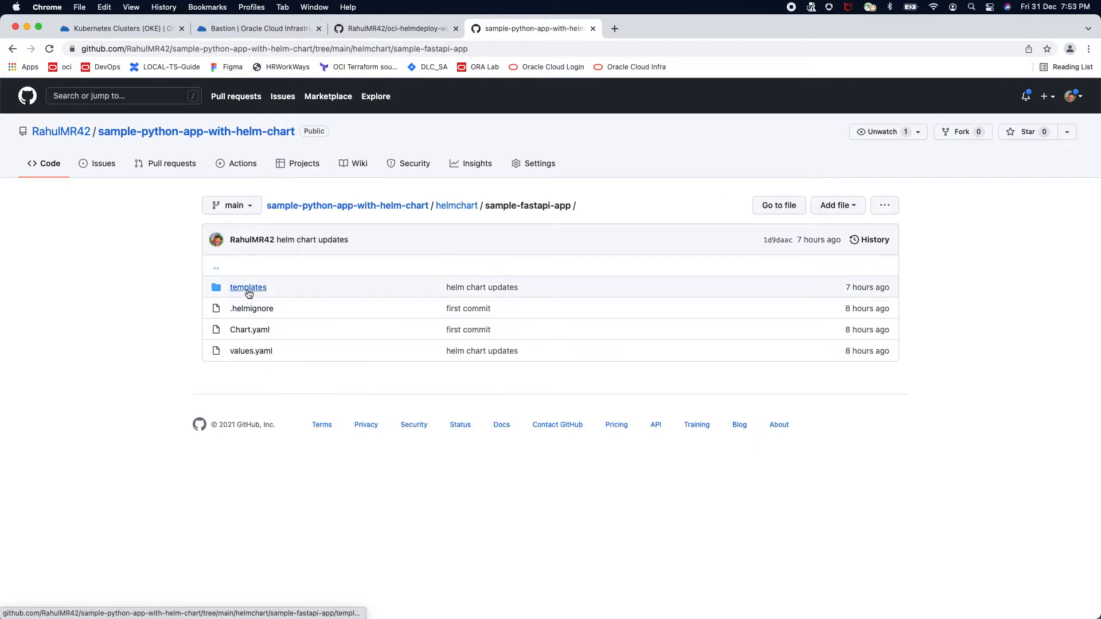
pyautogui.click(248, 288)
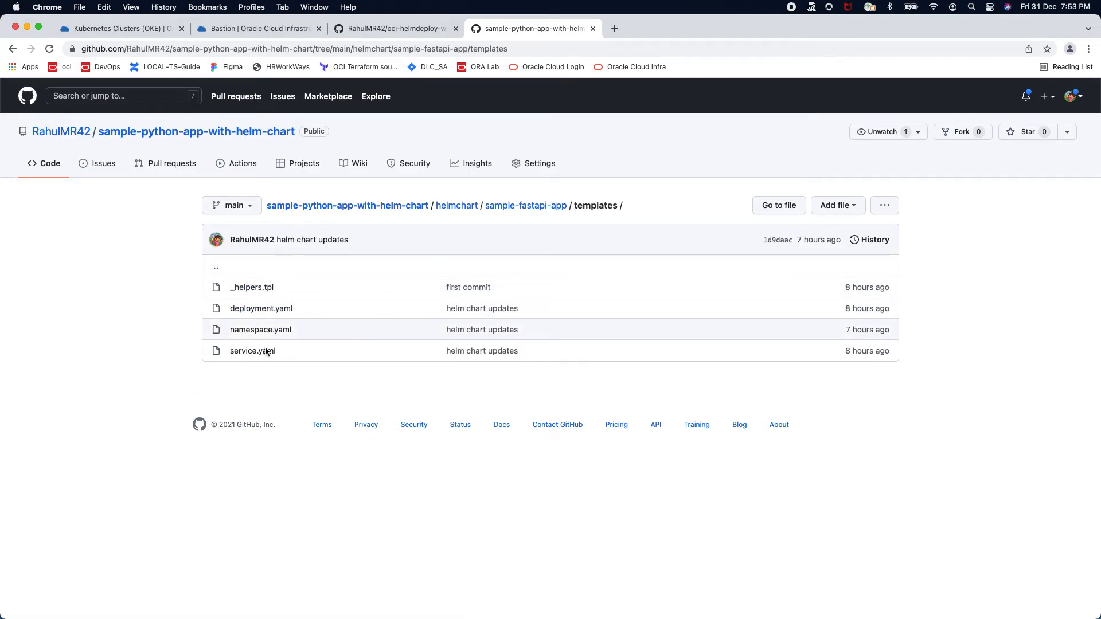
pyautogui.click(272, 309)
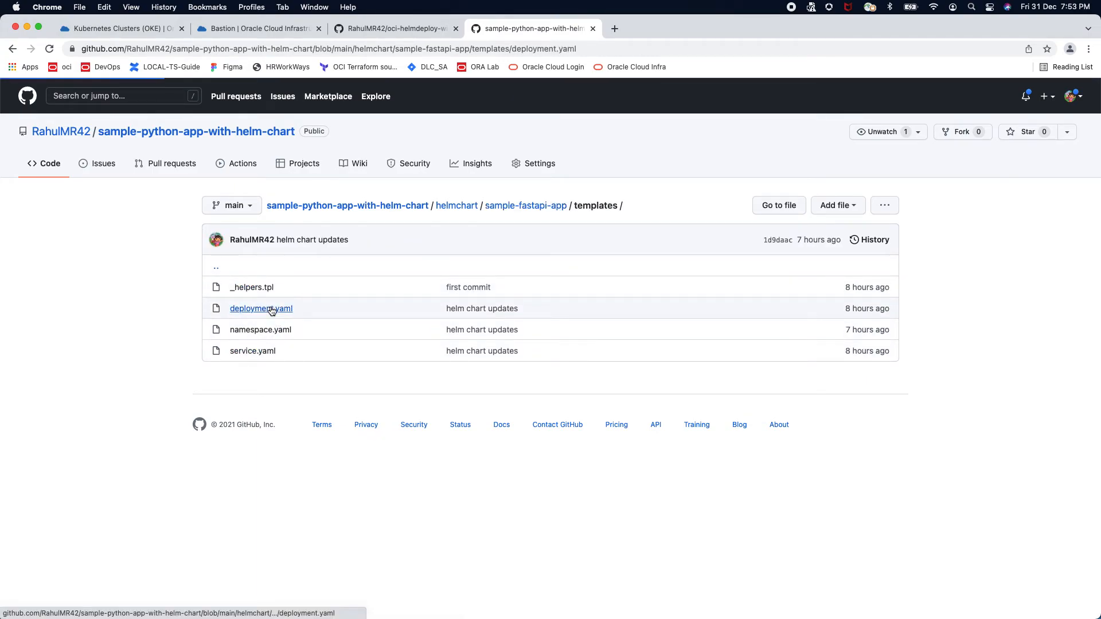
pyautogui.scroll(-1, 319, 457)
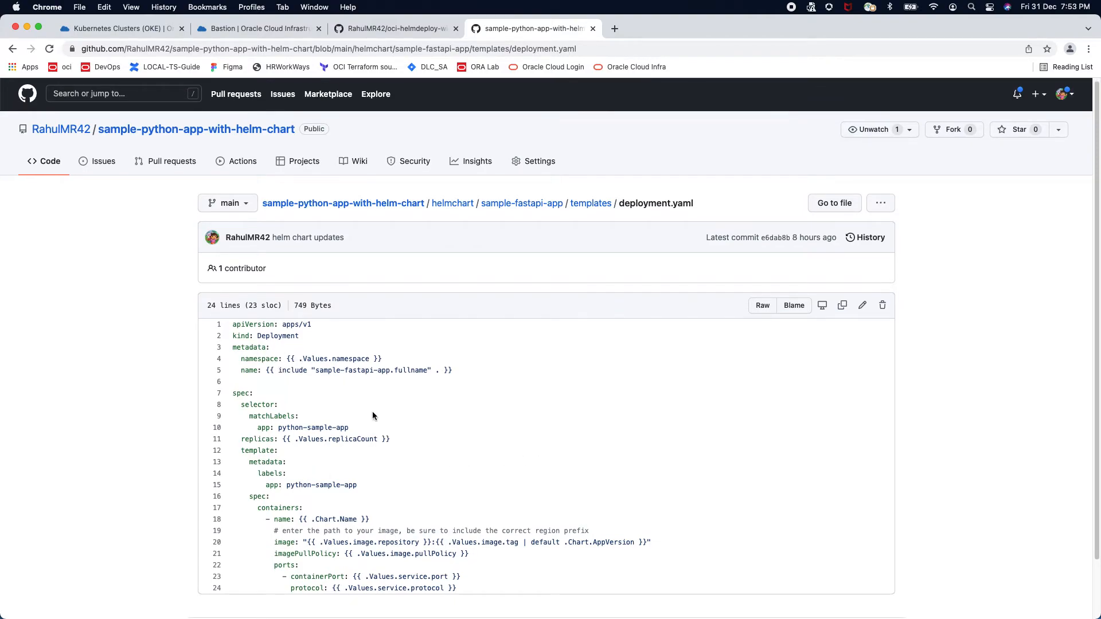
# Read through the sample-fastapi-app chart's values.yaml, including its namespace and image settings, and return to the repository's main page
pyautogui.click(511, 204)
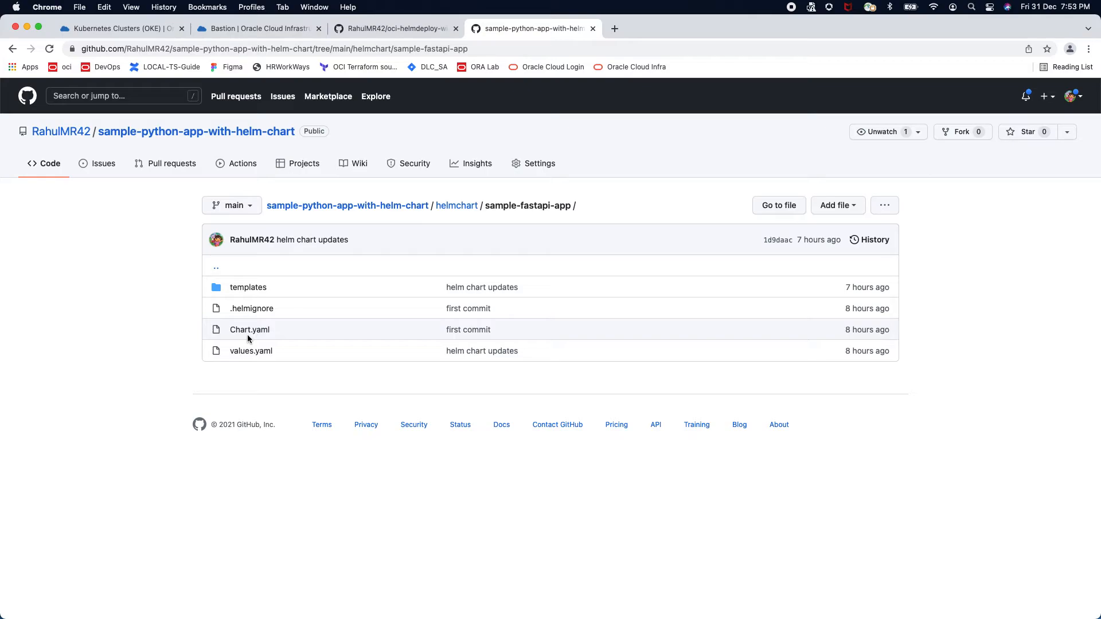
pyautogui.click(251, 351)
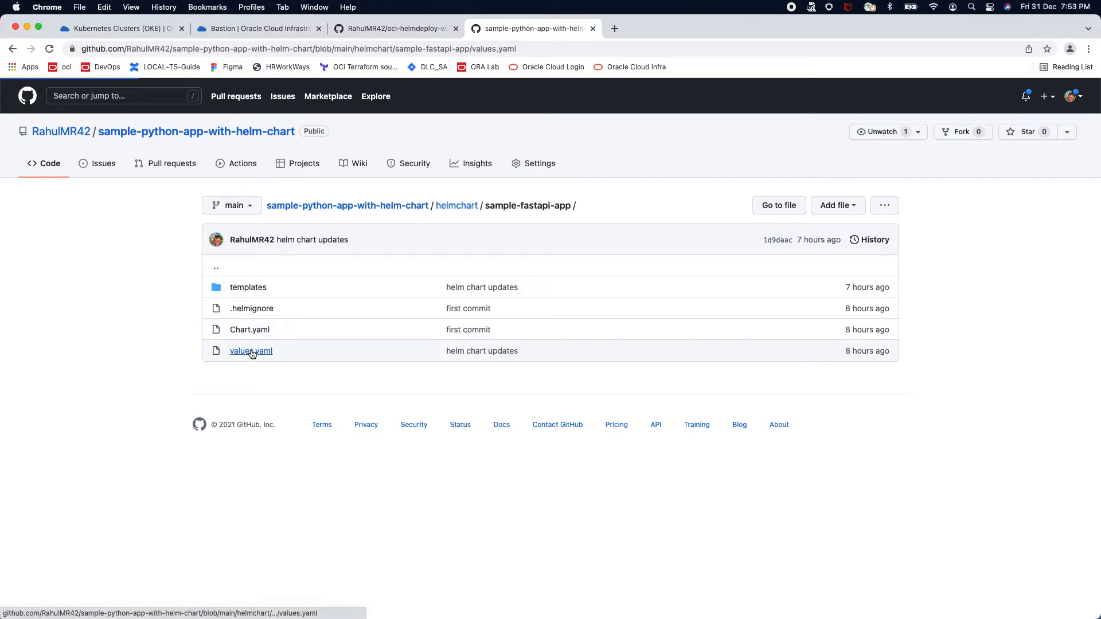
pyautogui.scroll(-1, 517, 449)
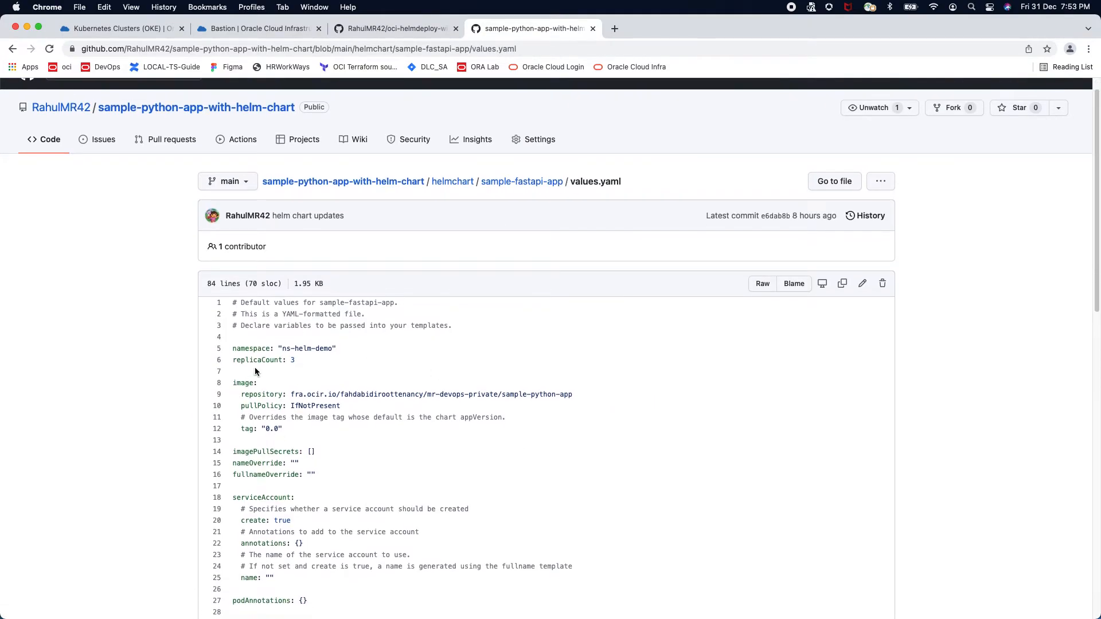
pyautogui.scroll(-12, 391, 497)
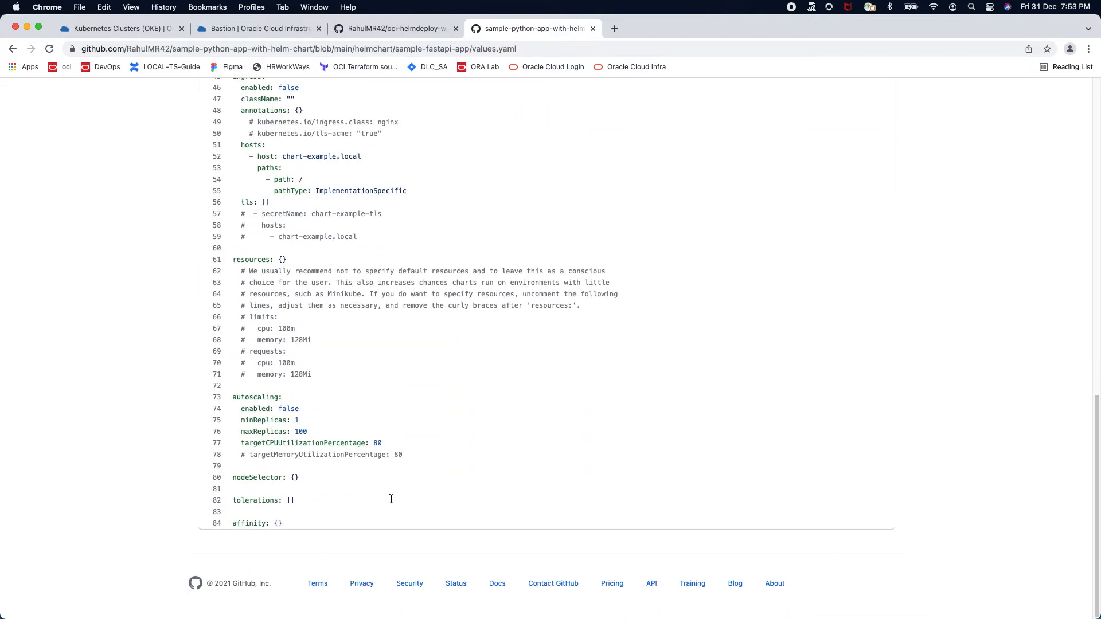
pyautogui.scroll(12, 391, 498)
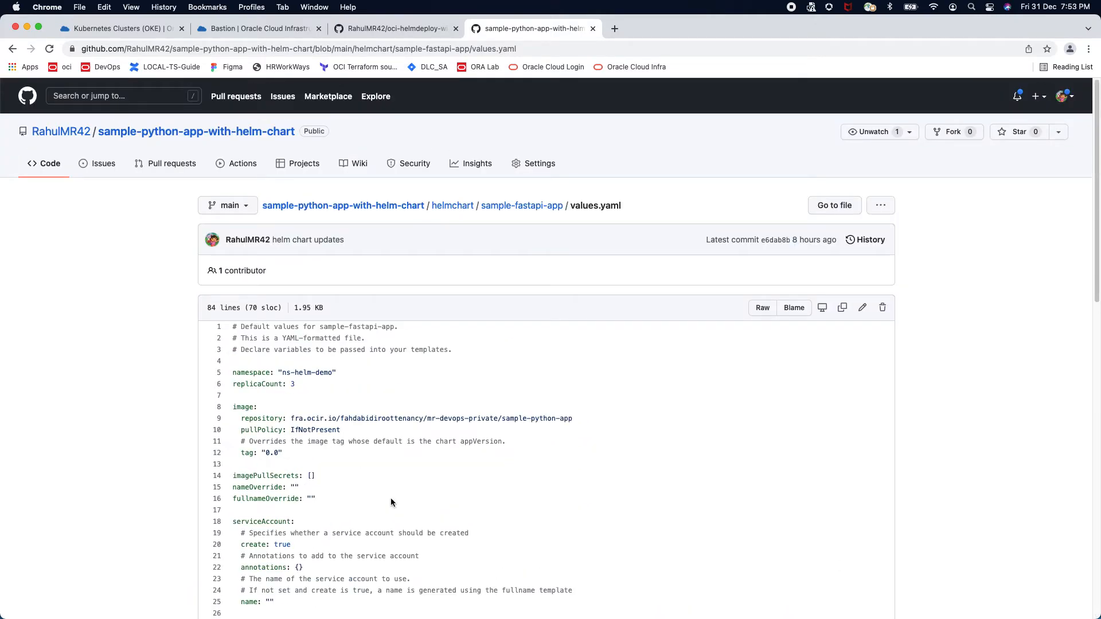
pyautogui.click(188, 136)
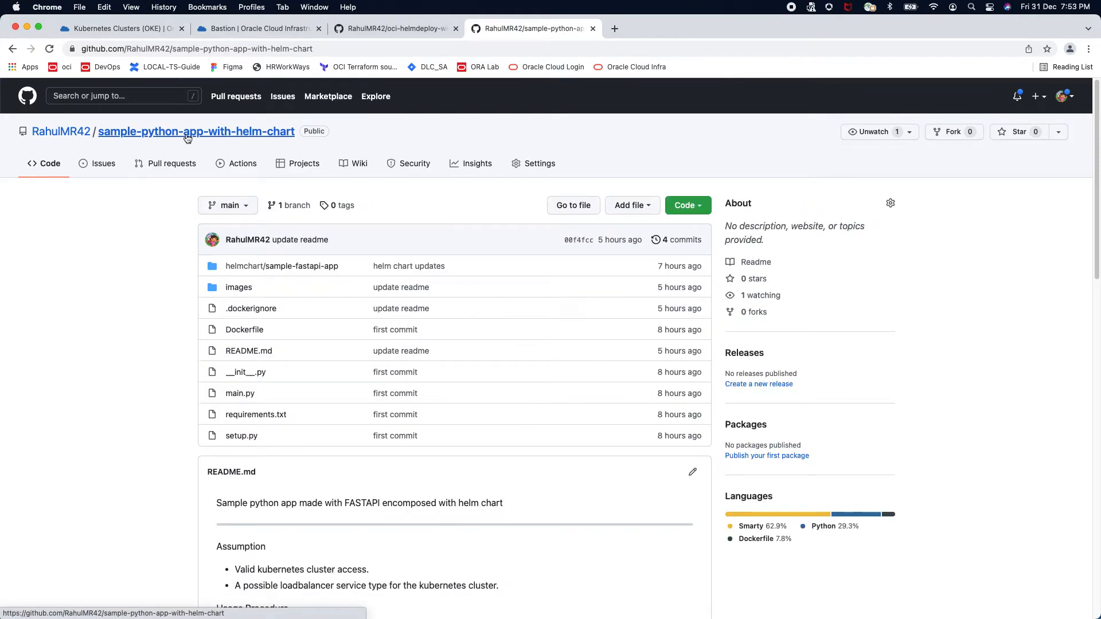
# Go back to the oci-helmdeploy README and review the Lets Test instructions, from cloning the sample application to validating the deployment
pyautogui.click(377, 27)
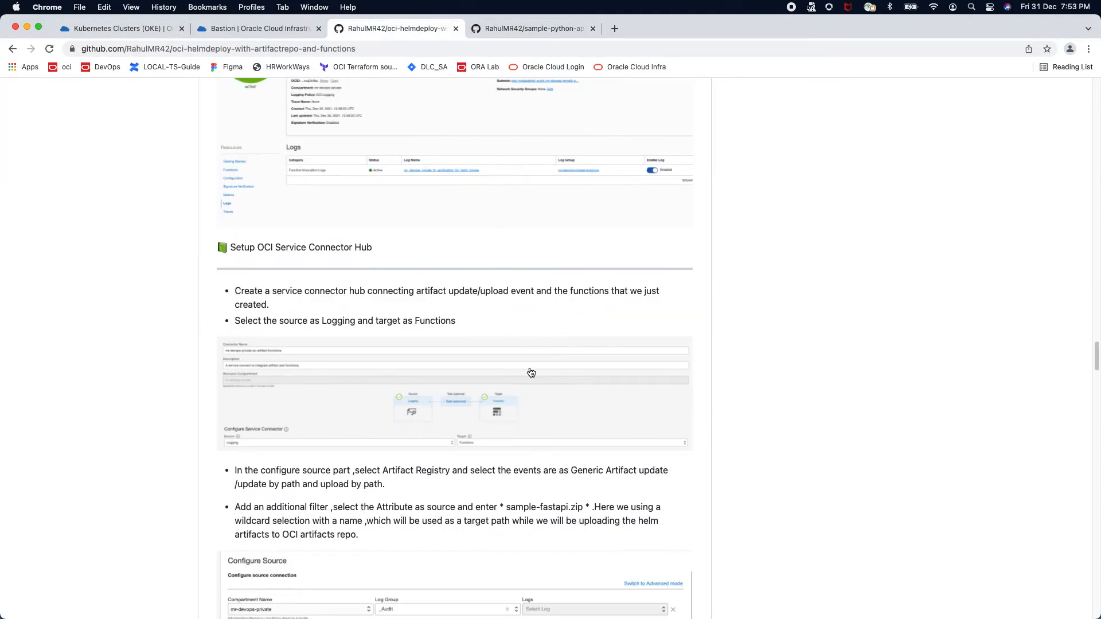
pyautogui.scroll(-5, 530, 370)
pyautogui.scroll(5, 531, 373)
pyautogui.scroll(-20, 530, 372)
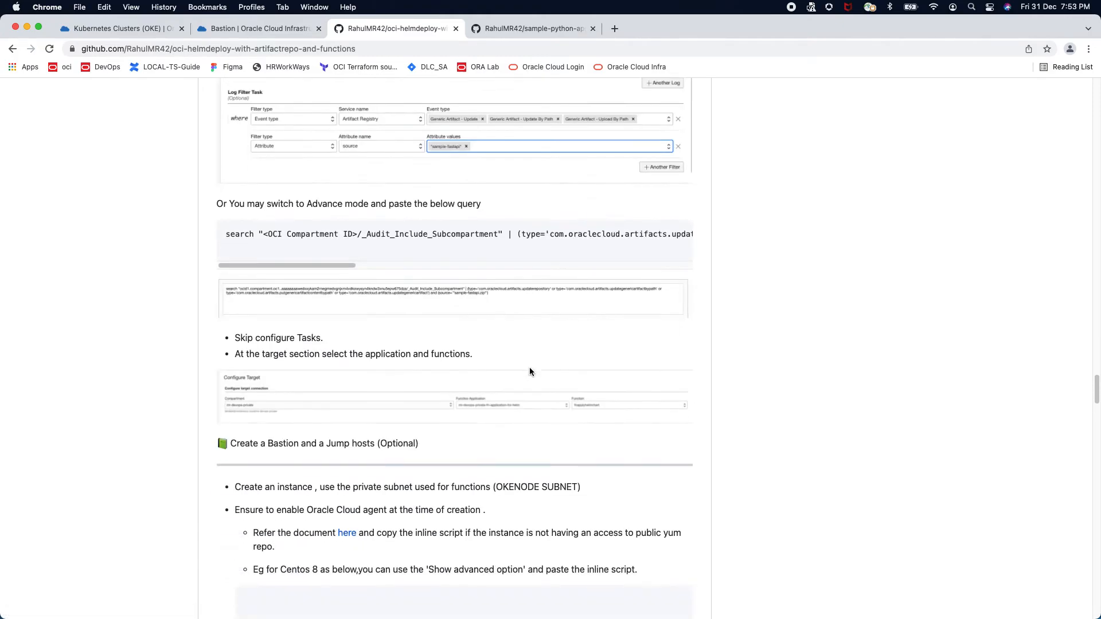
pyautogui.scroll(-20, 530, 370)
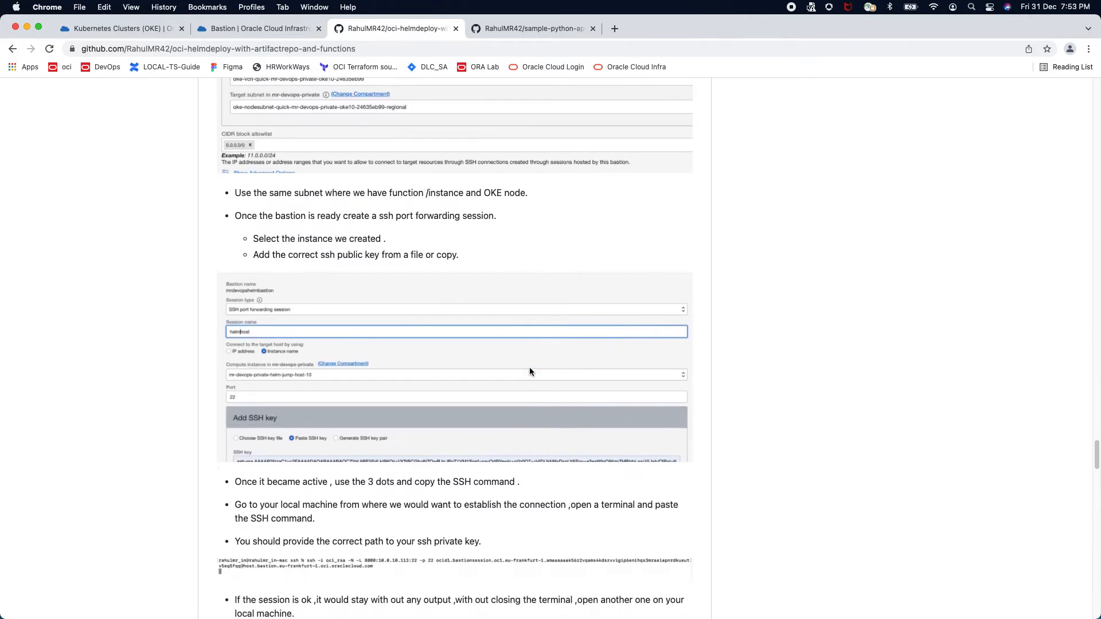
pyautogui.scroll(-16, 529, 367)
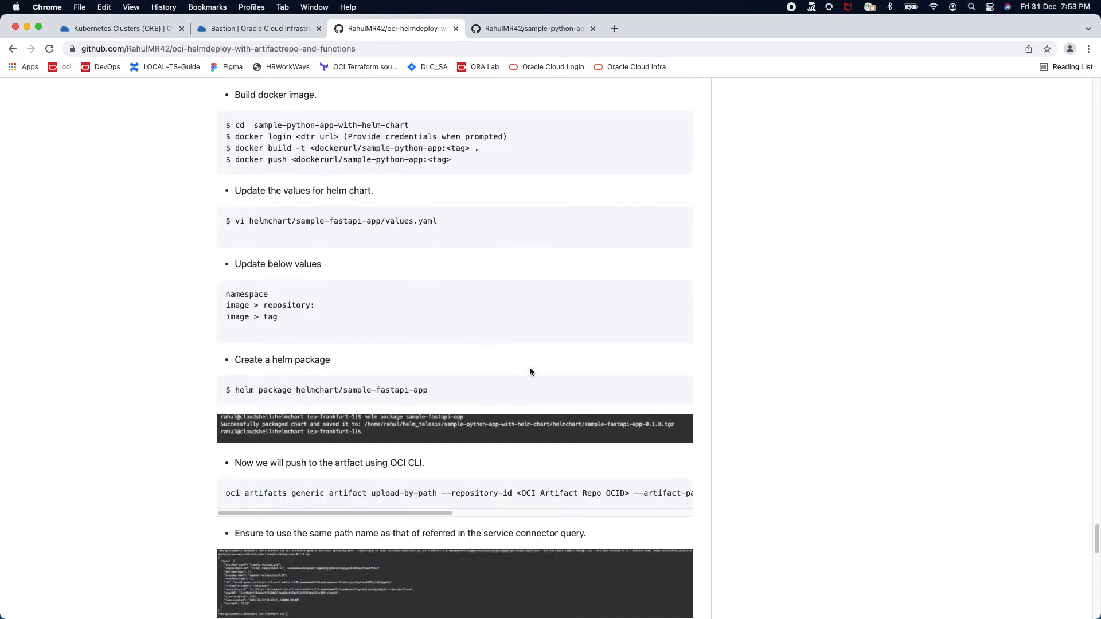
pyautogui.scroll(-14, 530, 373)
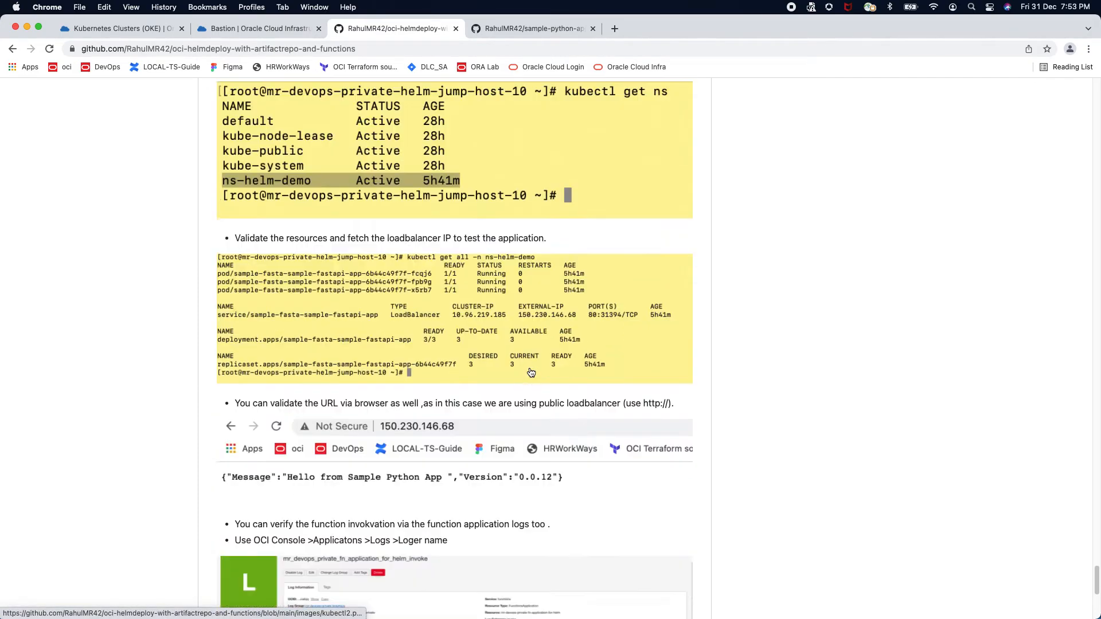
pyautogui.scroll(1, 466, 356)
pyautogui.scroll(20, 466, 356)
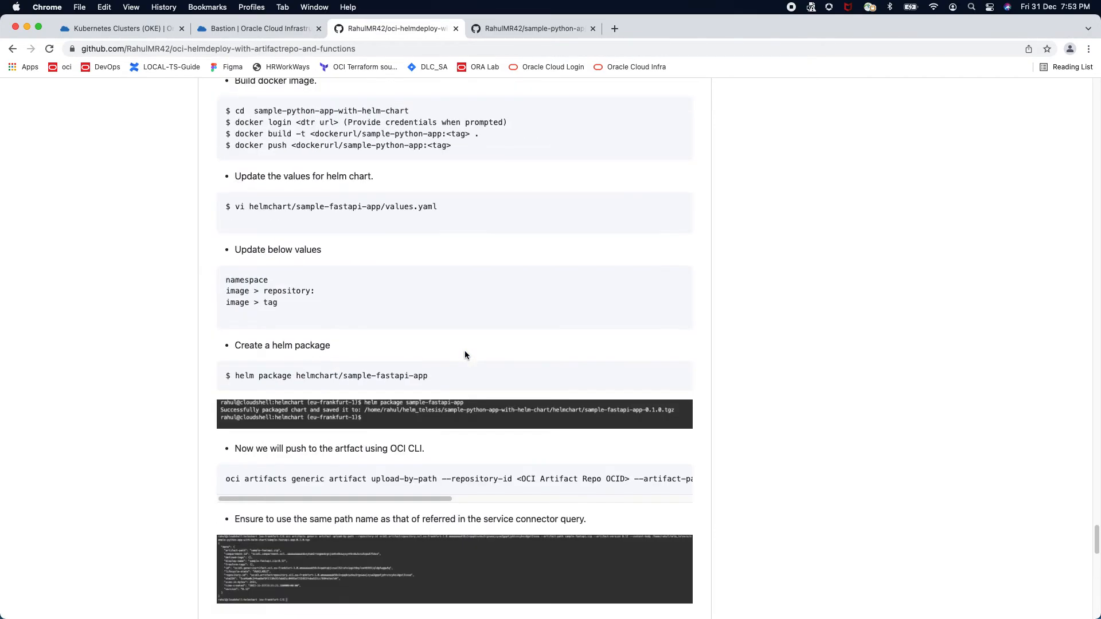
pyautogui.scroll(1, 466, 352)
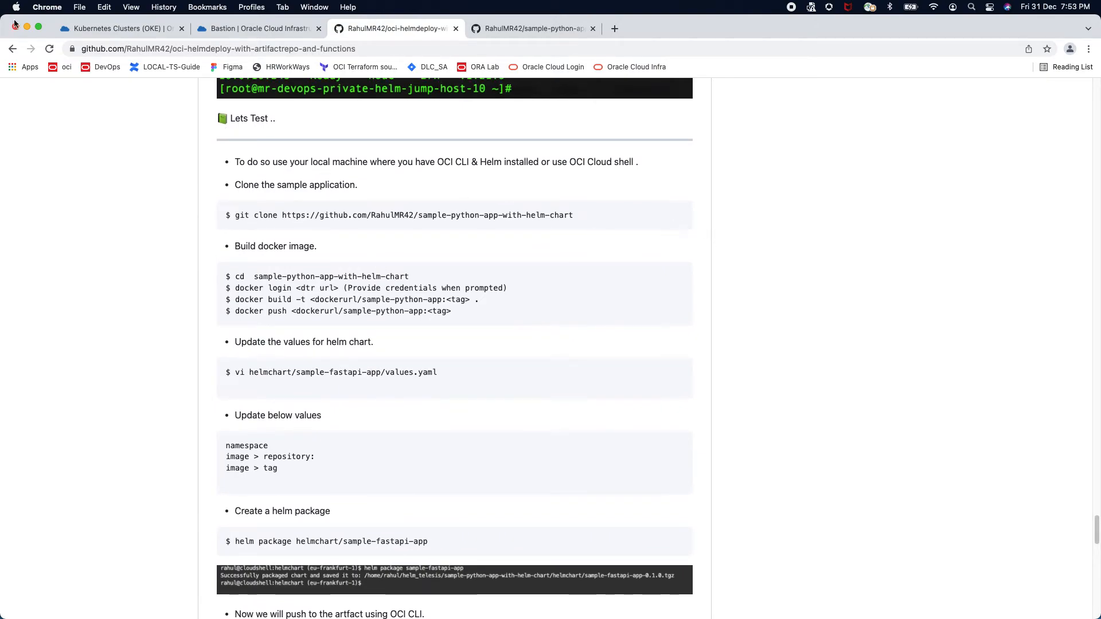
# Switch to Cloud Shell and list the files of the oci-helmdeploy-with-artifactrepo-and-functions folder with ls -ltr
pyautogui.click(80, 27)
pyautogui.write('ls -ltr')
pyautogui.press('Return')
pyautogui.write('cd')
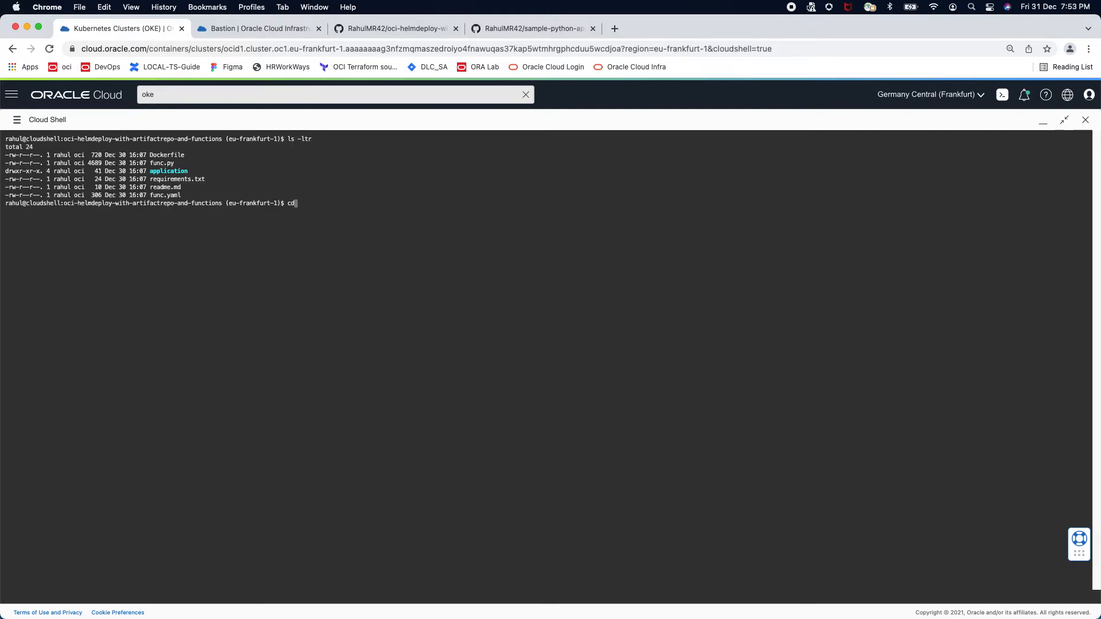
pyautogui.press('BackSpace')
pyautogui.press('BackSpace')
pyautogui.press('BackSpace')
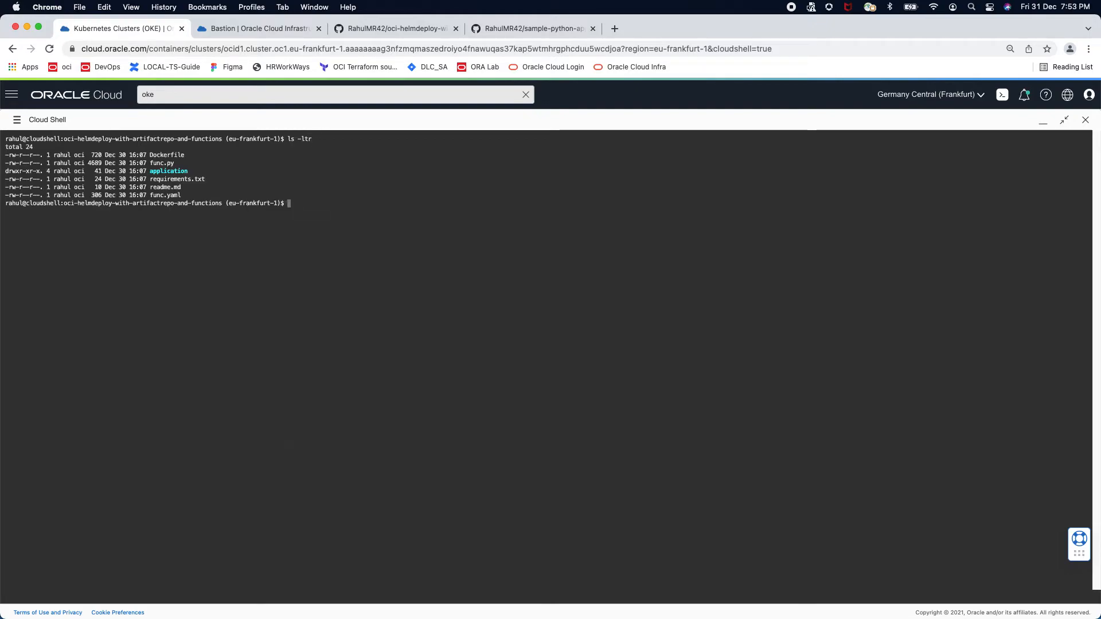
# Move up to the parent helm_telesis folder and list its contents with ls -lt
pyautogui.write('cd ..')
pyautogui.press('Return')
pyautogui.write('ls ')
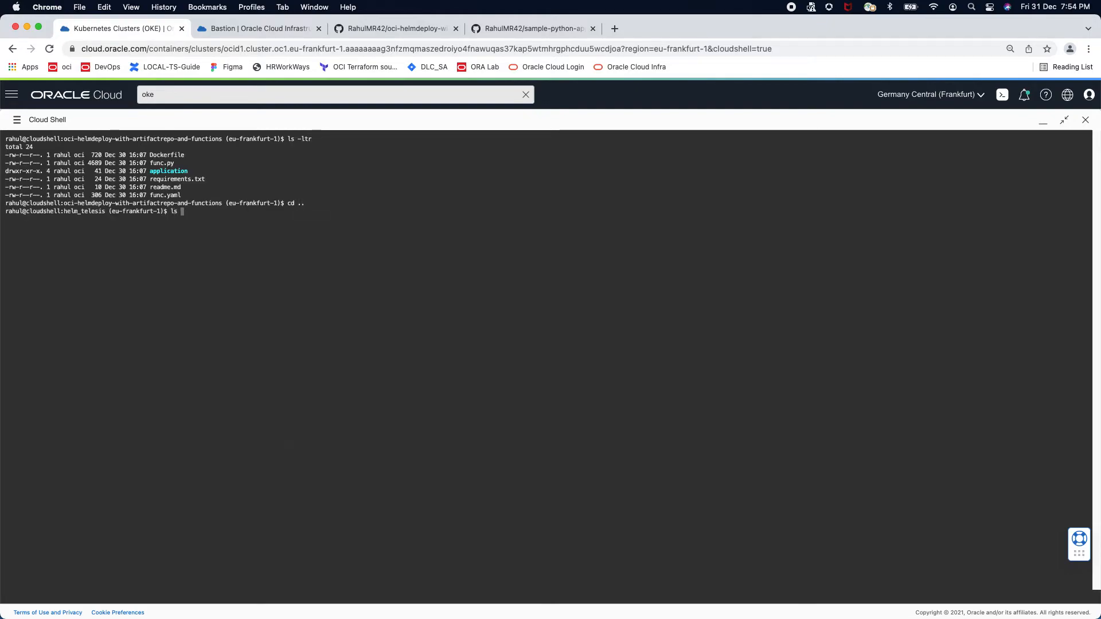
pyautogui.write('-lt')
pyautogui.press('Return')
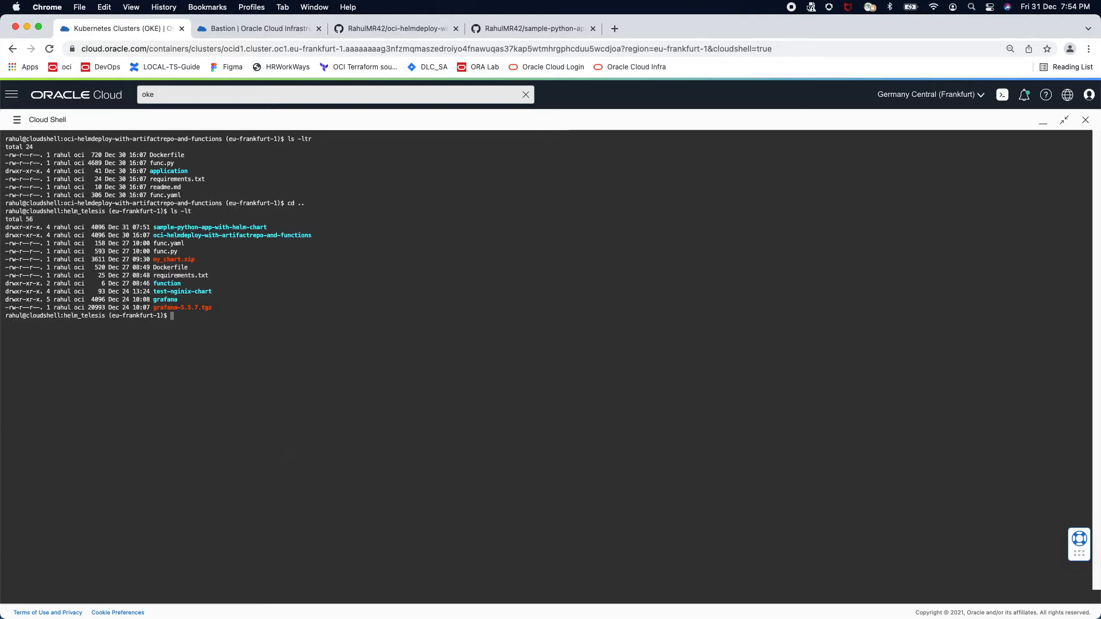
# Change into the sample-python-app-with-helm-chart directory and list its files with ls -ltr
pyautogui.write('cd sa')
pyautogui.press('Tab')
pyautogui.press('Return')
pyautogui.write('ls -ltr')
pyautogui.press('Return')
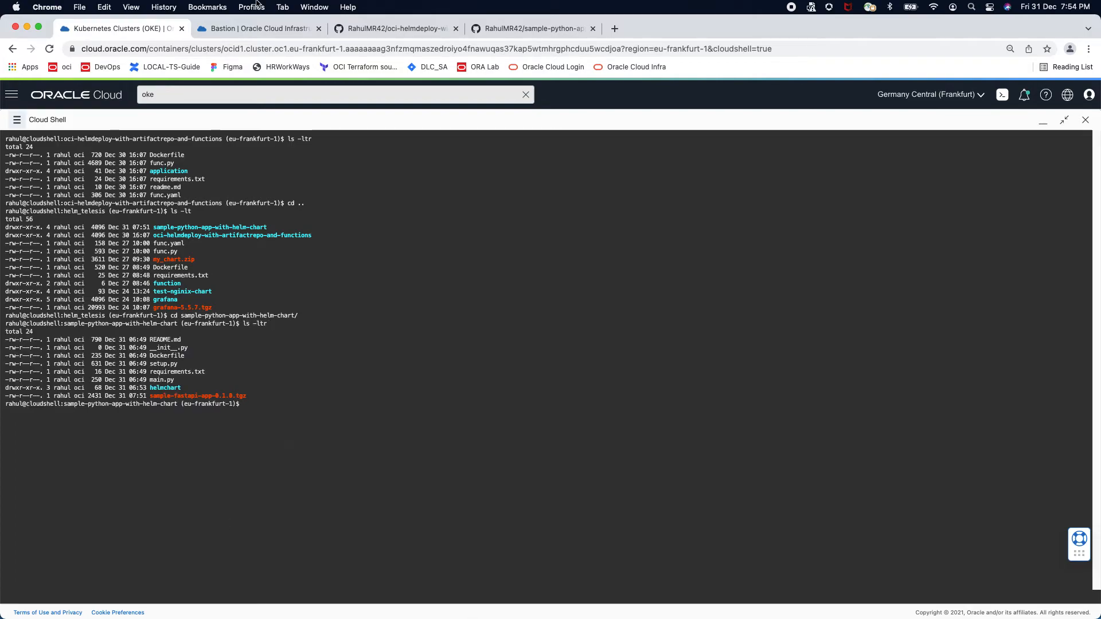
# Switch to the oci-helmdeploy README and review the docker login, build and push commands under Build docker image
pyautogui.click(373, 34)
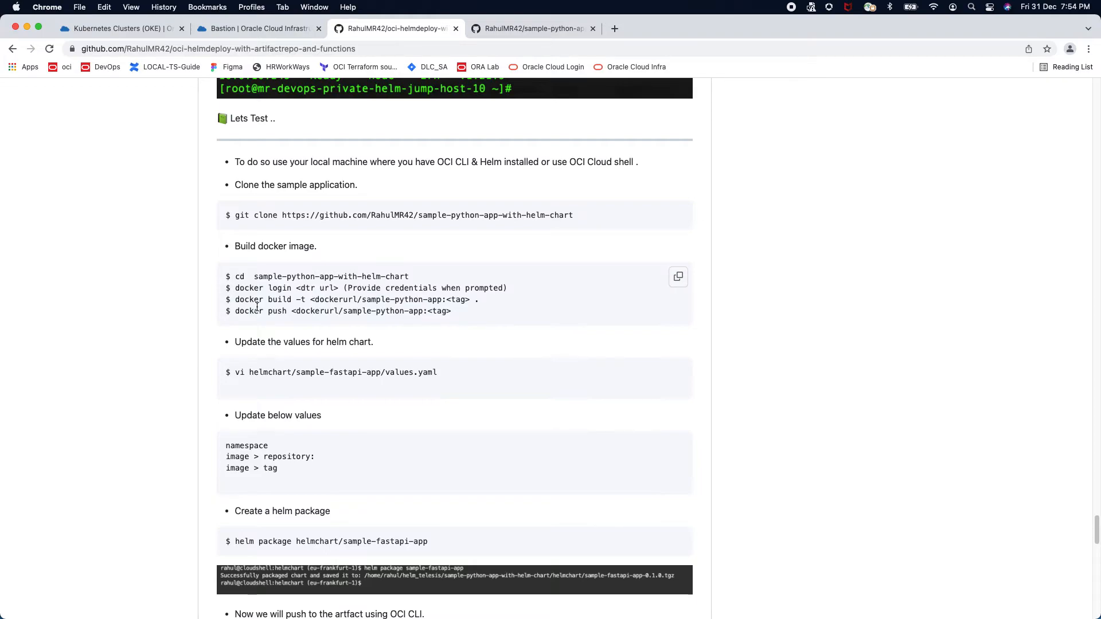
pyautogui.moveTo(233, 288); pyautogui.dragTo(514, 292)
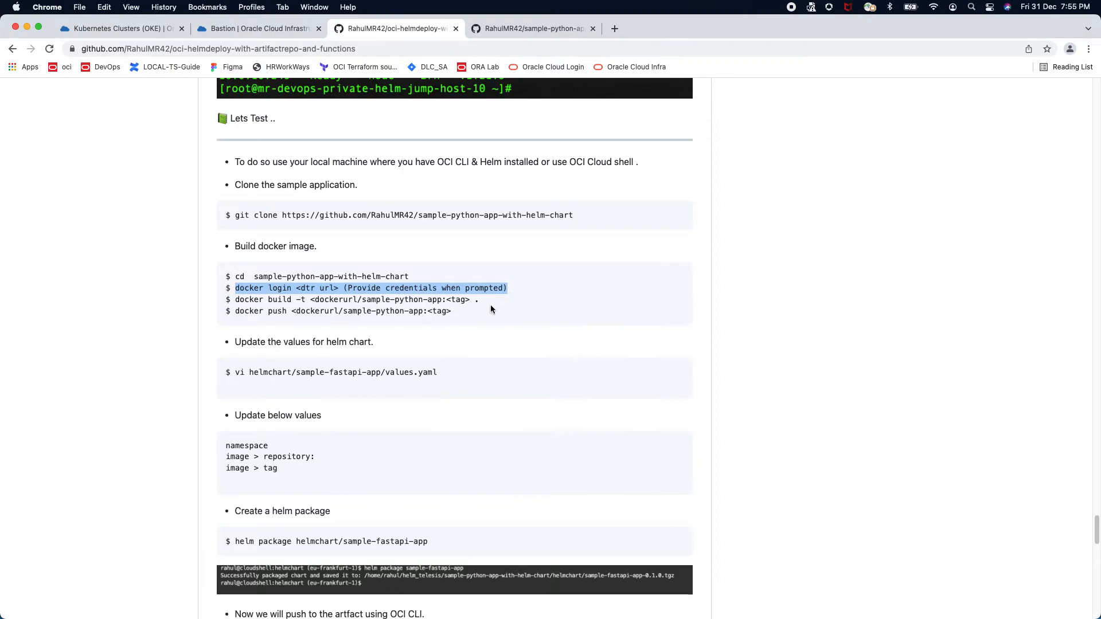
pyautogui.moveTo(269, 302); pyautogui.dragTo(295, 300)
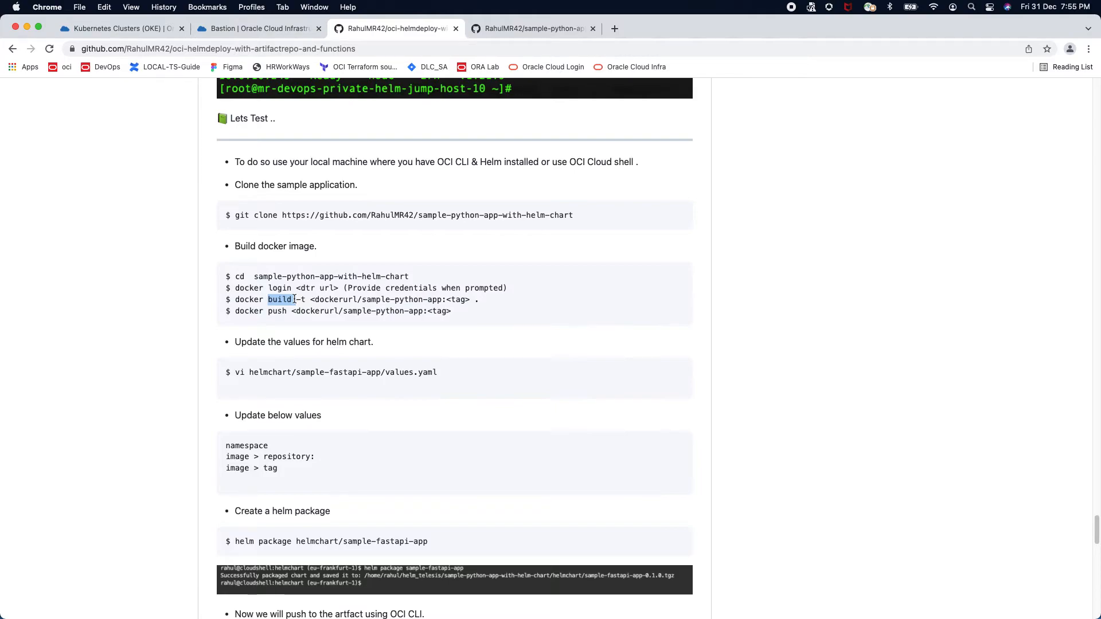
pyautogui.click(294, 299)
pyautogui.moveTo(283, 311); pyautogui.dragTo(493, 311)
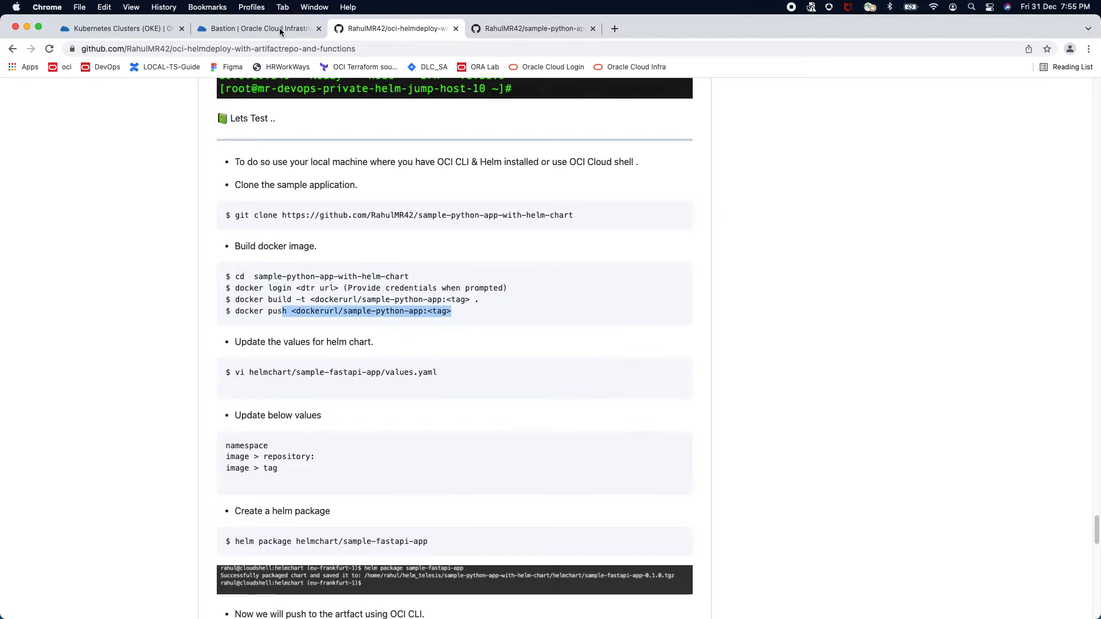
# Return to Cloud Shell, list the local images with docker images, and examine the sample-python-app repository and tag
pyautogui.click(103, 31)
pyautogui.write('docker ima')
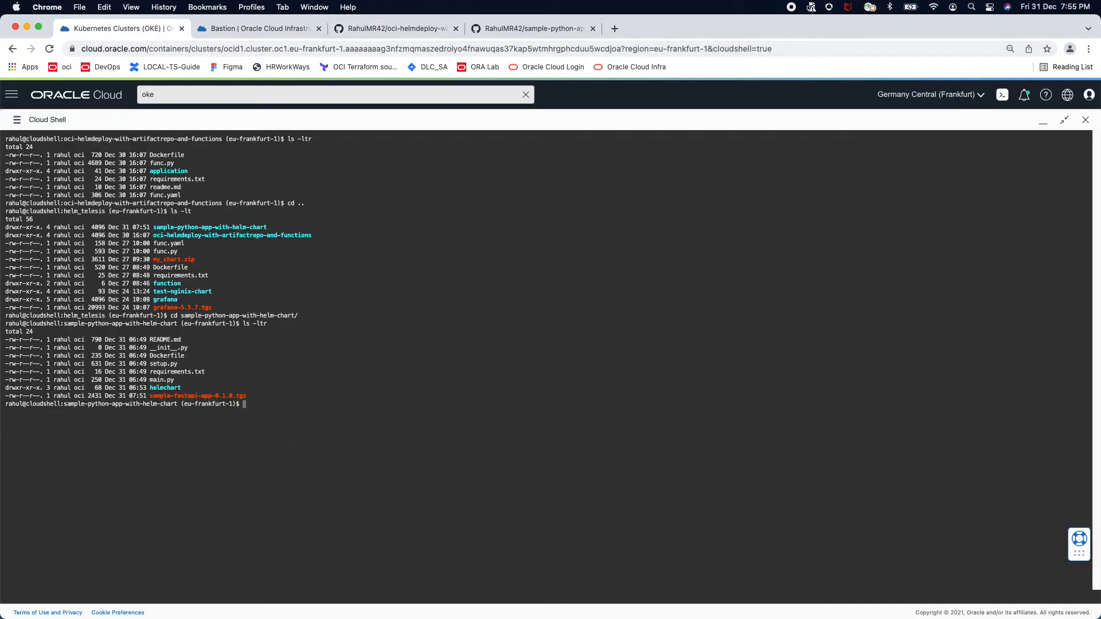
pyautogui.write('ges')
pyautogui.press('Return')
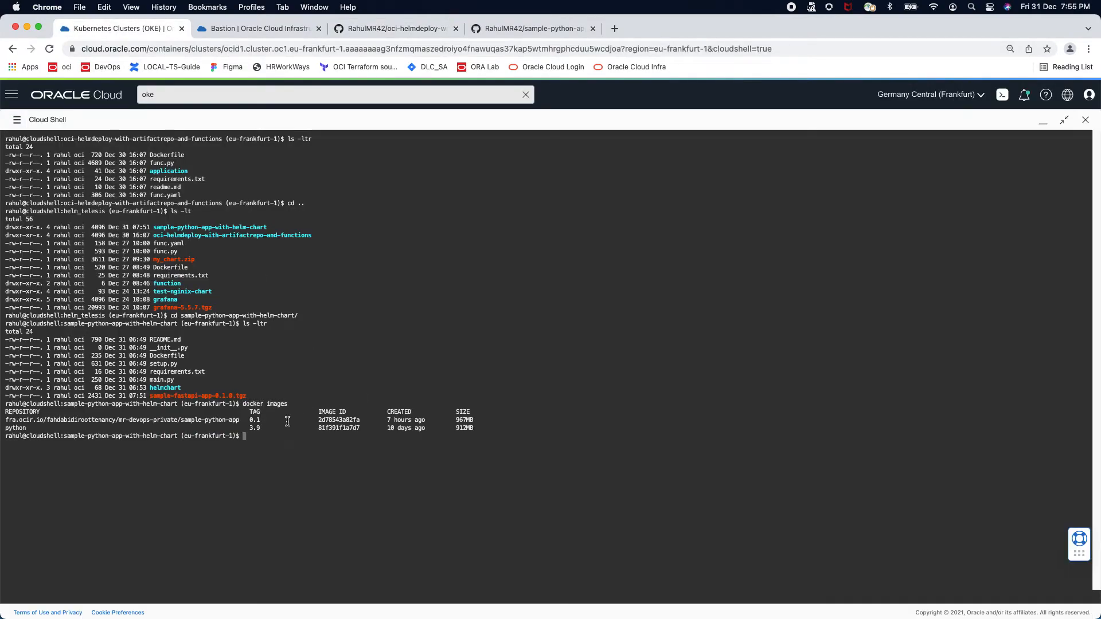
pyautogui.doubleClick(212, 422)
pyautogui.moveTo(268, 423); pyautogui.dragTo(248, 420)
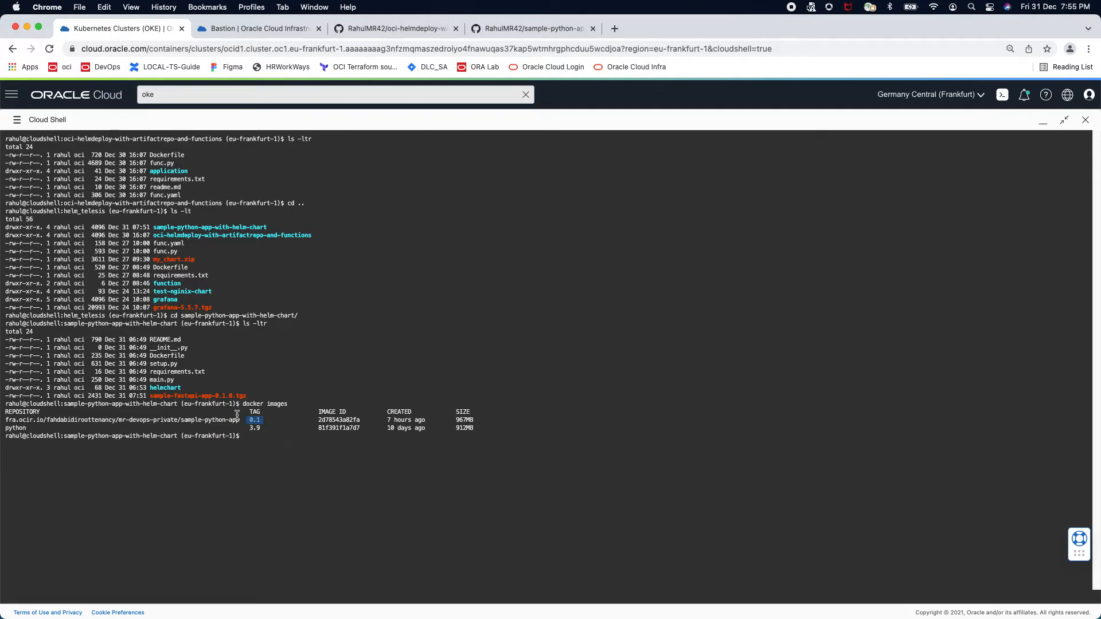
pyautogui.doubleClick(97, 420)
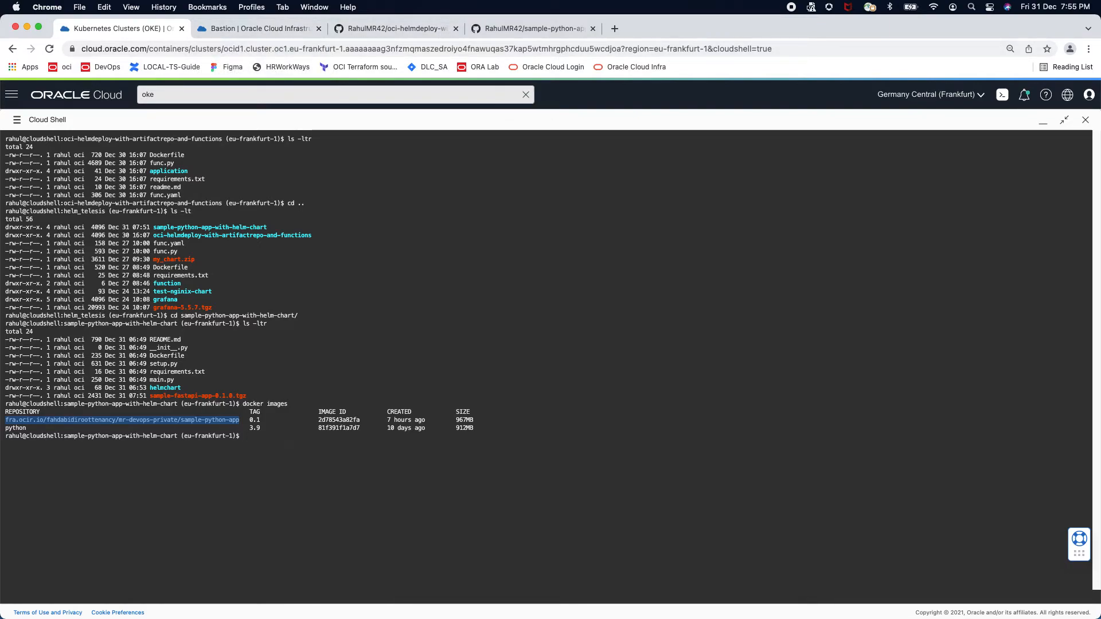
pyautogui.click(406, 513)
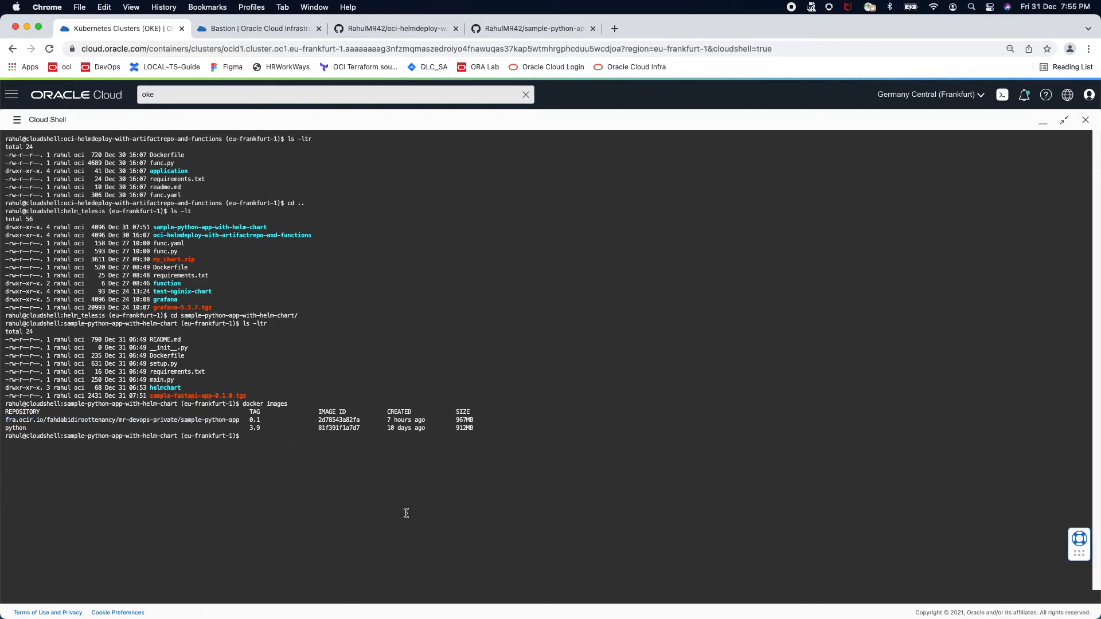
# Open helmchart/sample-fastapi-app/values.yaml in vi and examine the namespace, image repository and tag values
pyautogui.write('vi helmchart/sa')
pyautogui.press('Tab')
pyautogui.write('/va')
pyautogui.press('Tab')
pyautogui.press('Return')
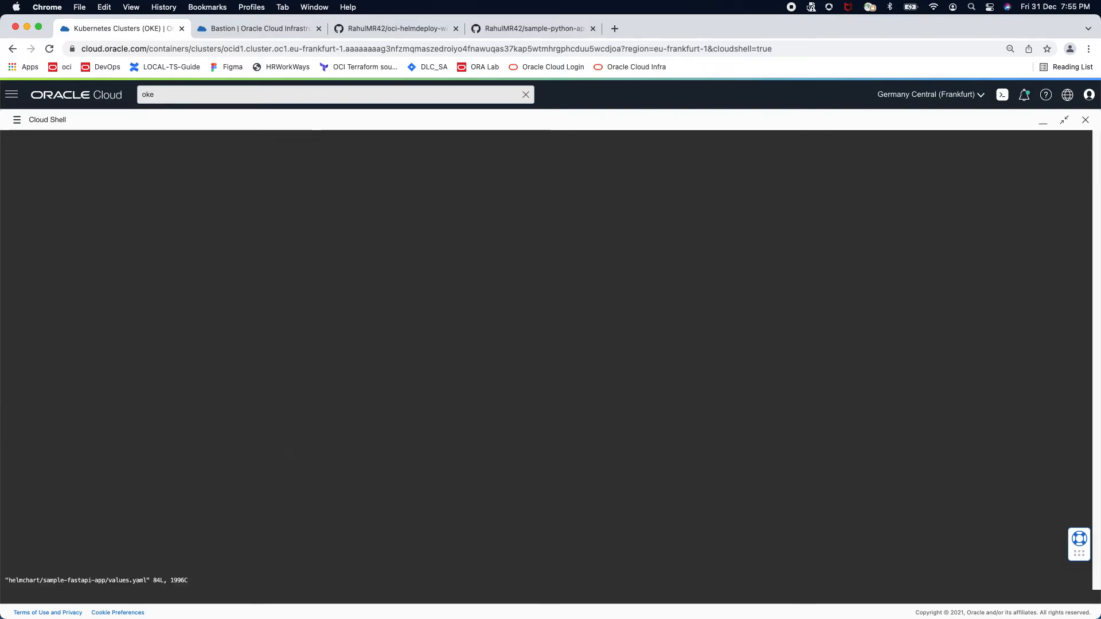
pyautogui.press('Up')
pyautogui.press('Up')
pyautogui.press('Up')
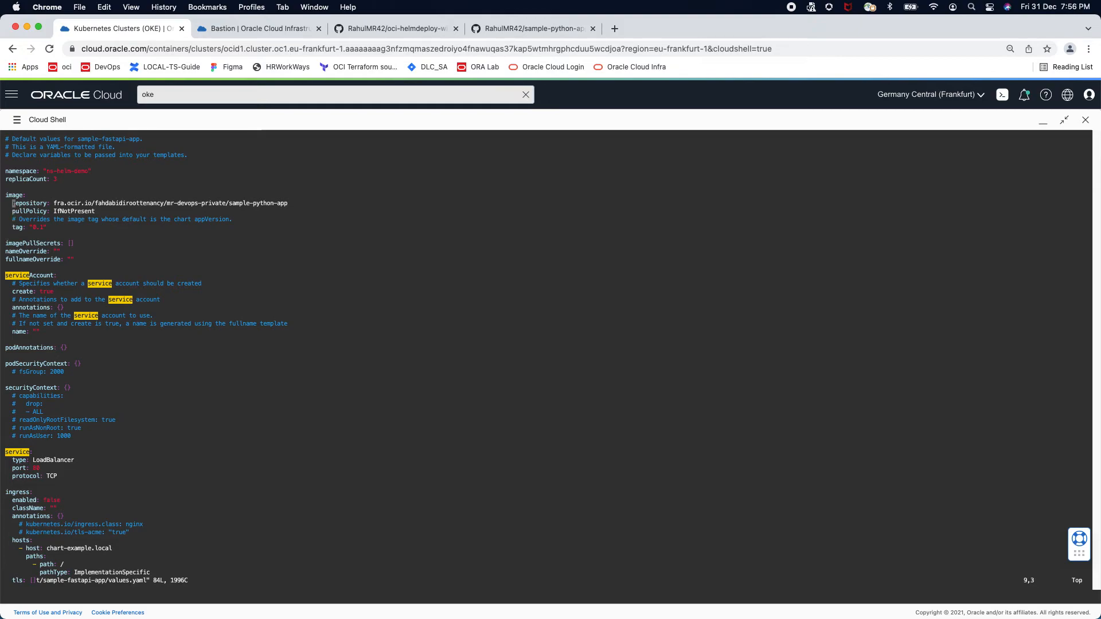
pyautogui.press('Down')
pyautogui.press('Down')
pyautogui.press('Down')
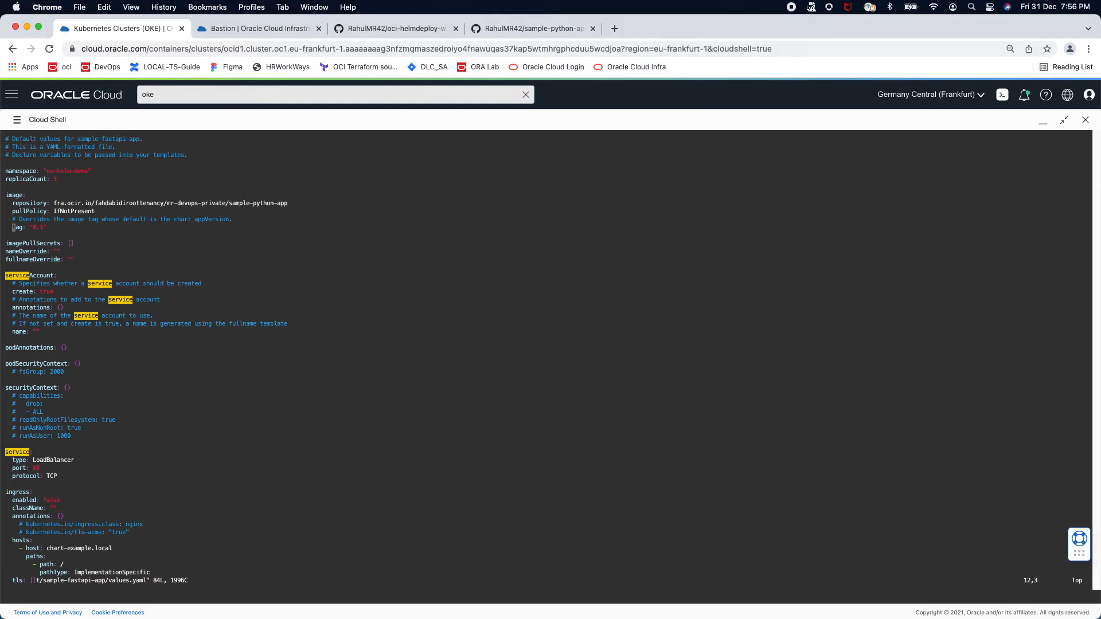
# Look through the settings below the image tag in values.yaml and quit vi with :q
pyautogui.press('Down')
pyautogui.press('Down')
pyautogui.press('Down')
pyautogui.press('Down')
pyautogui.press('Down')
pyautogui.press('Down')
pyautogui.press('Down')
pyautogui.press('Down')
pyautogui.press('Down')
pyautogui.write(':q')
pyautogui.press('Return')
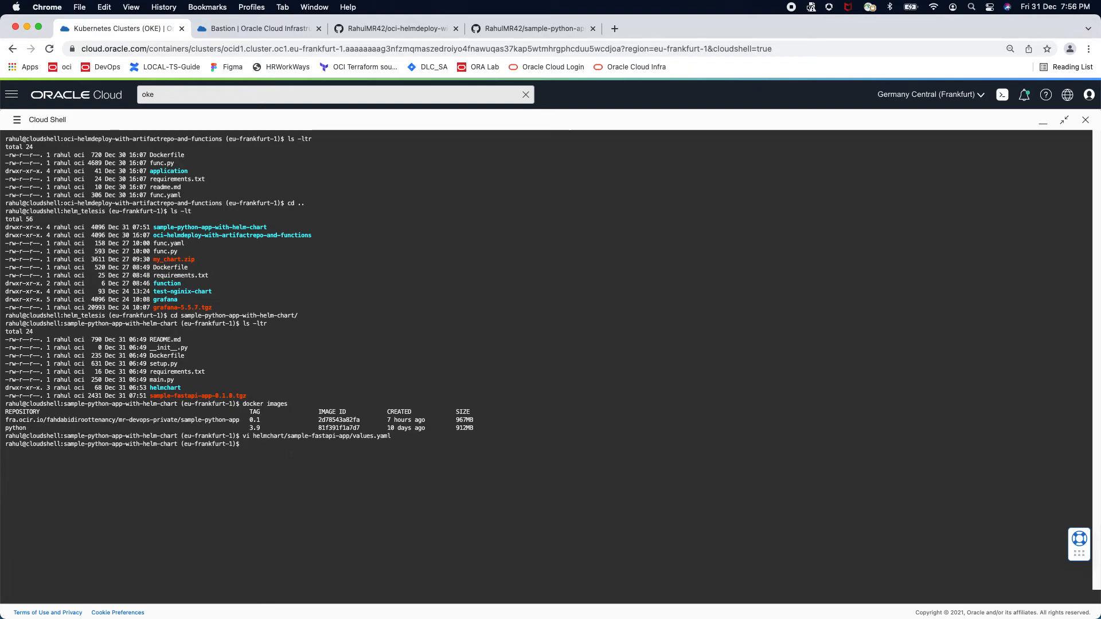
# Package the chart with helm package helmchart/sample-fastapi-app and list the directory's files with ls -ltr
pyautogui.hotkey('ctrl', 'r')
pyautogui.write('helm')
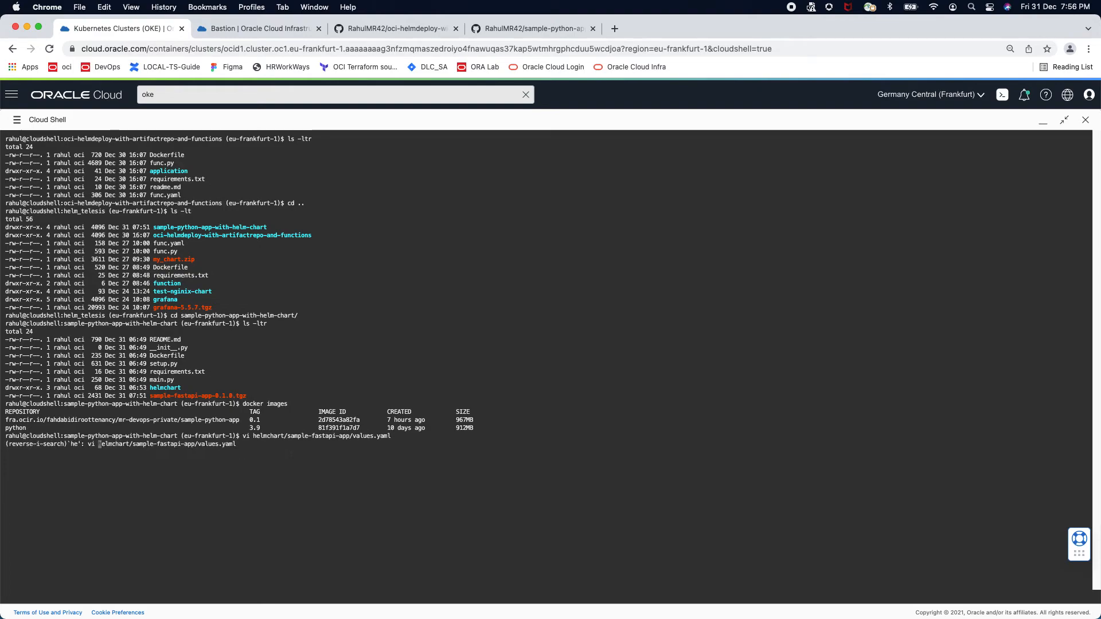
pyautogui.write(' pack')
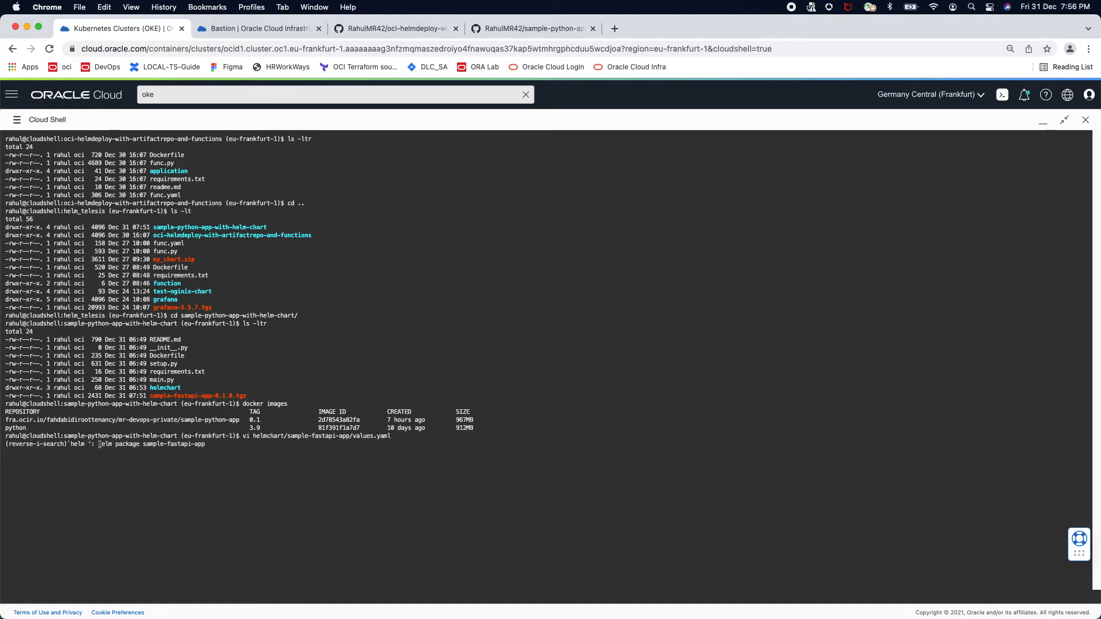
pyautogui.press('Left')
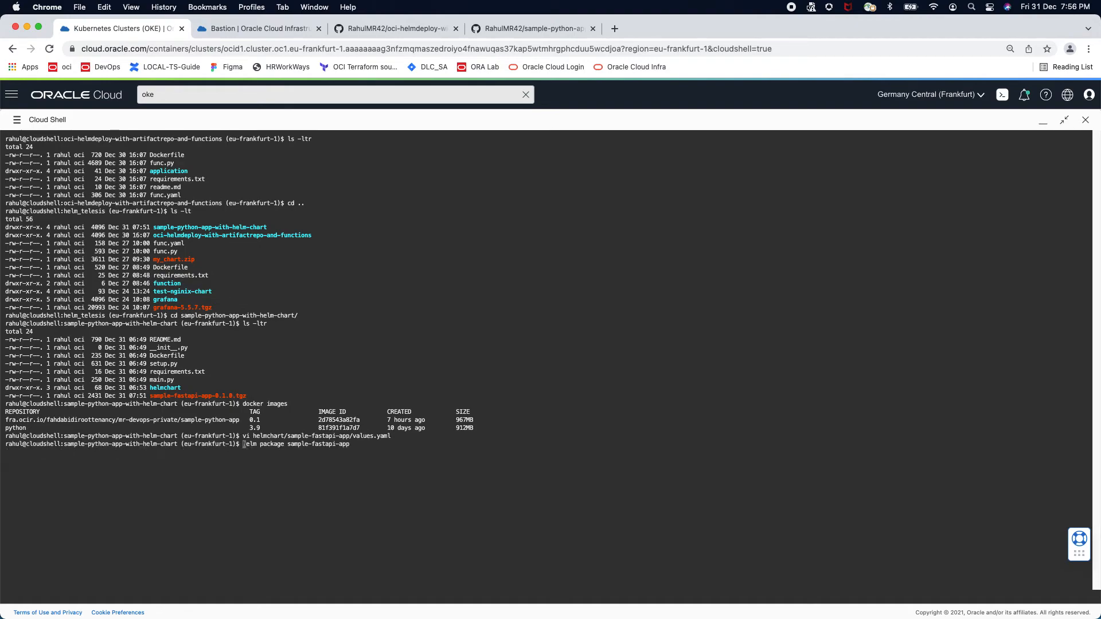
pyautogui.press('Right')
pyautogui.press('Right')
pyautogui.press('Right')
pyautogui.press('Right')
pyautogui.press('Right')
pyautogui.press('Right')
pyautogui.press('Right')
pyautogui.press('Right')
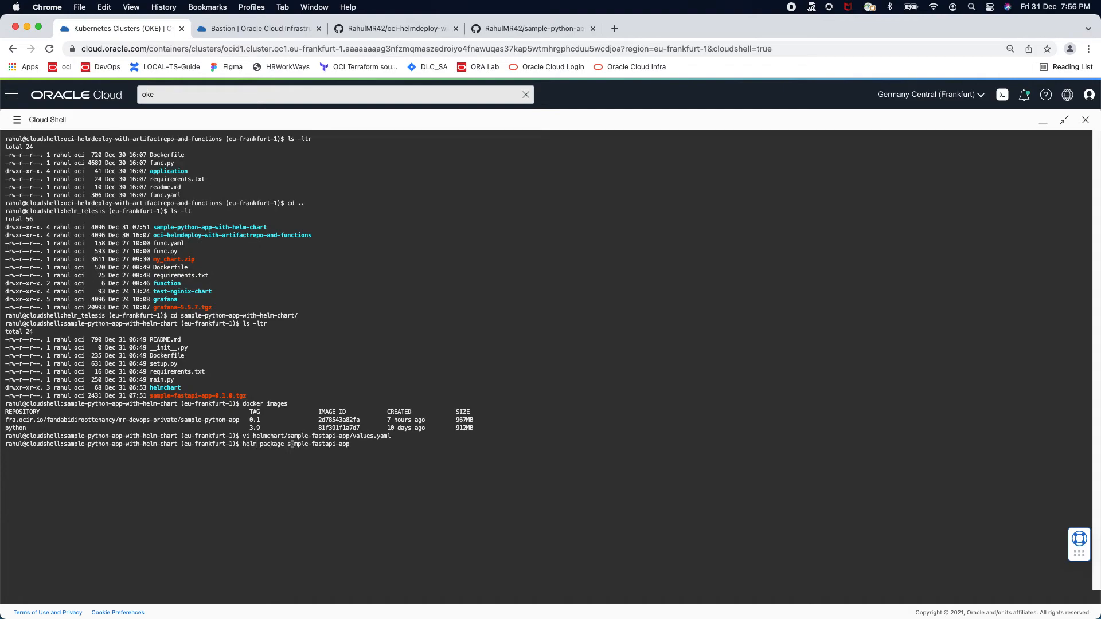
pyautogui.write('helmchart/')
pyautogui.press('Return')
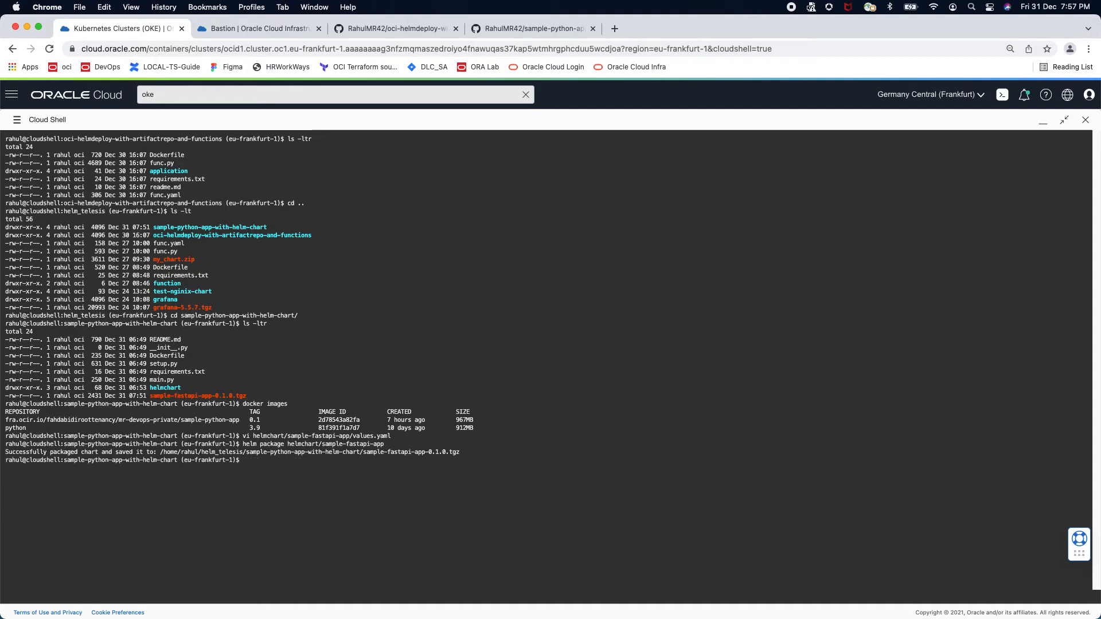
pyautogui.write('ls -ltr')
pyautogui.press('Return')
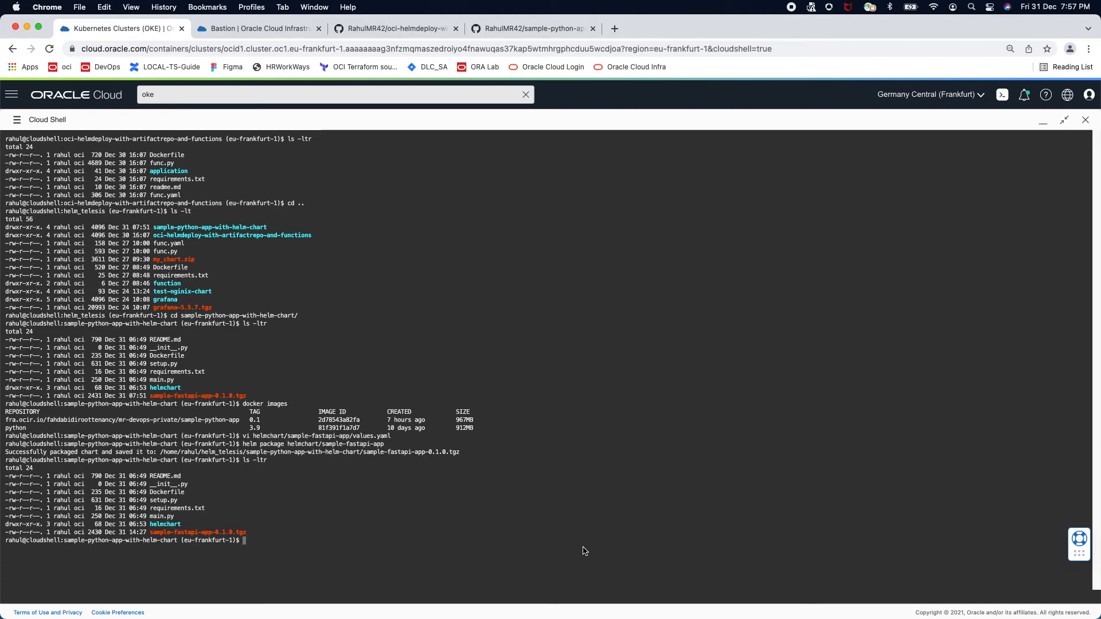
# Recall the oci artifacts generic artifact upload-by-path command from the shell history and highlight its repository OCID
pyautogui.hotkey('ctrl', 'r')
pyautogui.write('oci')
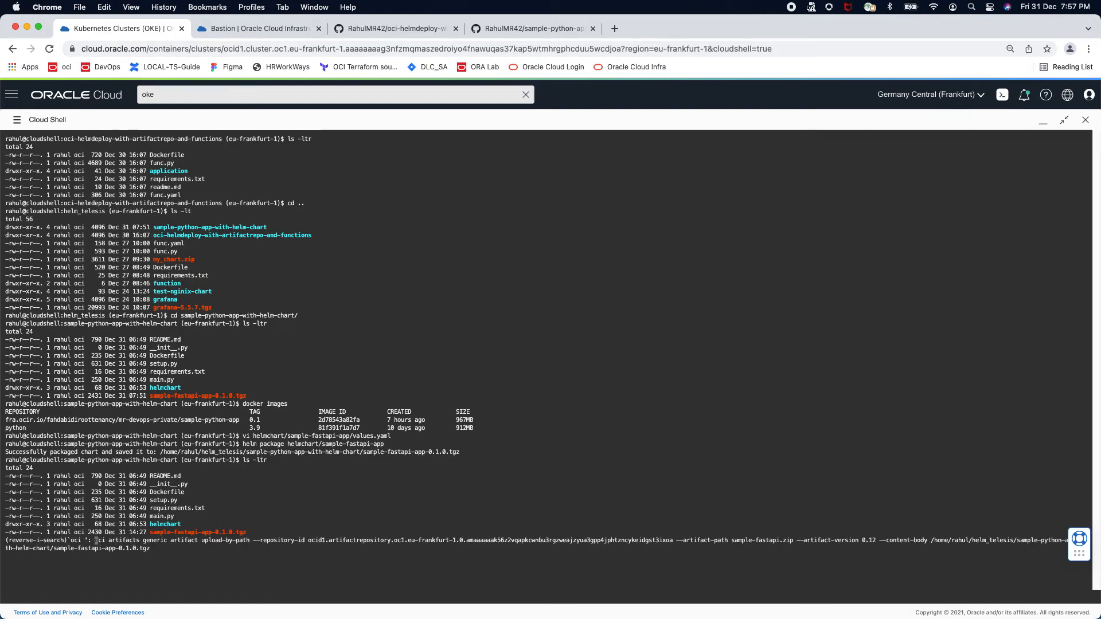
pyautogui.press('Right')
pyautogui.moveTo(348, 541); pyautogui.dragTo(822, 541)
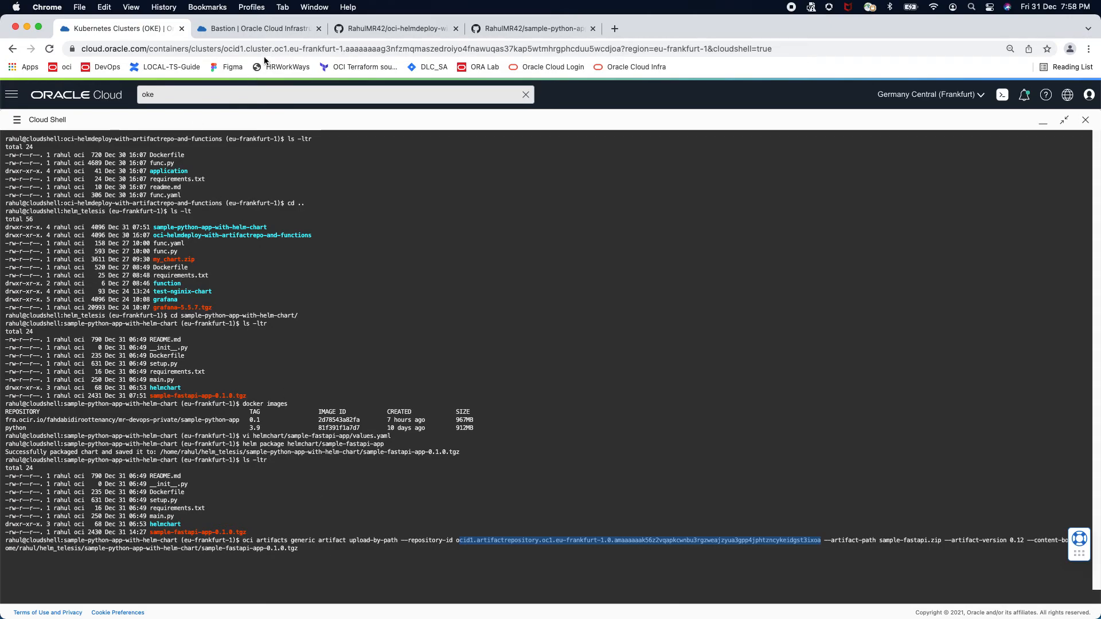
# Switch to the Bastion console page, search for artif, and open the Artifact Registry service
pyautogui.click(302, 30)
pyautogui.doubleClick(166, 92)
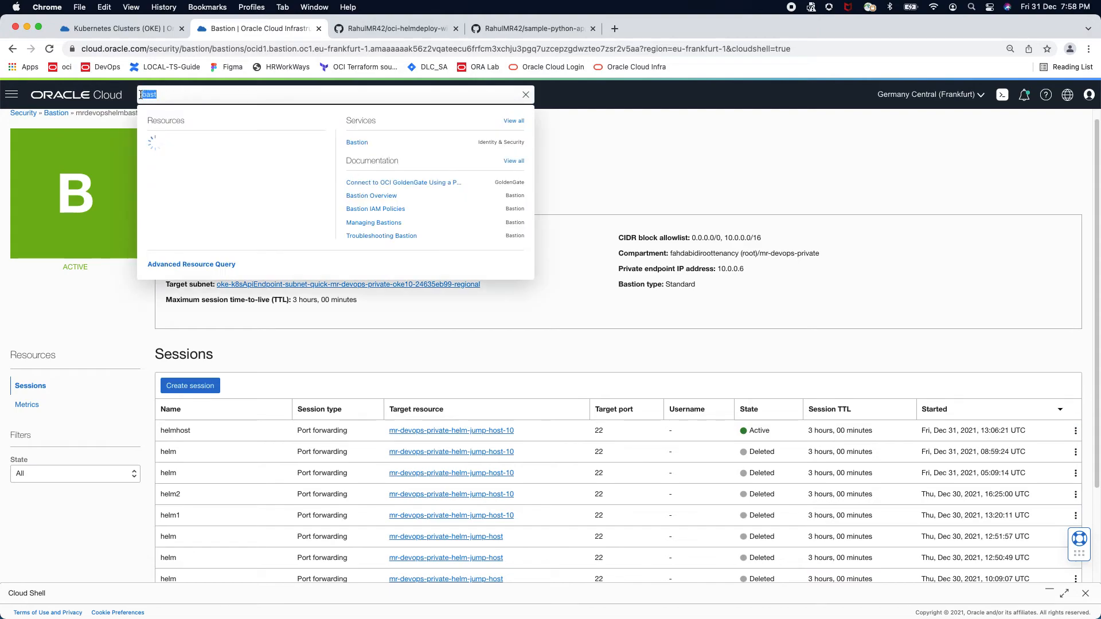
pyautogui.write('artif')
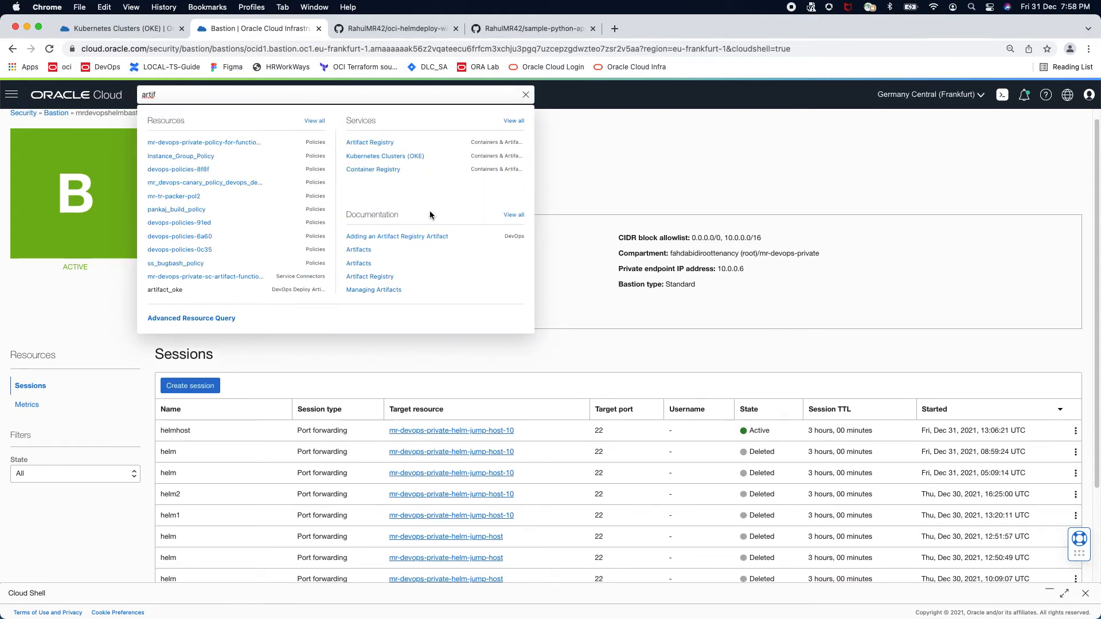
pyautogui.click(387, 143)
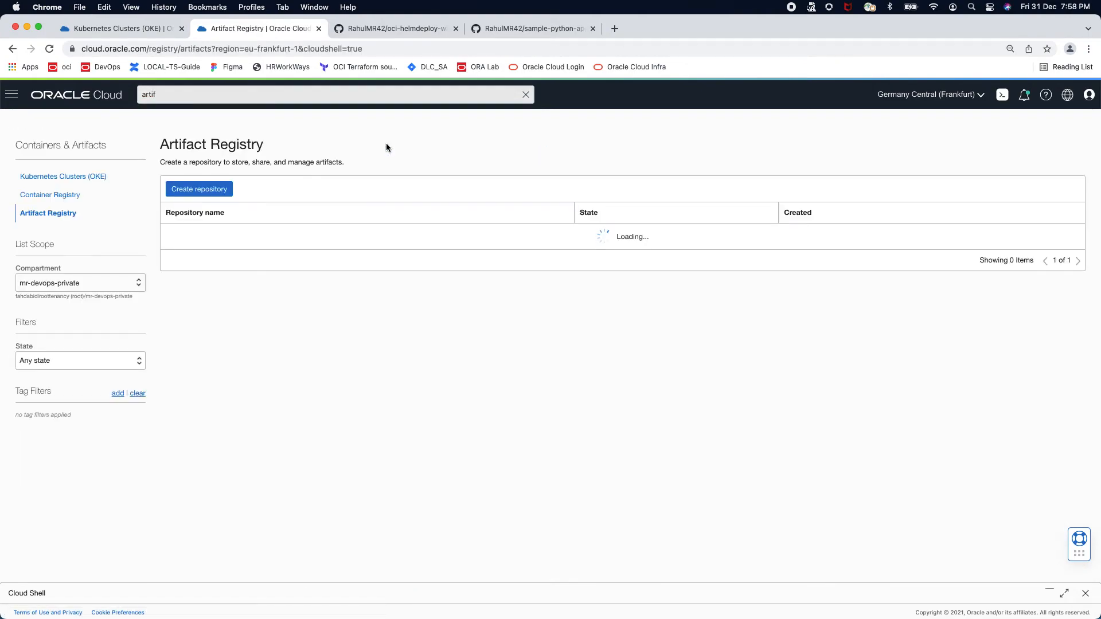
# Return to Cloud Shell and try to upload the chart package as sample-fastapi.zip with artifact version 0.12
pyautogui.click(114, 27)
pyautogui.moveTo(689, 524); pyautogui.dragTo(690, 521)
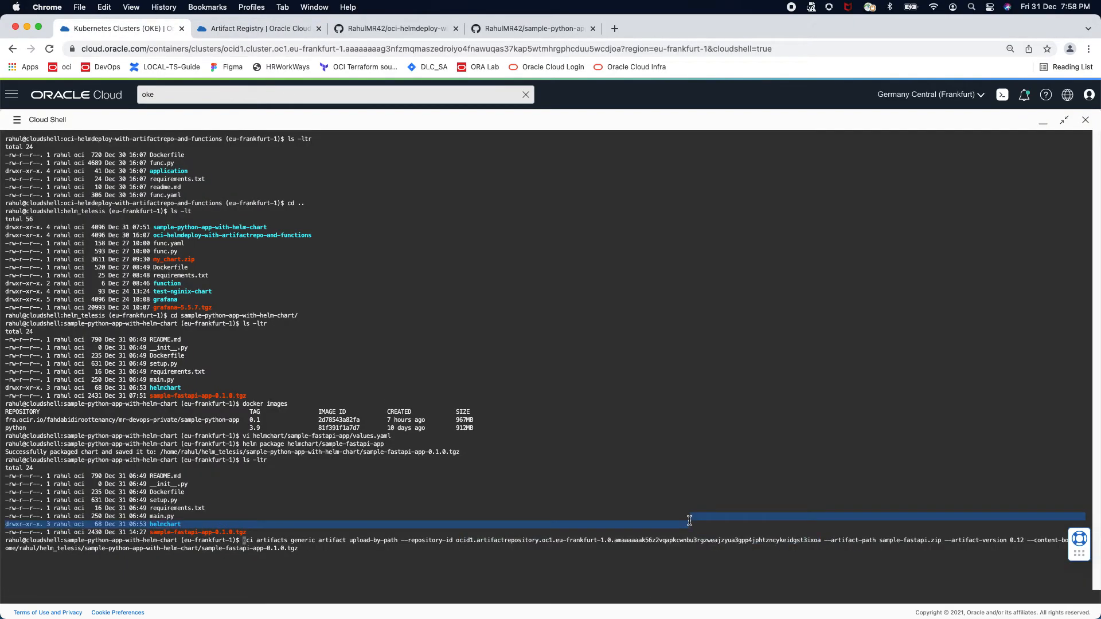
pyautogui.press('Return')
pyautogui.press('Right')
pyautogui.press('Right')
pyautogui.press('Right')
pyautogui.press('Right')
pyautogui.press('Right')
pyautogui.press('Right')
pyautogui.press('Right')
pyautogui.press('Right')
pyautogui.press('Right')
pyautogui.press('Right')
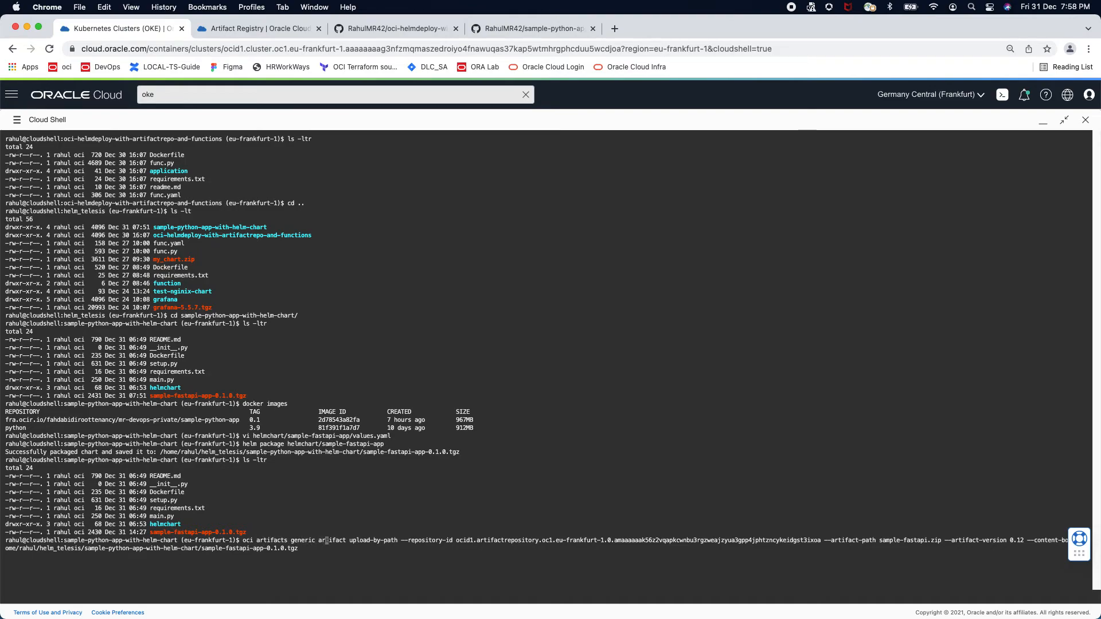
pyautogui.press('Right')
pyautogui.press('Left')
pyautogui.press('Left')
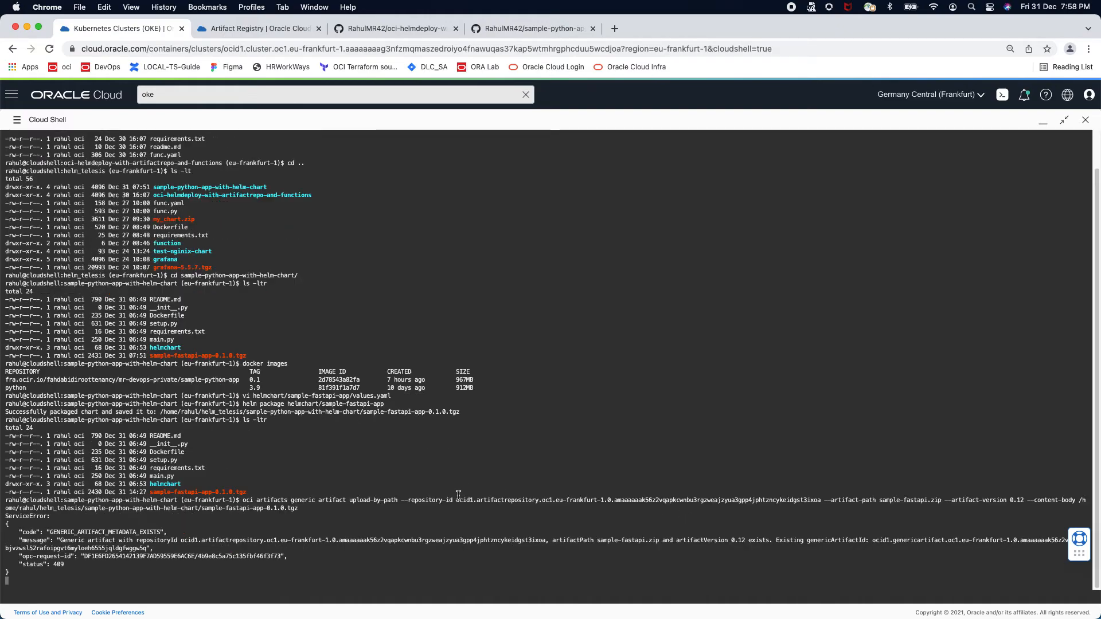
pyautogui.doubleClick(58, 564)
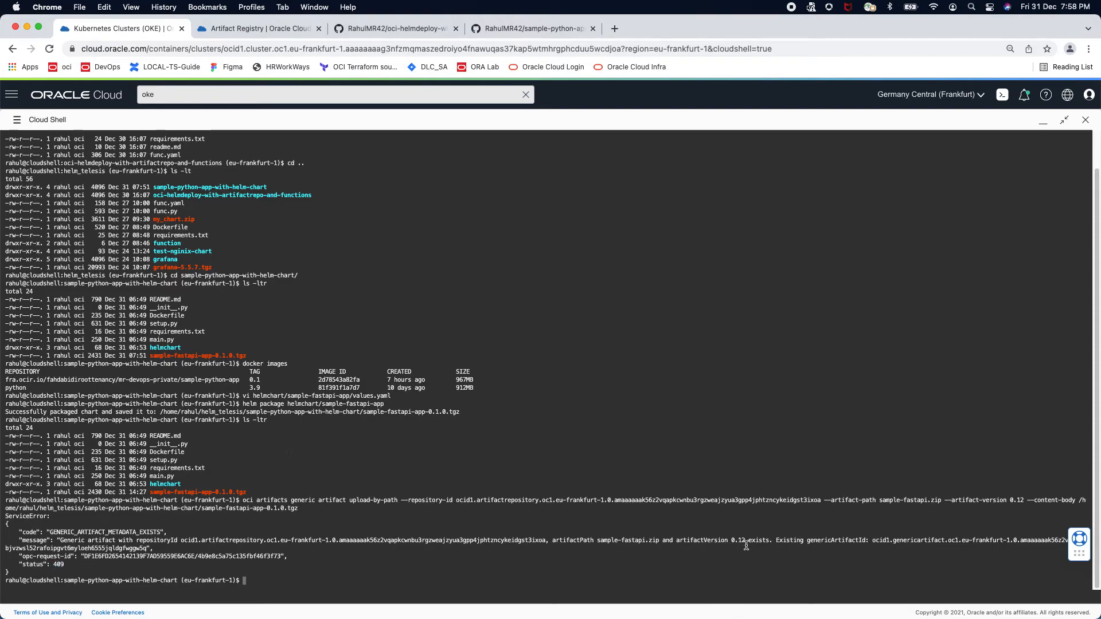
# Rerun the upload-by-path command for sample-fastapi.zip with the artifact version set to 0.13
pyautogui.press('Up')
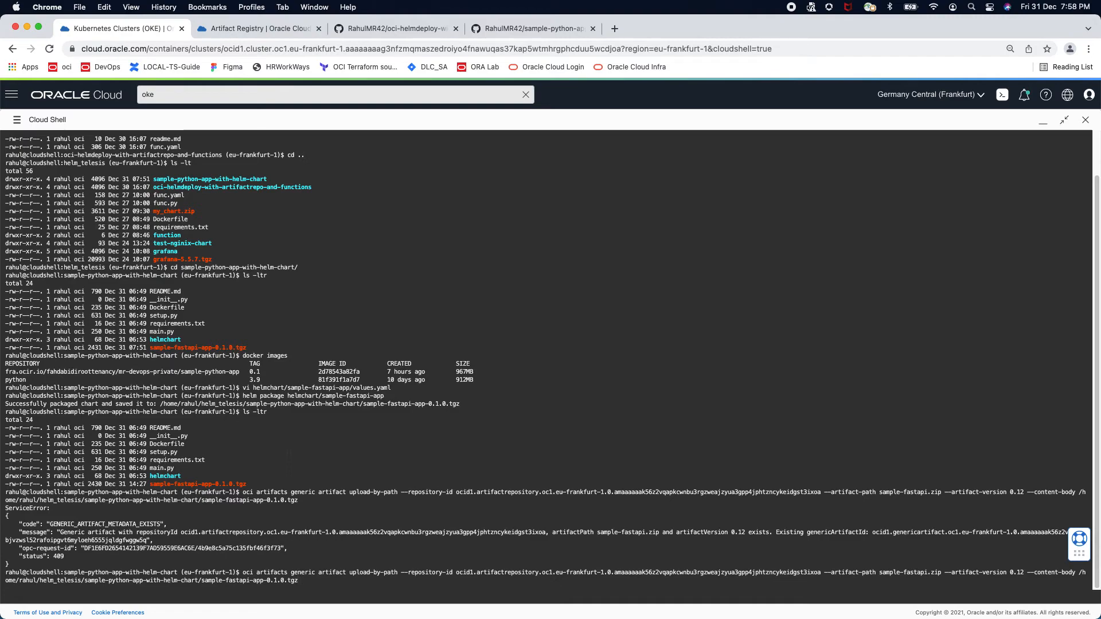
pyautogui.press('Left')
pyautogui.press('Left')
pyautogui.press('Left')
pyautogui.press('Left')
pyautogui.press('Left')
pyautogui.press('Left')
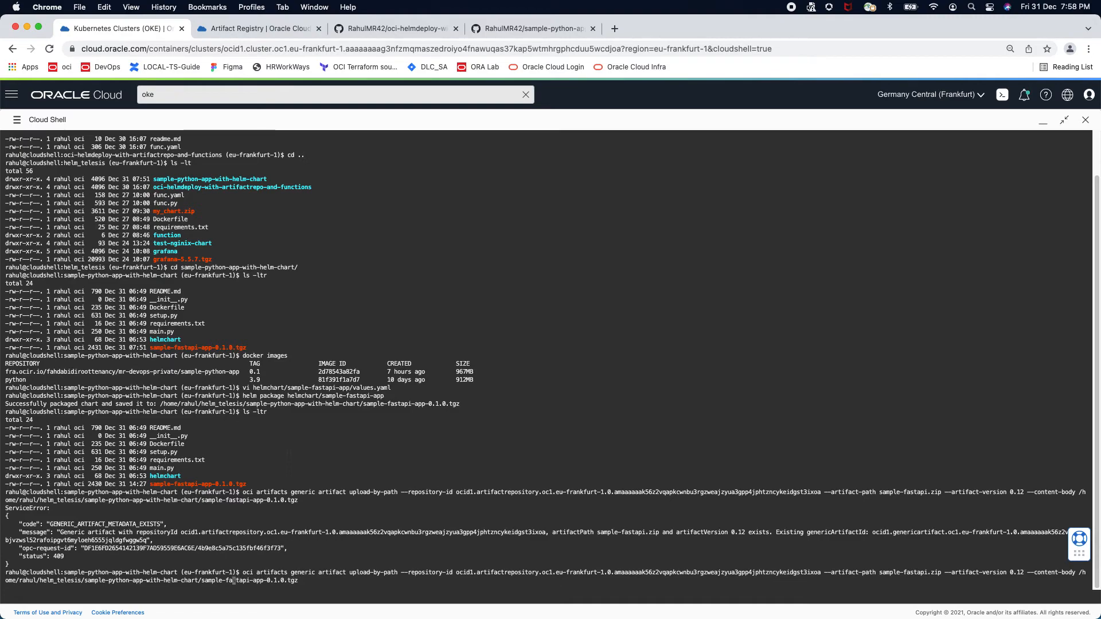
pyautogui.press('Left')
pyautogui.press('Left')
pyautogui.press('Left')
pyautogui.press('Left')
pyautogui.press('Left')
pyautogui.press('Left')
pyautogui.press('Left')
pyautogui.press('Left')
pyautogui.press('Left')
pyautogui.press('Left')
pyautogui.press('Left')
pyautogui.press('Left')
pyautogui.press('Left')
pyautogui.press('Left')
pyautogui.press('Left')
pyautogui.press('Left')
pyautogui.press('Left')
pyautogui.press('Left')
pyautogui.press('Left')
pyautogui.press('Left')
pyautogui.press('Left')
pyautogui.press('Left')
pyautogui.press('Left')
pyautogui.press('Left')
pyautogui.press('Left')
pyautogui.press('Left')
pyautogui.press('Left')
pyautogui.press('Left')
pyautogui.press('Left')
pyautogui.press('Left')
pyautogui.press('Left')
pyautogui.press('Left')
pyautogui.press('Left')
pyautogui.press('Left')
pyautogui.press('Left')
pyautogui.press('Left')
pyautogui.press('Left')
pyautogui.press('Left')
pyautogui.press('Left')
pyautogui.press('Left')
pyautogui.press('Left')
pyautogui.press('Left')
pyautogui.press('Left')
pyautogui.press('Left')
pyautogui.press('Left')
pyautogui.press('Left')
pyautogui.press('Left')
pyautogui.press('BackSpace')
pyautogui.write('3')
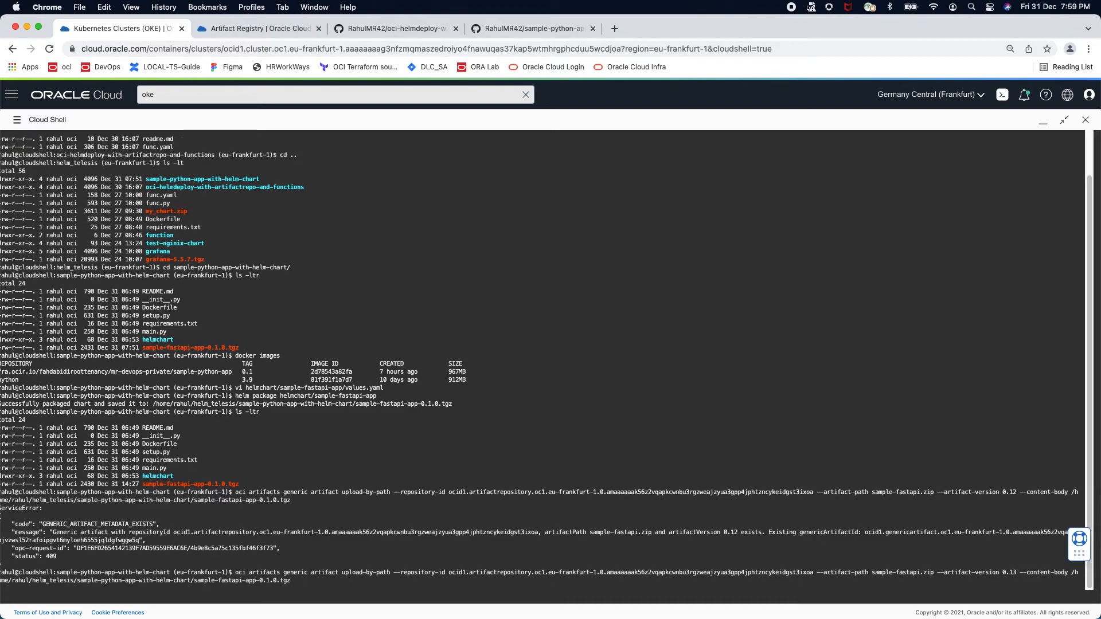
pyautogui.press('Return')
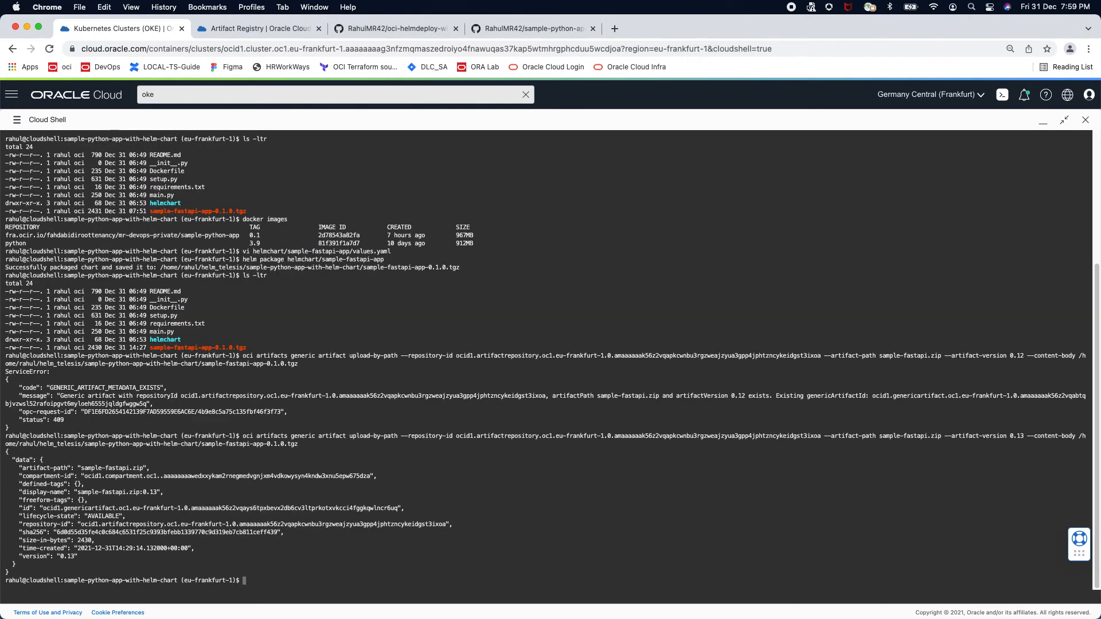
# Open mr-devops-private-artifact-repo in Artifact Registry, check its artifacts for the uploaded version, and return to Cloud Shell
pyautogui.click(290, 32)
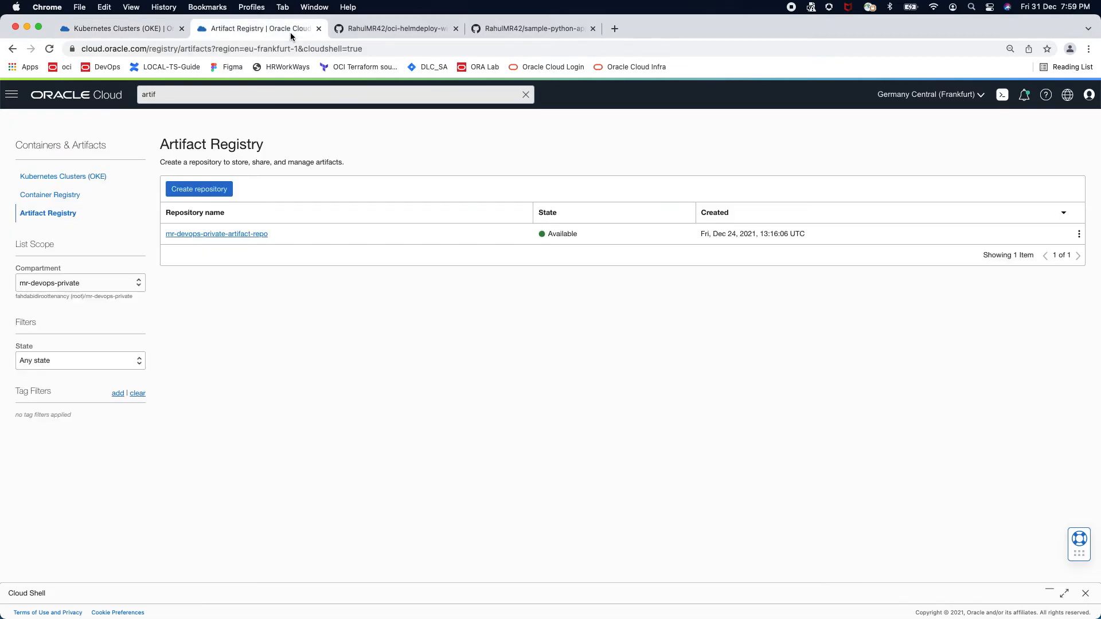
pyautogui.click(178, 235)
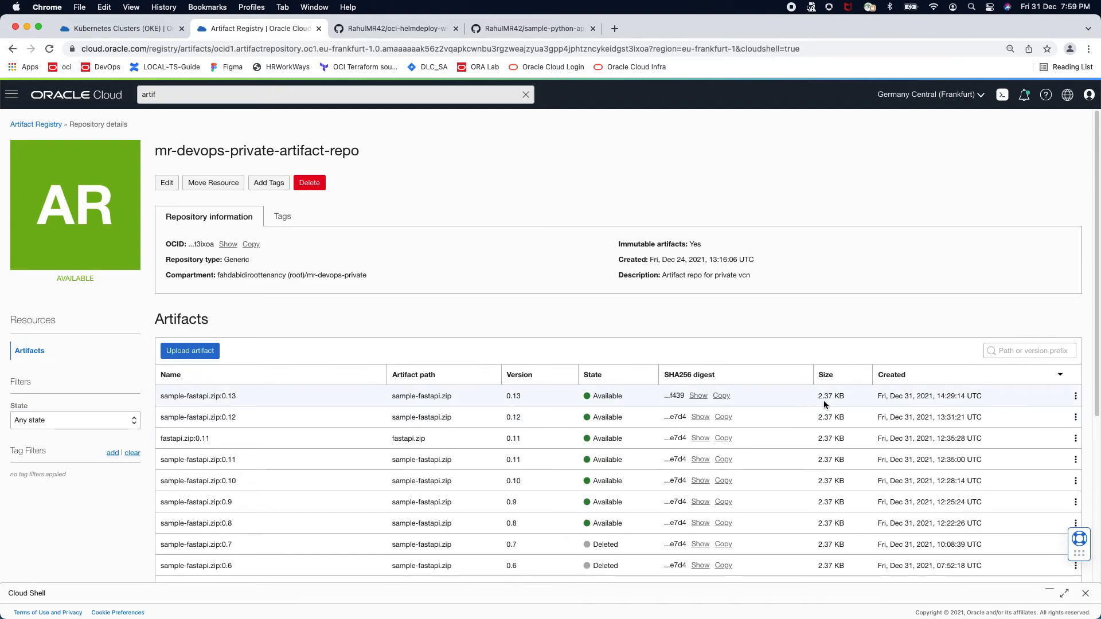
pyautogui.click(111, 30)
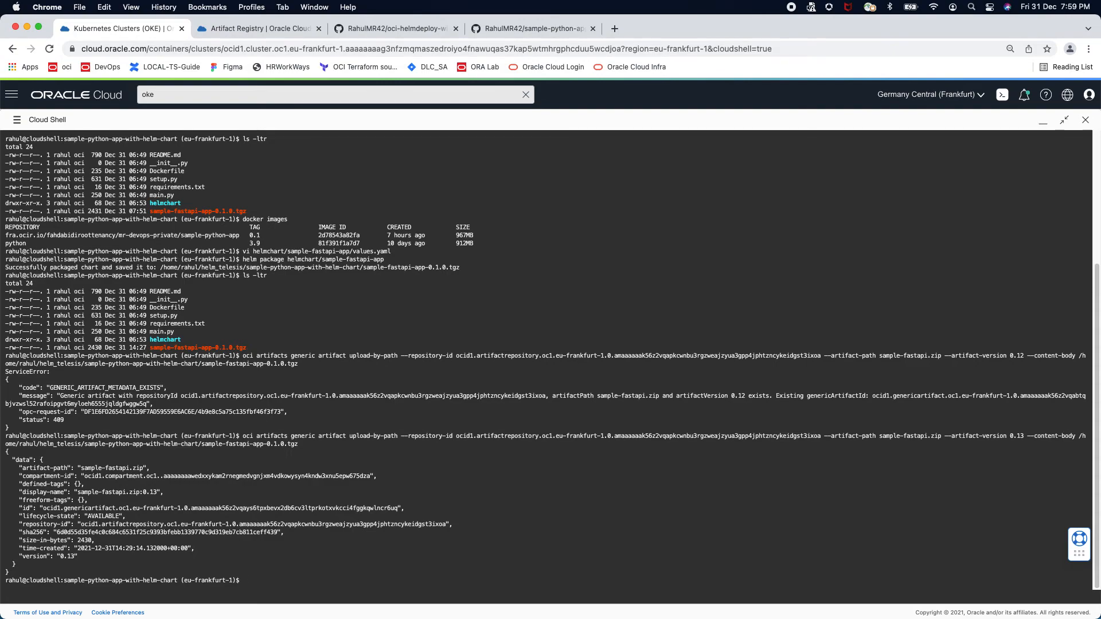
# Switch to Terminal and try to reconnect to the jump host over SSH as opc@localhost on port 8080
pyautogui.press('super+Tab')
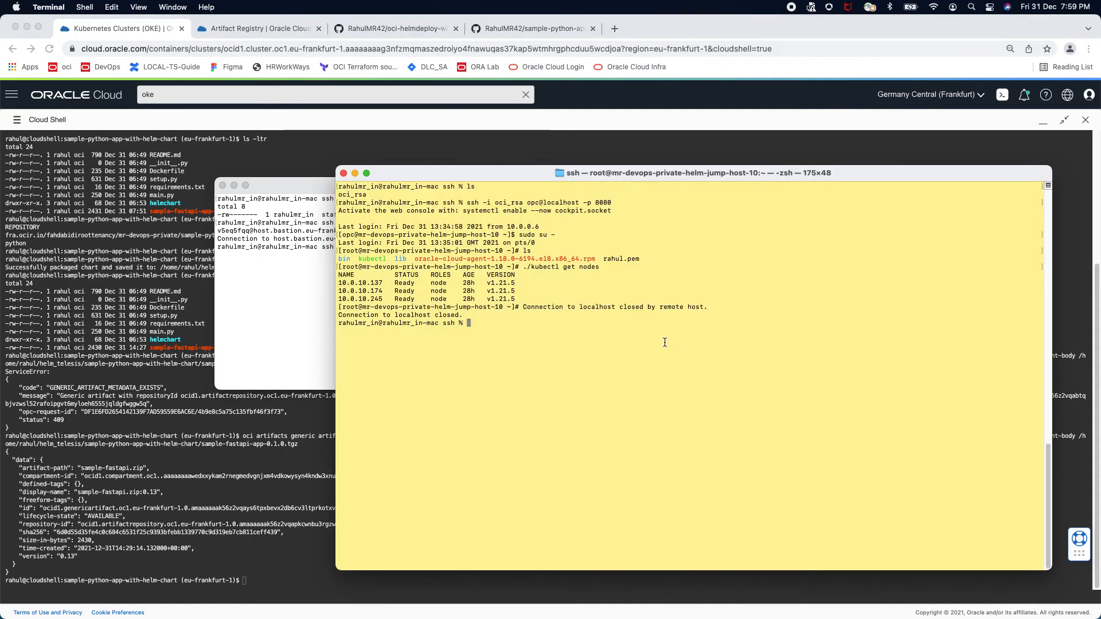
pyautogui.press('Up')
pyautogui.press('Return')
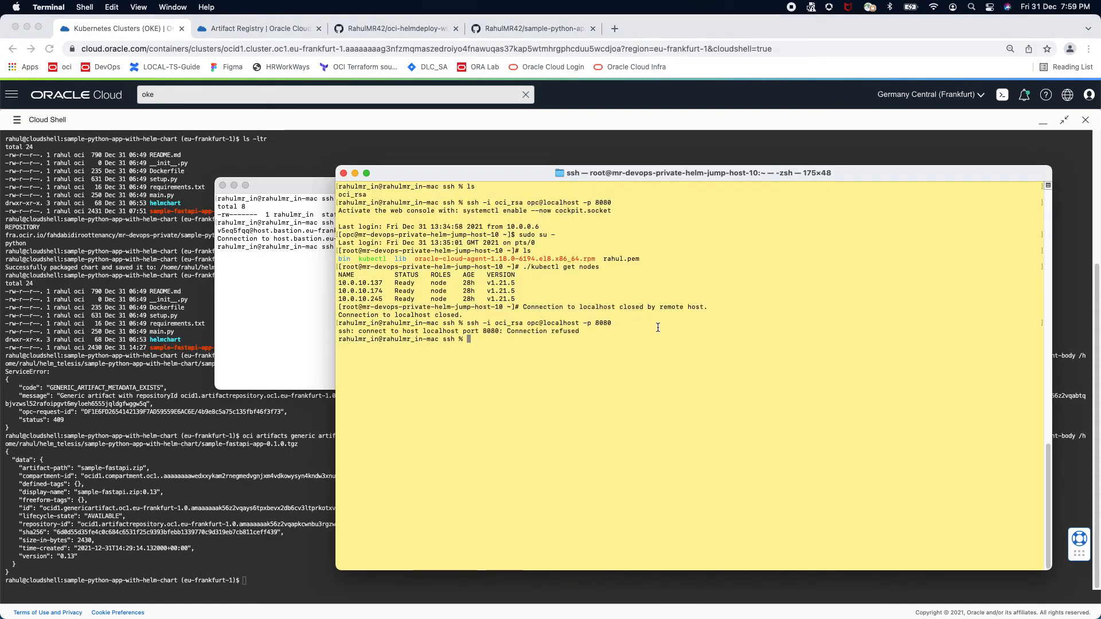
# Restart the bastion SSH tunnel forwarding local port 8080, and reconnect to the jump host as opc@localhost
pyautogui.click(253, 277)
pyautogui.press('Up')
pyautogui.press('Return')
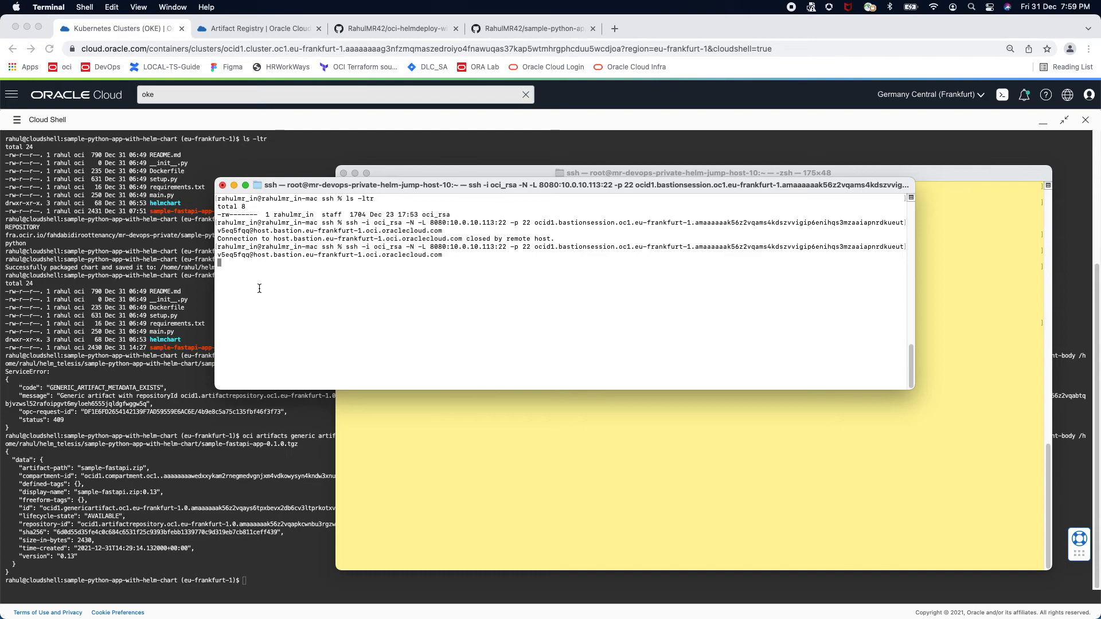
pyautogui.click(521, 430)
pyautogui.press('Up')
pyautogui.press('Return')
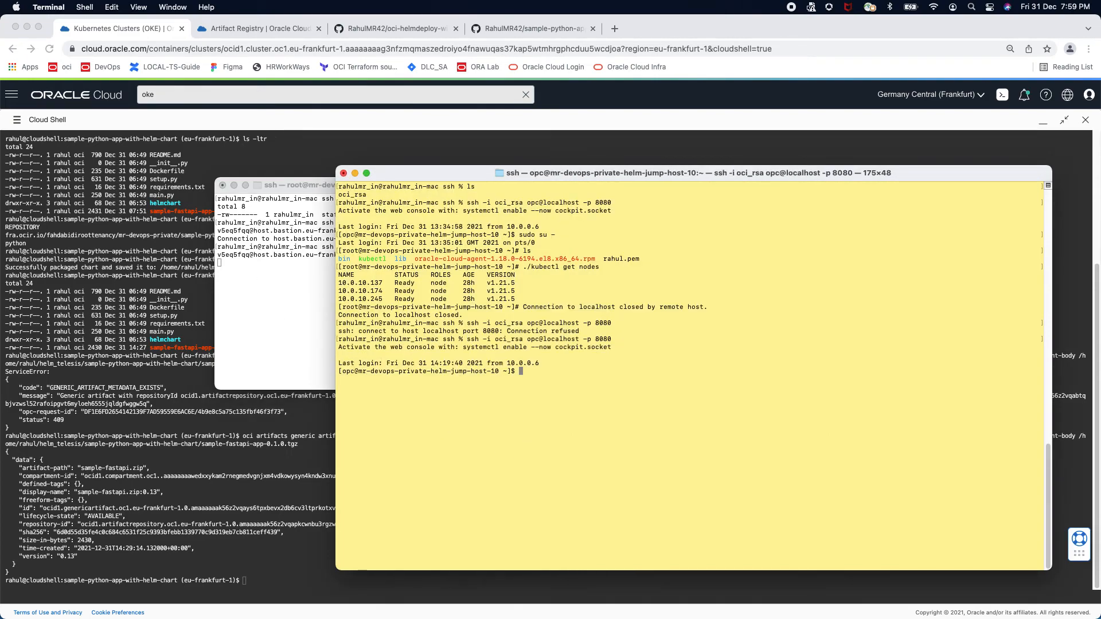
# Become root on the jump host with sudo su - and list the cluster's namespaces, highlighting ns-helm-demo
pyautogui.write('sd')
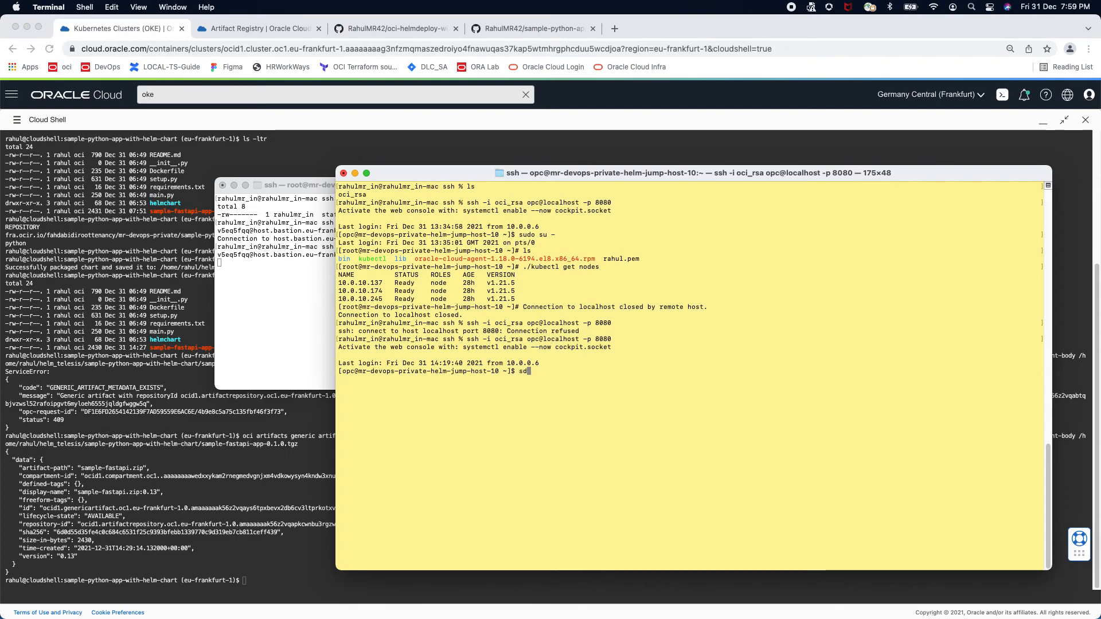
pyautogui.press('BackSpace')
pyautogui.write('udo su -')
pyautogui.press('Return')
pyautogui.write('./kubectl get n')
pyautogui.write('s')
pyautogui.press('Return')
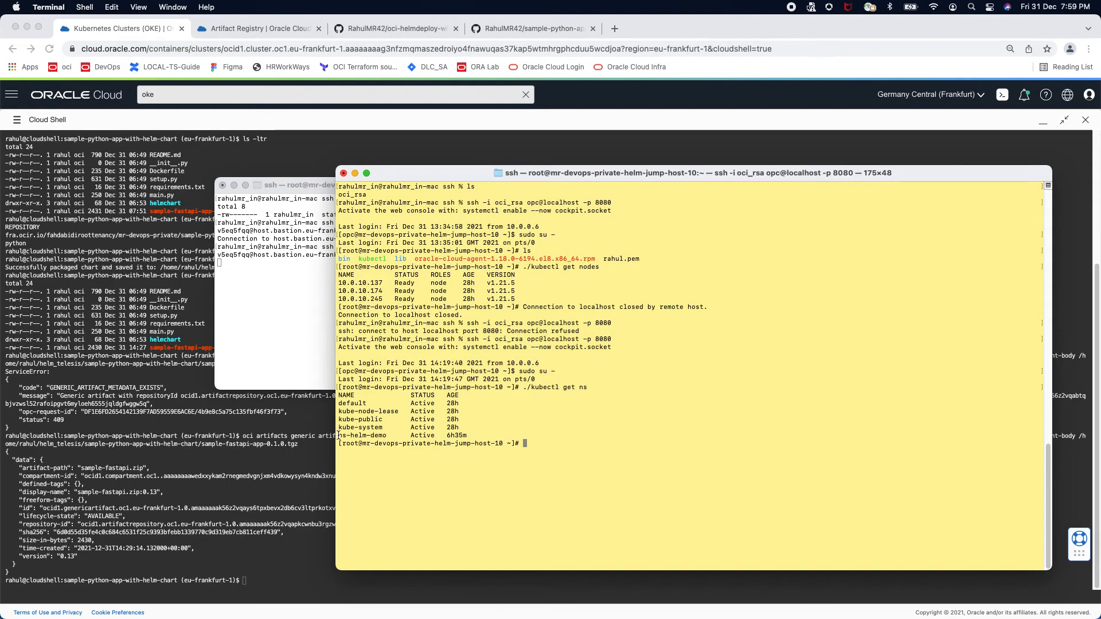
pyautogui.moveTo(339, 436); pyautogui.dragTo(468, 434)
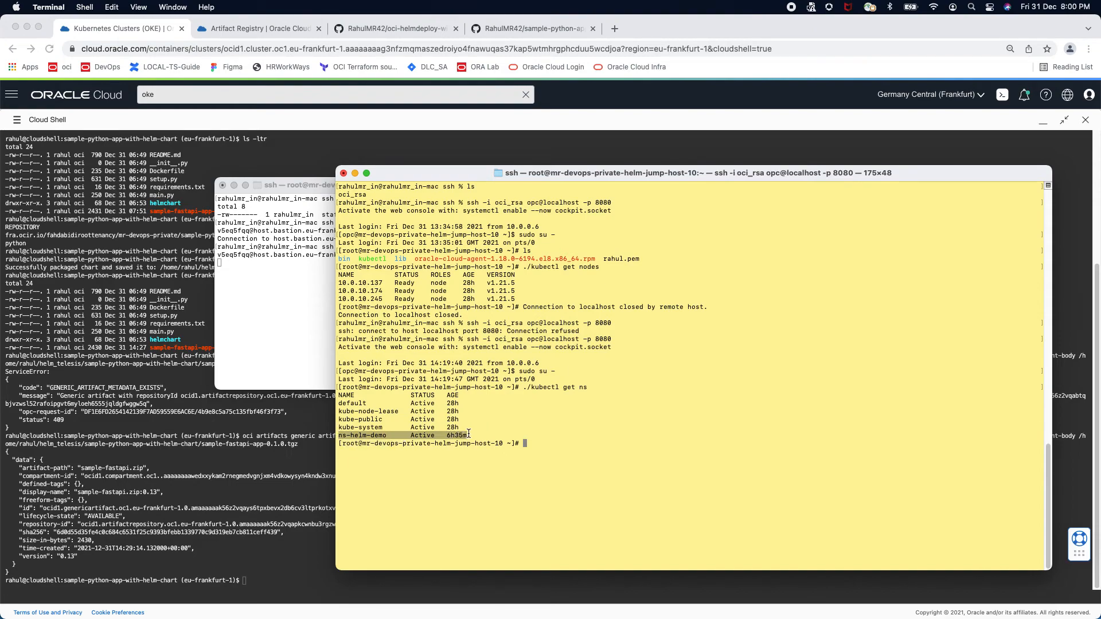
# Switch to the sample-python-app-with-helm-chart repository on GitHub and open values.yaml in helmchart/sample-fastapi-app to check the namespace
pyautogui.click(549, 29)
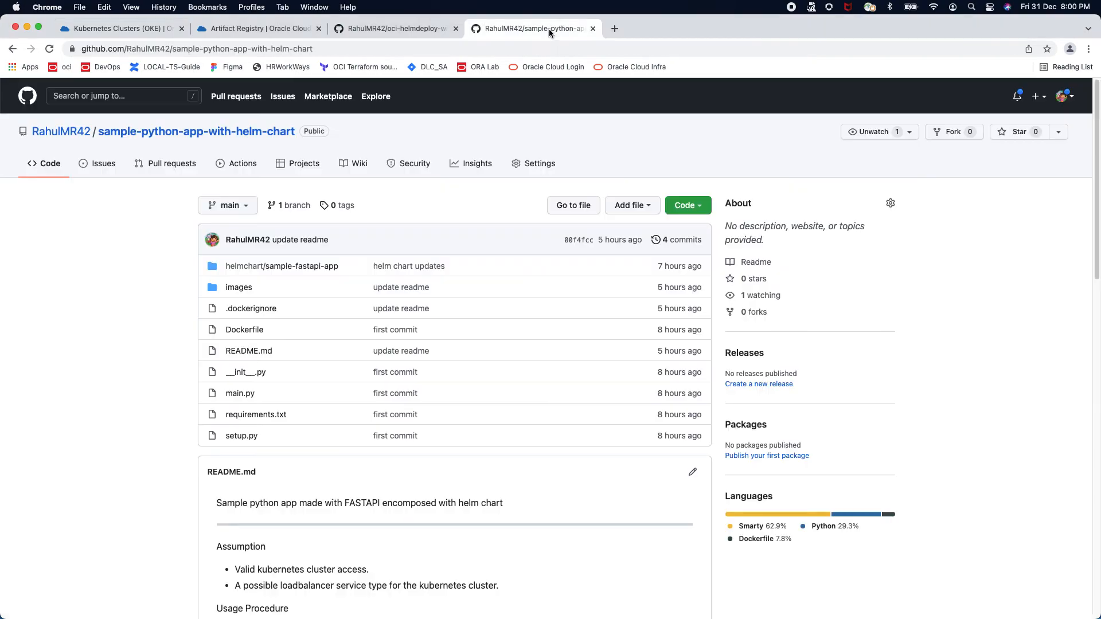
pyautogui.click(253, 270)
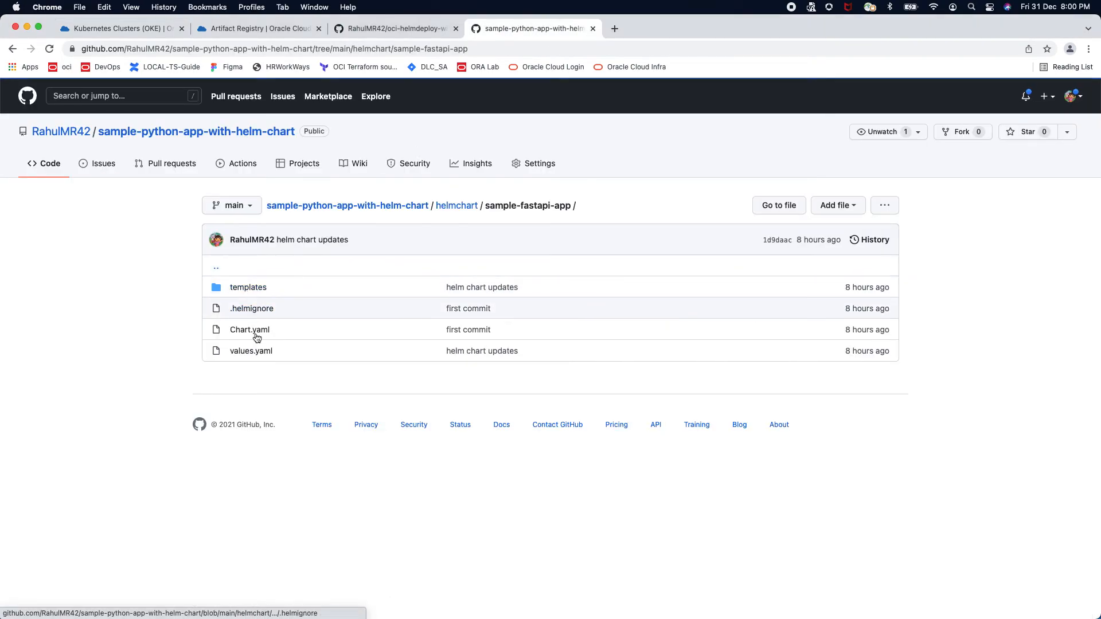
pyautogui.click(256, 352)
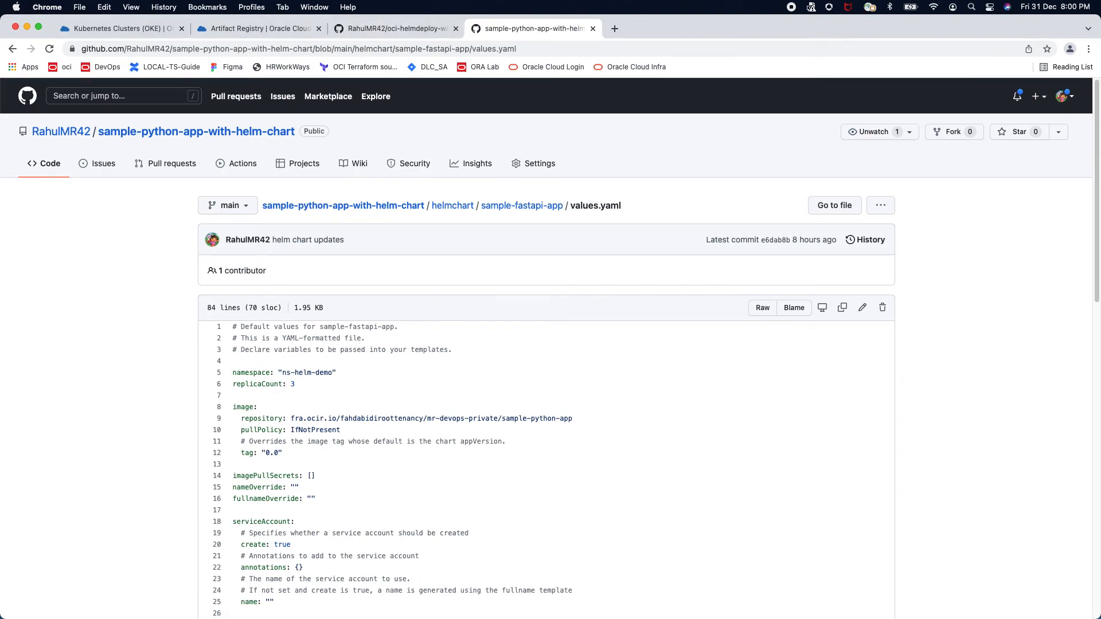
# Return to the jump host terminal and list all resources in the ns-helm-demo namespace with ./kubectl get all -n
pyautogui.press('super+Tab')
pyautogui.click(563, 499)
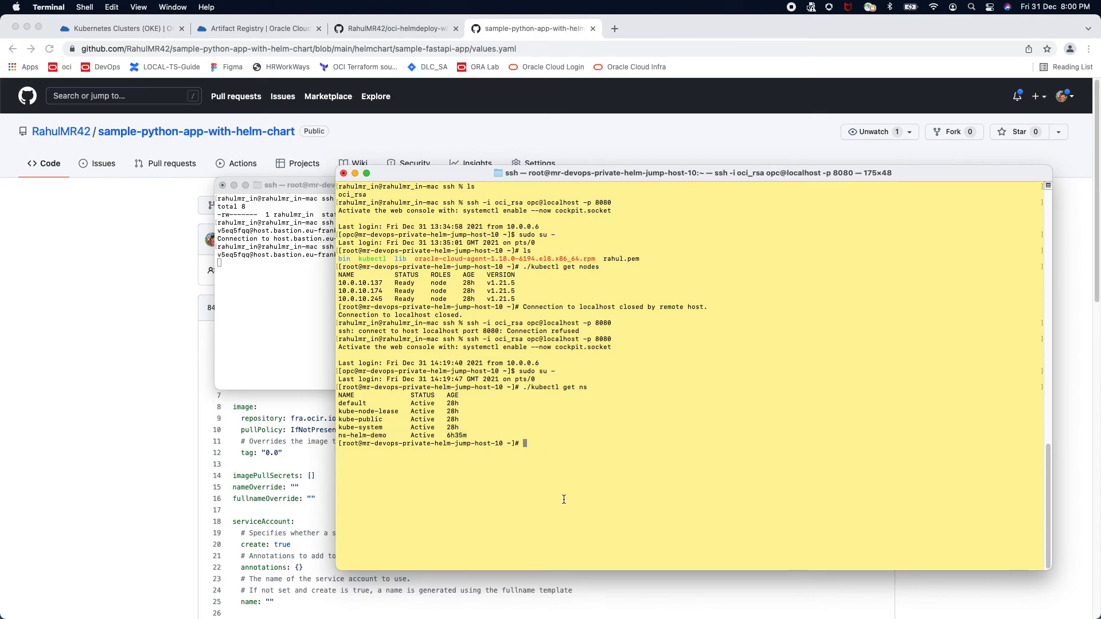
pyautogui.write('kubectl')
pyautogui.press('BackSpace')
pyautogui.press('BackSpace')
pyautogui.press('BackSpace')
pyautogui.press('BackSpace')
pyautogui.press('BackSpace')
pyautogui.press('BackSpace')
pyautogui.press('BackSpace')
pyautogui.write('./kubectl get all -n')
pyautogui.moveTo(338, 435); pyautogui.dragTo(386, 437)
pyautogui.press('super+c')
pyautogui.press('super+v')
pyautogui.press('Return')
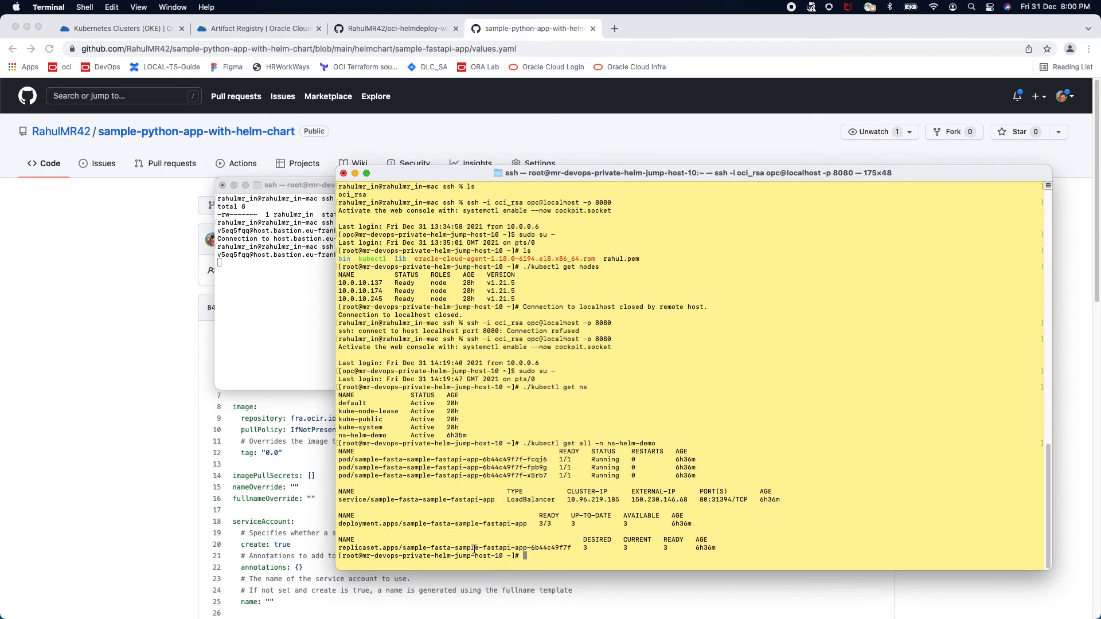
# Copy the external IP of the sample-fastapi-app LoadBalancer service from the kubectl output
pyautogui.moveTo(631, 499); pyautogui.dragTo(683, 497)
pyautogui.press('super+c')
# Return to the GitHub repository in the browser and open main.py from its root to review the app's response
pyautogui.click(94, 354)
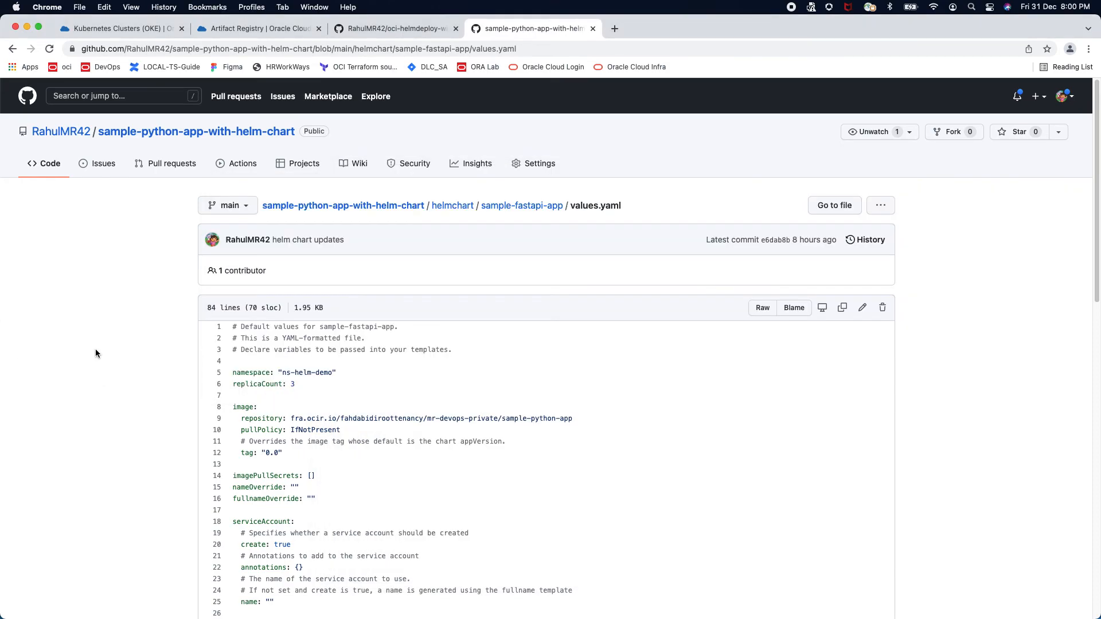
pyautogui.click(414, 205)
pyautogui.click(239, 396)
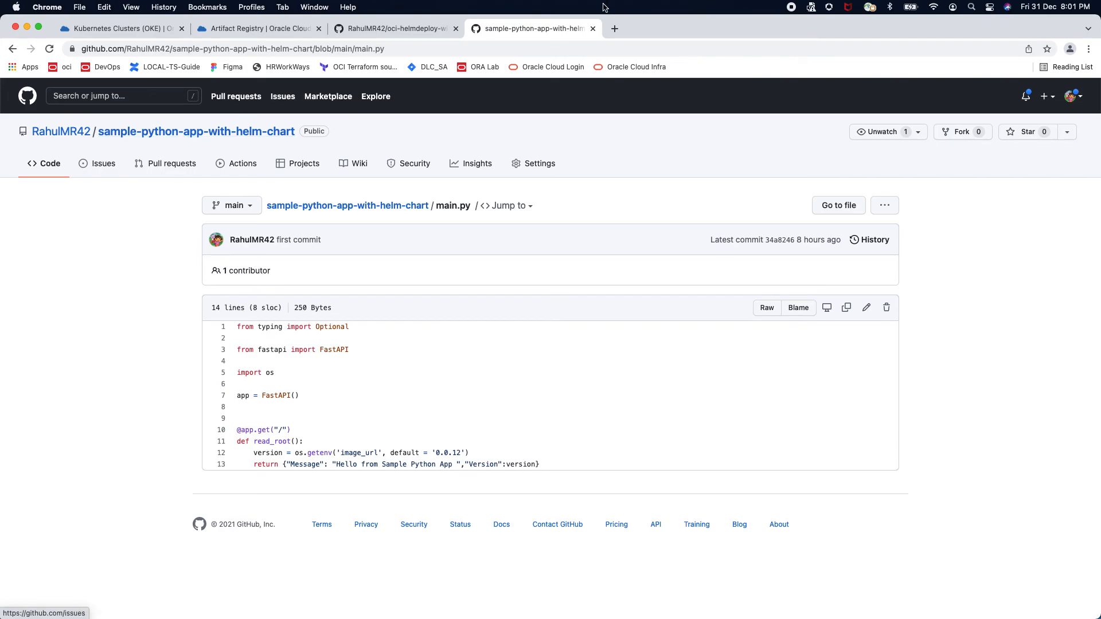
pyautogui.click(614, 28)
pyautogui.write('http:/')
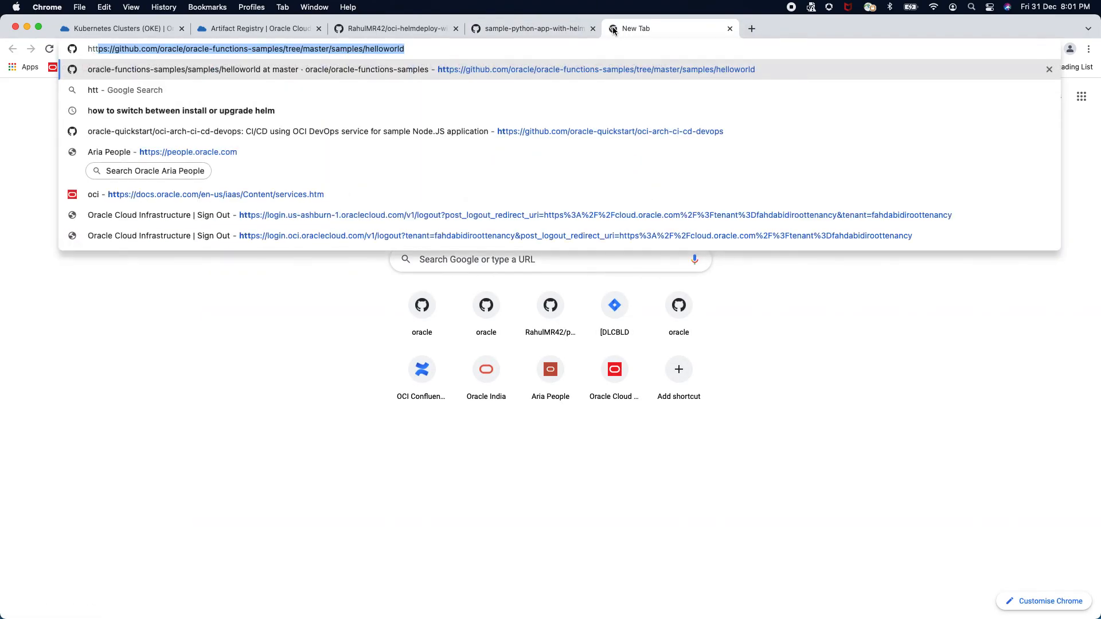